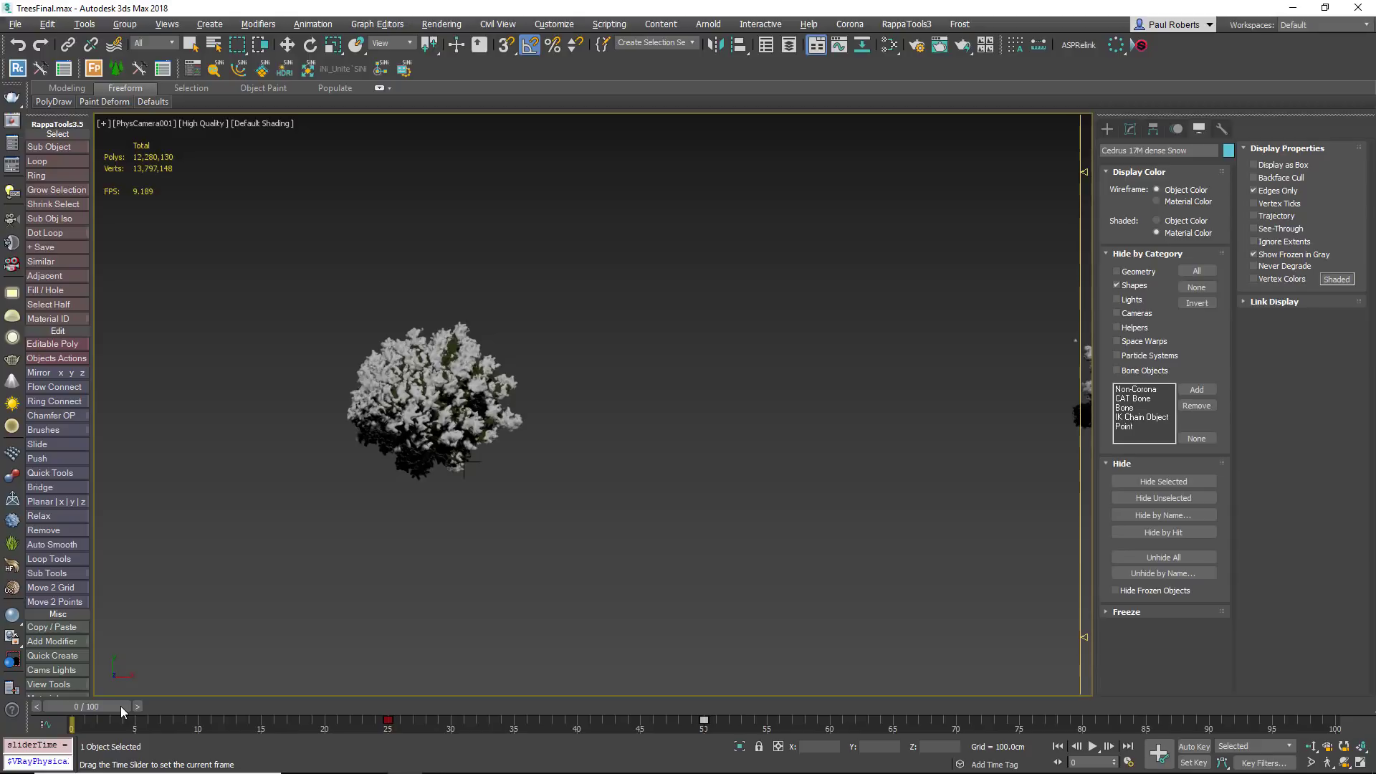
- Scrub the timeline forward in the finished trees scene to examine the snow-covered trees
drag(120, 707, 789, 704)
key(w)
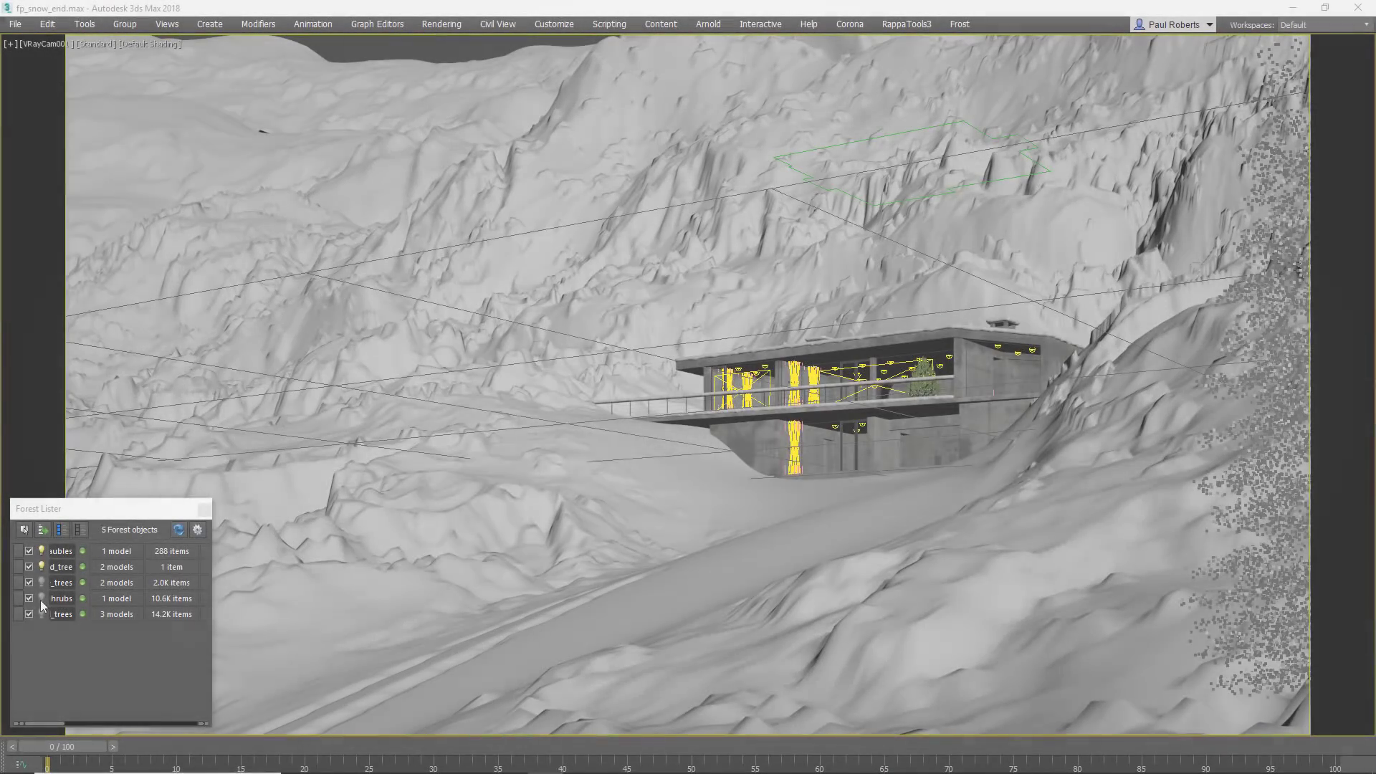
- Turn on the display of the hidden shrubs and both hidden trees objects in the Forest Lister
click(40, 601)
click(42, 615)
click(41, 585)
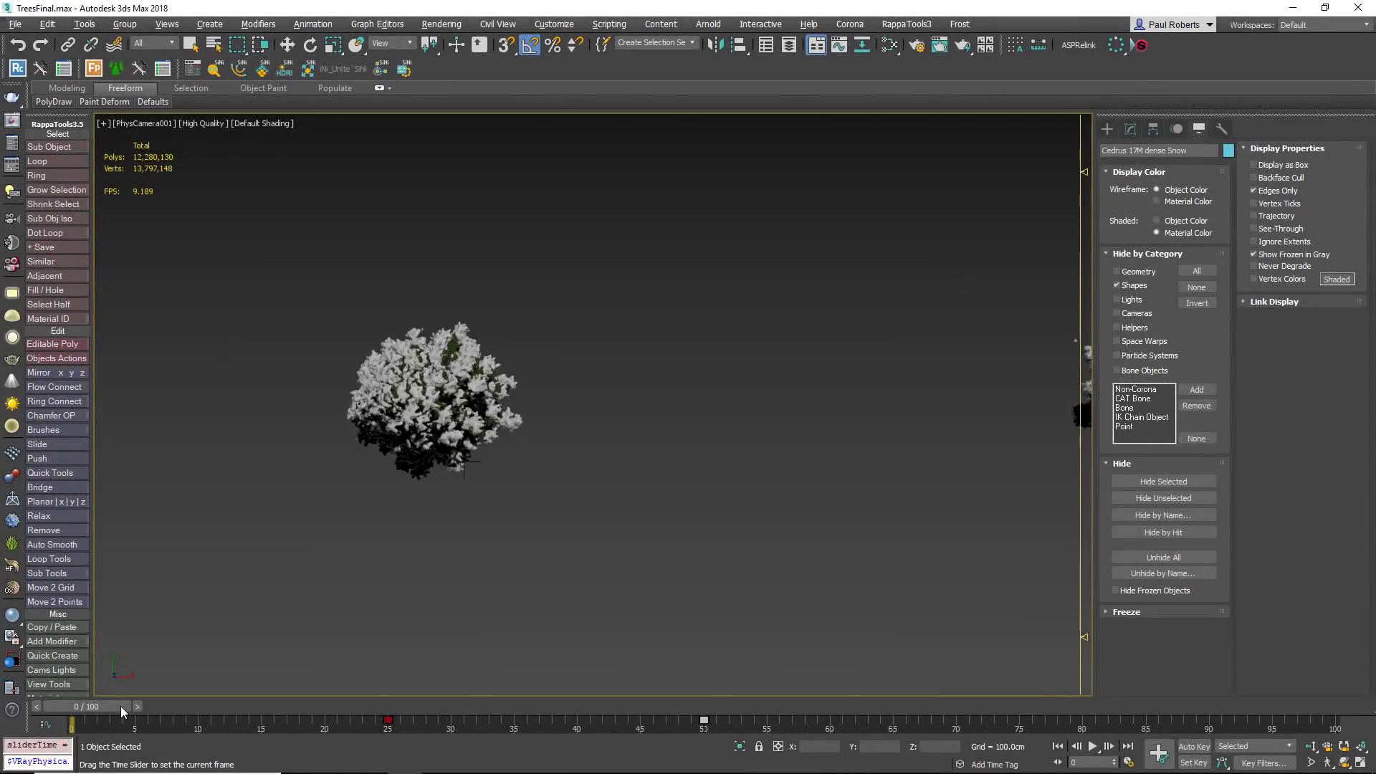
- Move the time slider forward from frame 0 to review the finished snowy tree
drag(120, 707, 436, 716)
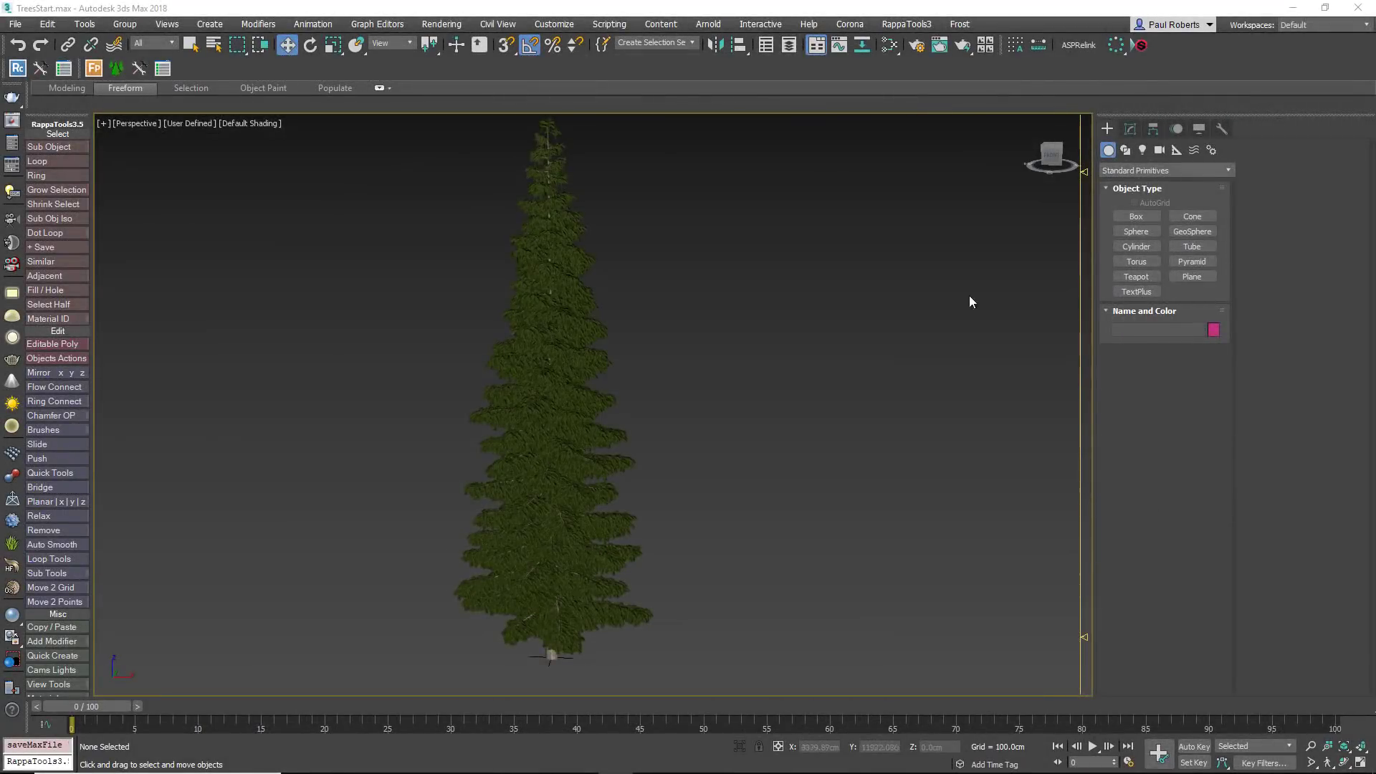
- Clone the cedar tree as one independent copy about 921 cm away along the X axis
click(577, 518)
shift+drag(598, 660, 891, 671)
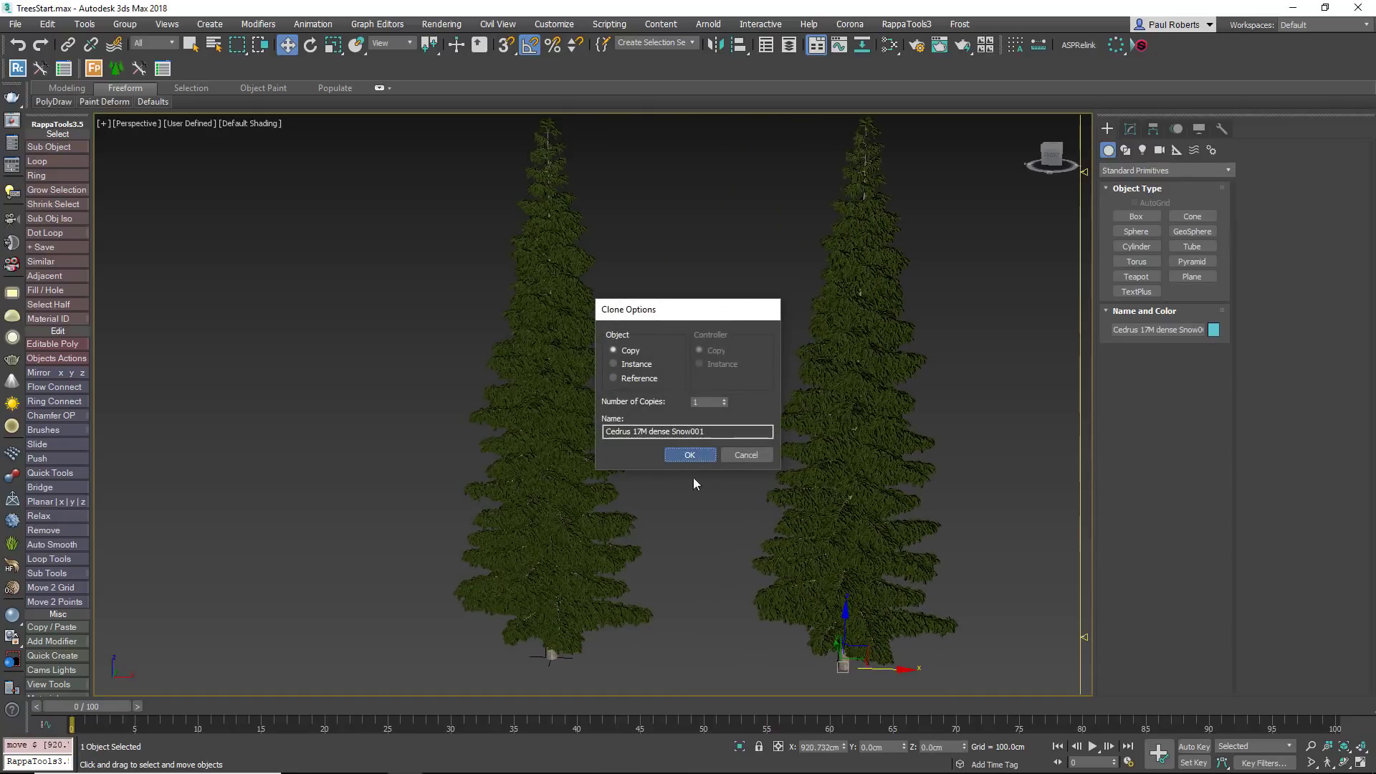
click(693, 459)
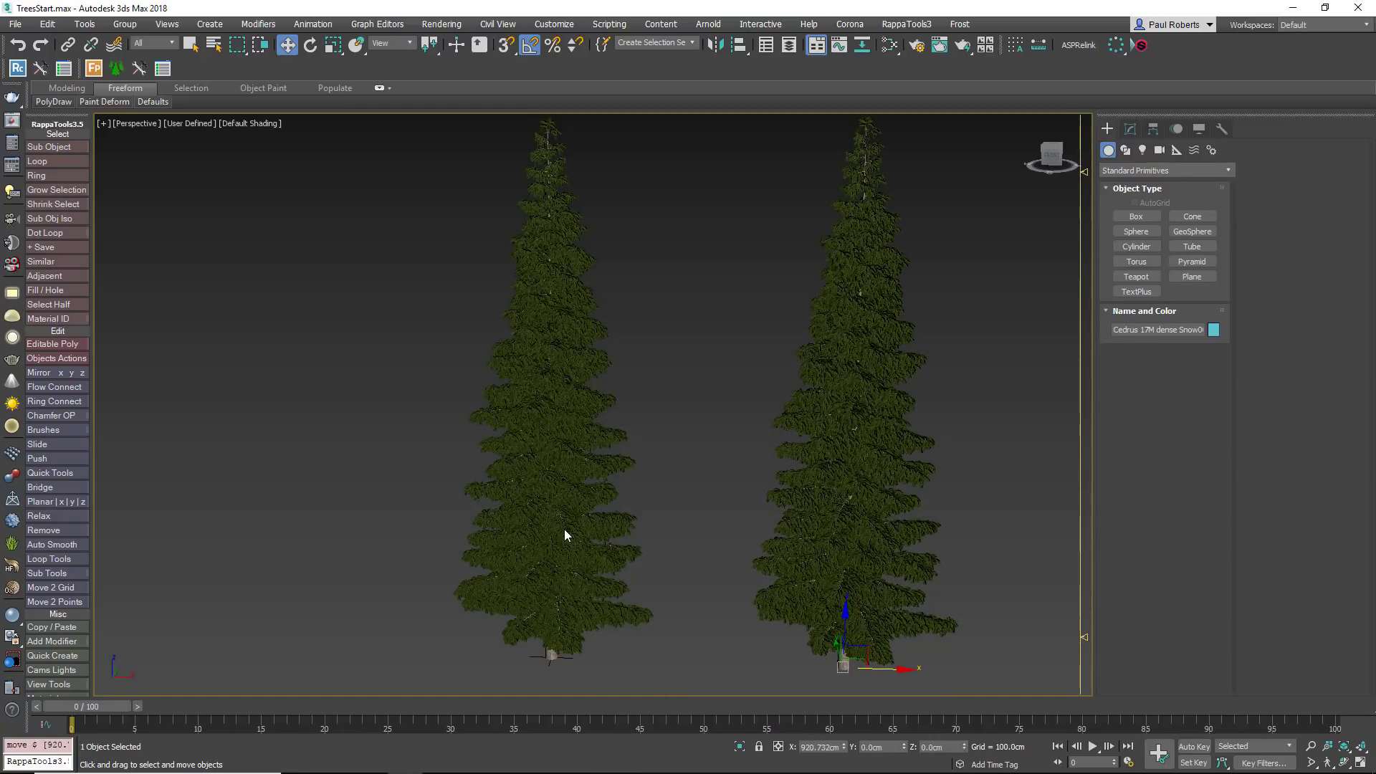
middle_drag(558, 528, 461, 541)
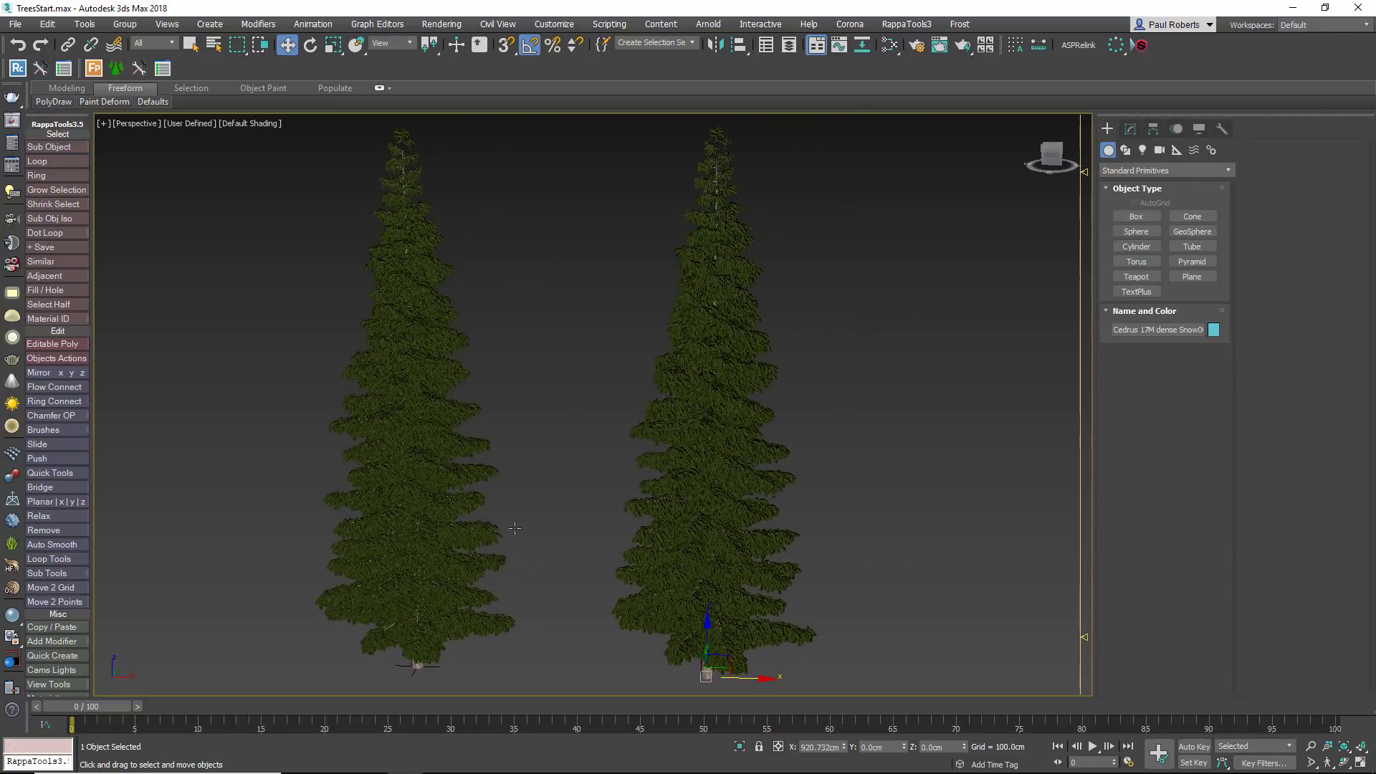
- Create a small plane about 8 cm square on the ground beside the copied tree
click(1202, 274)
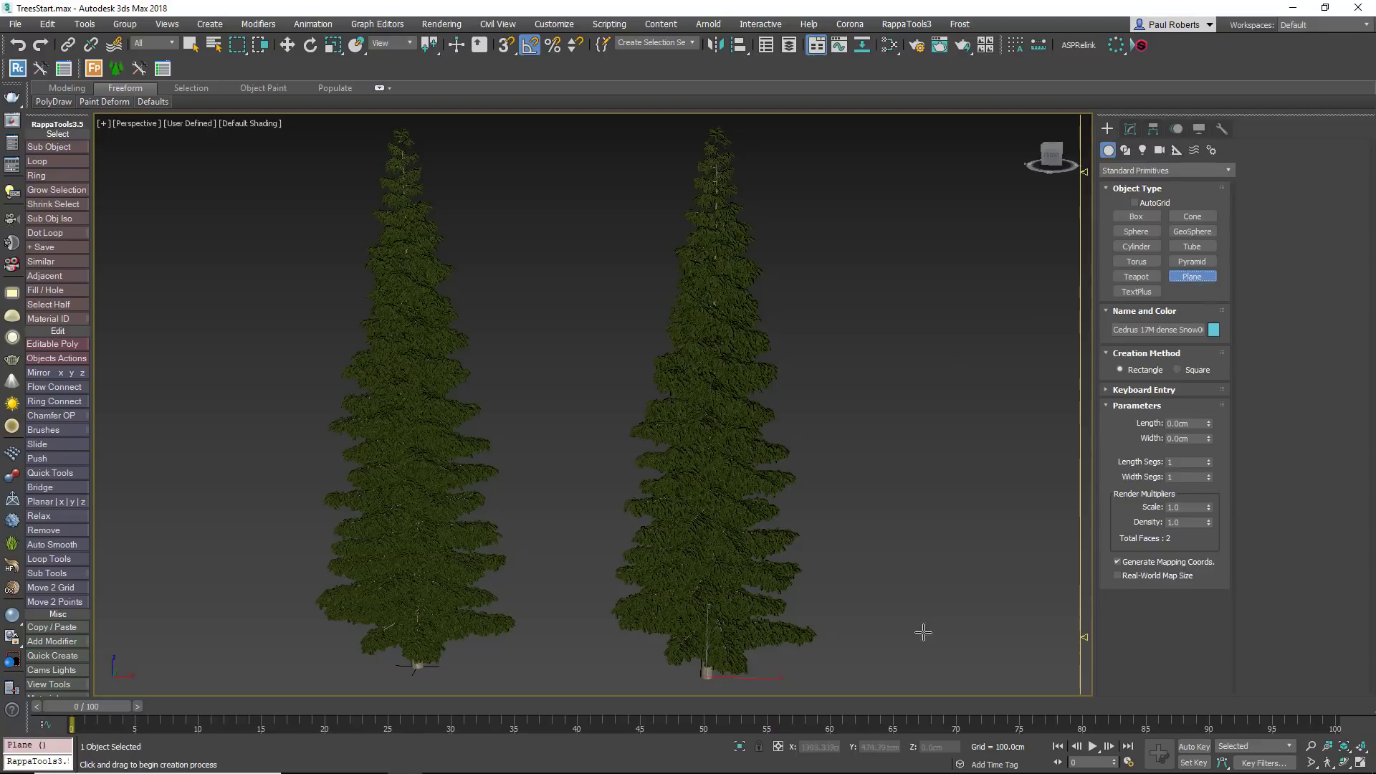
scroll(746, 630, up, 10)
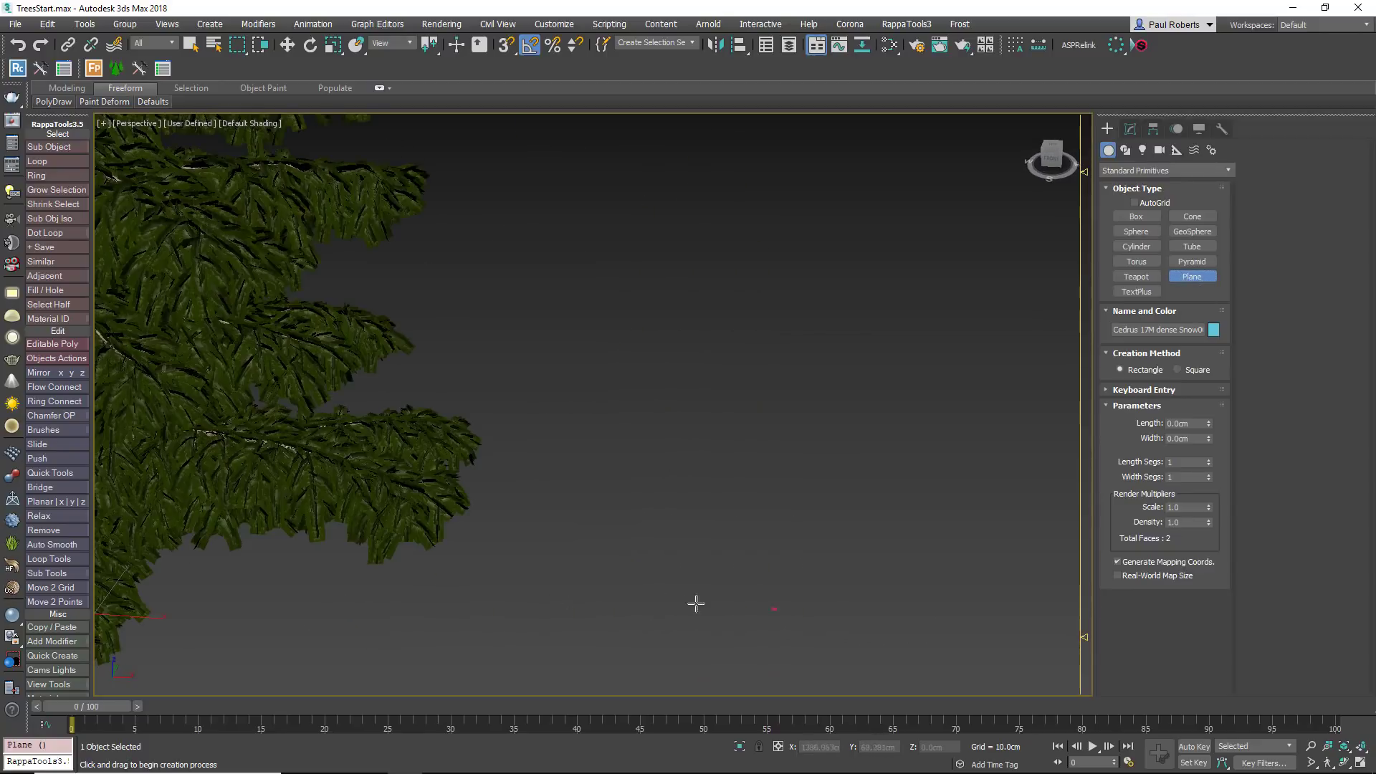
drag(719, 609, 729, 615)
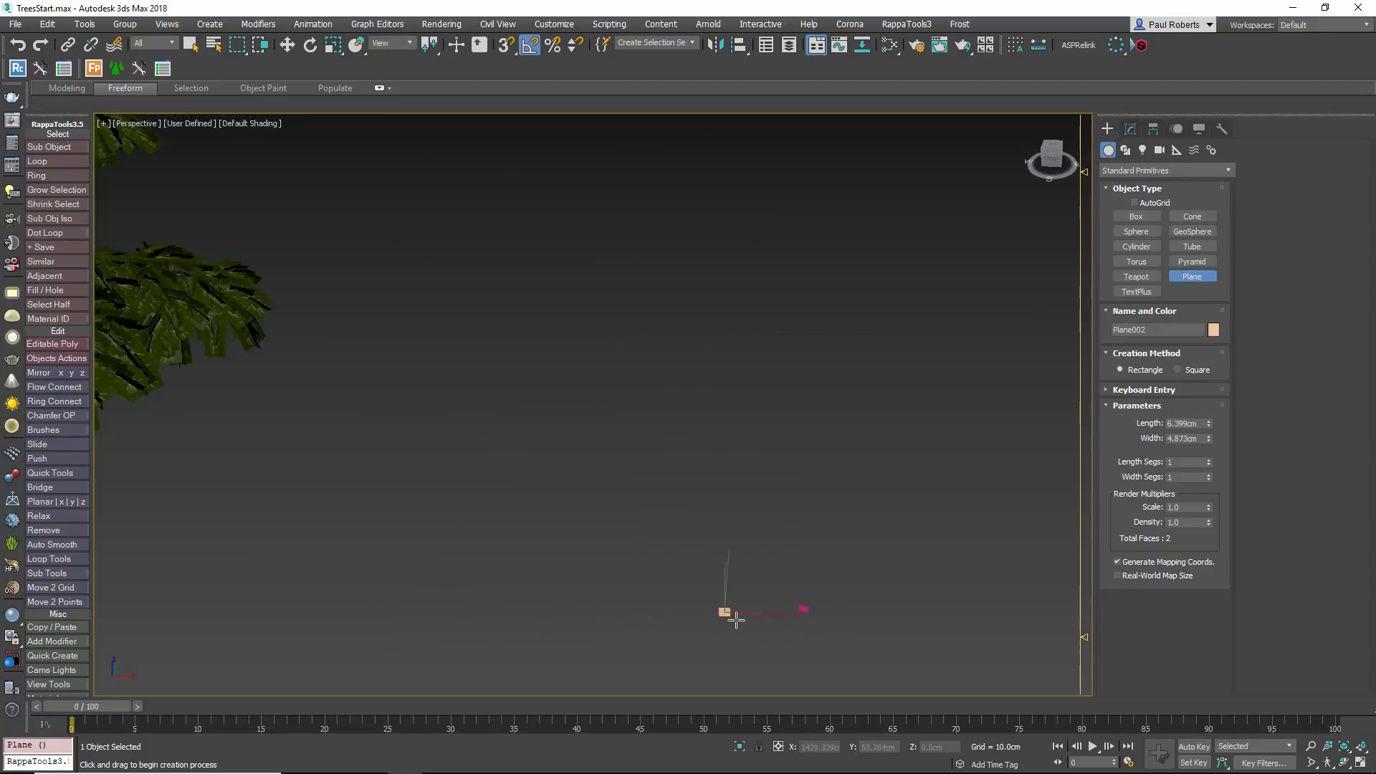
right_click(793, 632)
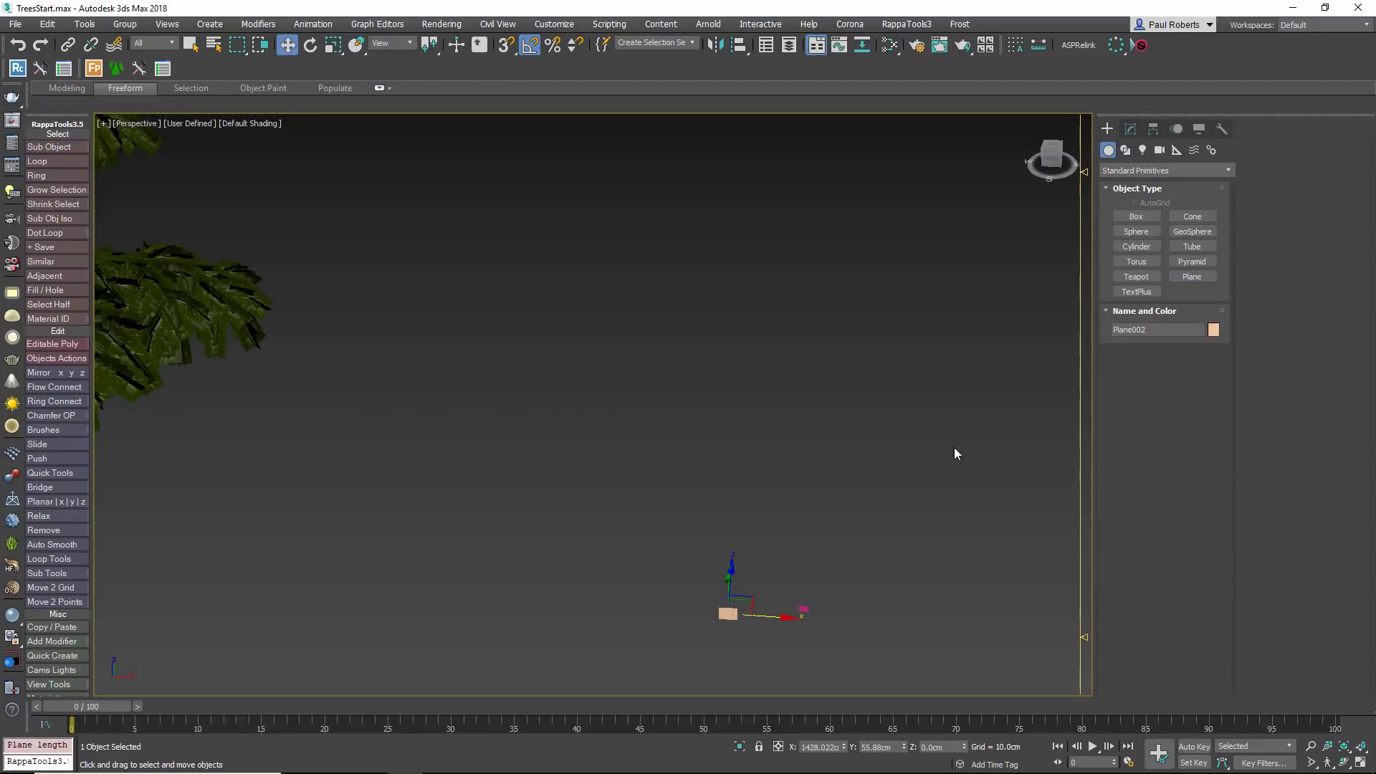
- Set the new plane's length and width to 4 cm and check its geometry with edged faces
click(1131, 130)
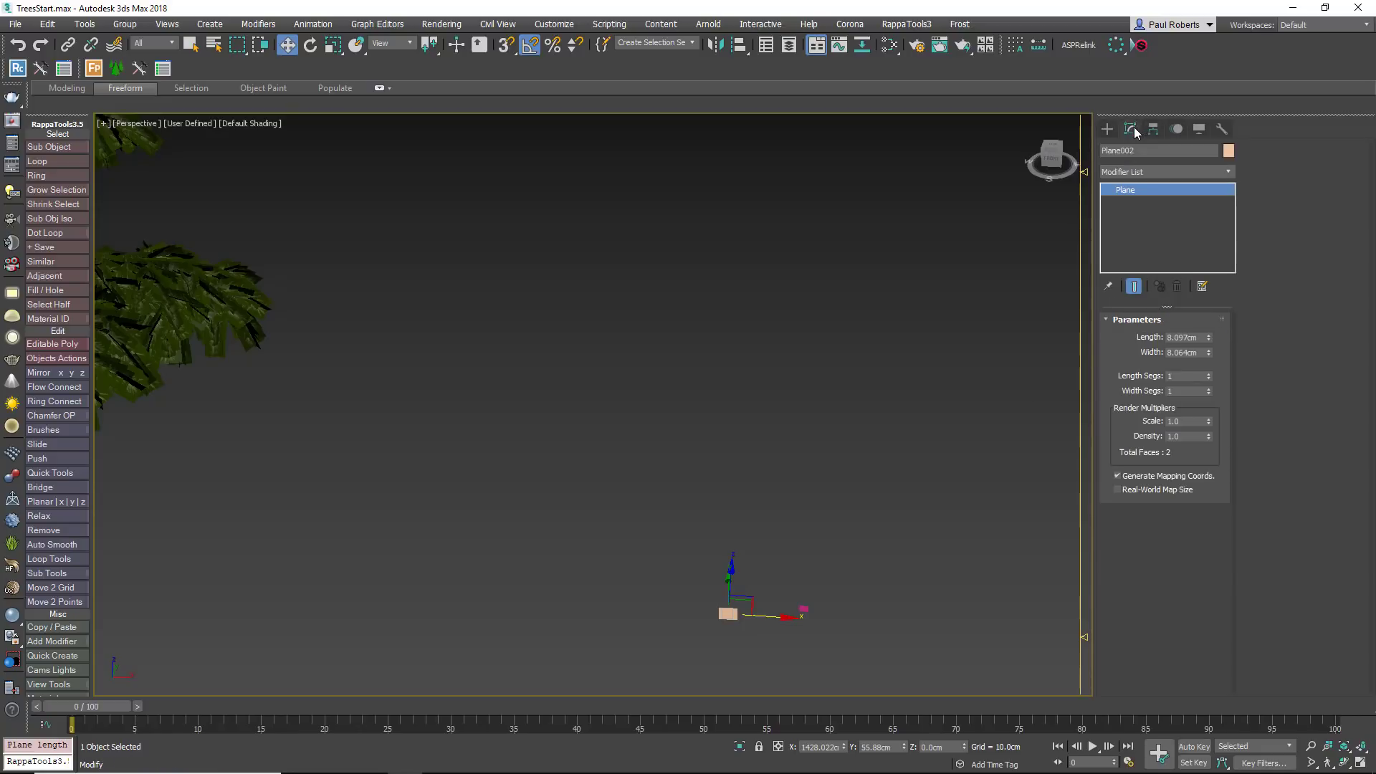
double_click(1186, 337)
text(4)
key(Tab)
text(4)
key(Tab)
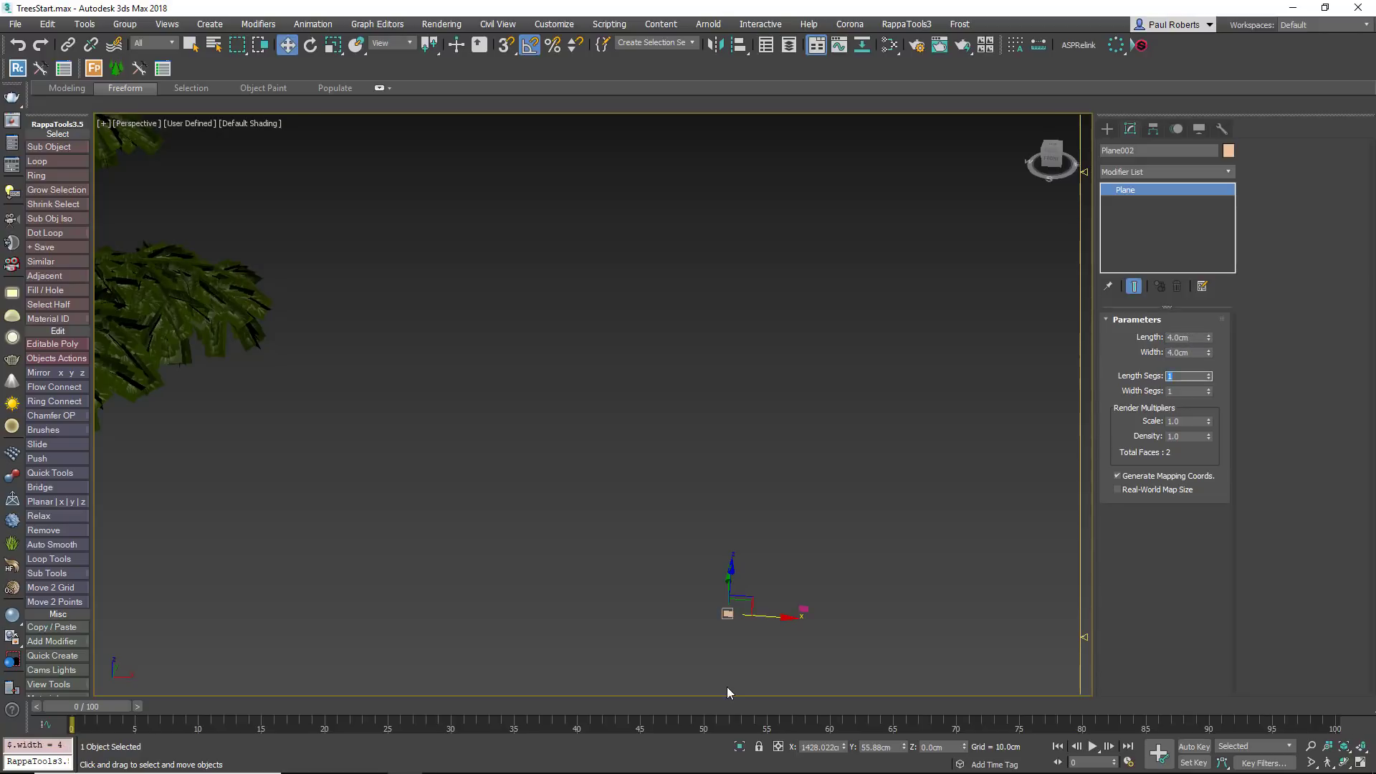
scroll(711, 570, up, 10)
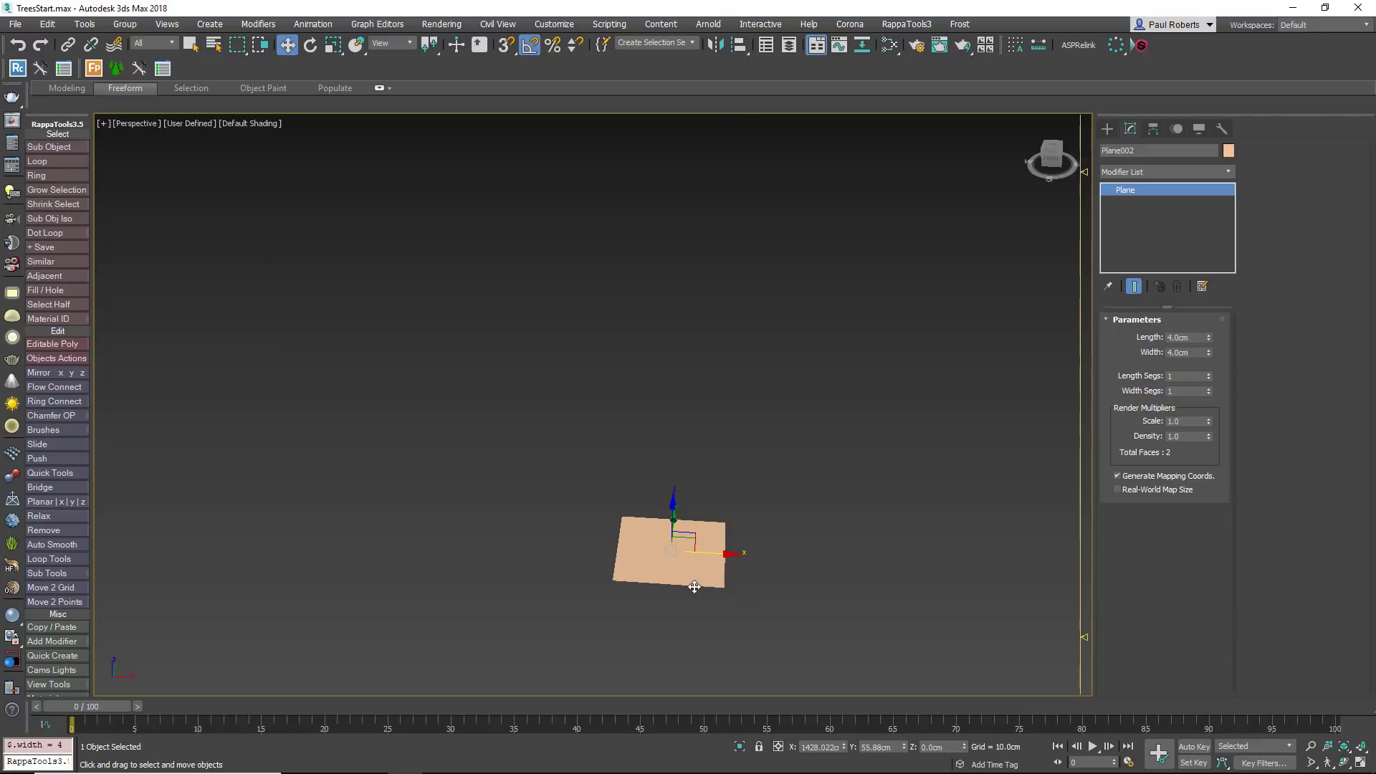
key(F4)
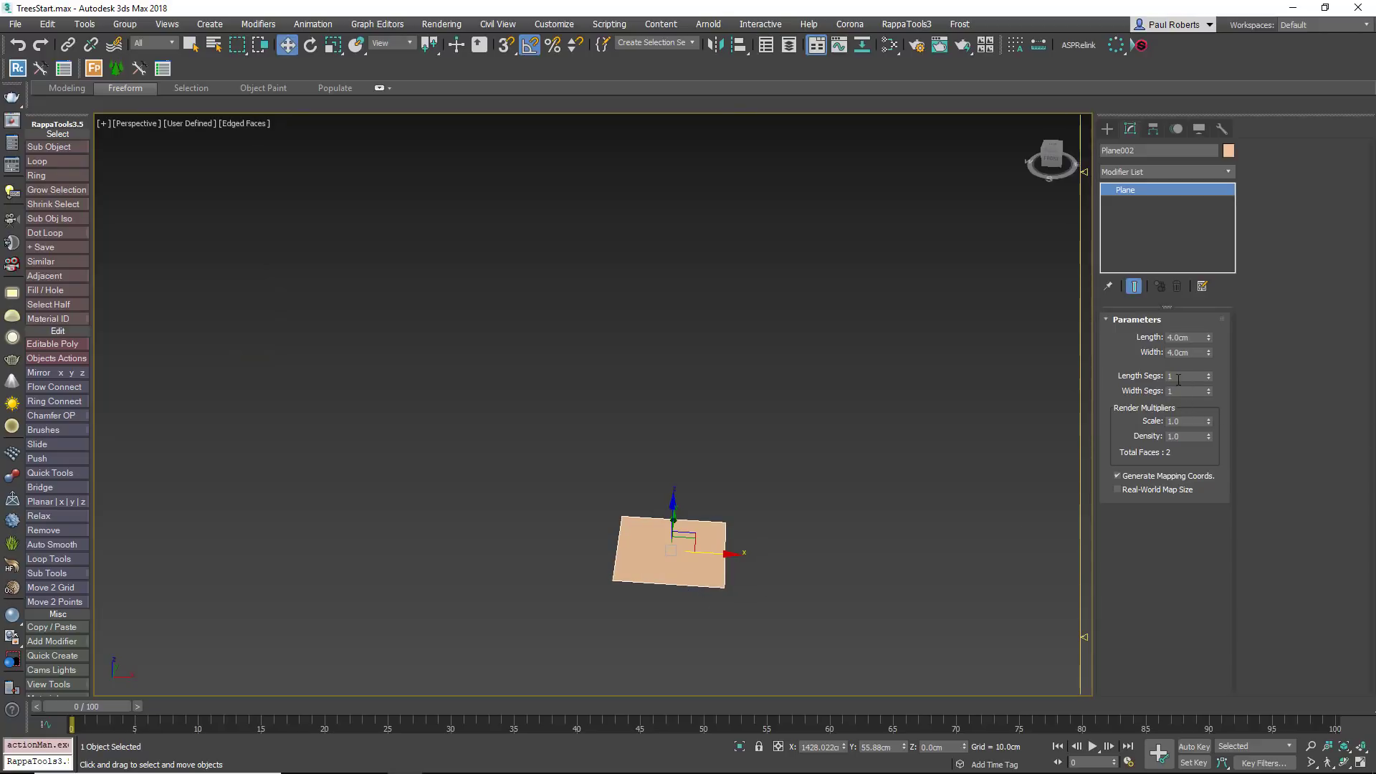
key(F4)
- Create a Forest Pro object using the copied tree as its scattering surface, declining the Limit to visibility camera option
scroll(648, 498, down, 10)
mouse_move(630, 494)
middle_down()
mouse_move(705, 561)
mouse_move(733, 627)
middle_up()
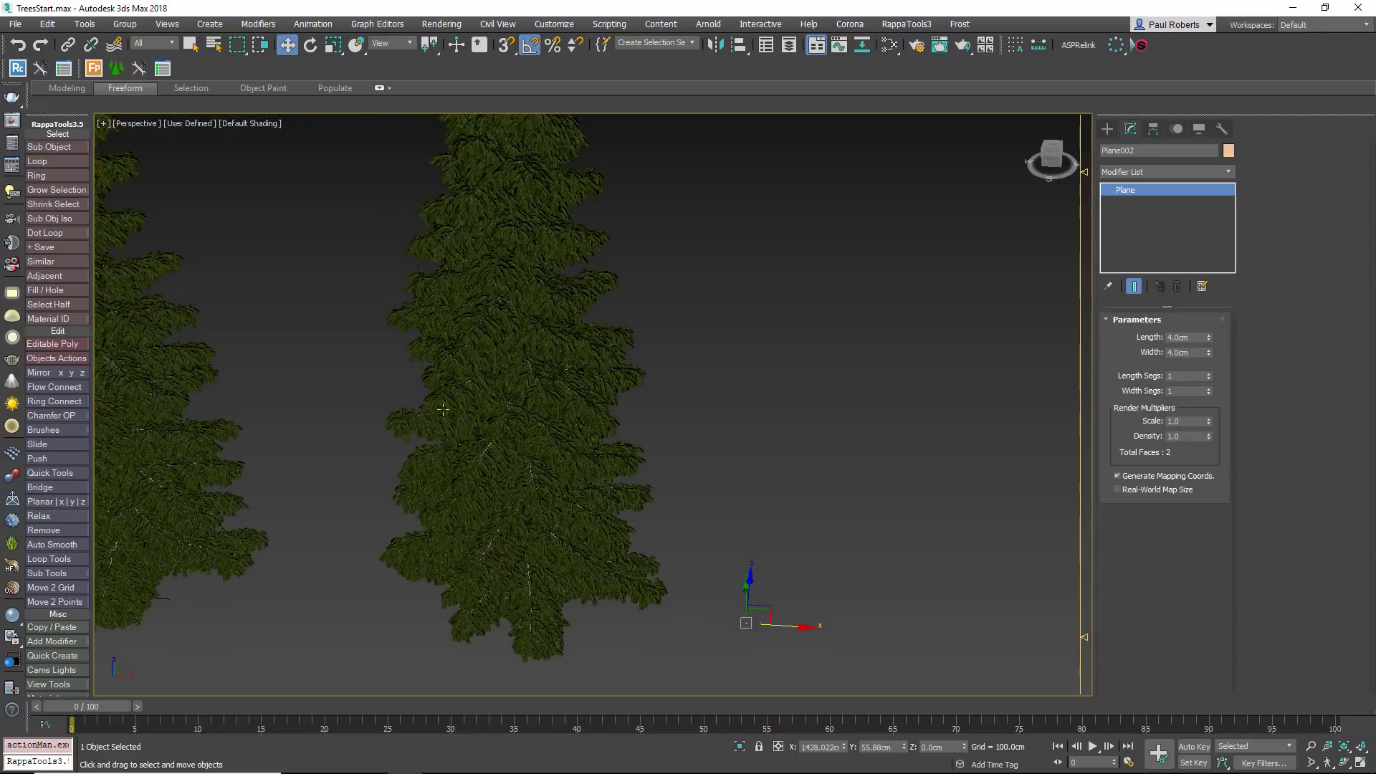
click(116, 69)
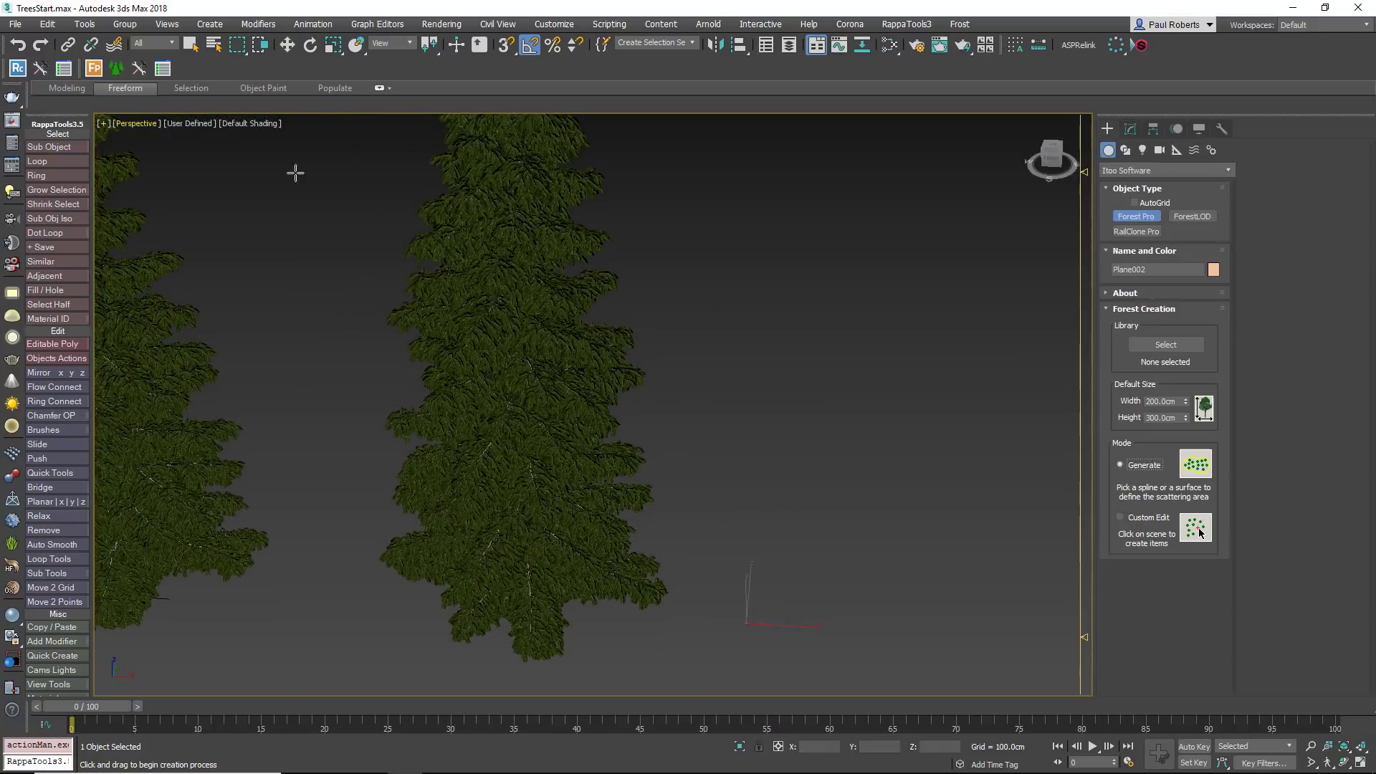
click(480, 422)
drag(687, 330, 853, 208)
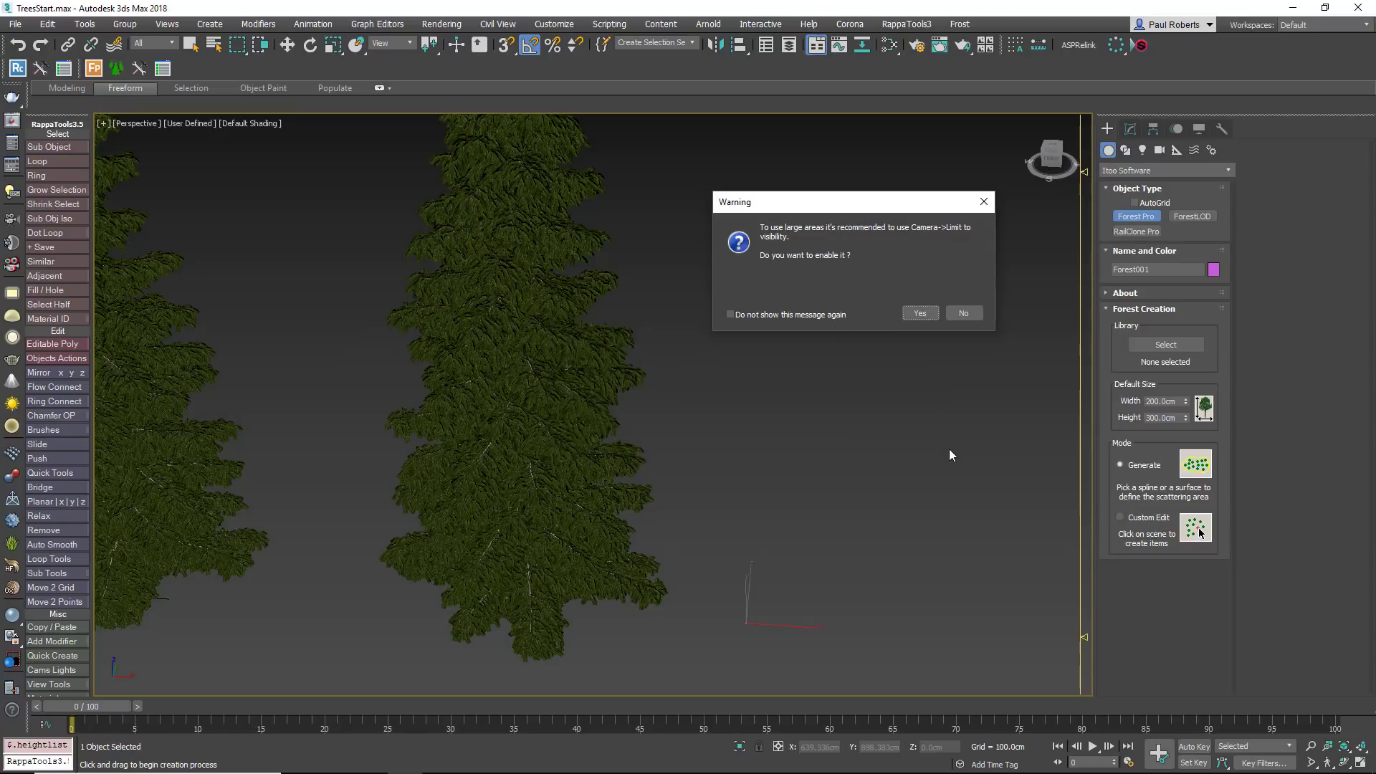
click(959, 314)
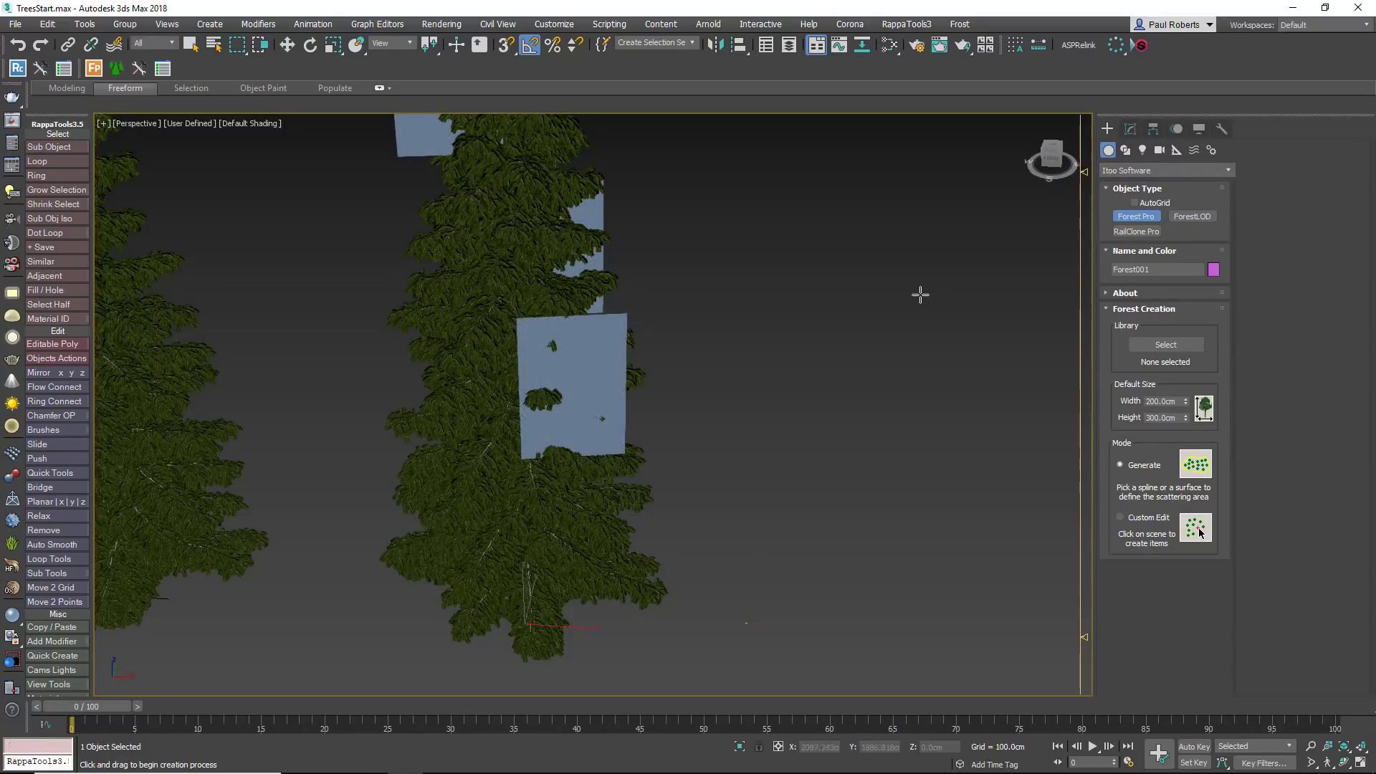
right_click(920, 294)
- Switch the Forest object's geometry to Custom Object and pick the 4 cm plane as the scattered item
click(1136, 132)
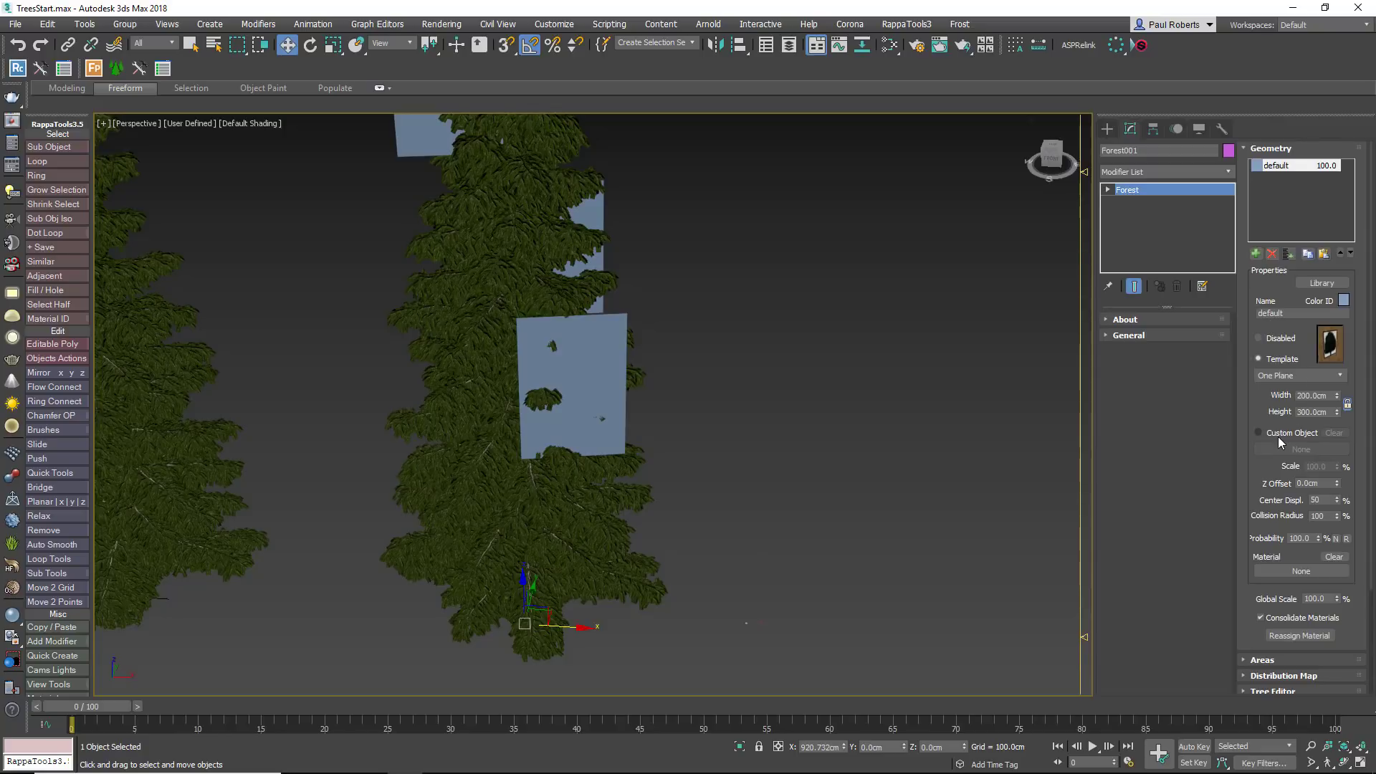
click(1280, 433)
scroll(769, 623, up, 10)
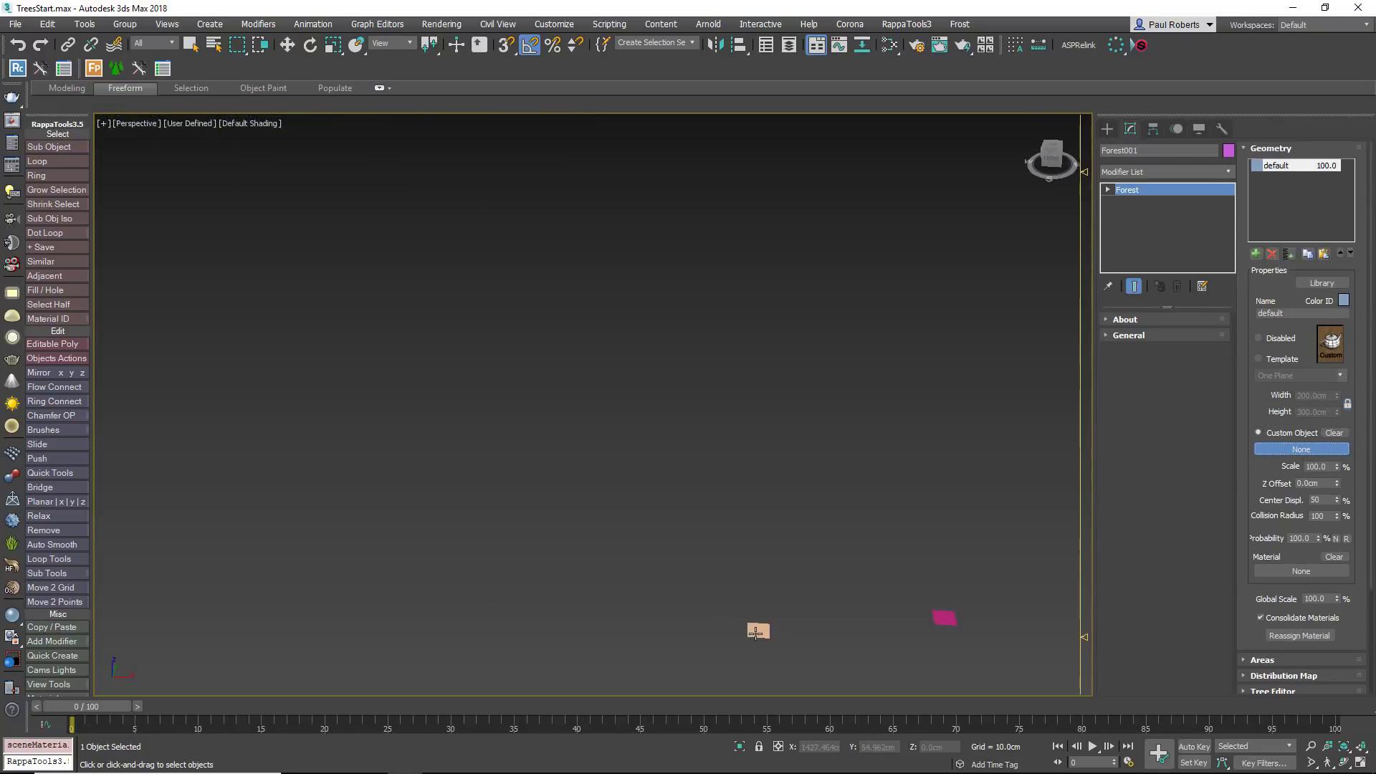
click(753, 632)
- Set the Color ID of the scattered plane item to white
scroll(565, 528, down, 10)
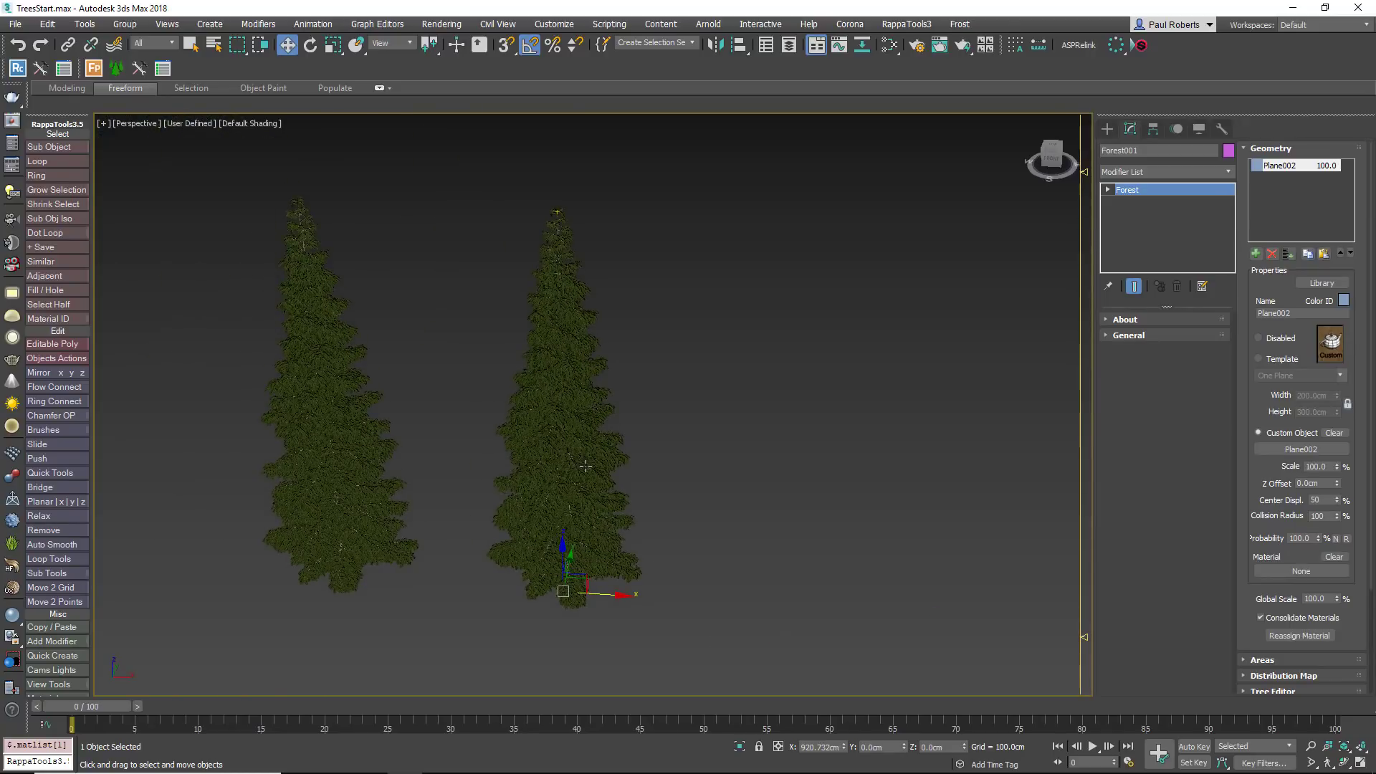
scroll(581, 459, up, 2)
click(1342, 302)
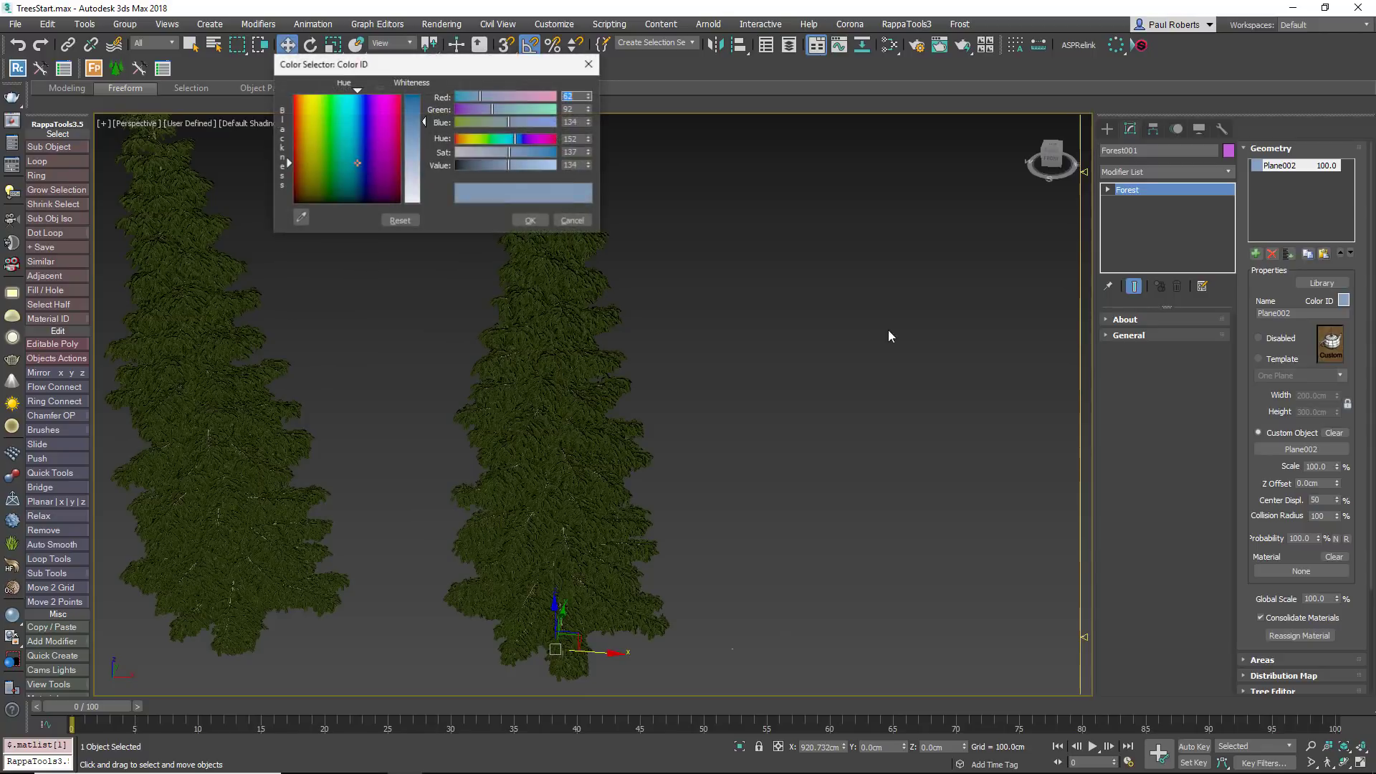
drag(423, 154, 423, 208)
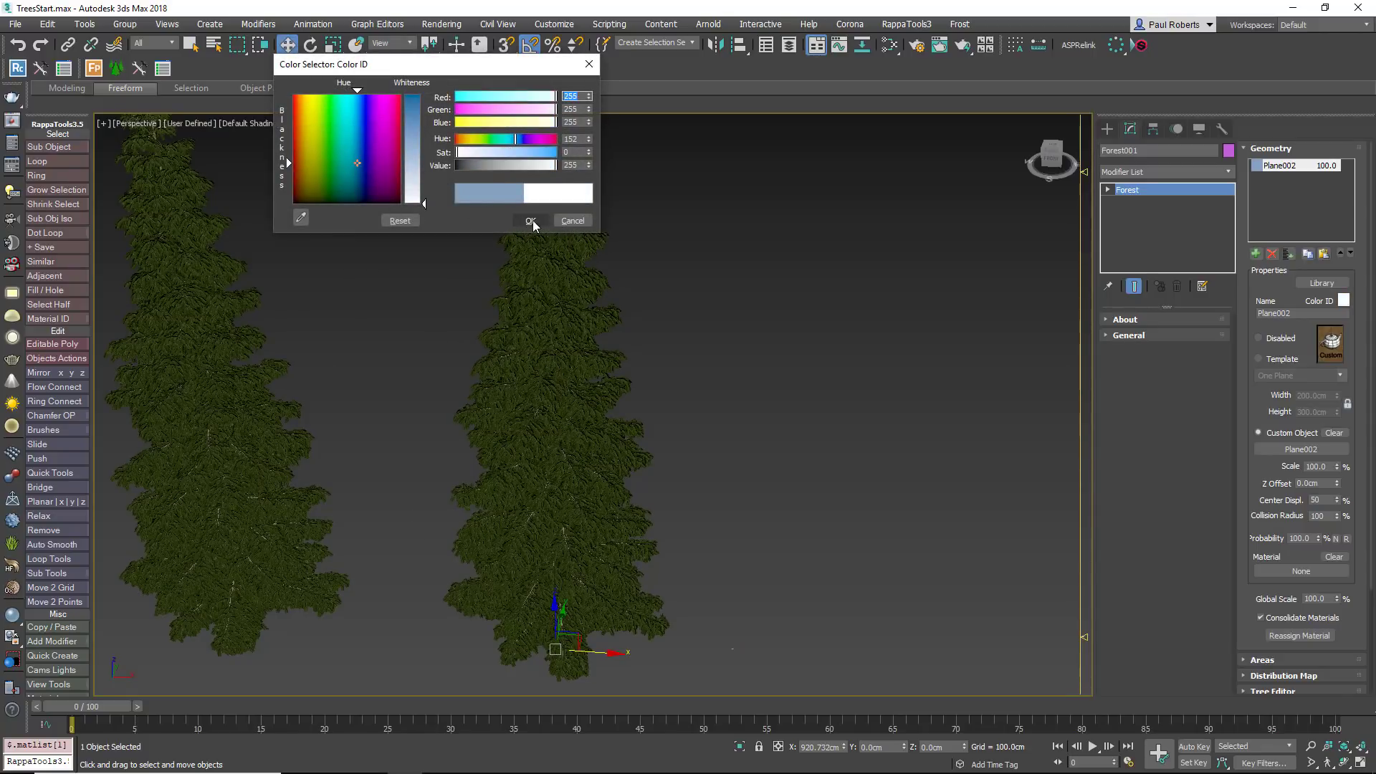
click(531, 221)
- Set the Forest object's viewport display to Mesh and change its viewport maximum items limit
middle_drag(593, 375, 600, 388)
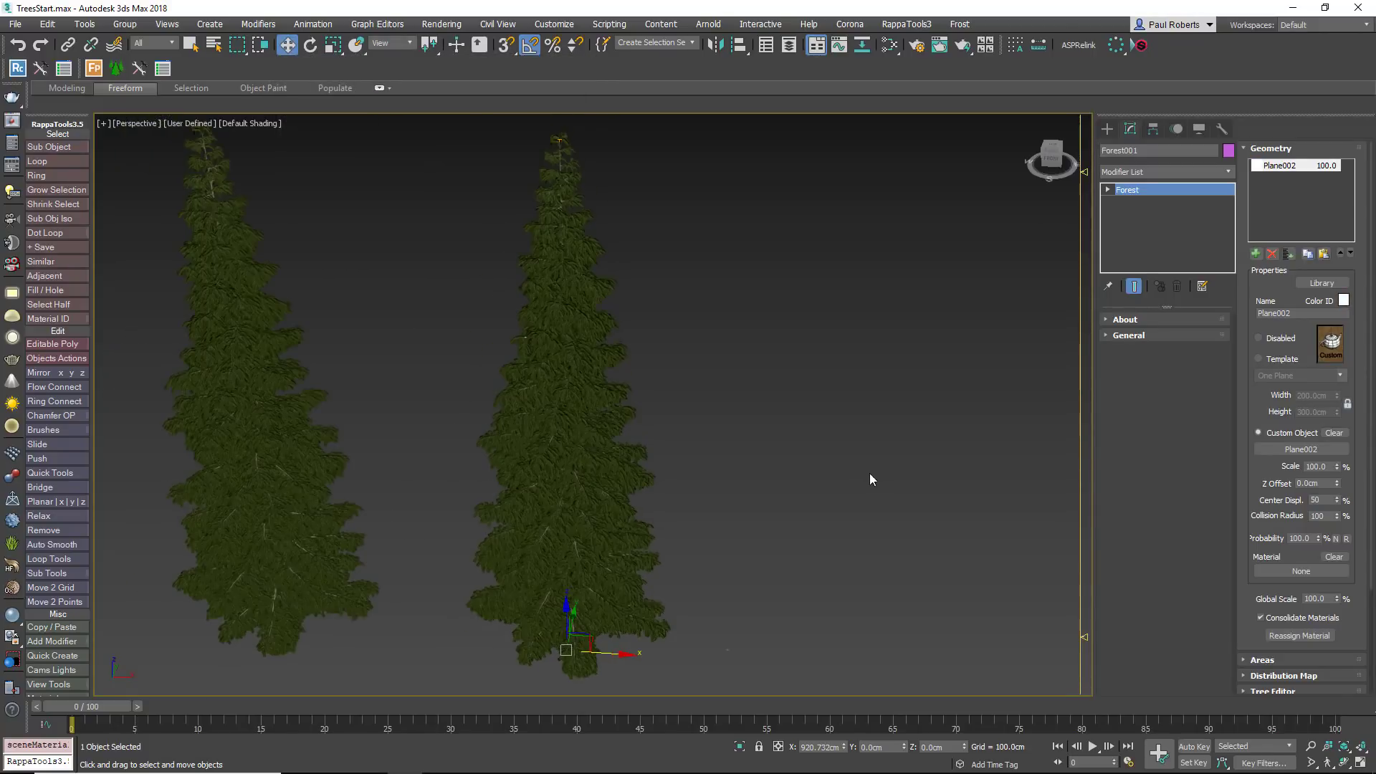
click(1271, 148)
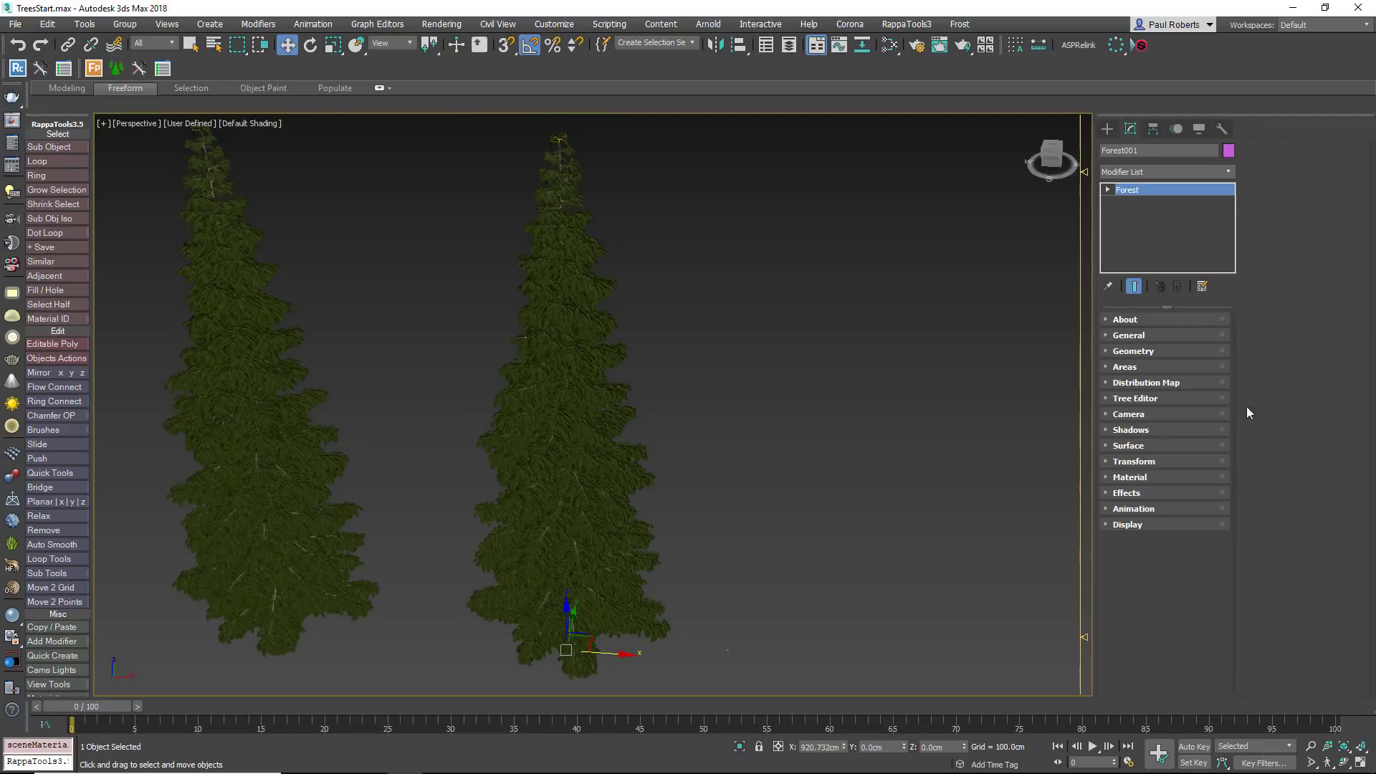
click(1137, 524)
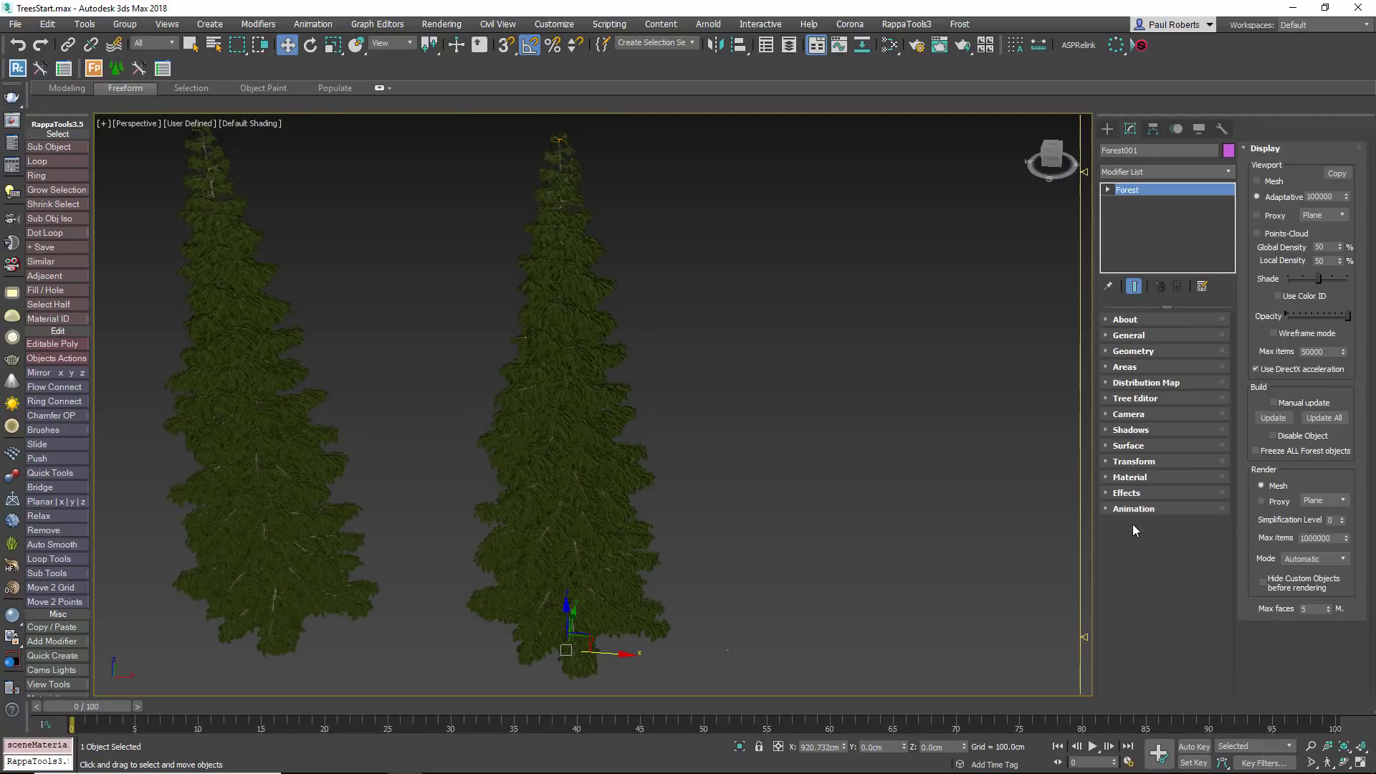
click(1267, 182)
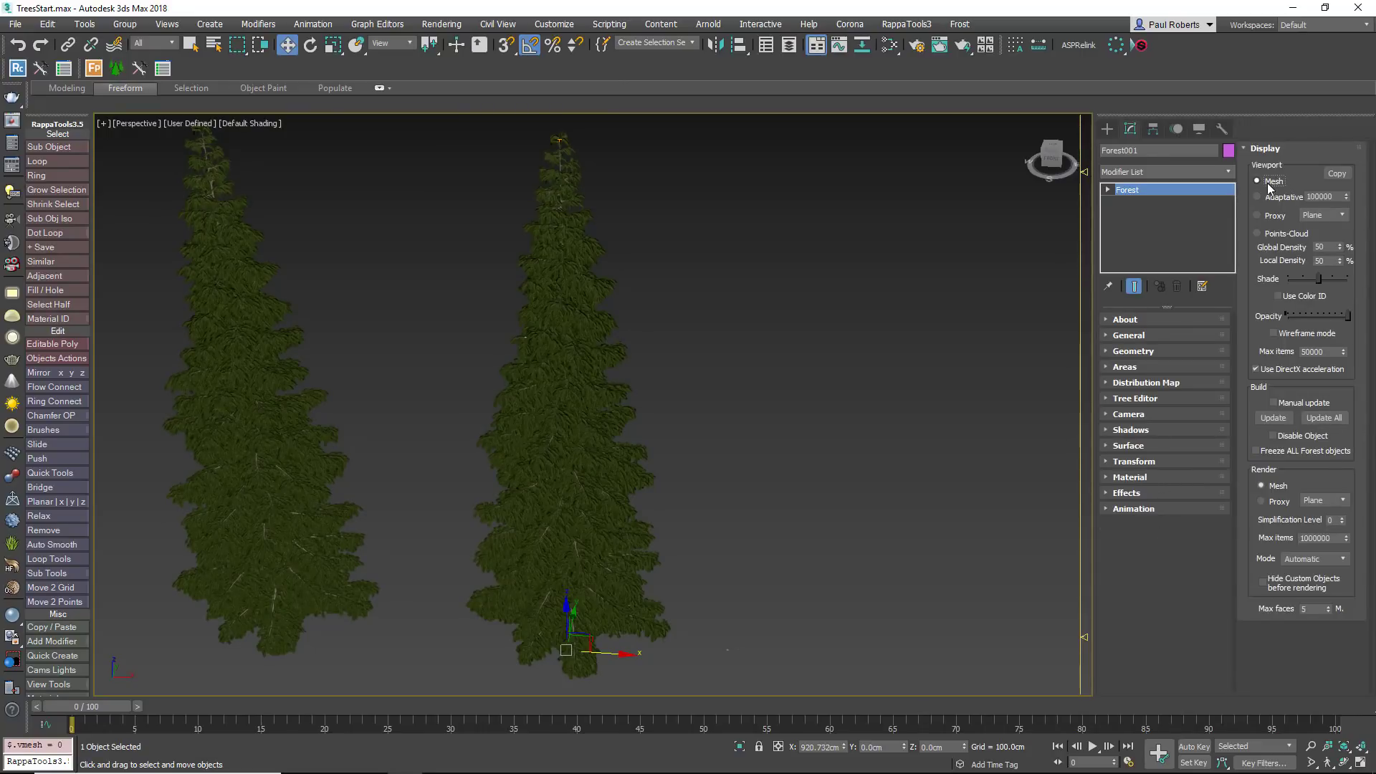
click(1327, 352)
key(Return)
- Set the Forest distribution map to Full with an X density of 400 cm
click(1265, 147)
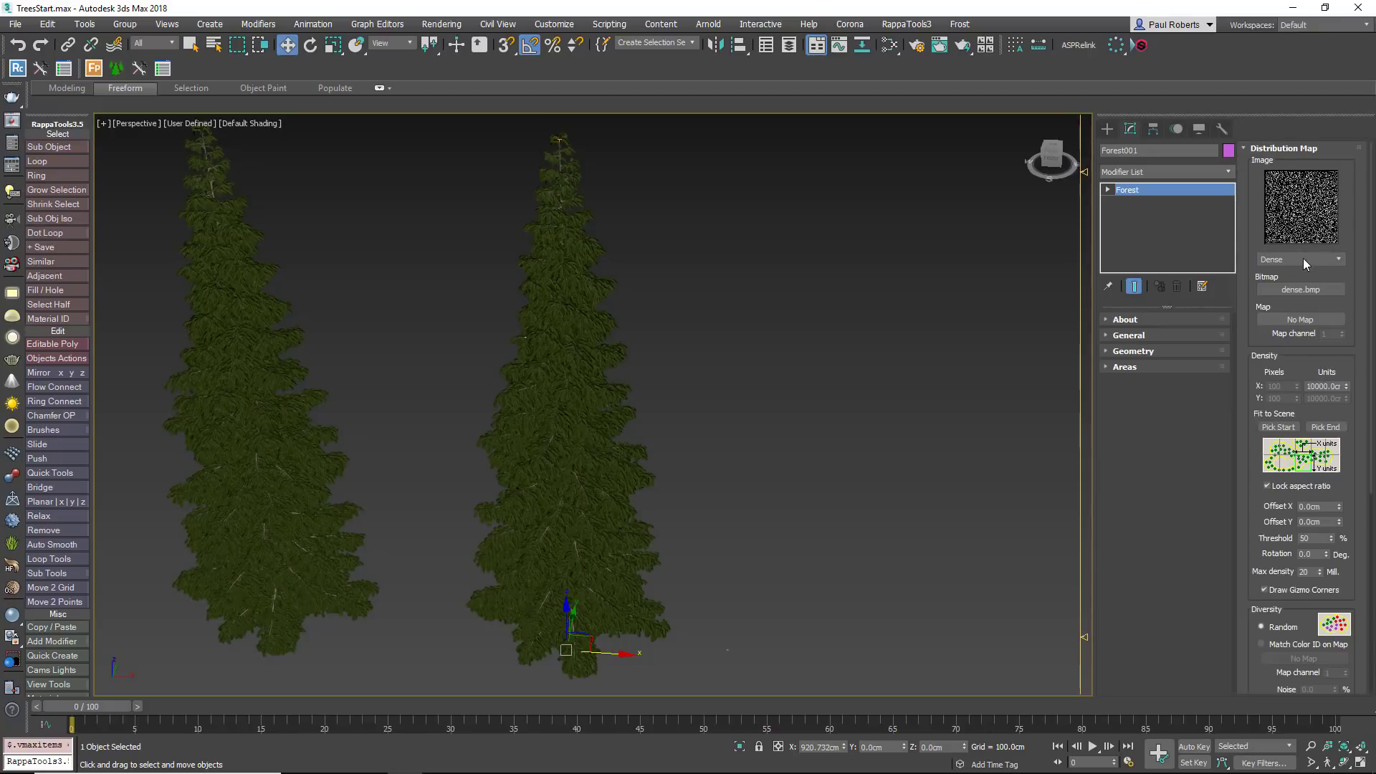
click(1304, 258)
click(1283, 341)
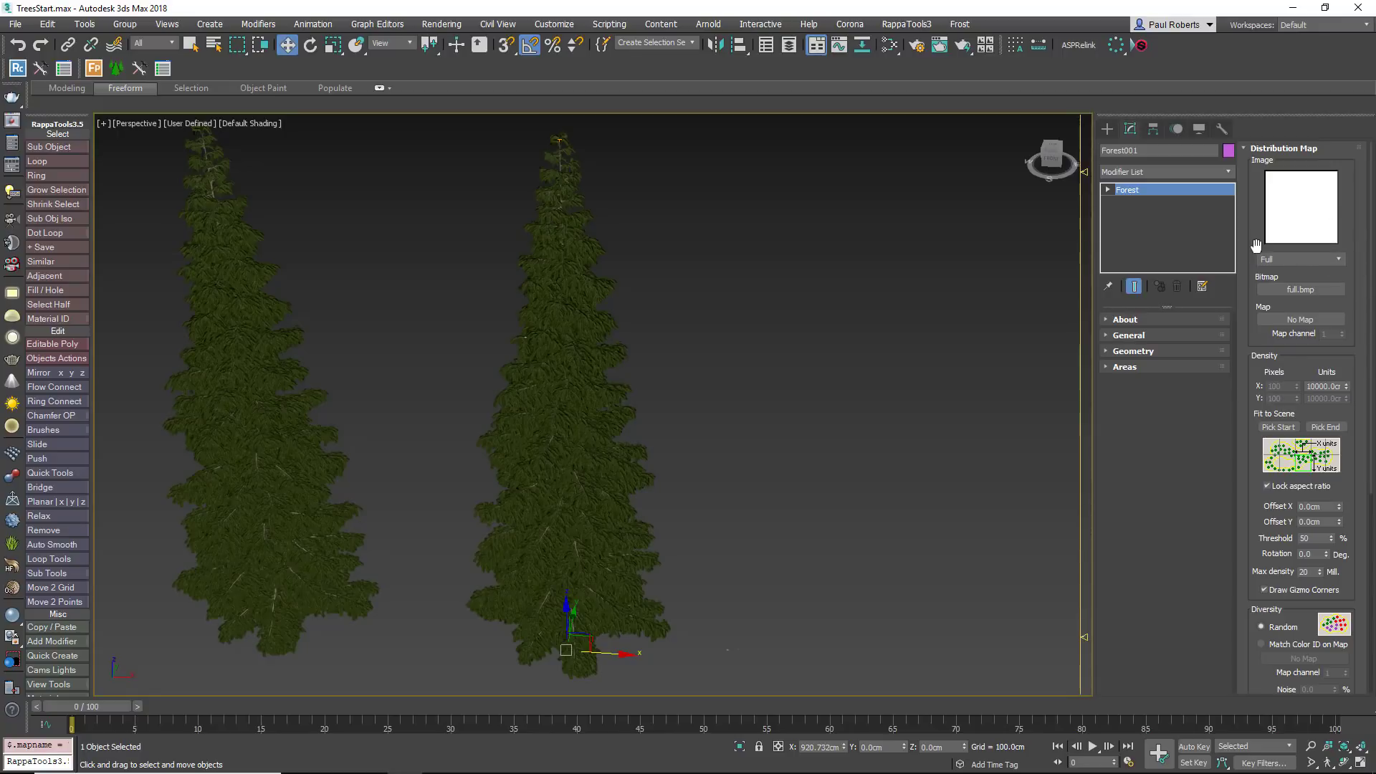
double_click(1314, 385)
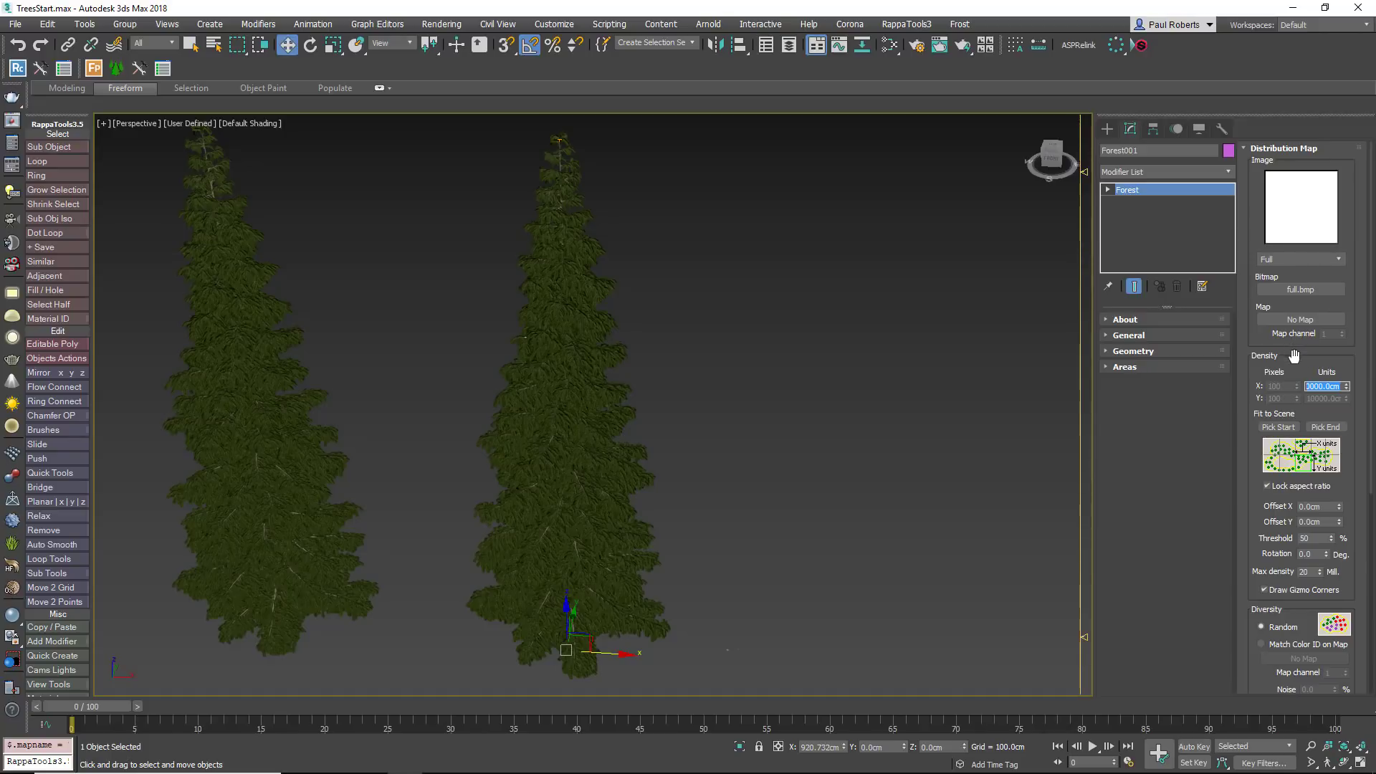
text(4)
text(00)
key(Return)
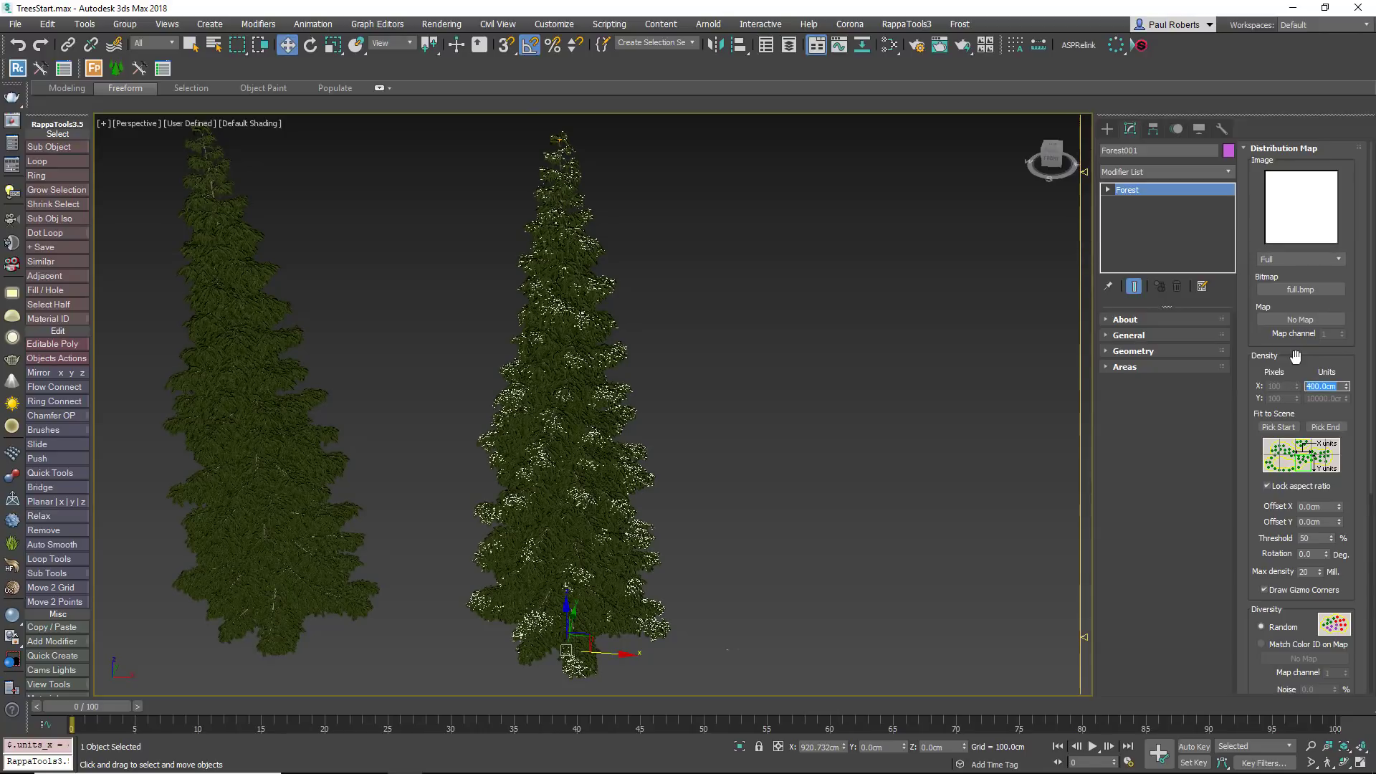
- Examine the coverage of the scattered planes on the tree from the top and from an angle
alt+middle_drag(817, 448, 771, 520)
key(t)
scroll(772, 517, up, 3)
scroll(606, 398, up, 5)
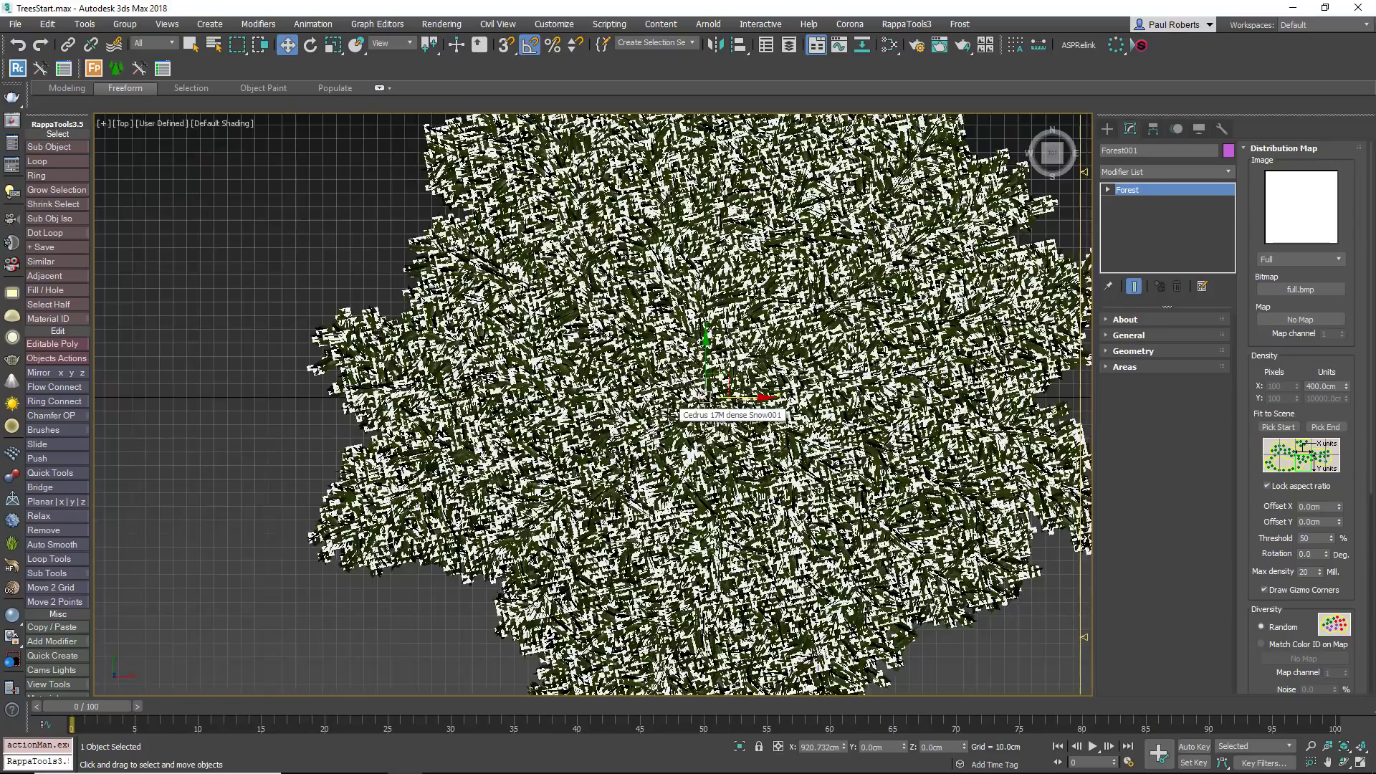
scroll(678, 420, down, 8)
alt+middle_drag(678, 432, 663, 313)
- Set the Forest surface direction to 0 so the scattered planes follow the branch normals
click(1268, 148)
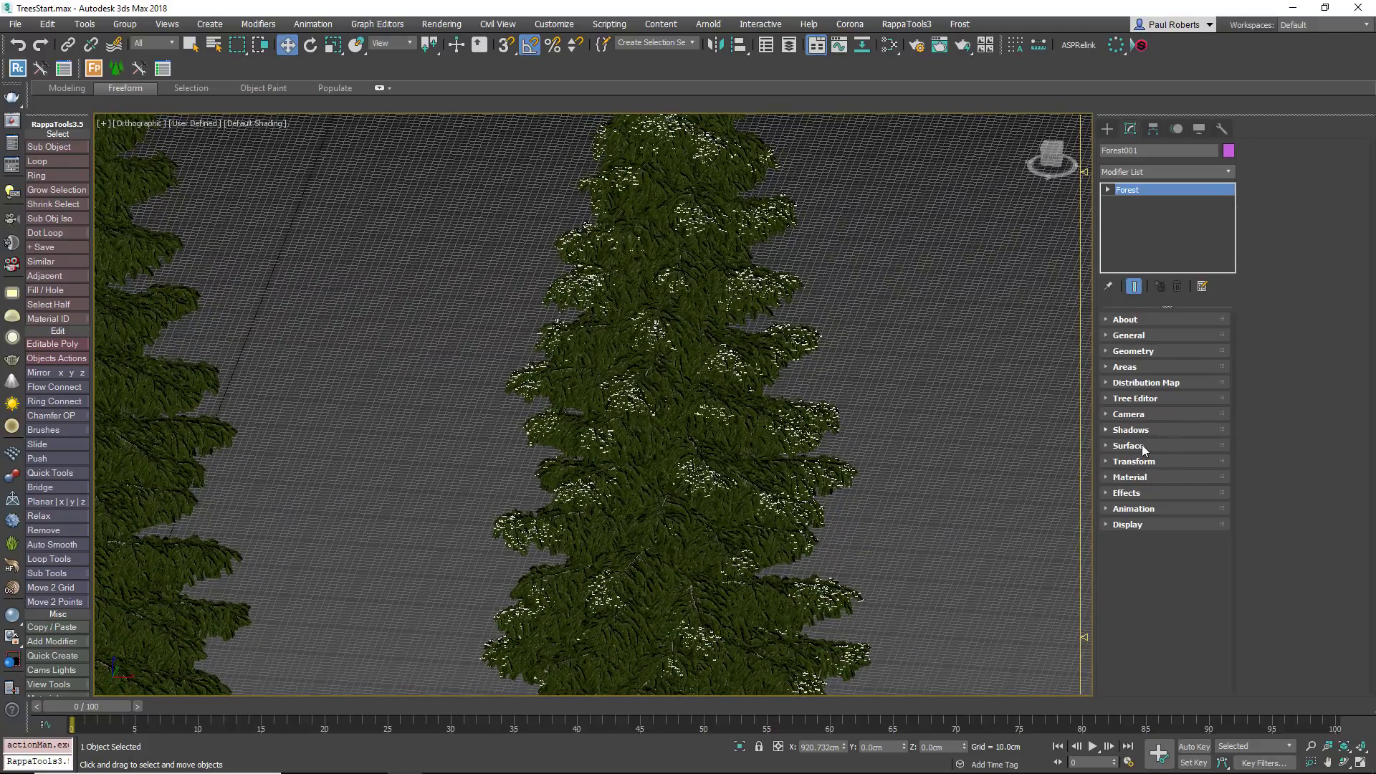
click(1139, 443)
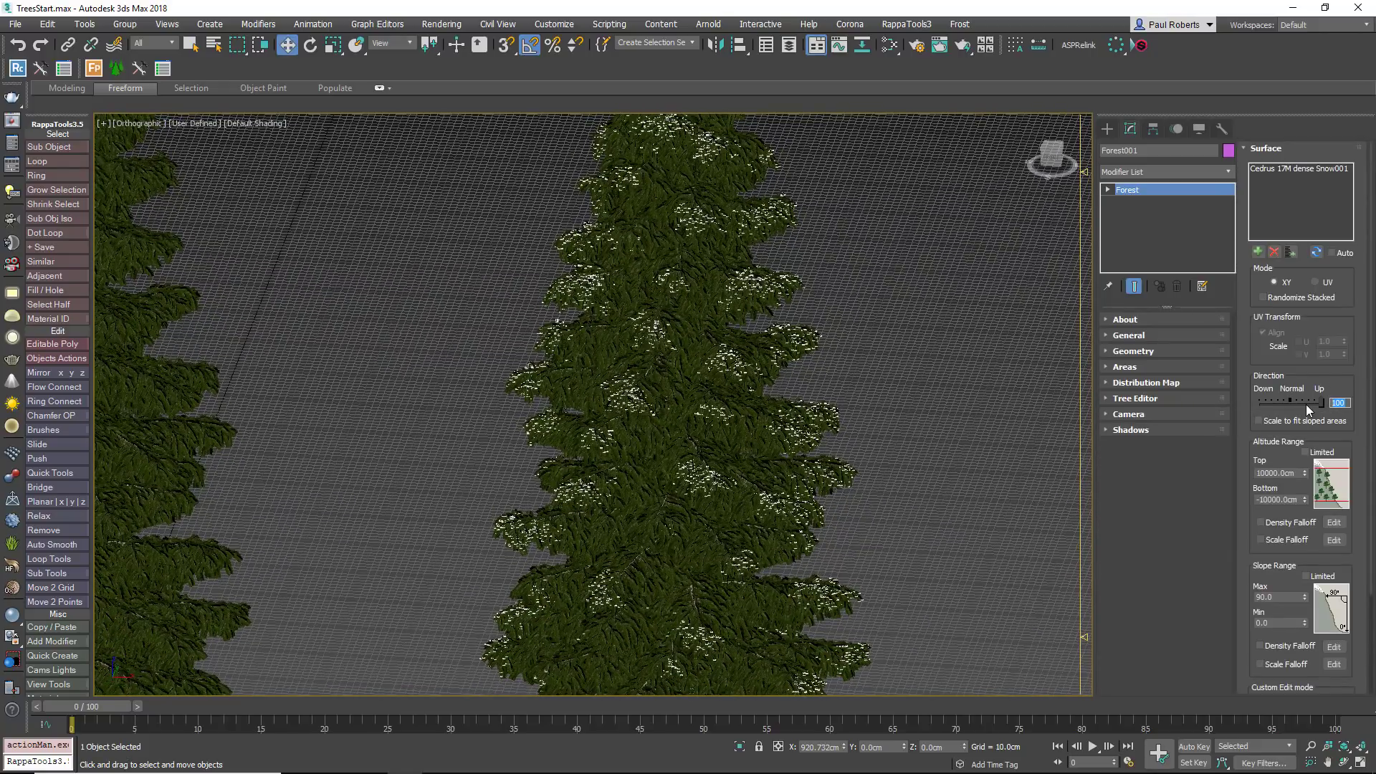
text(0)
key(Return)
middle_drag(902, 333, 859, 239)
scroll(790, 333, down, 2)
middle_drag(781, 351, 748, 409)
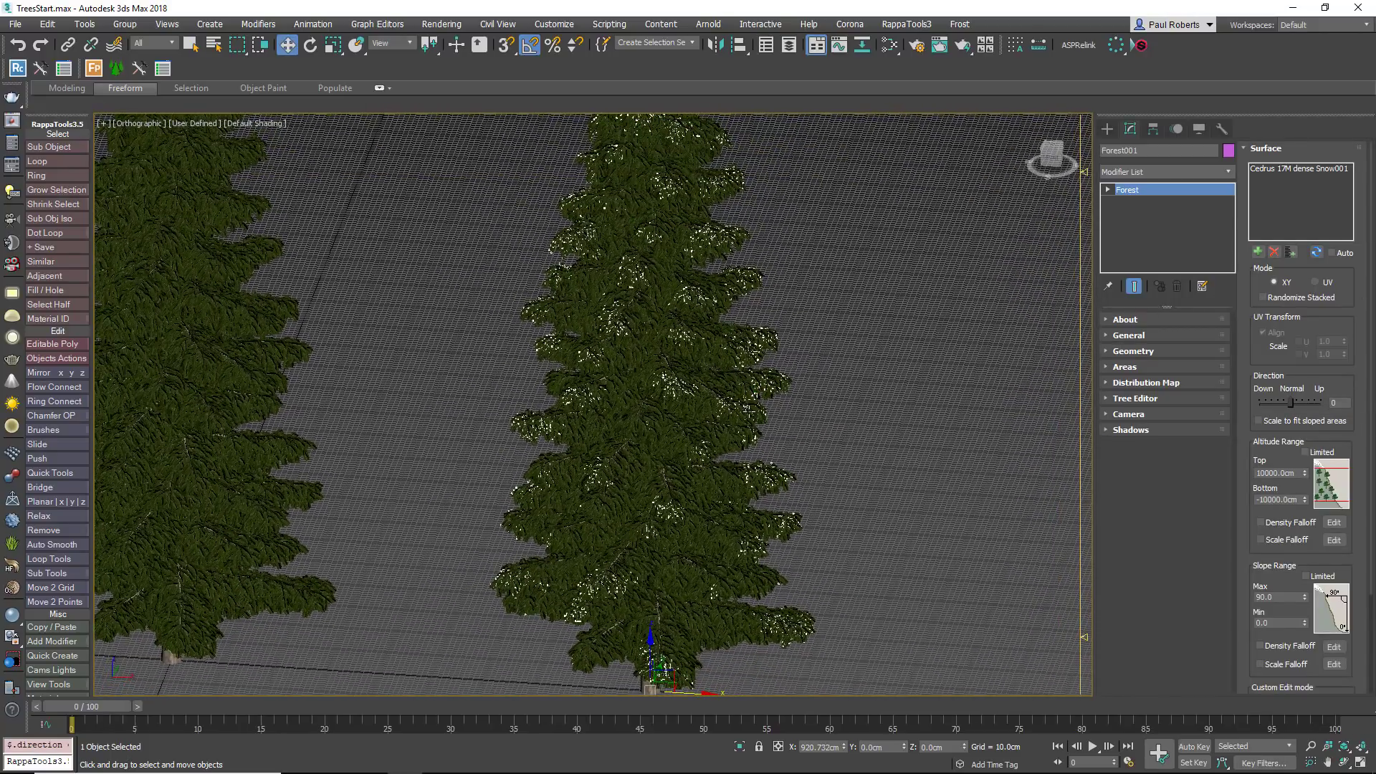
- Switch the viewport to a perspective view of the snow-scattered tree
key(p)
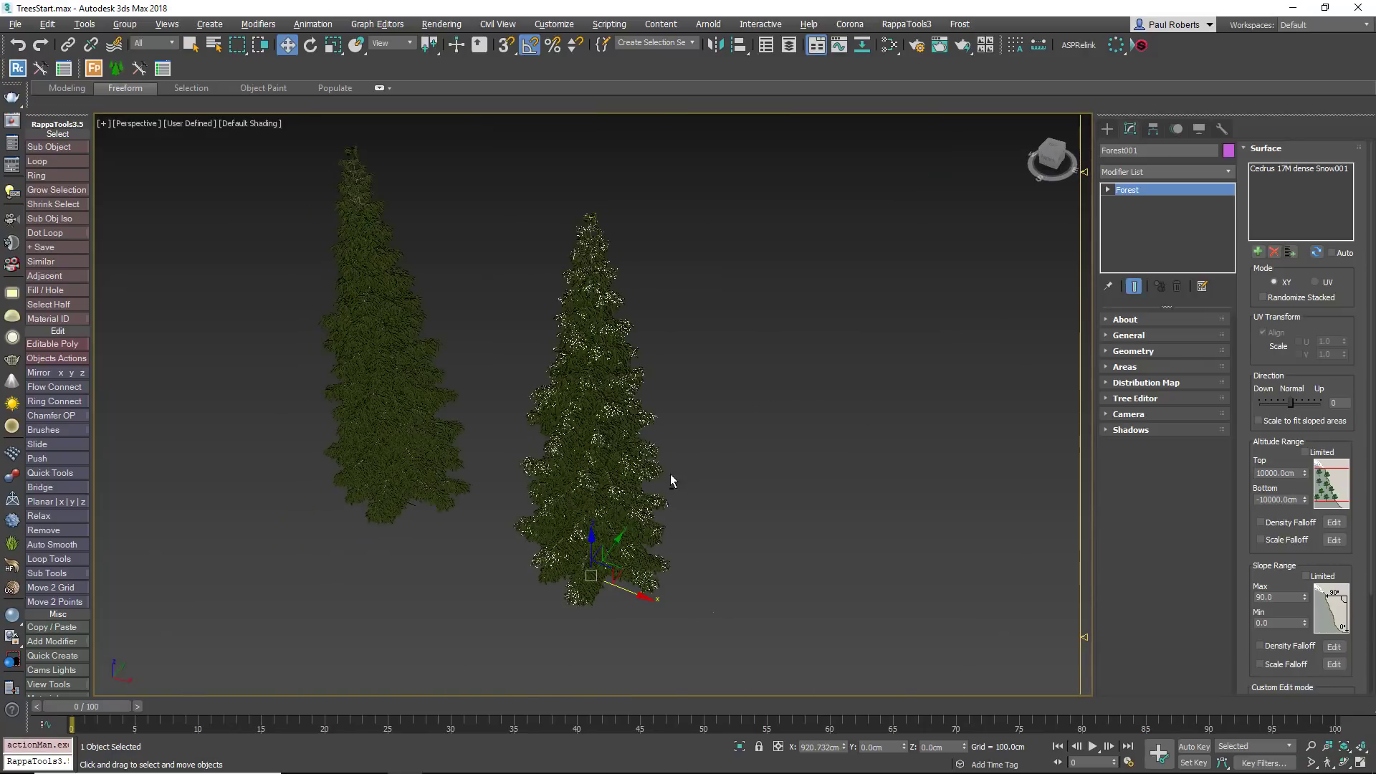
scroll(614, 444, up, 3)
alt+middle_drag(617, 428, 664, 474)
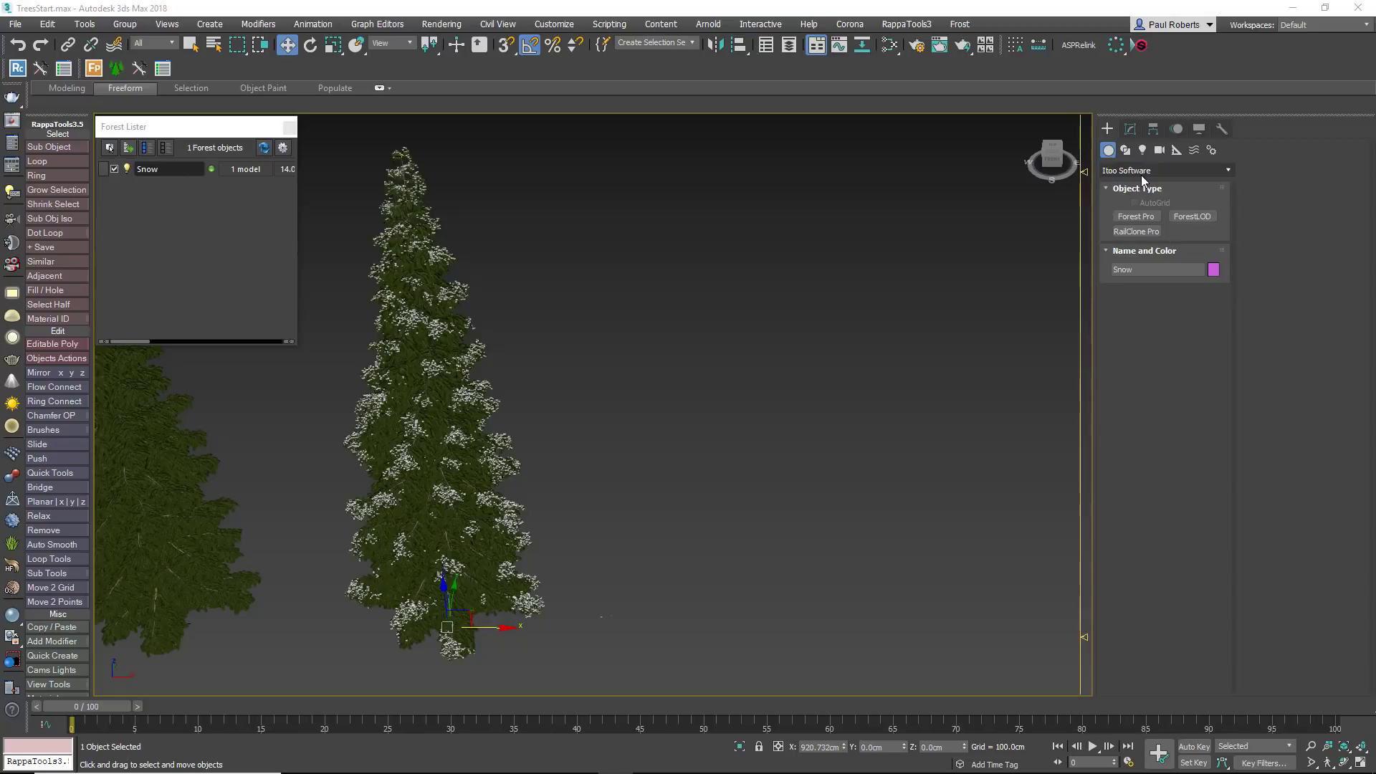
- Turn off the Snow Forest object's Surface Area and add a new paint area
click(1130, 129)
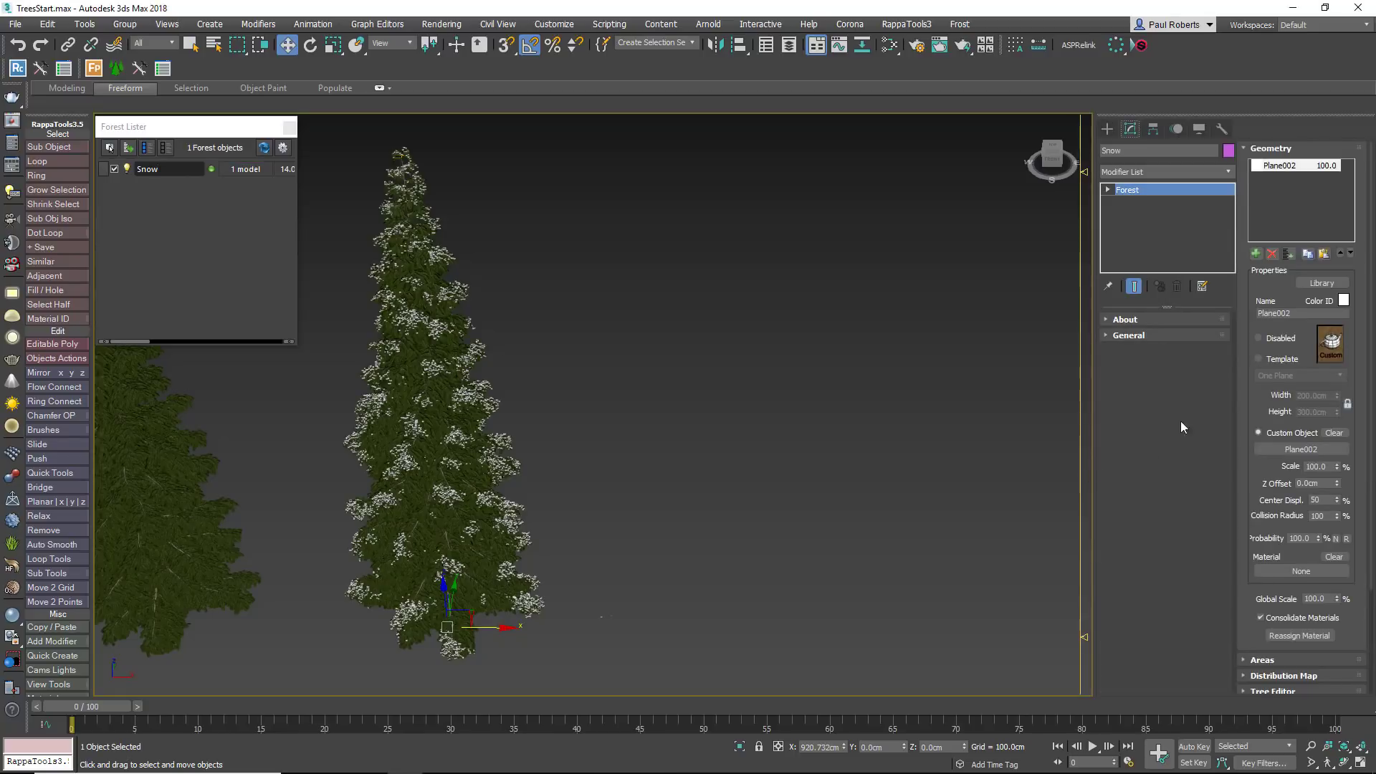
alt+middle_drag(649, 564, 627, 566)
scroll(626, 566, up, 3)
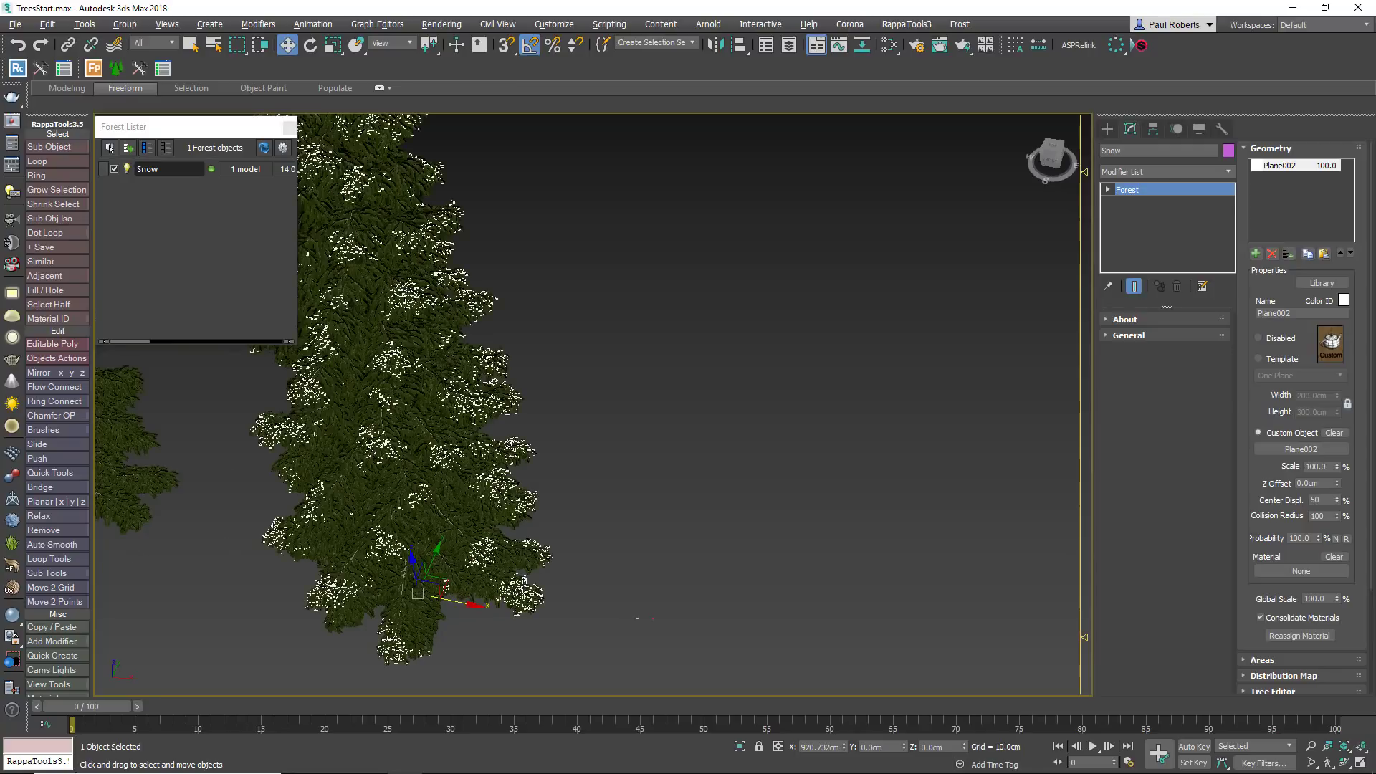
scroll(570, 534, up, 3)
click(1265, 148)
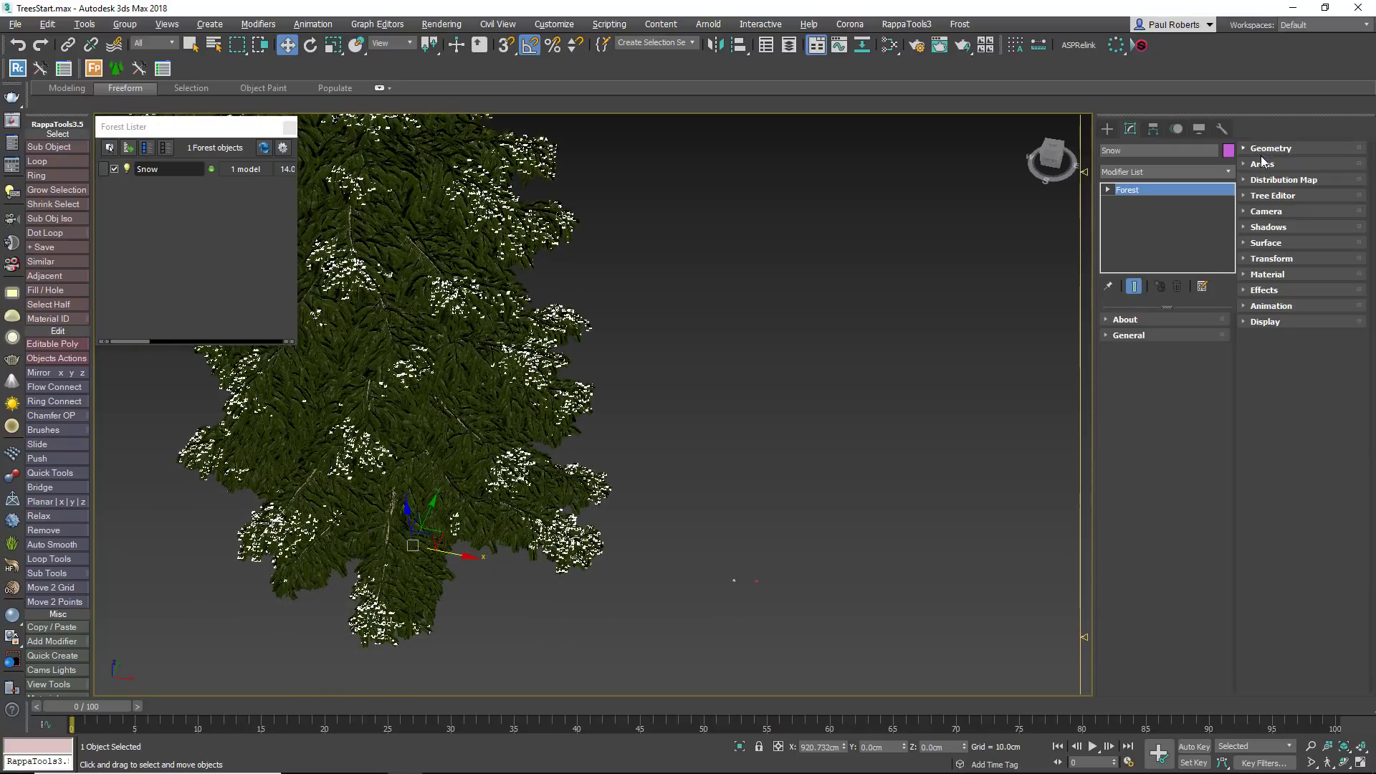
click(1170, 363)
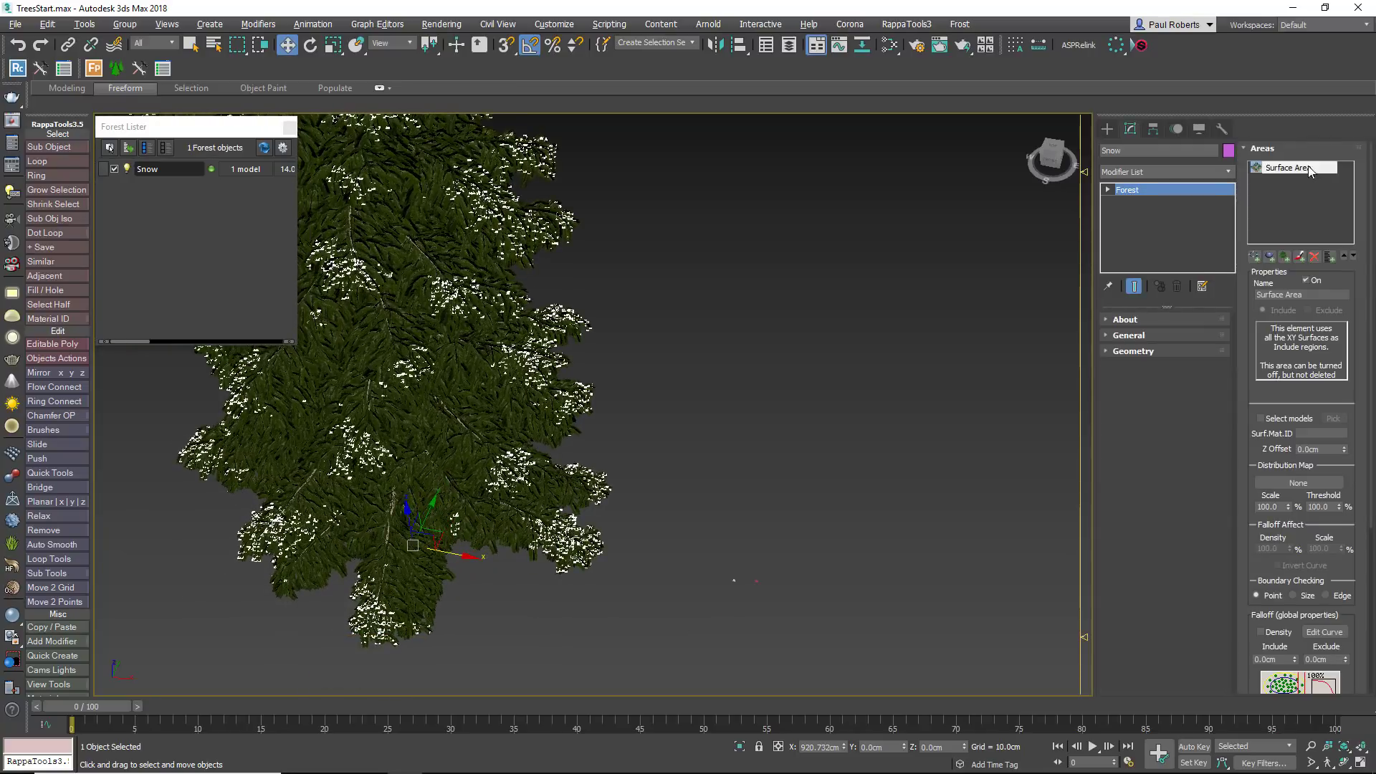
click(1315, 280)
click(1300, 255)
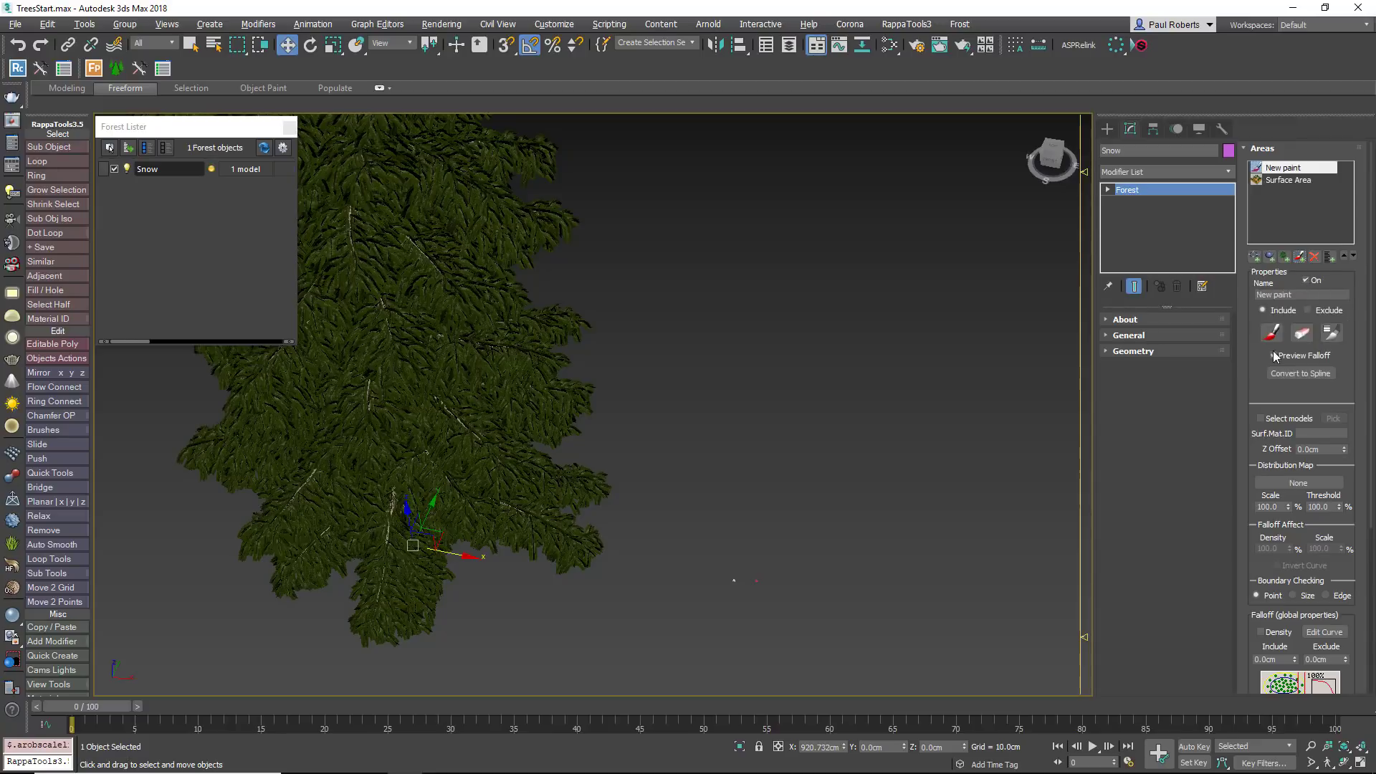
- Paint the include area over a few branch tips along one side of the lower tree
key(q)
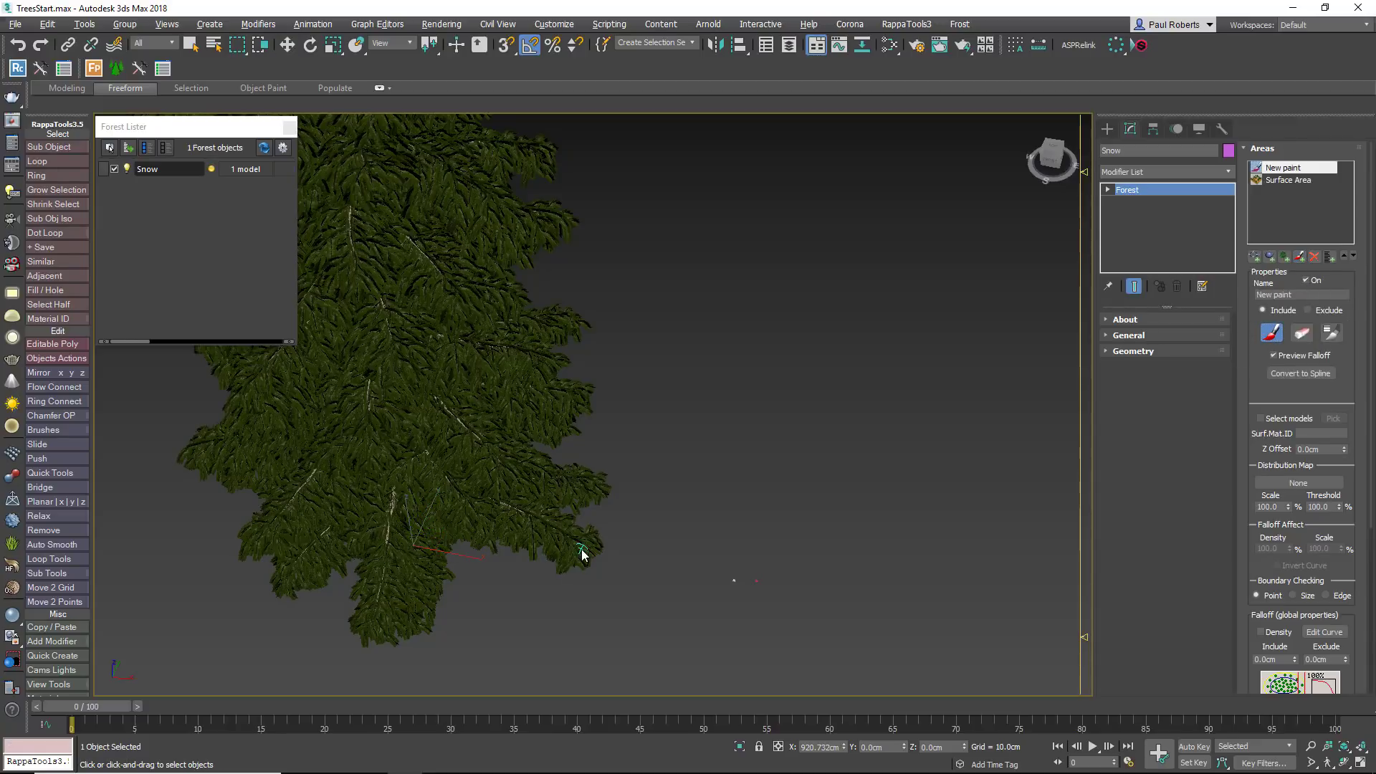
mouse_move(581, 553)
mouse_down()
mouse_move(571, 544)
mouse_move(582, 563)
mouse_move(592, 545)
mouse_move(513, 530)
mouse_move(600, 557)
mouse_move(555, 534)
mouse_move(549, 561)
mouse_up()
click(1272, 334)
- Create a BlobMesh compound object on the ground beside the tree
click(1109, 129)
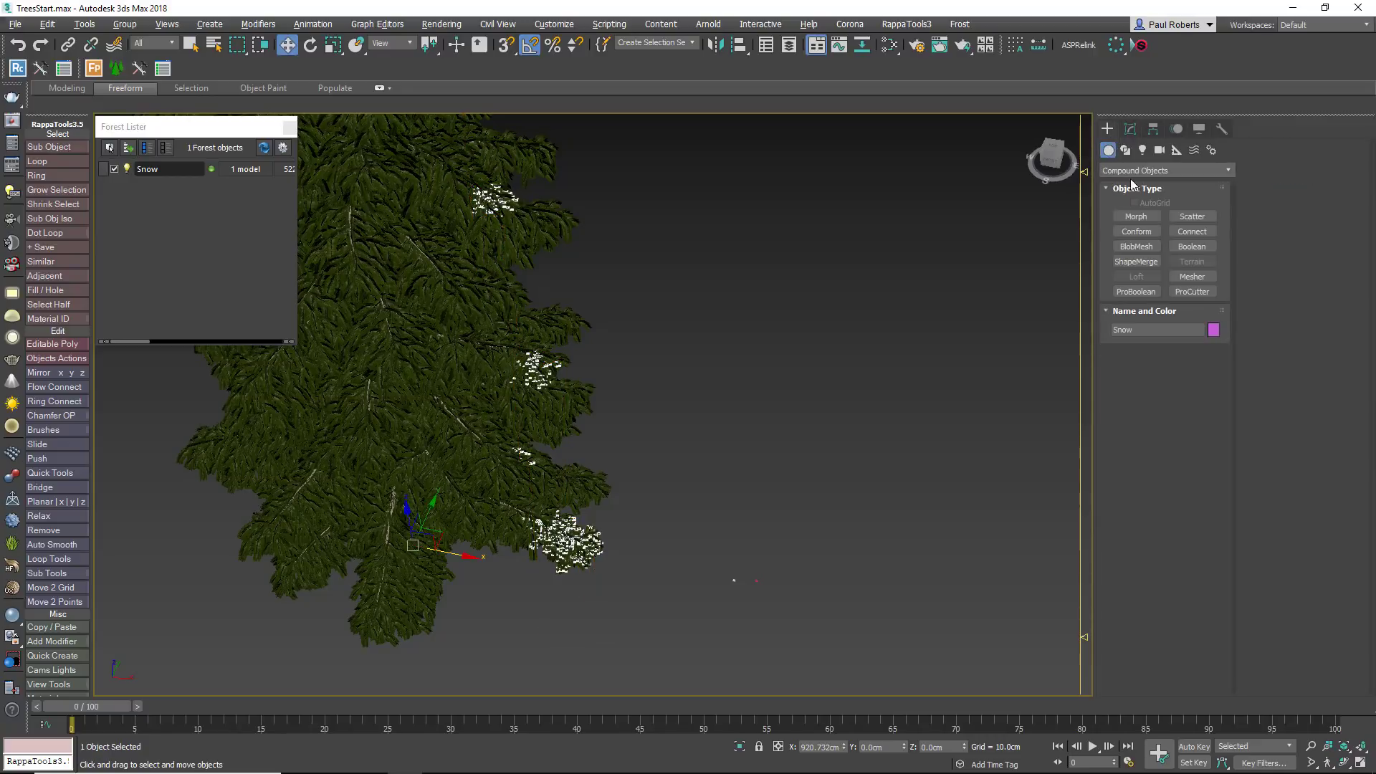
click(1142, 247)
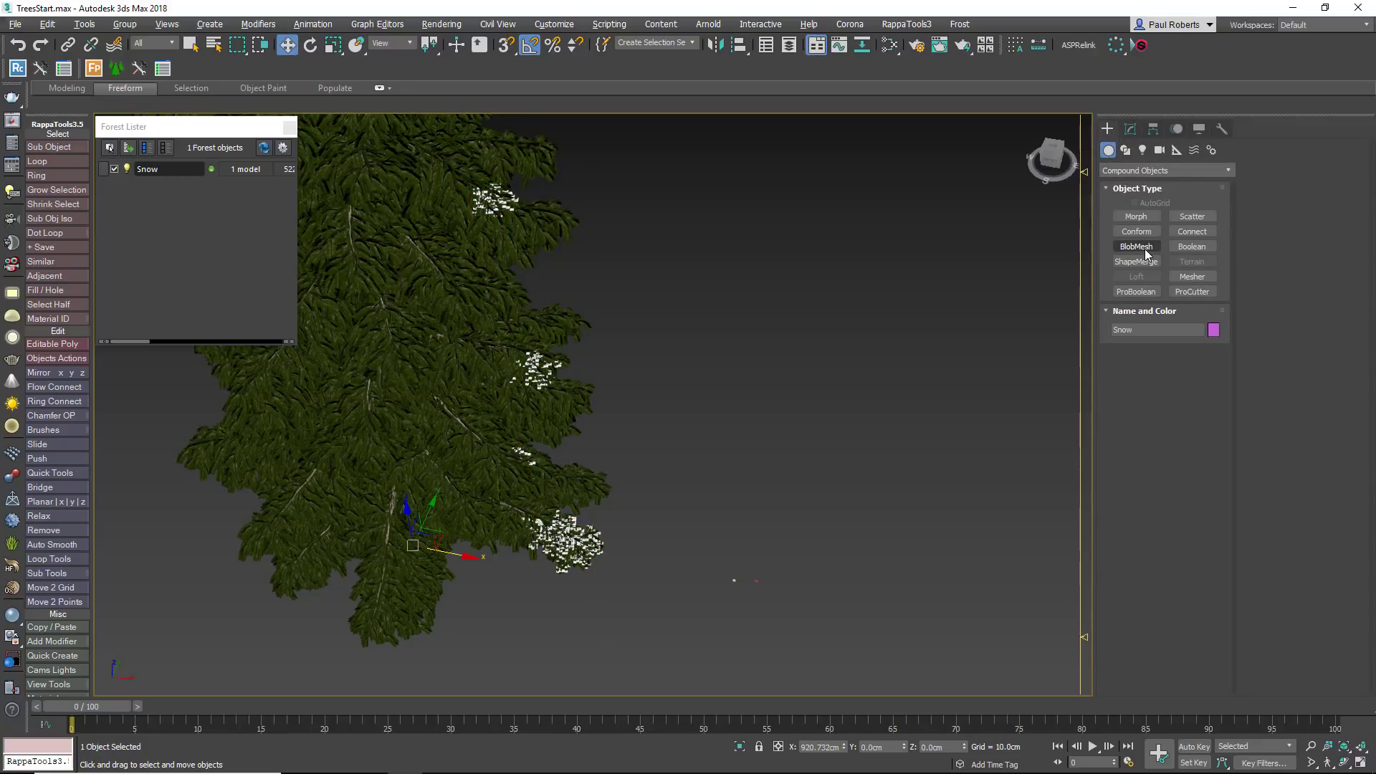
click(780, 593)
right_click(791, 607)
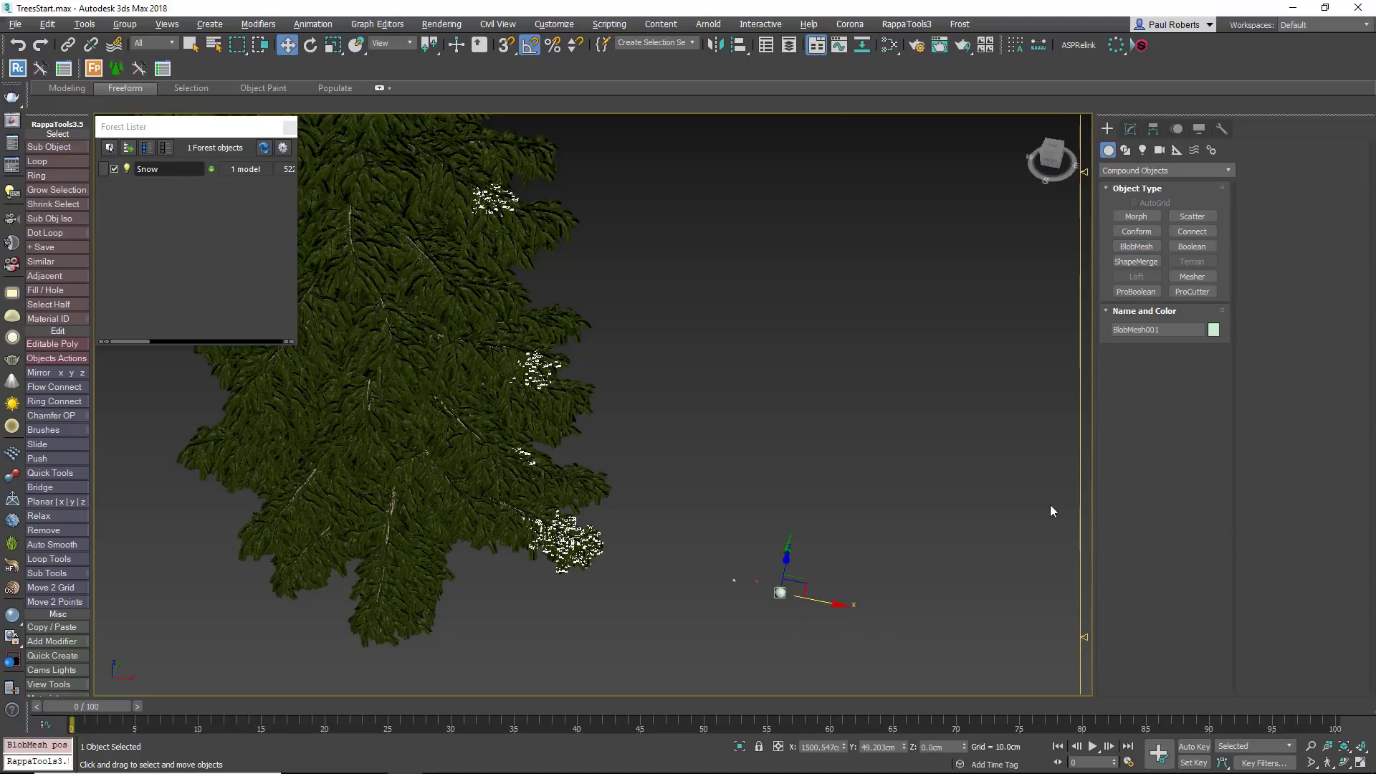
- Set the BlobMesh's size to 4 cm and its tension to 0.5
click(1131, 128)
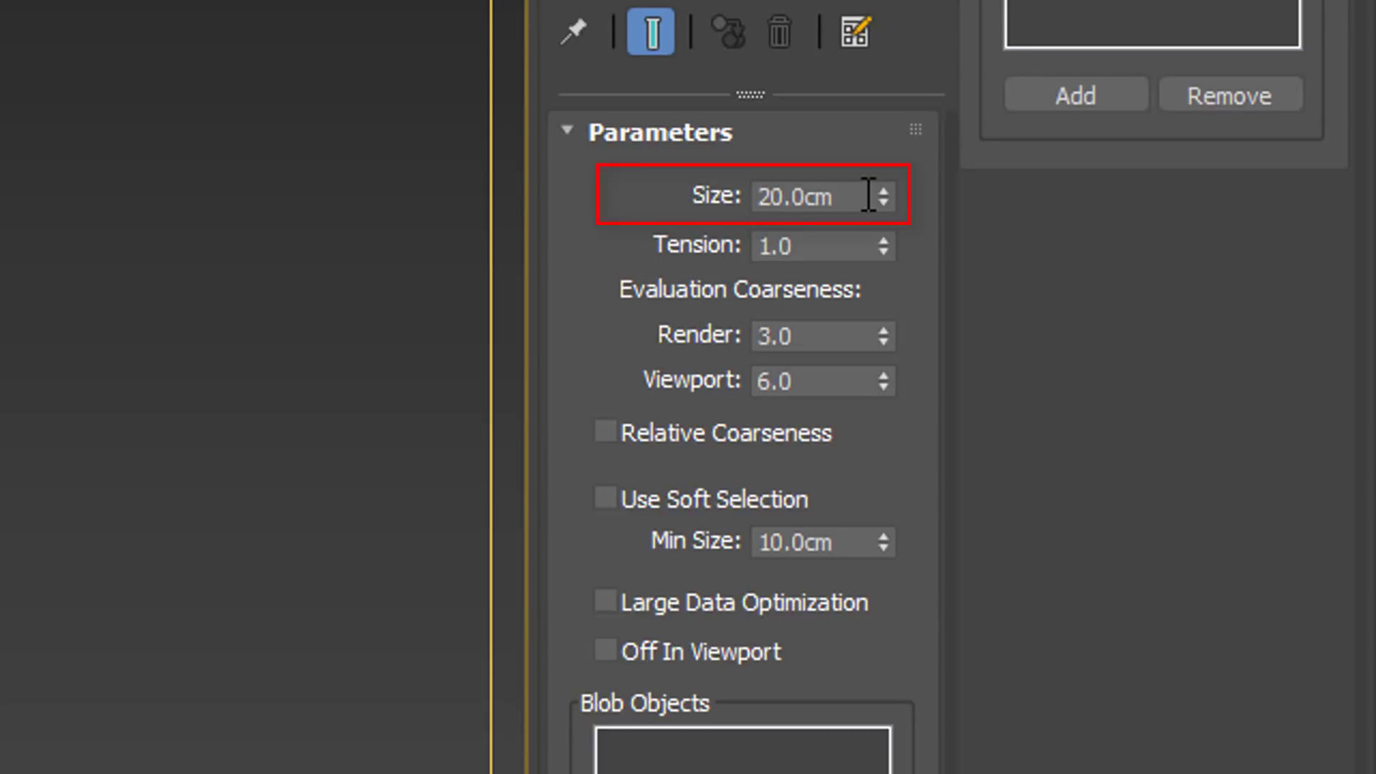
drag(869, 195, 722, 195)
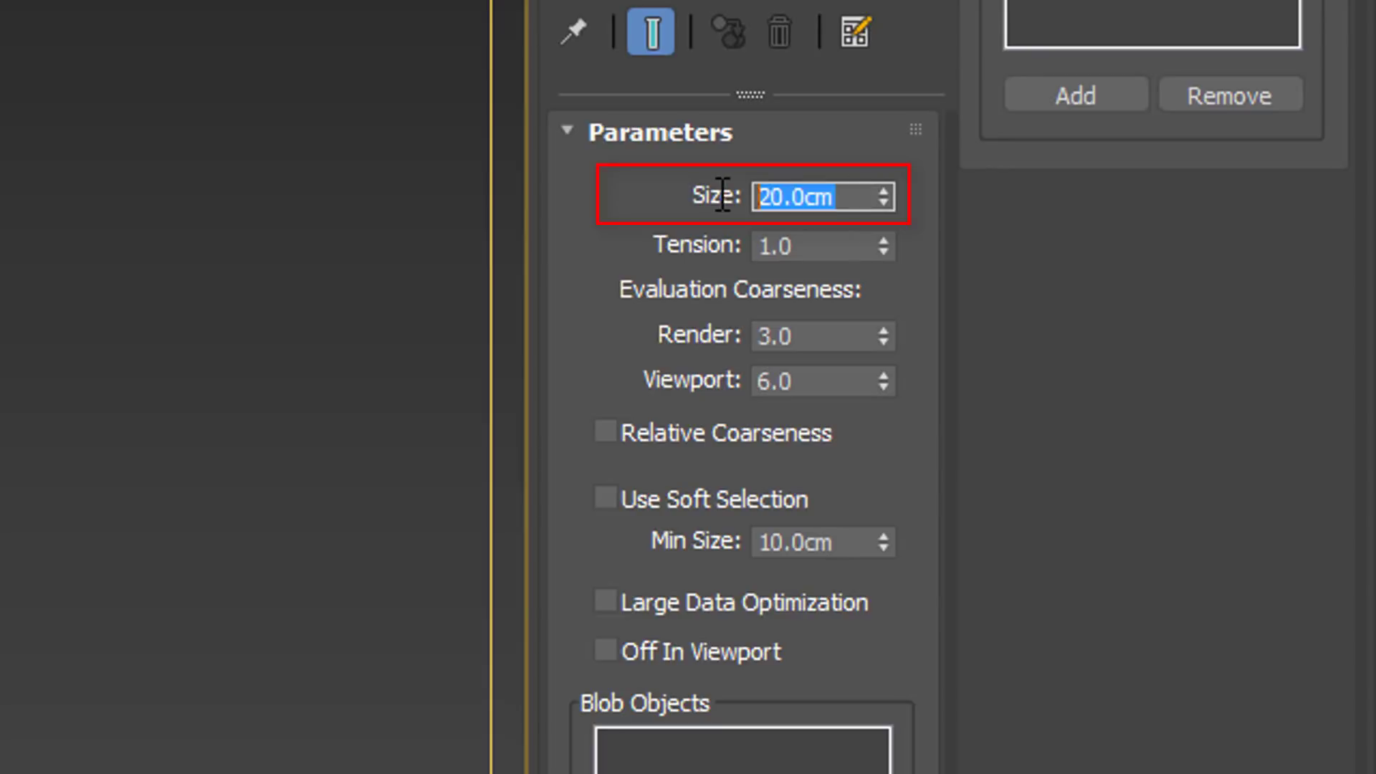
text(4)
key(Return)
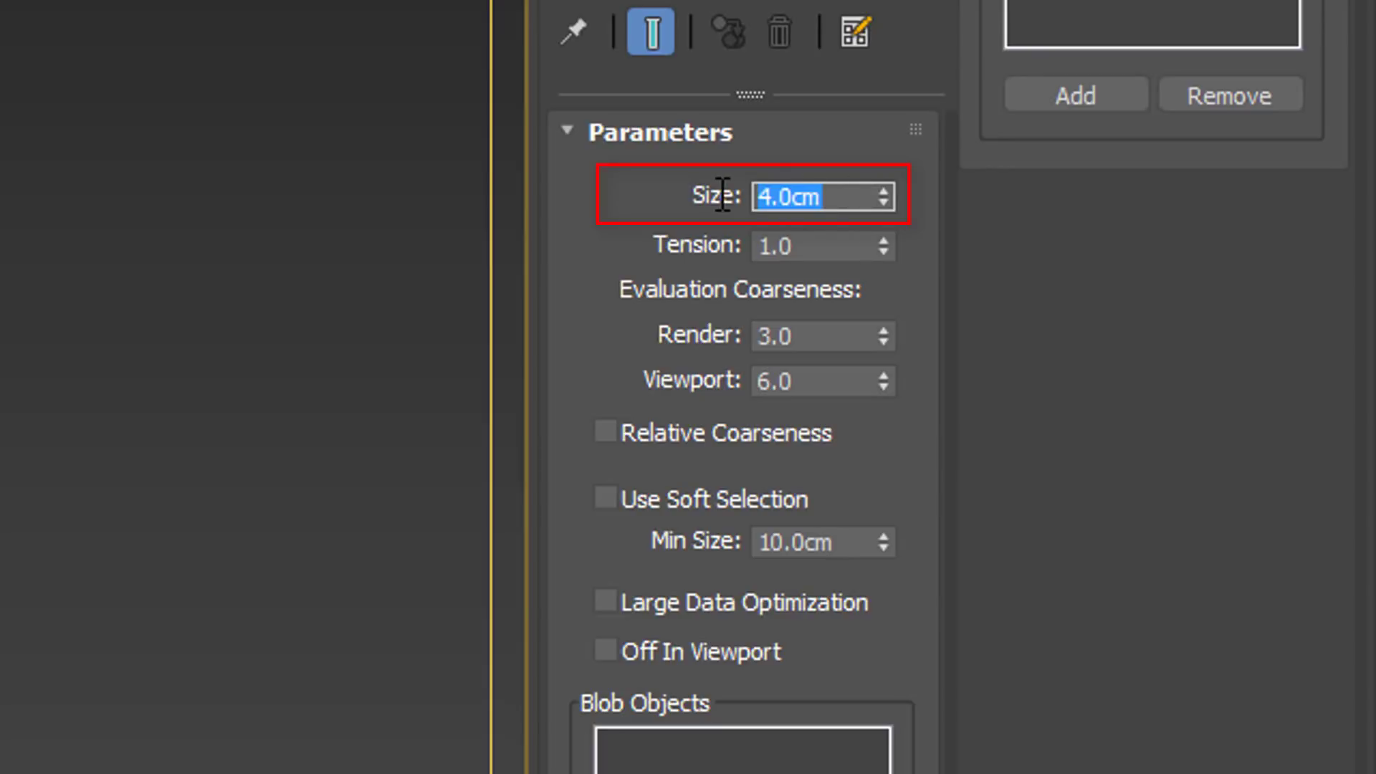
click(1084, 309)
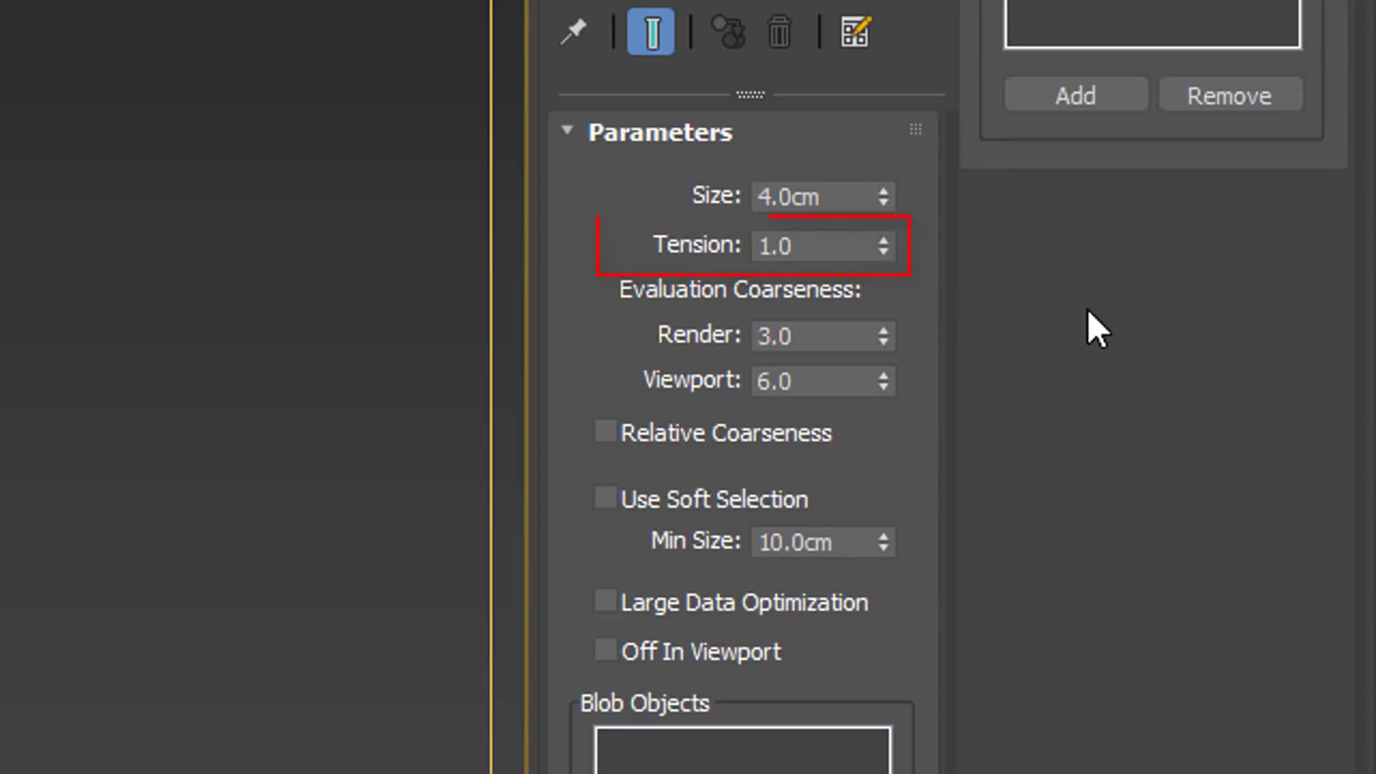
double_click(823, 244)
text(0.5)
key(Return)
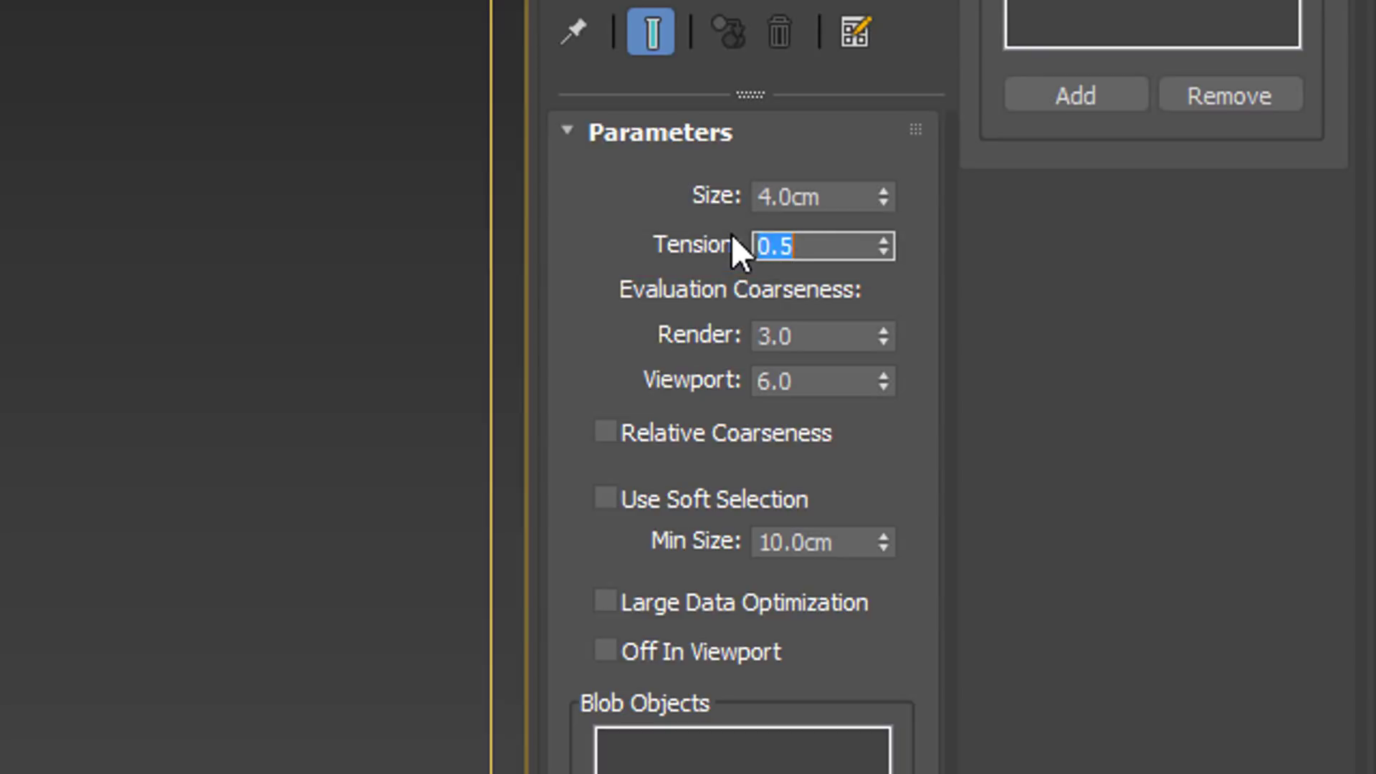
- Set the BlobMesh's viewport evaluation coarseness to 3 and enable Large Data Optimization
drag(809, 387, 713, 411)
text(3)
key(Return)
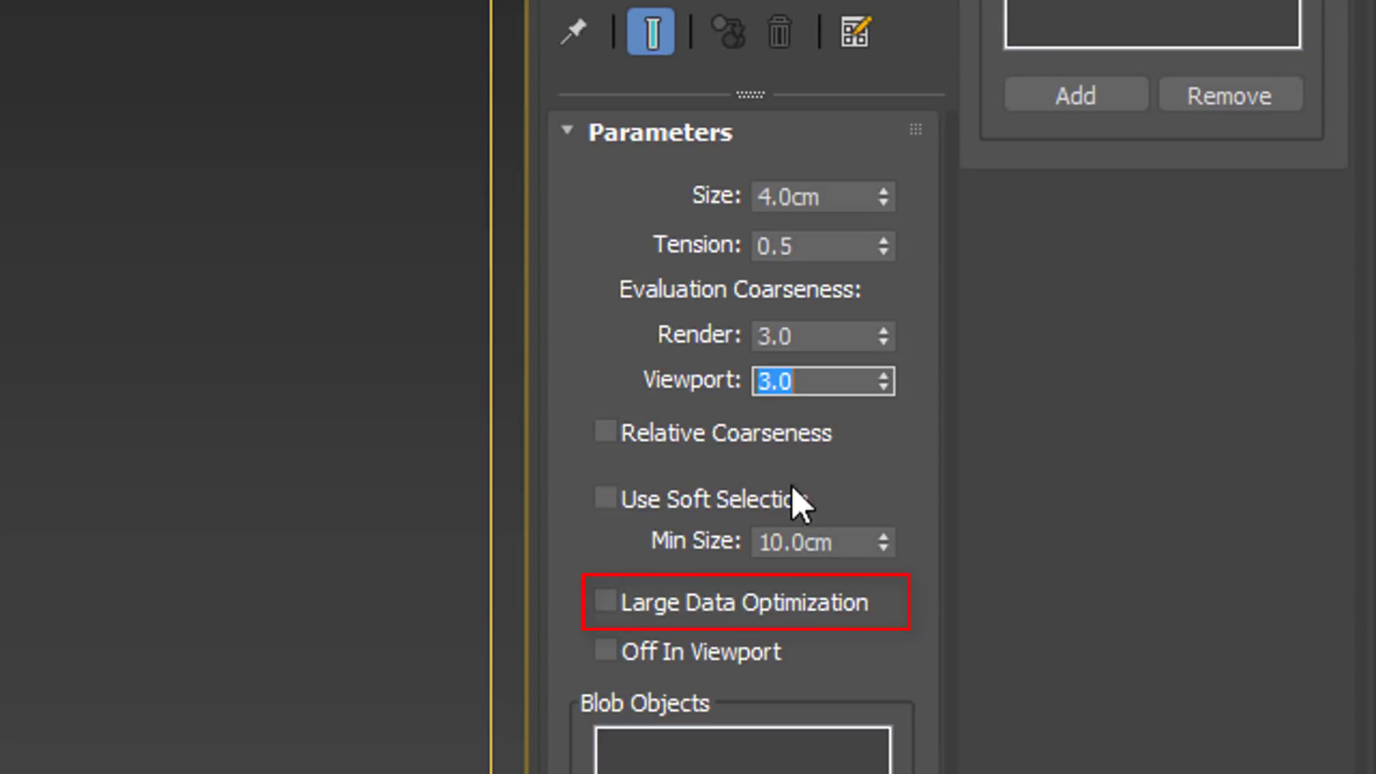
click(649, 602)
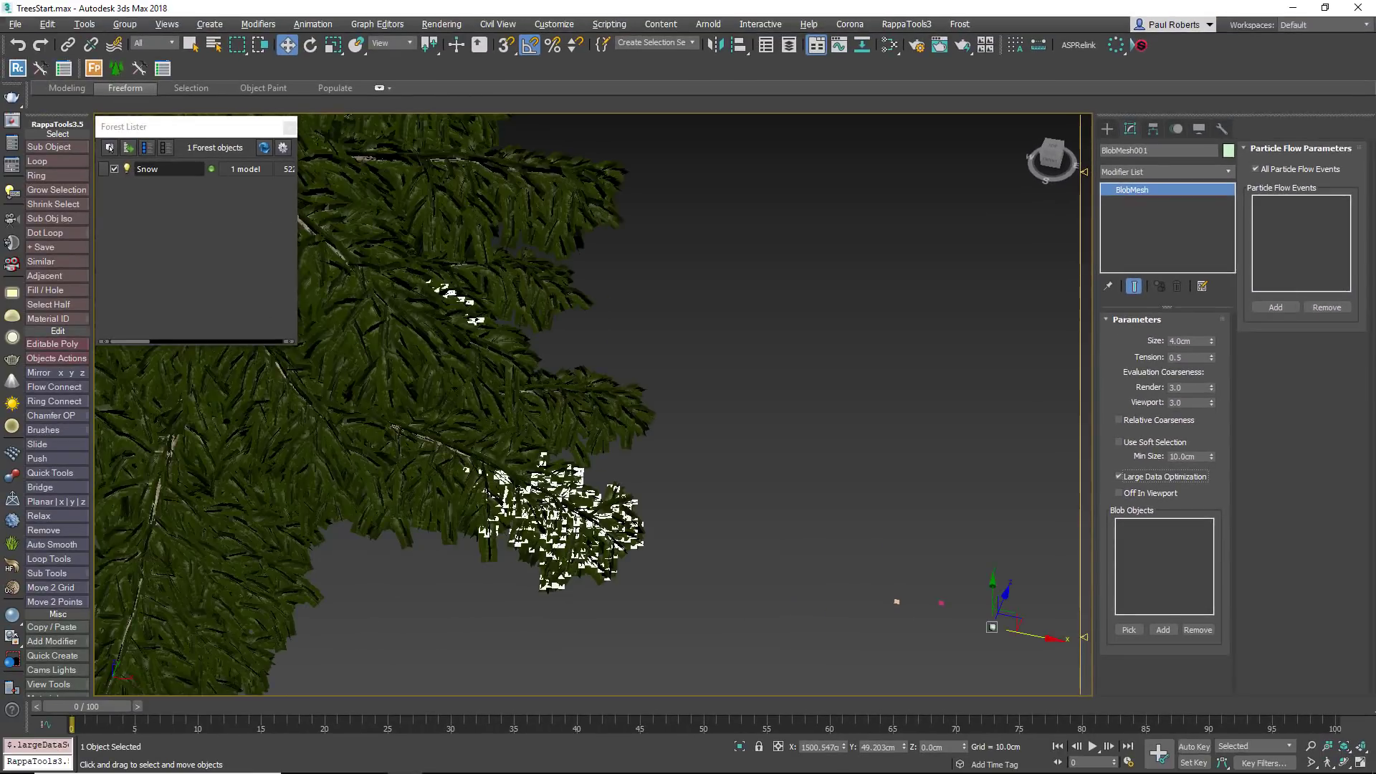
- Assign the scattered Snow Forest object as the BlobMesh's blob object
scroll(778, 456, up, 5)
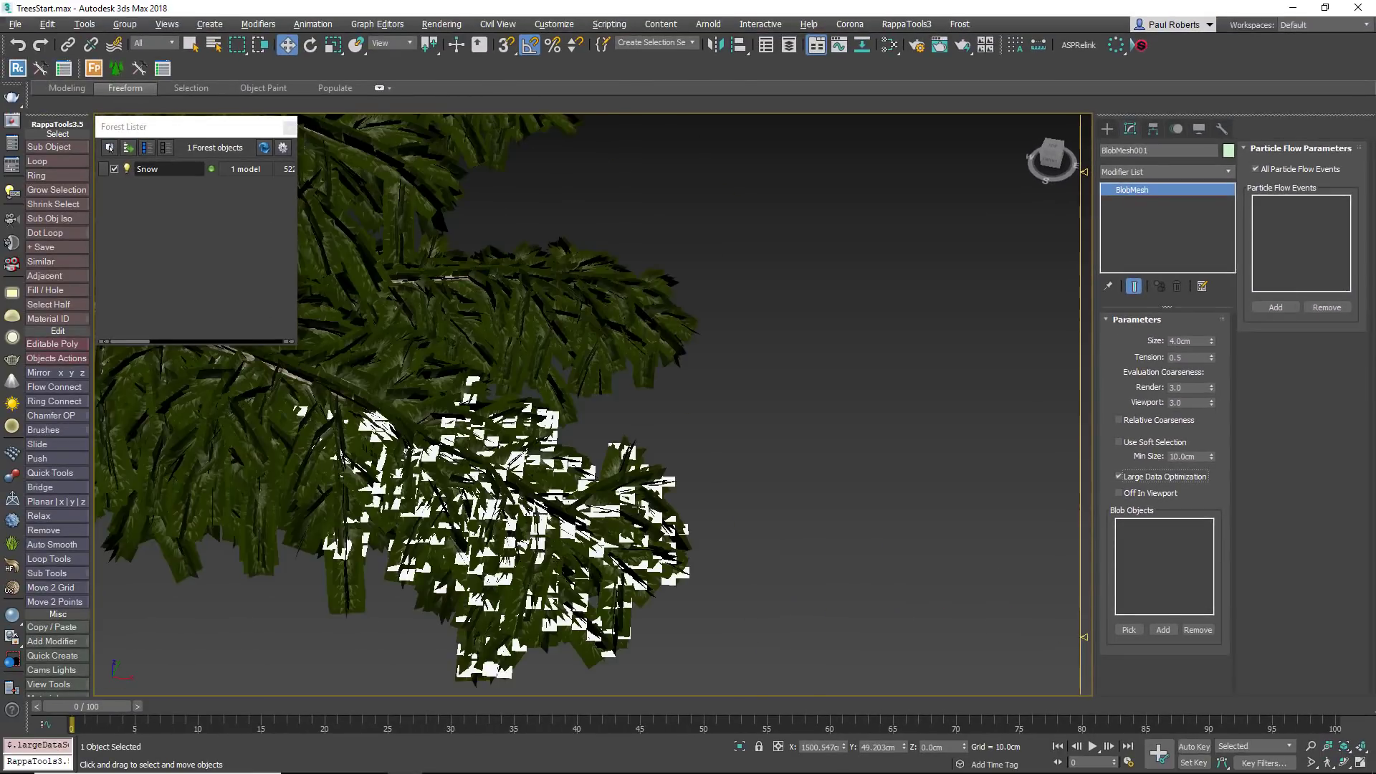
click(1130, 631)
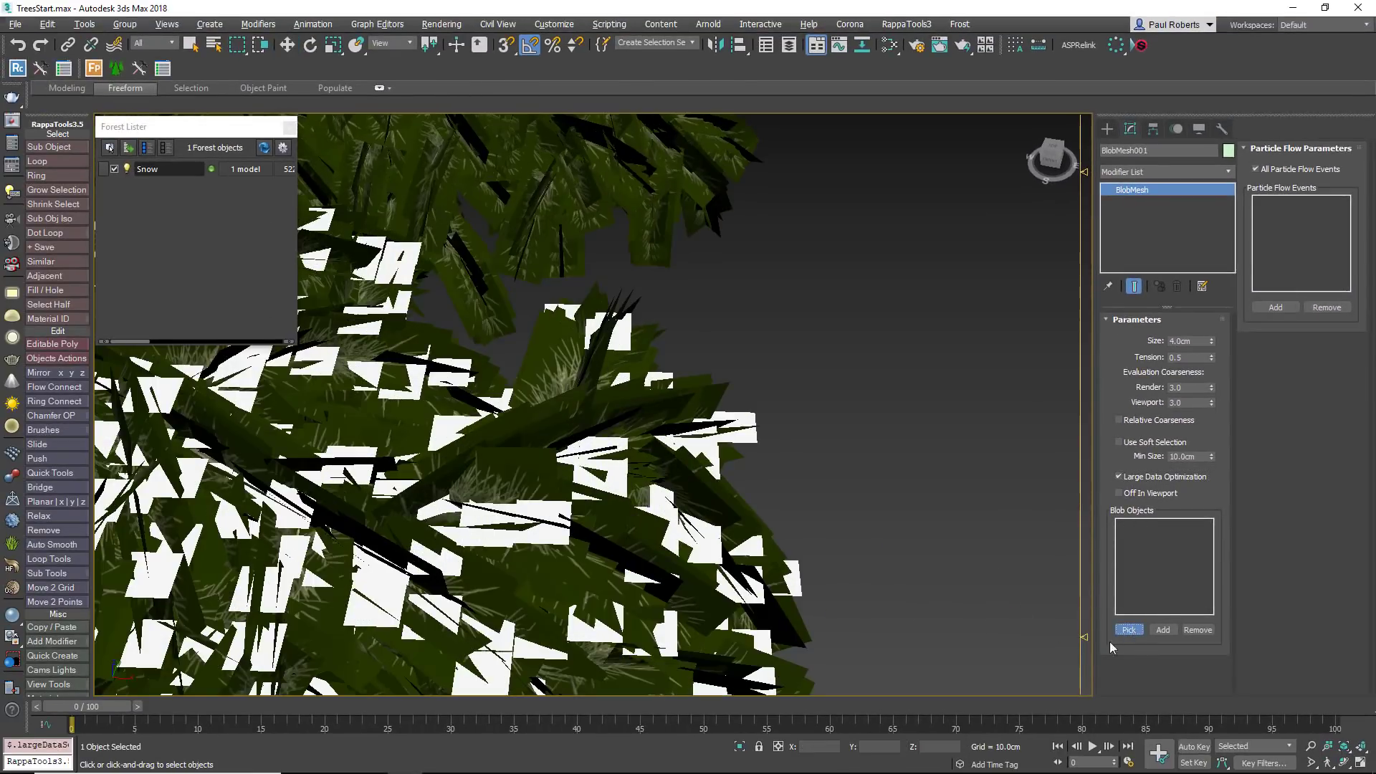
click(752, 415)
right_click(883, 456)
- Add a Relax modifier to the BlobMesh with a relax value of 1.0 and 5 iterations
scroll(870, 447, down, 5)
middle_drag(869, 448, 685, 510)
click(1229, 172)
text(r)
key(Return)
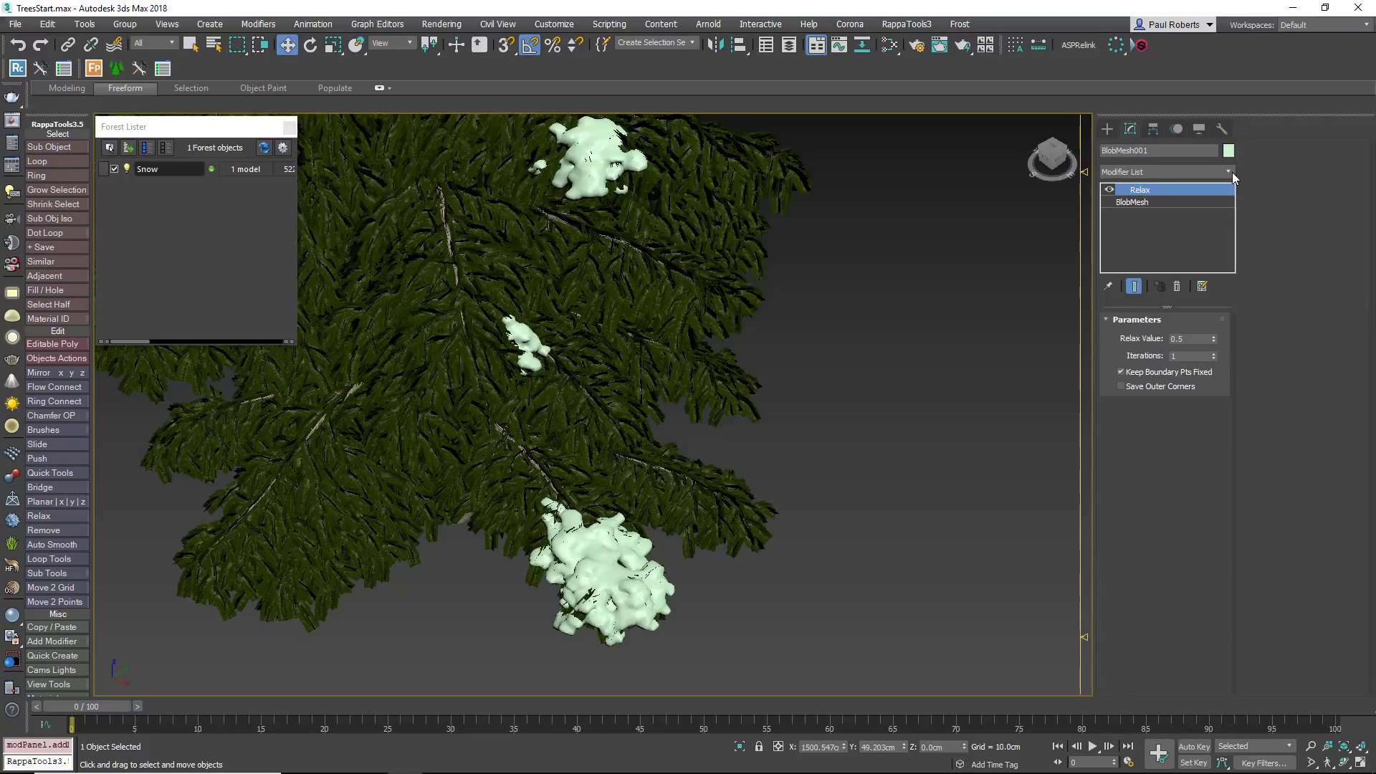
double_click(1190, 338)
text(1)
key(Tab)
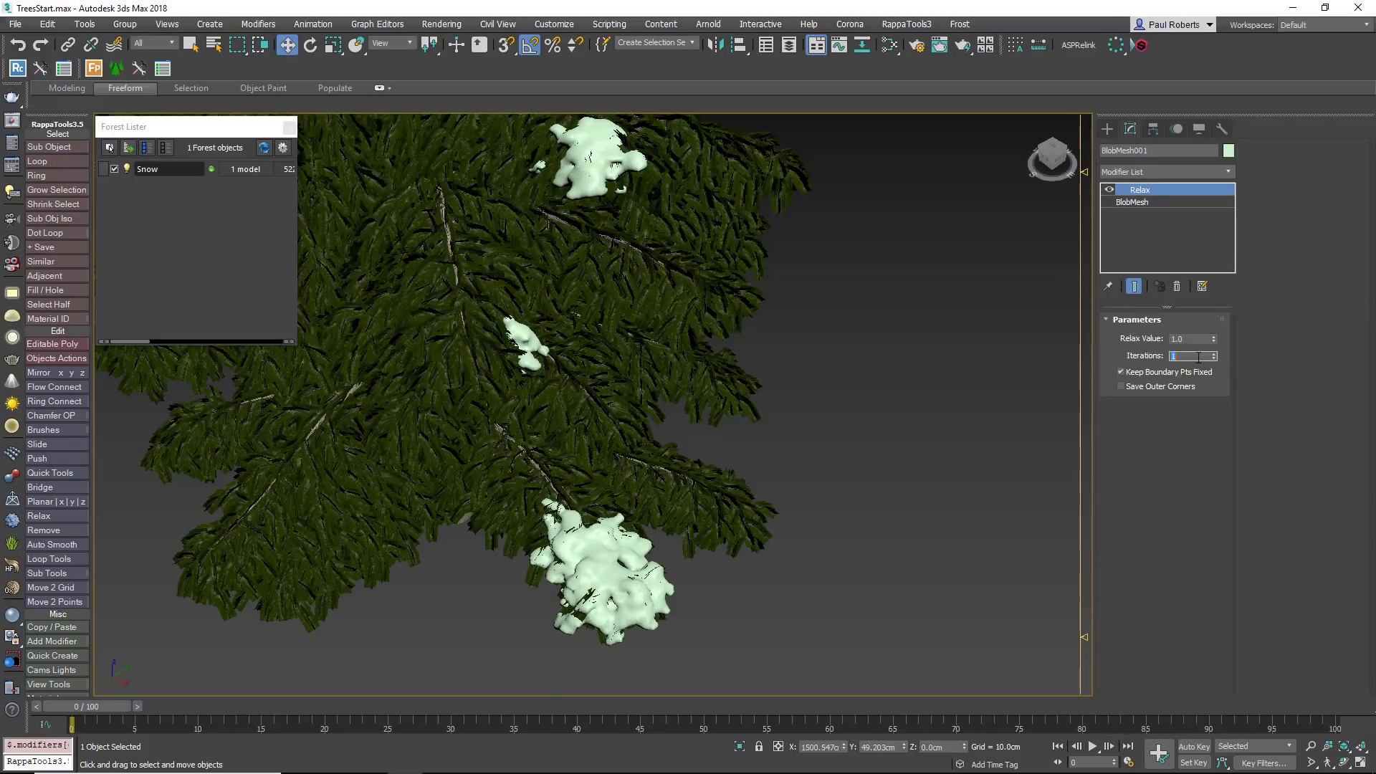
text(5)
key(Return)
alt+middle_drag(699, 509, 722, 526)
click(644, 541)
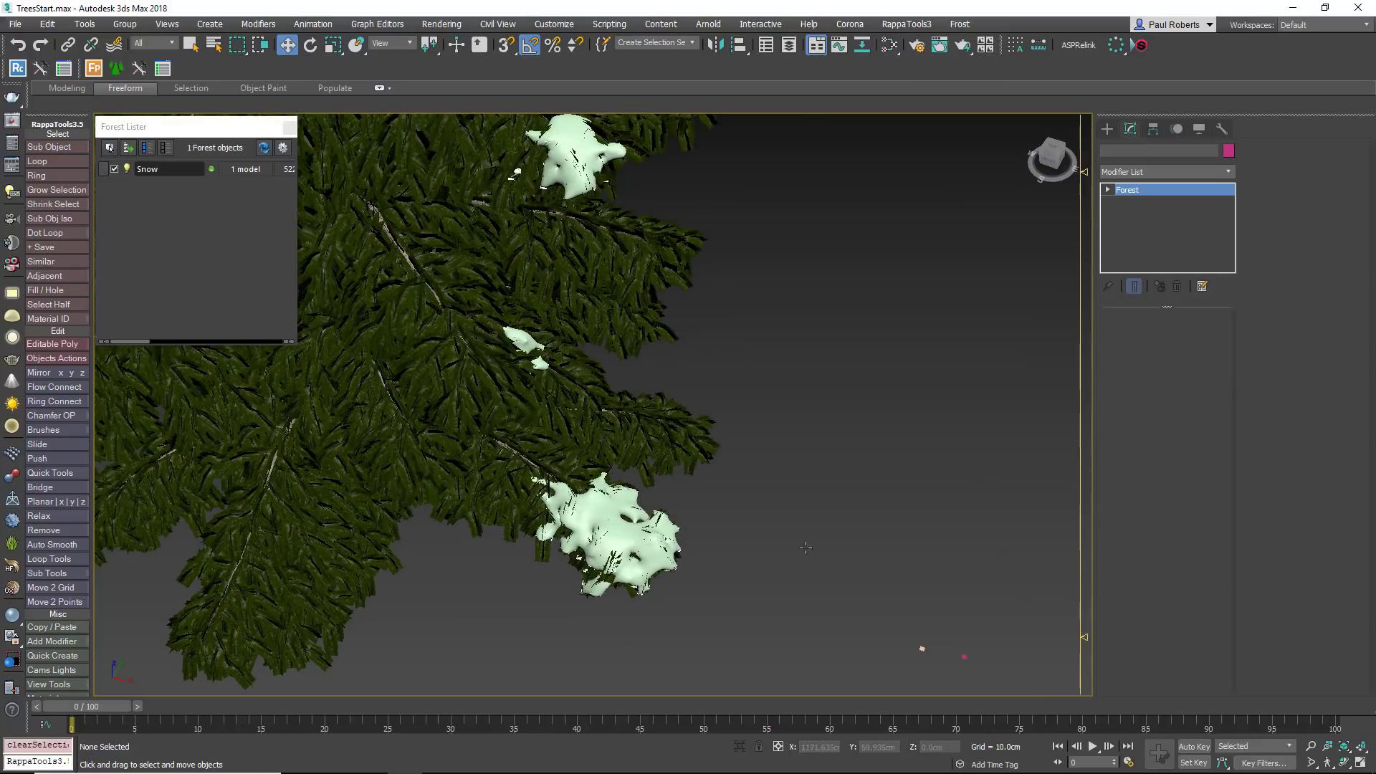
- Turn off the Snow Forest object's paint area and turn its Surface Area back on to cover the whole tree
scroll(745, 531, down, 4)
middle_drag(770, 535, 781, 580)
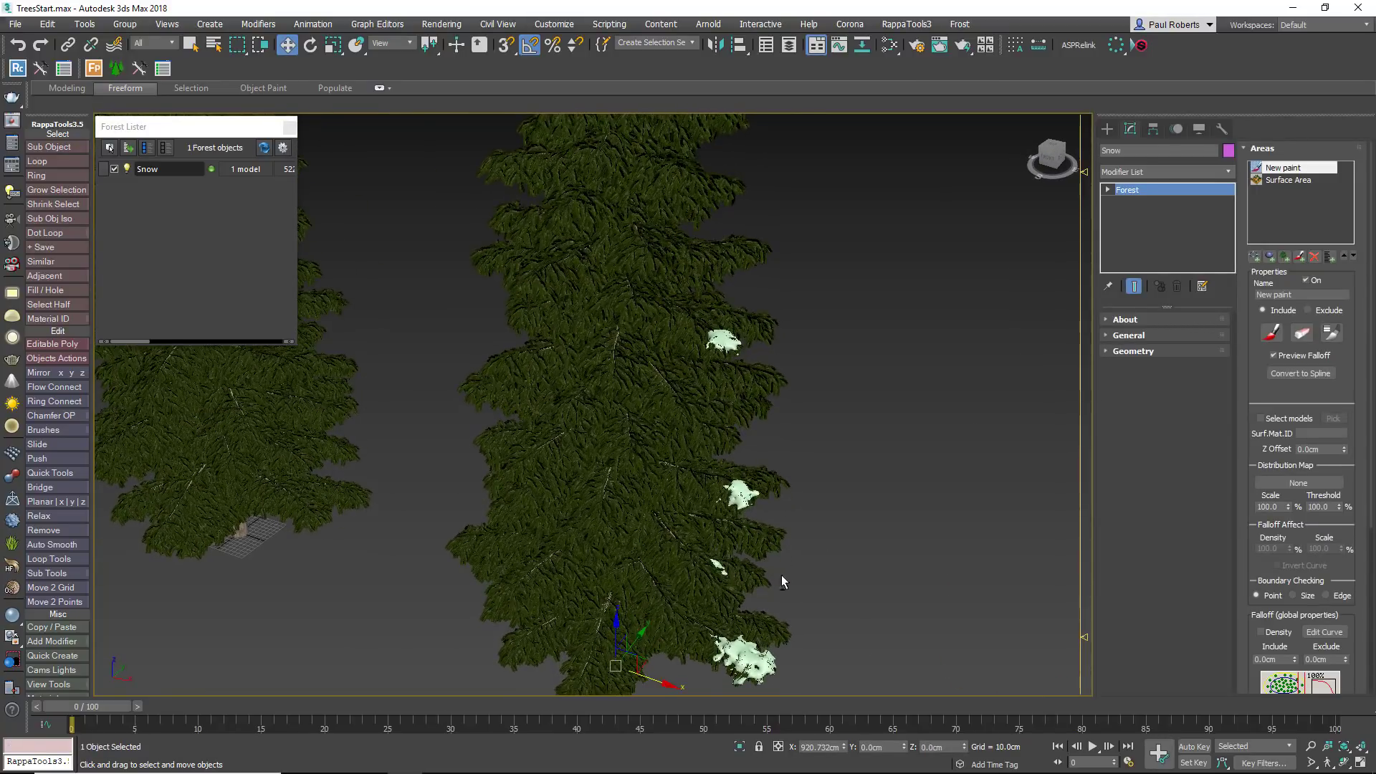
click(261, 169)
click(1271, 149)
click(1138, 369)
click(1325, 310)
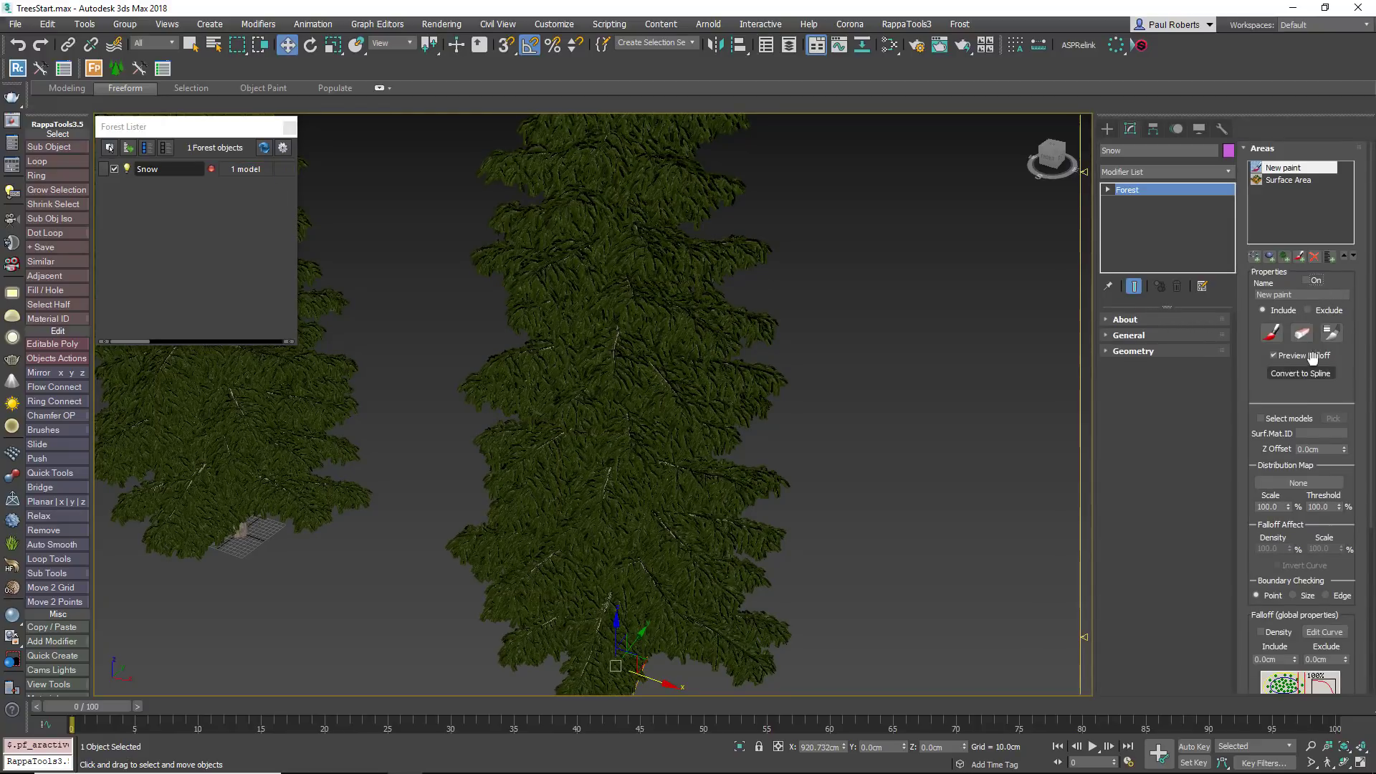
click(1288, 180)
click(1307, 281)
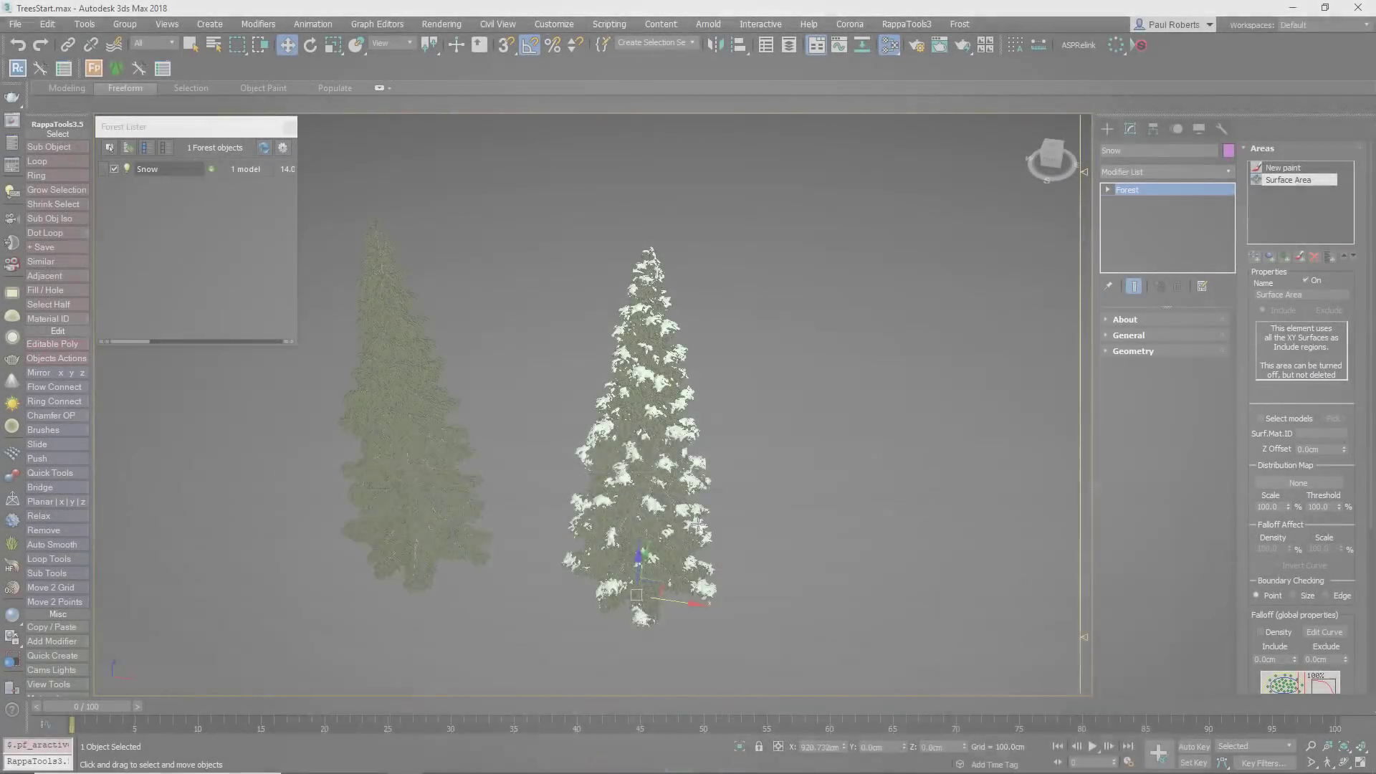
- Apply the snow VRayMtl from the Slate Material Editor to the BlobMesh on the tree
key(m)
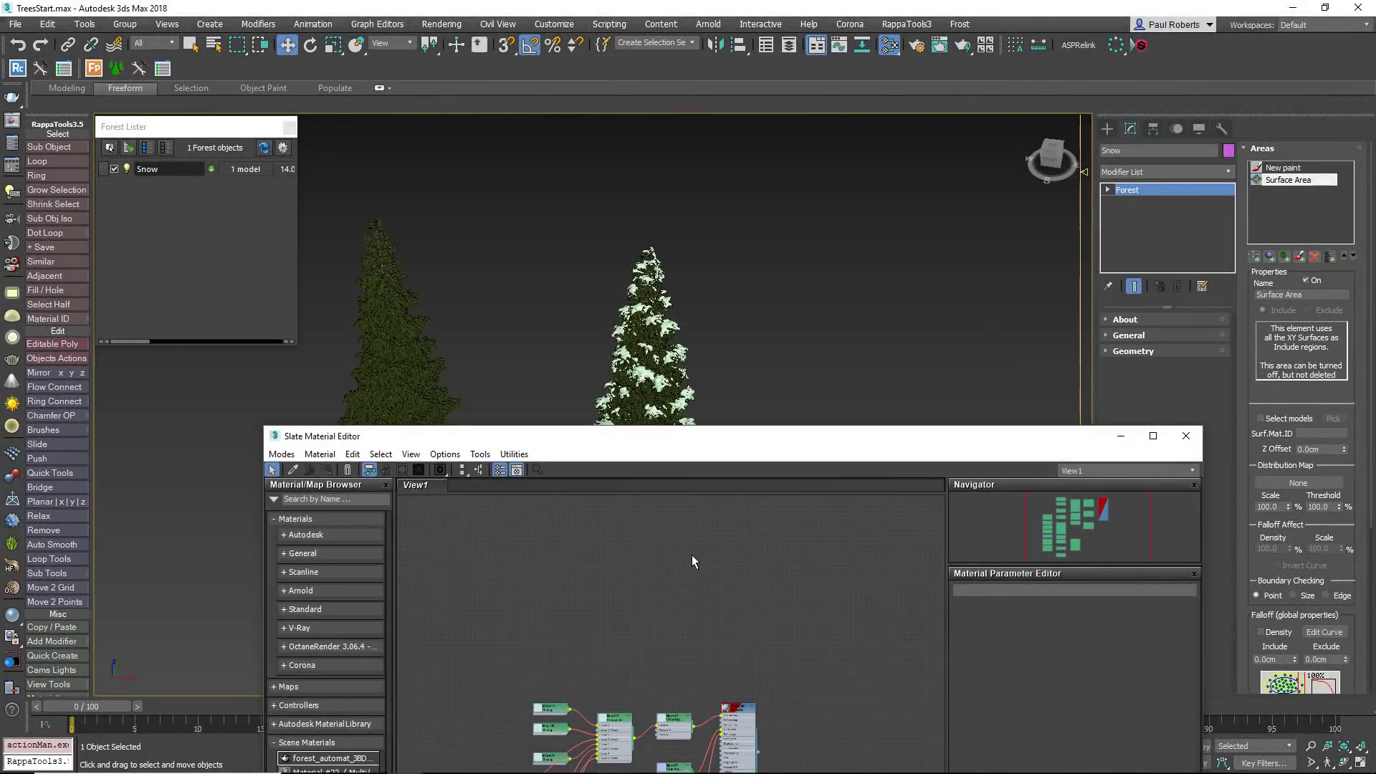
drag(677, 435, 593, 368)
middle_drag(682, 655, 715, 474)
scroll(601, 643, up, 2)
scroll(669, 477, up, 1)
scroll(659, 484, up, 1)
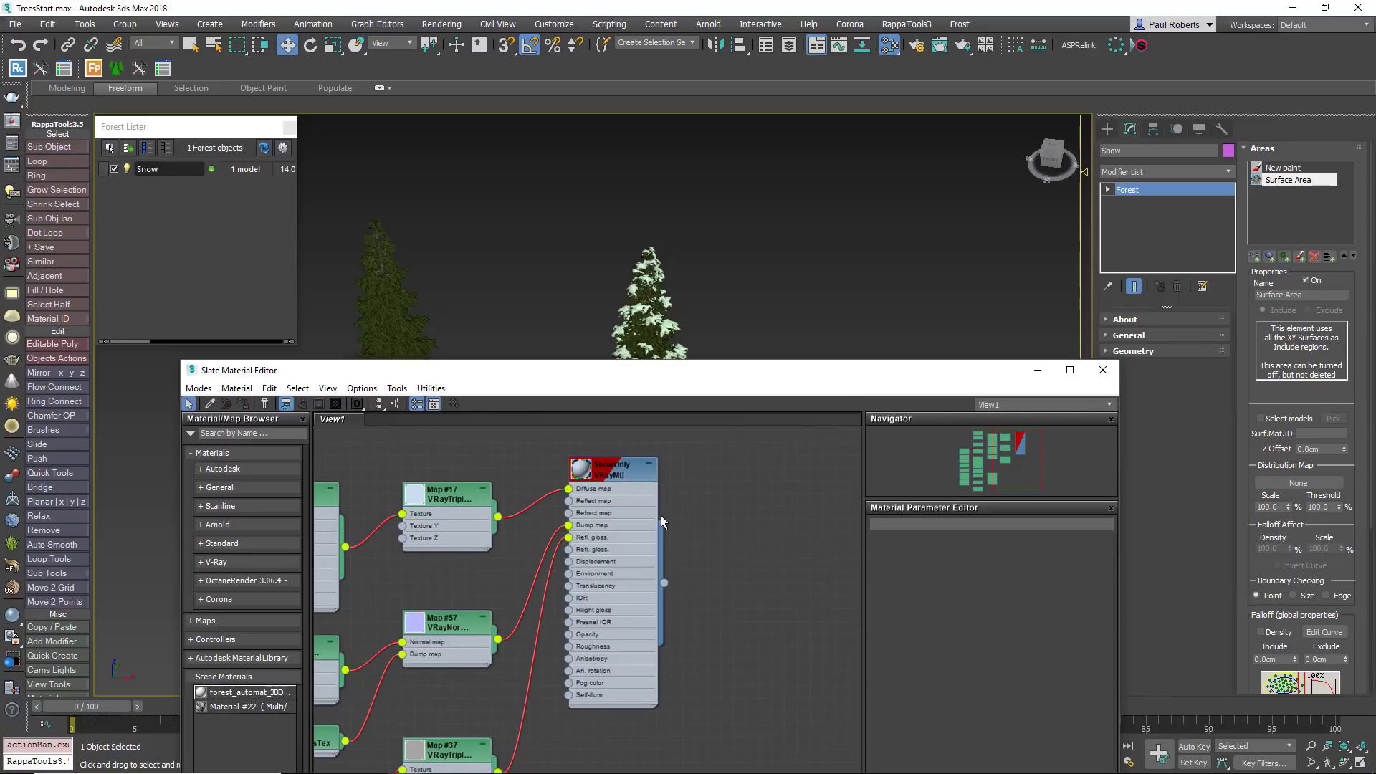
drag(662, 584, 669, 328)
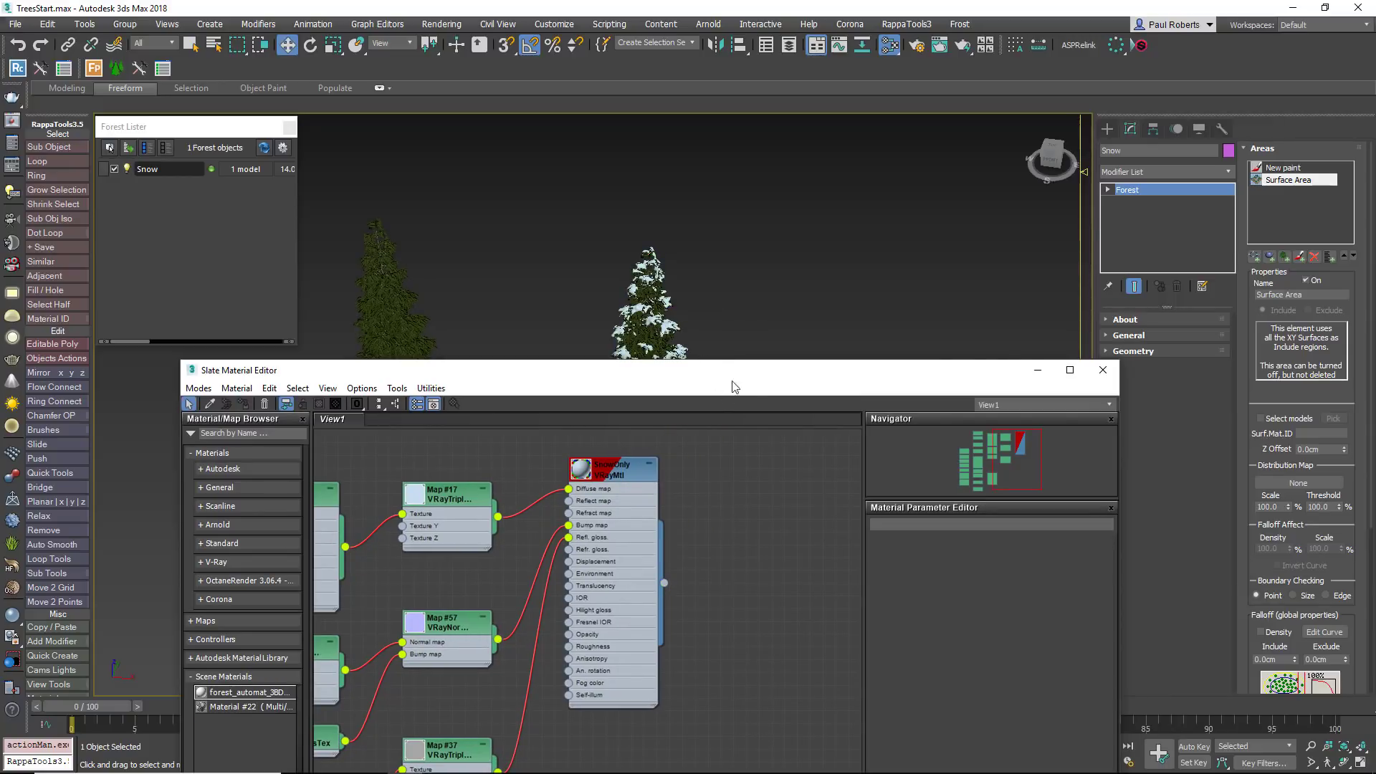
click(1104, 370)
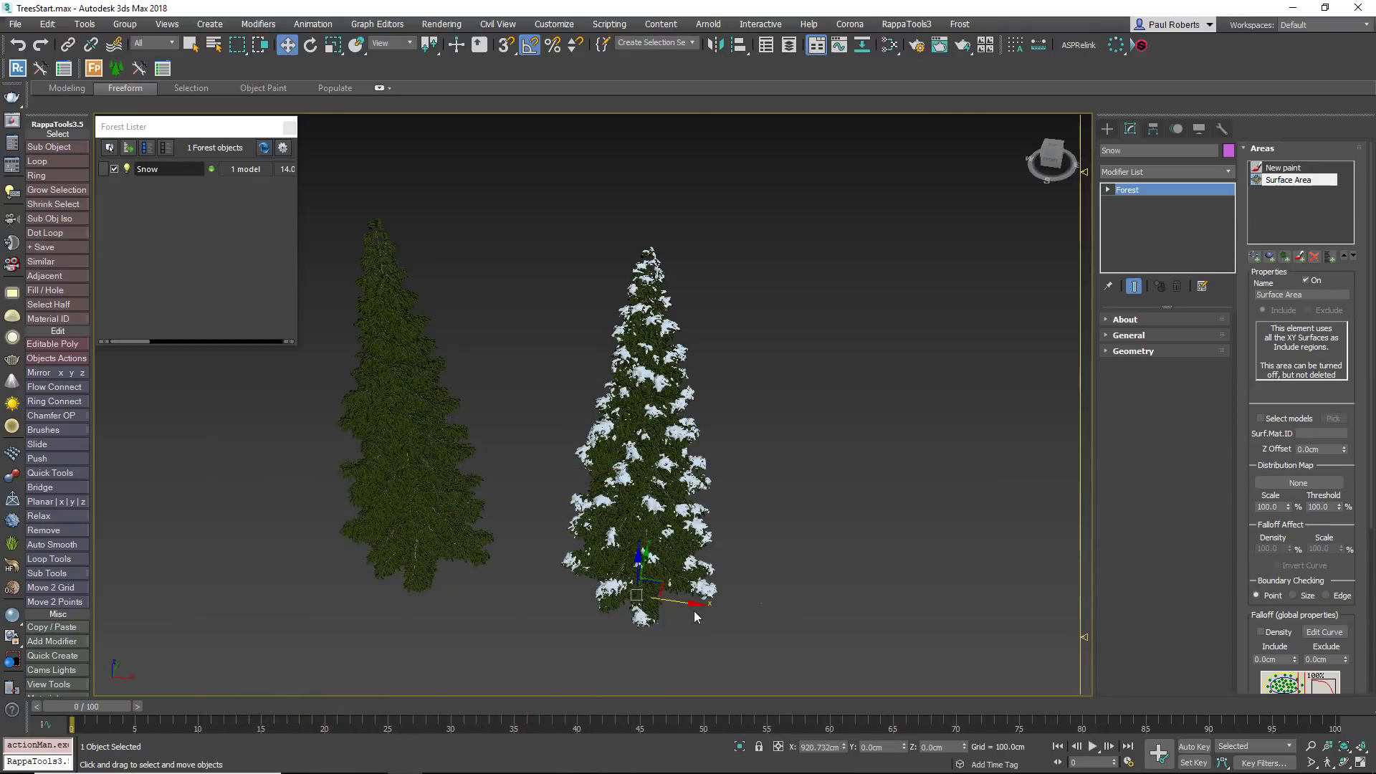
- Convert the BlobMesh snow on the tree to an Editable Poly
click(649, 595)
scroll(707, 475, up, 2)
scroll(706, 475, up, 5)
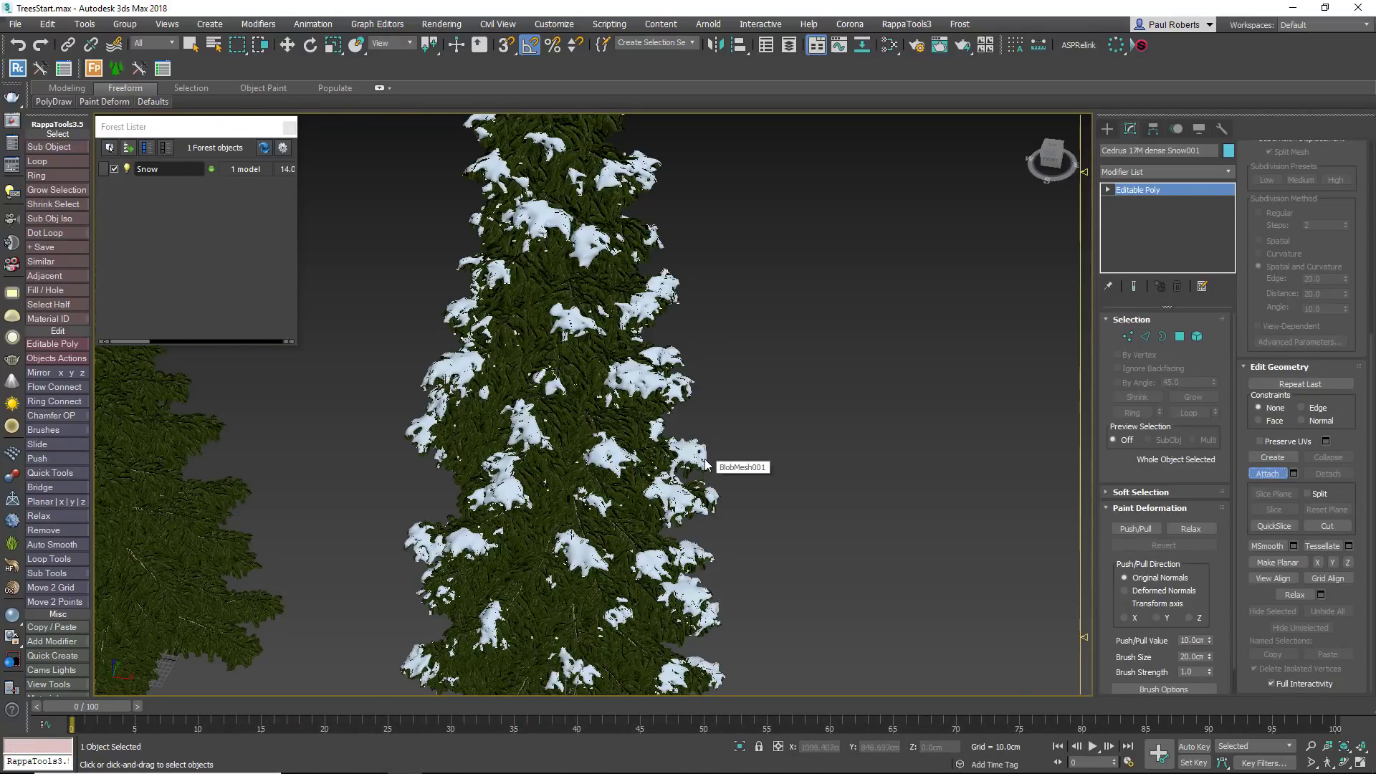
key(w)
click(634, 523)
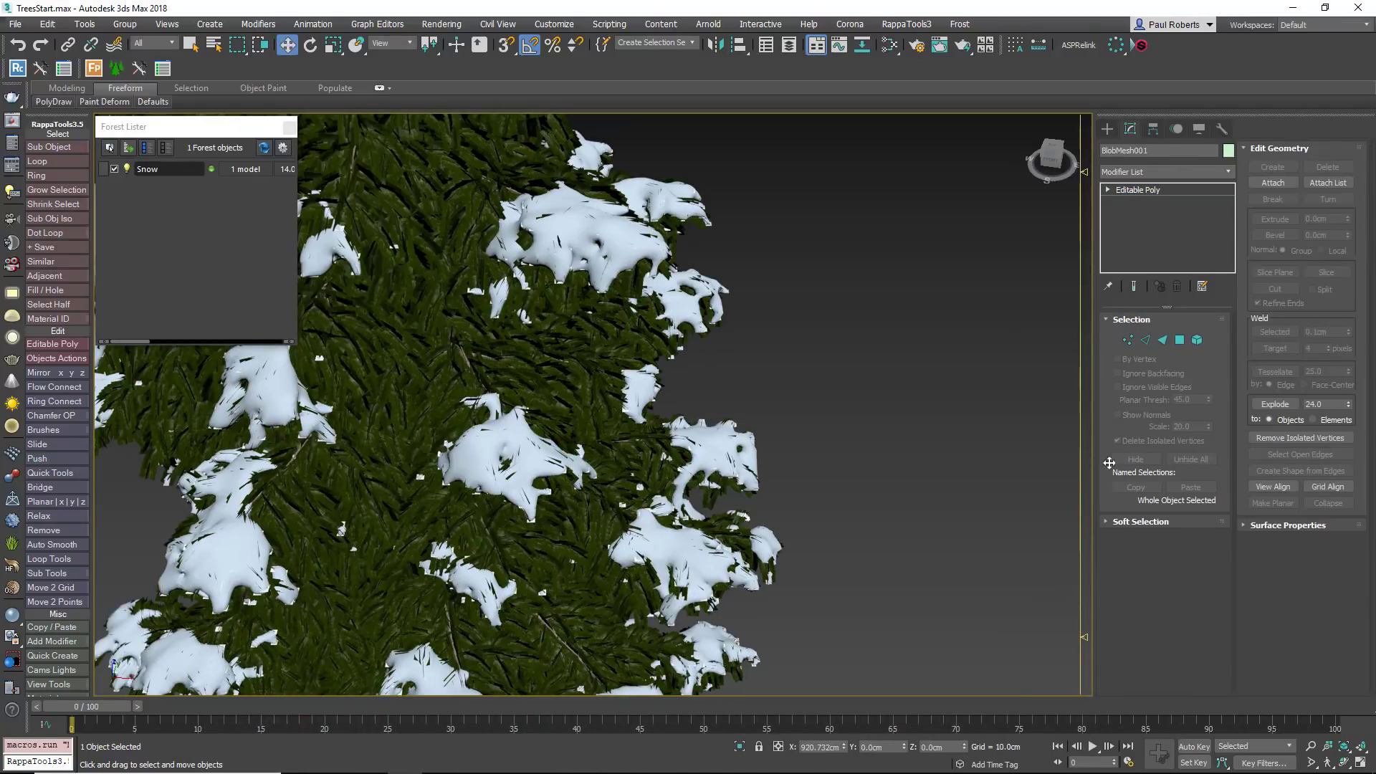
- Attach the snow mesh to the cedar tree with Match Material IDs to Material and Condense Material and IDs
drag(1296, 625, 1270, 359)
click(1267, 526)
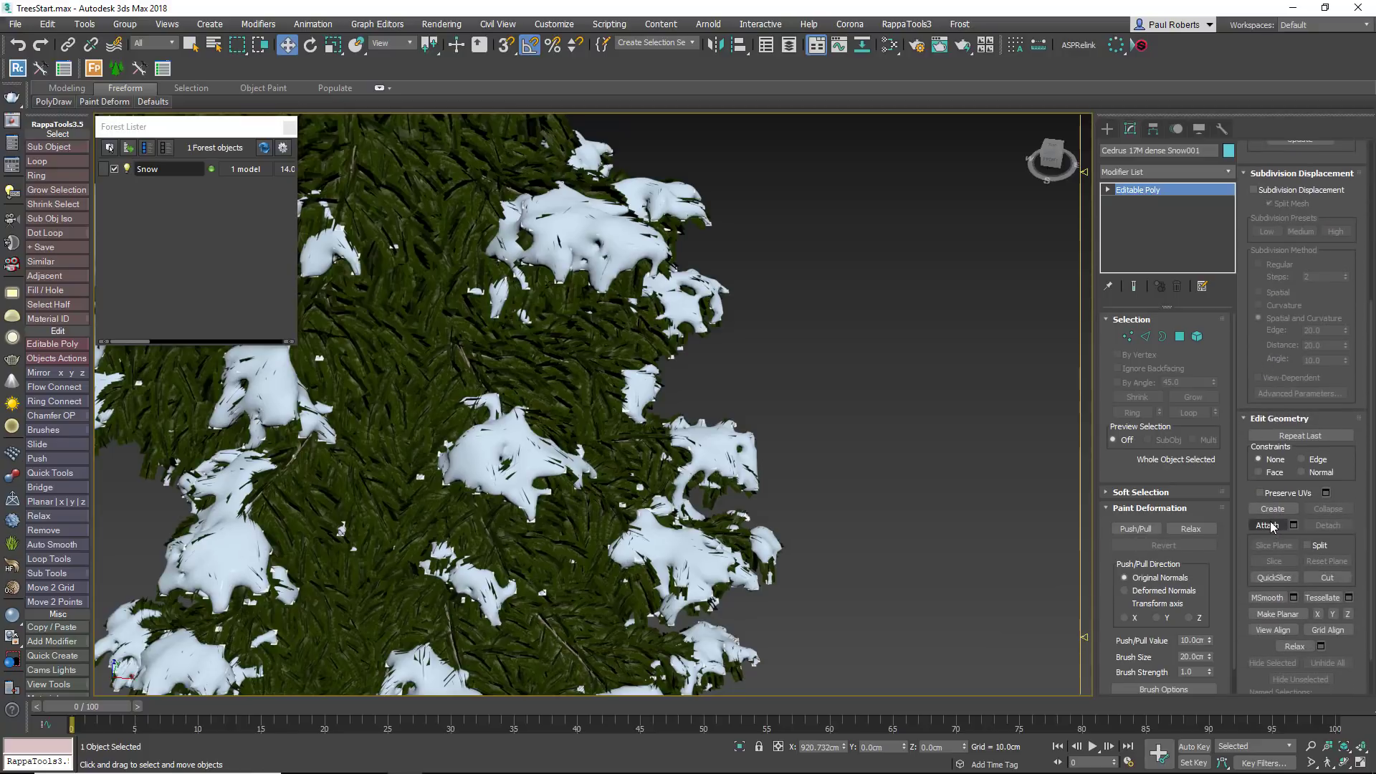
click(749, 456)
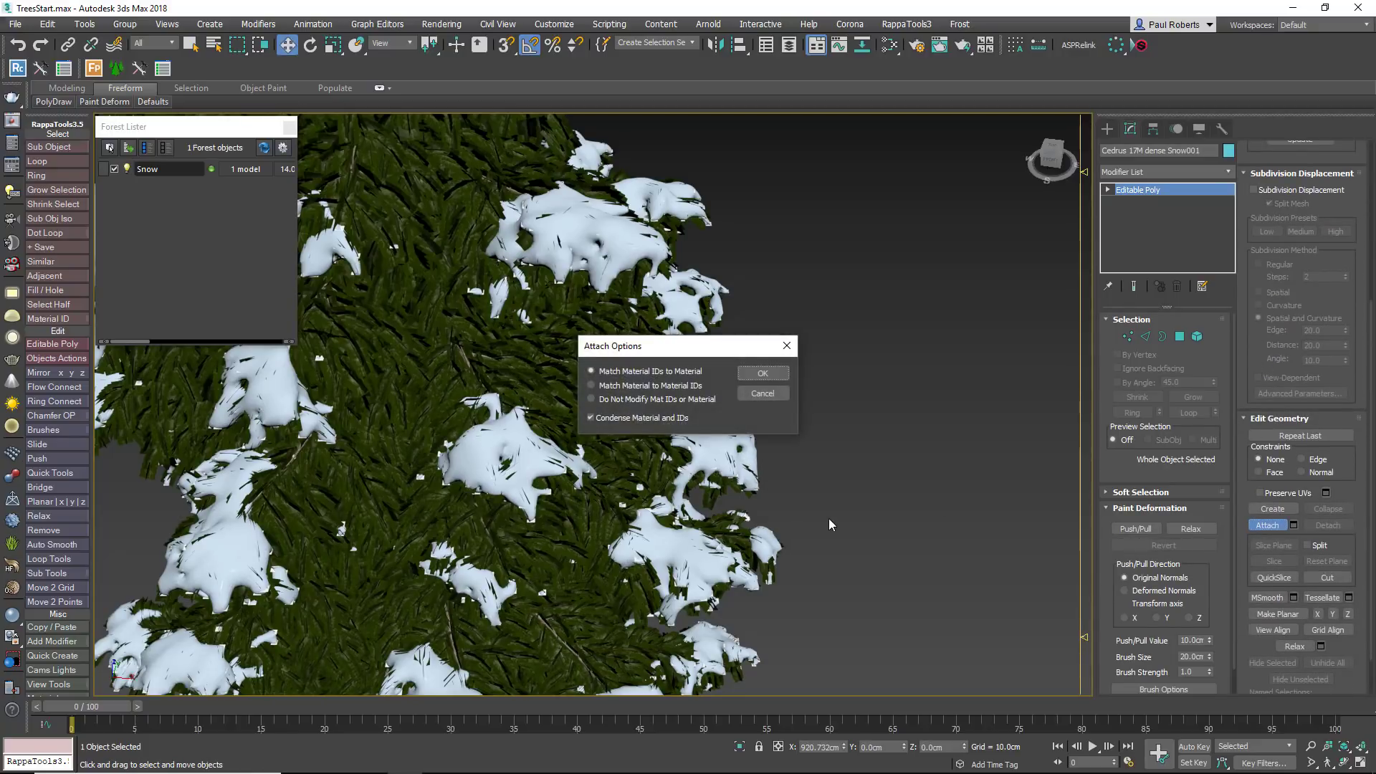
click(761, 375)
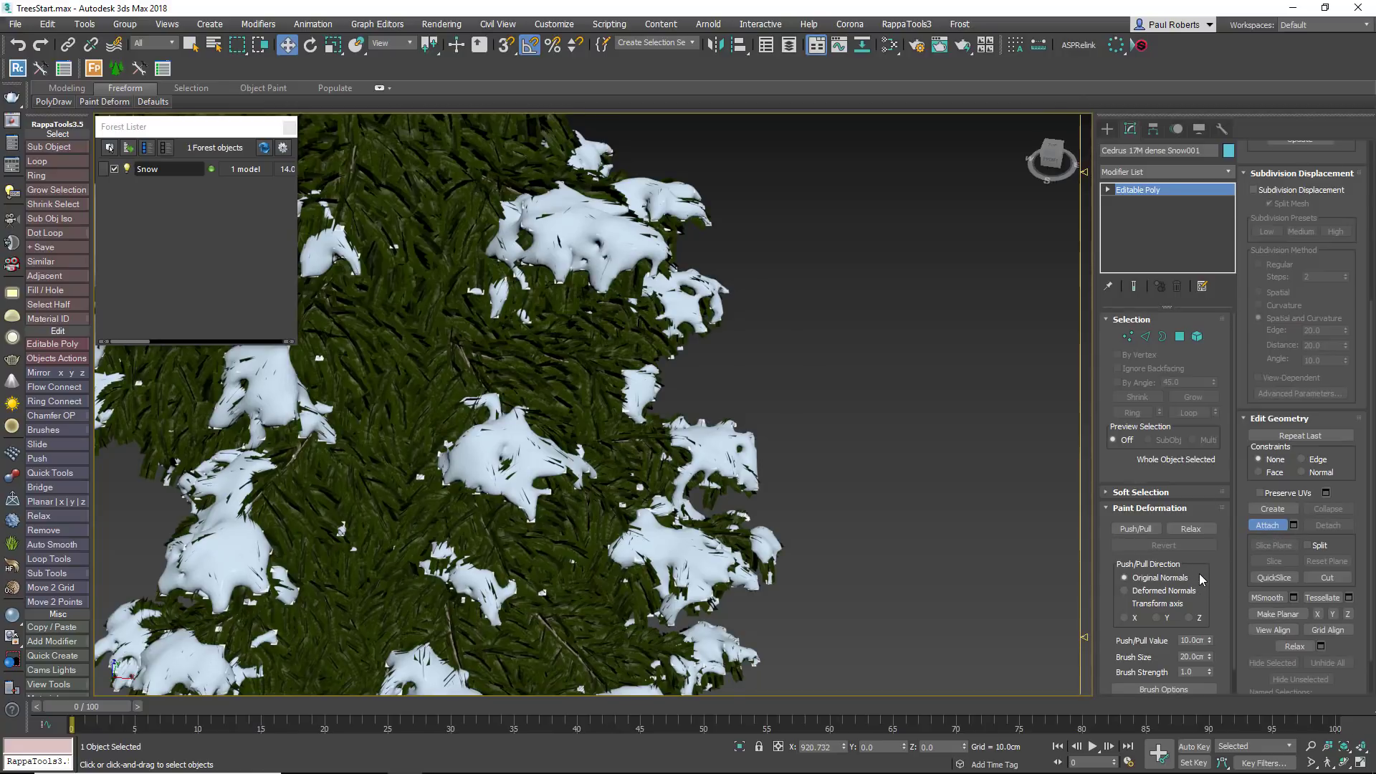
- Add a UVW Map modifier to the Cedrus 17M dense Snow tree
key(Escape)
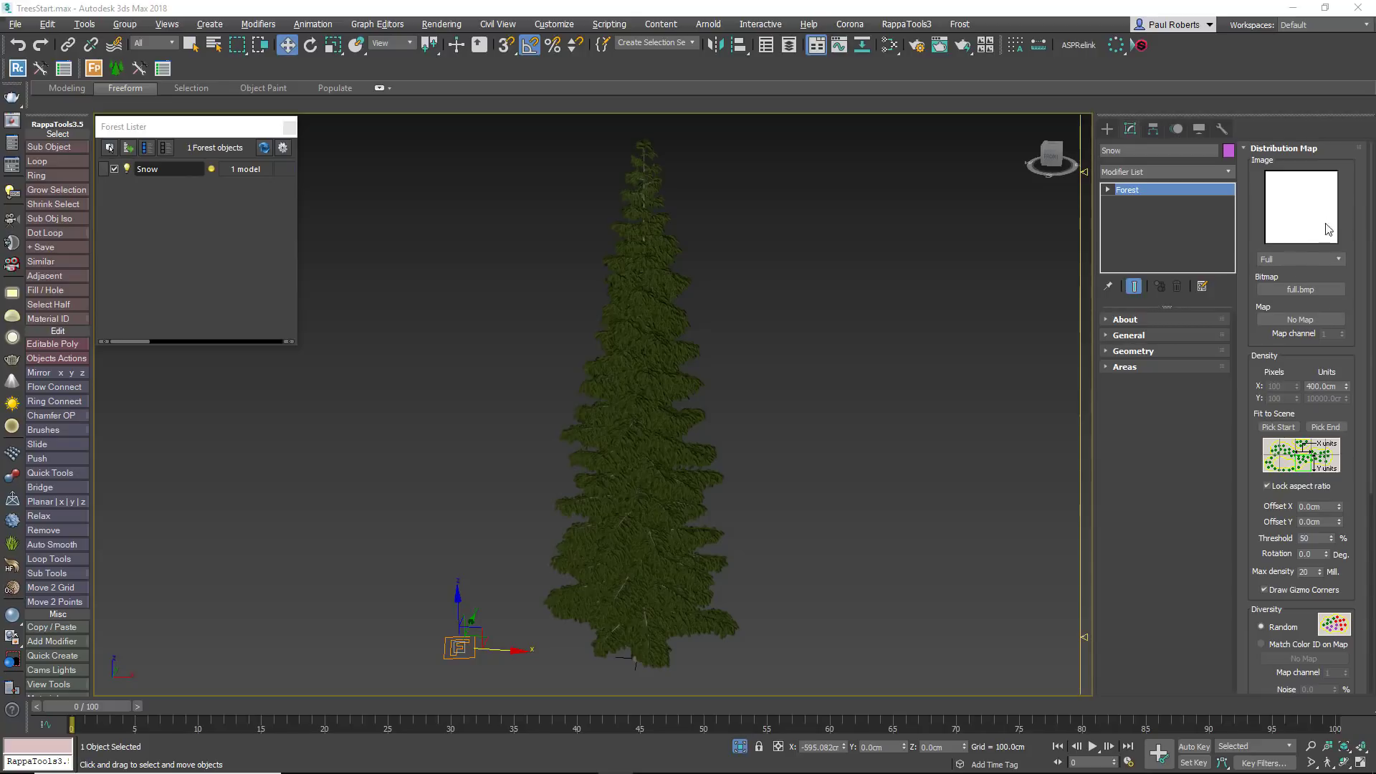
click(667, 526)
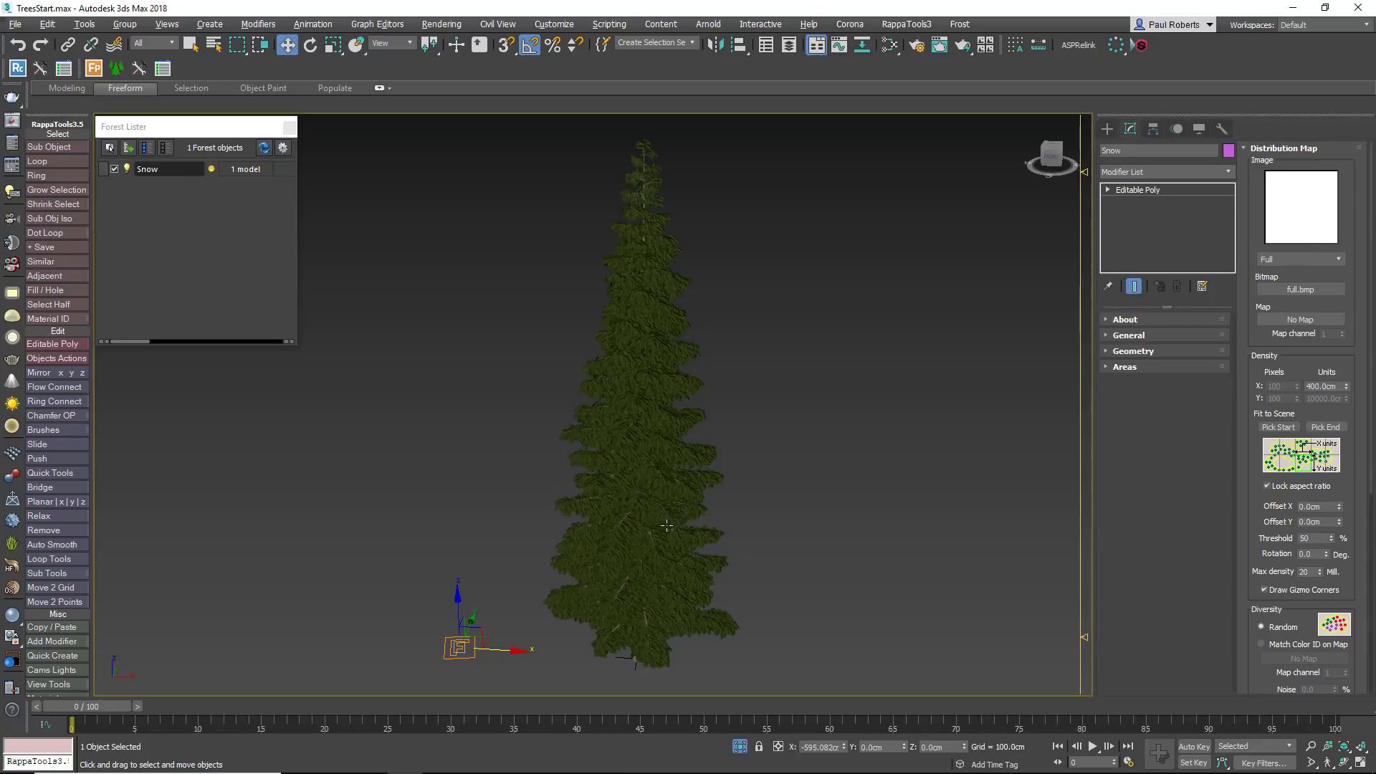
click(666, 526)
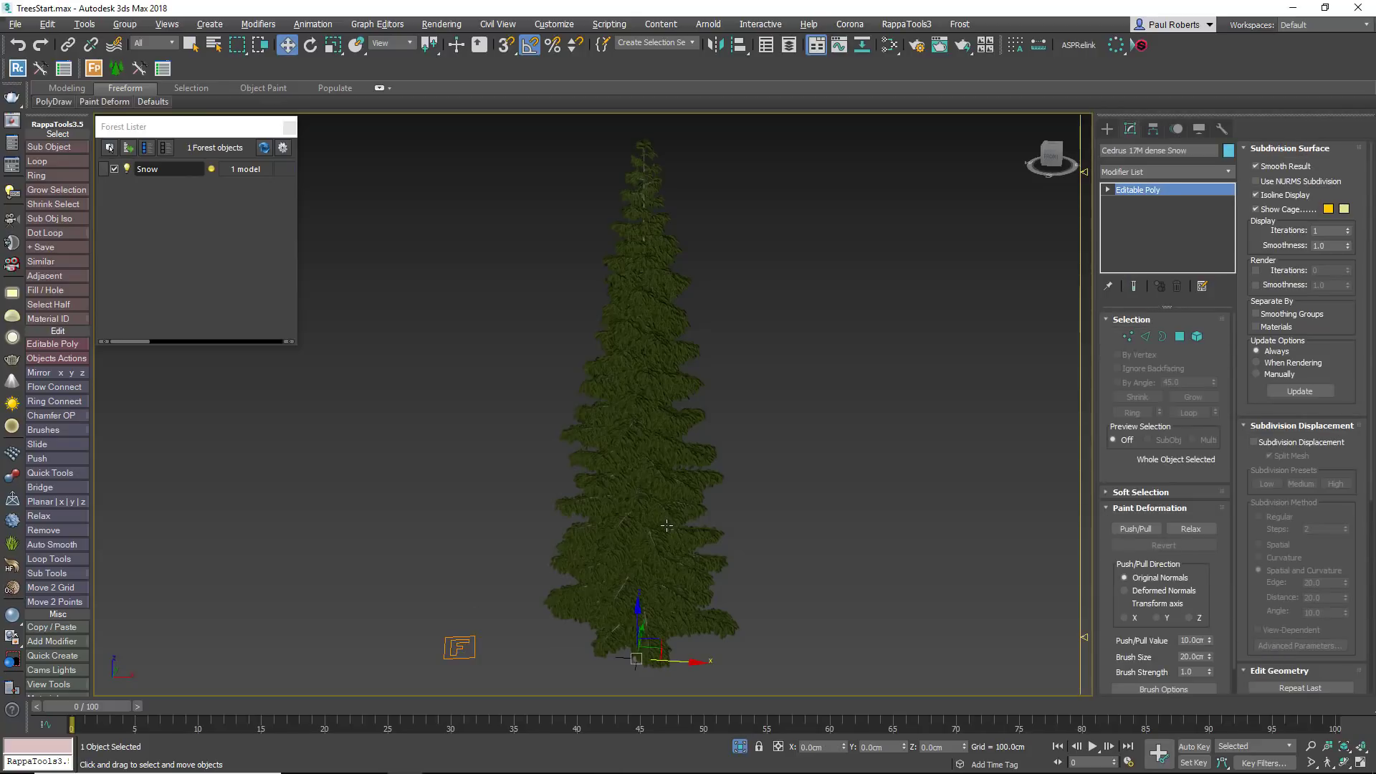
click(1232, 170)
drag(1232, 274, 1272, 621)
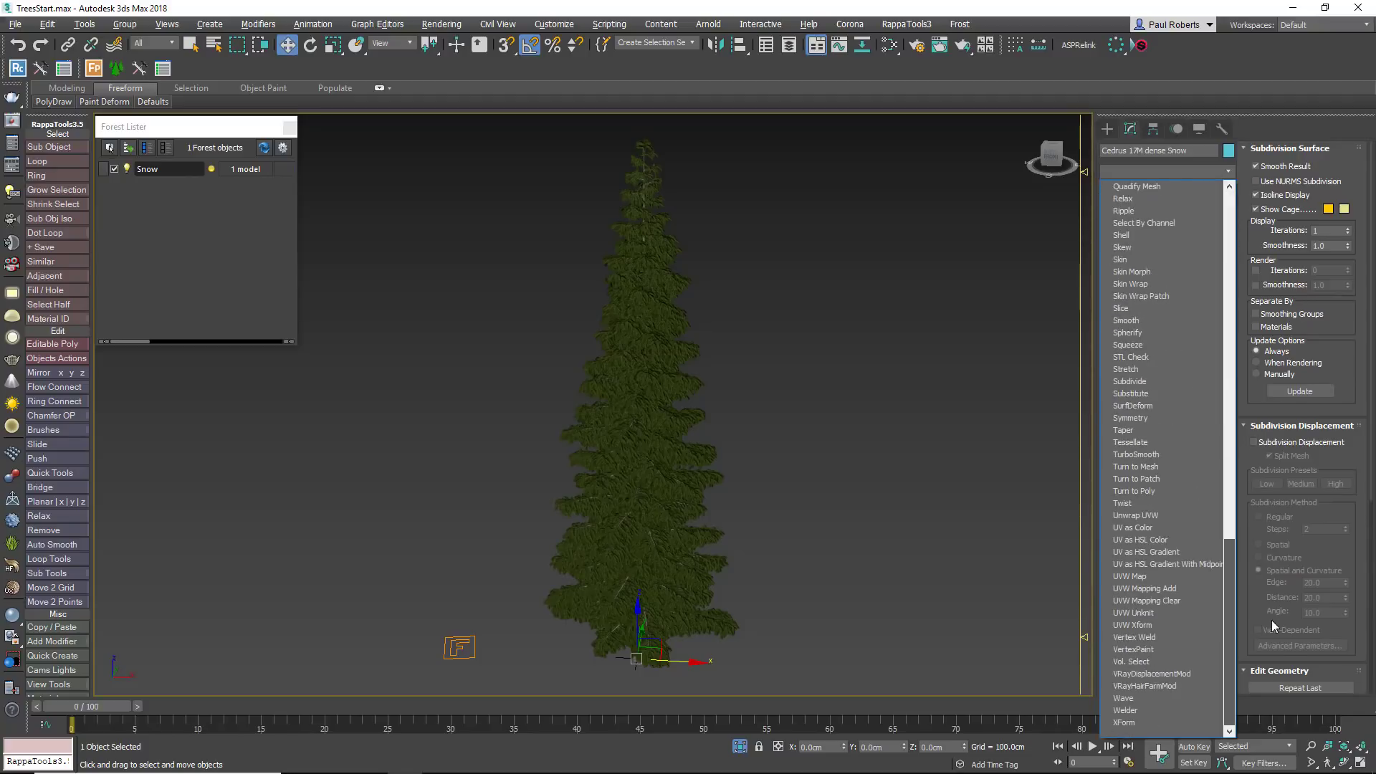
click(1219, 576)
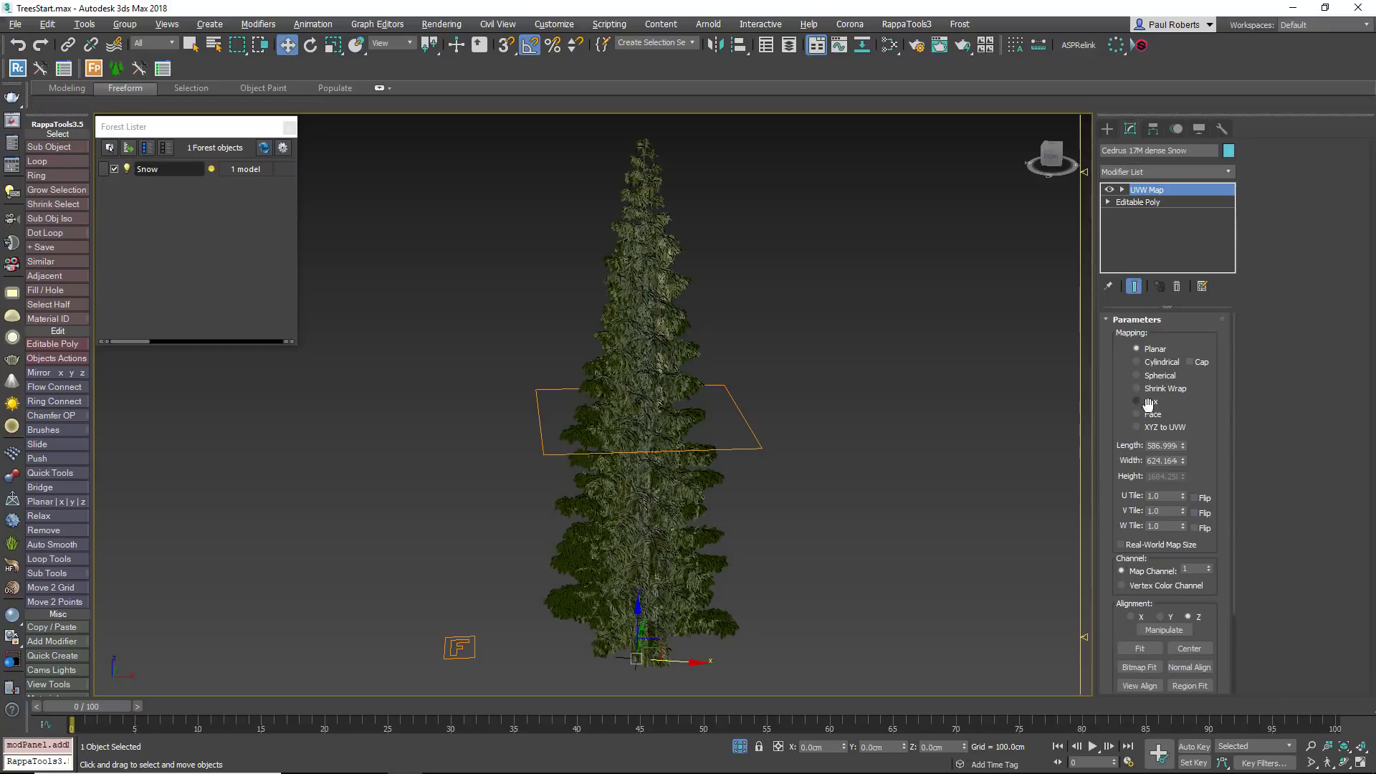
- Use Box mapping on the tree's UVW Map and set its length, width and height to 100 cm
click(1155, 447)
text(100)
key(Tab)
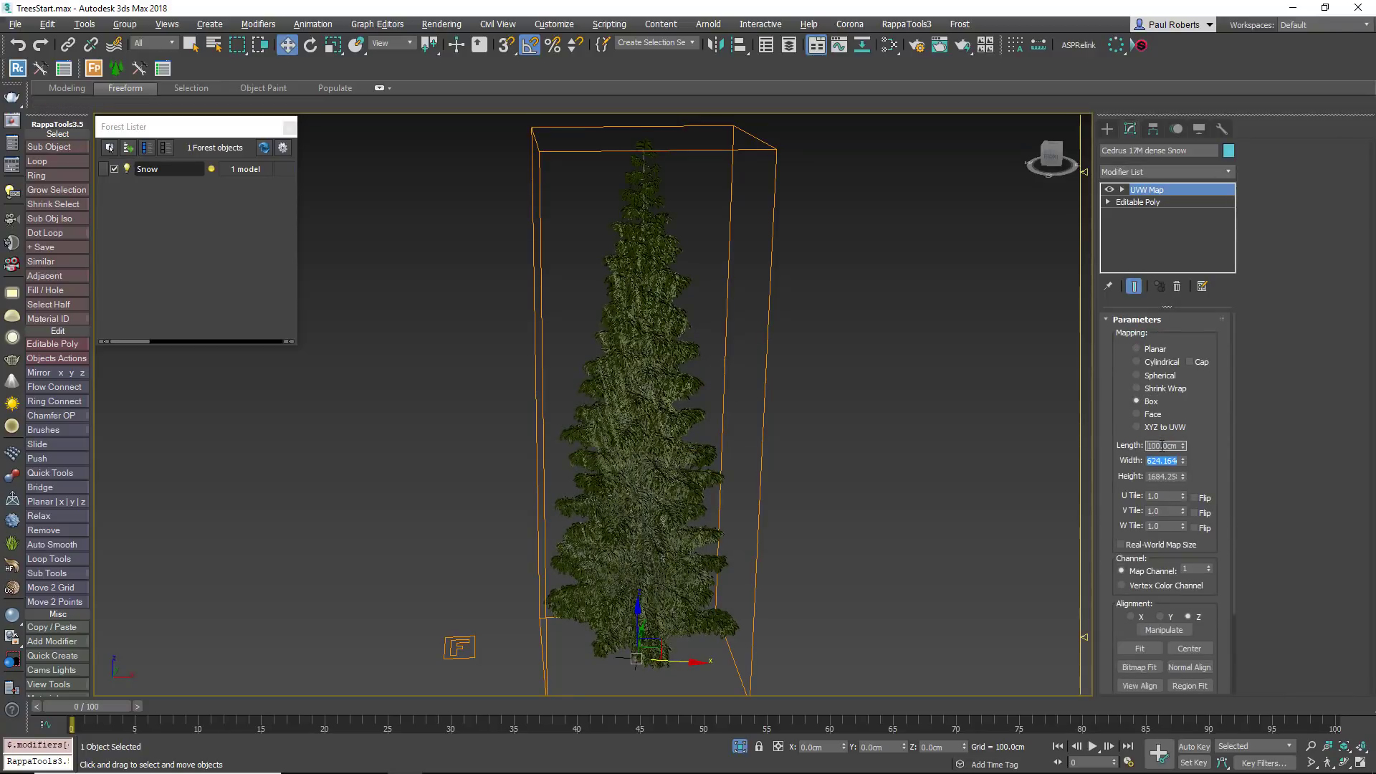
text(100)
key(Tab)
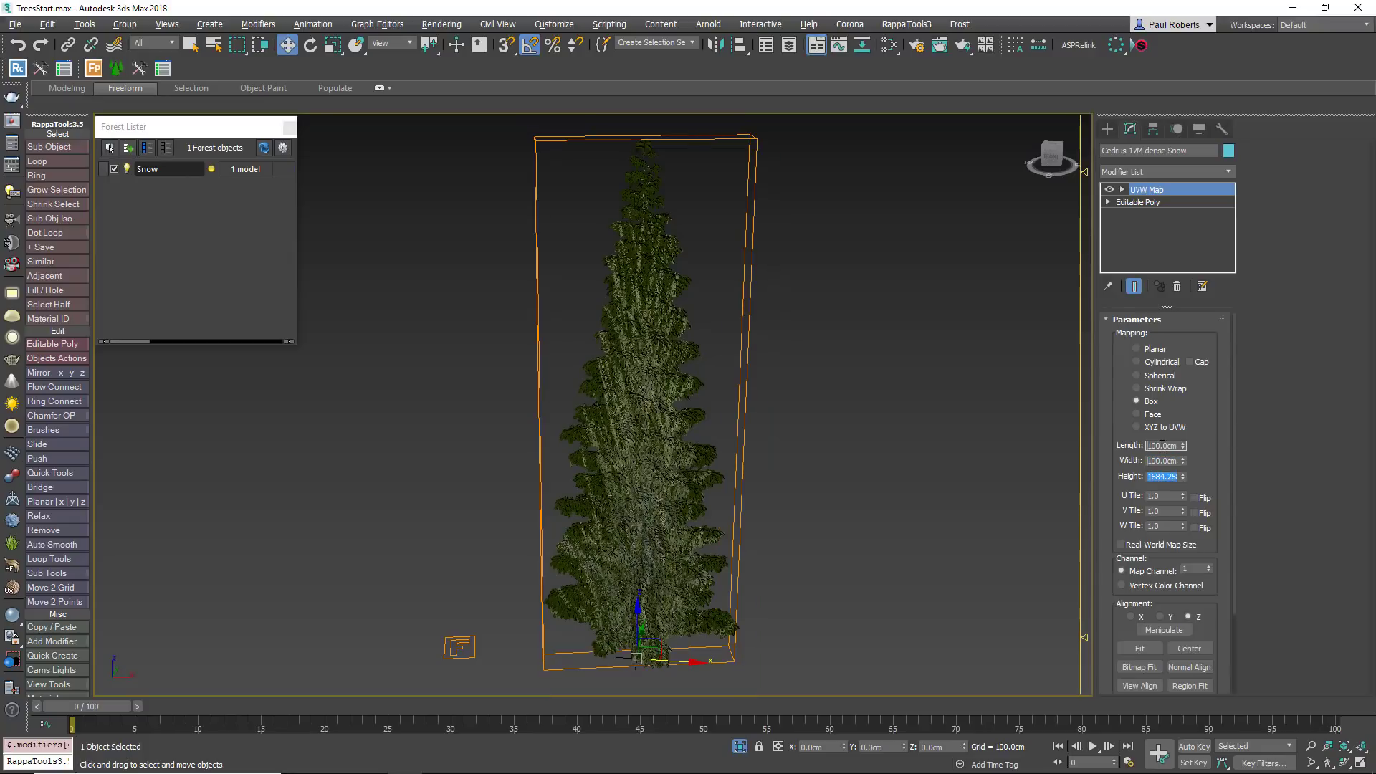
text(100)
key(Tab)
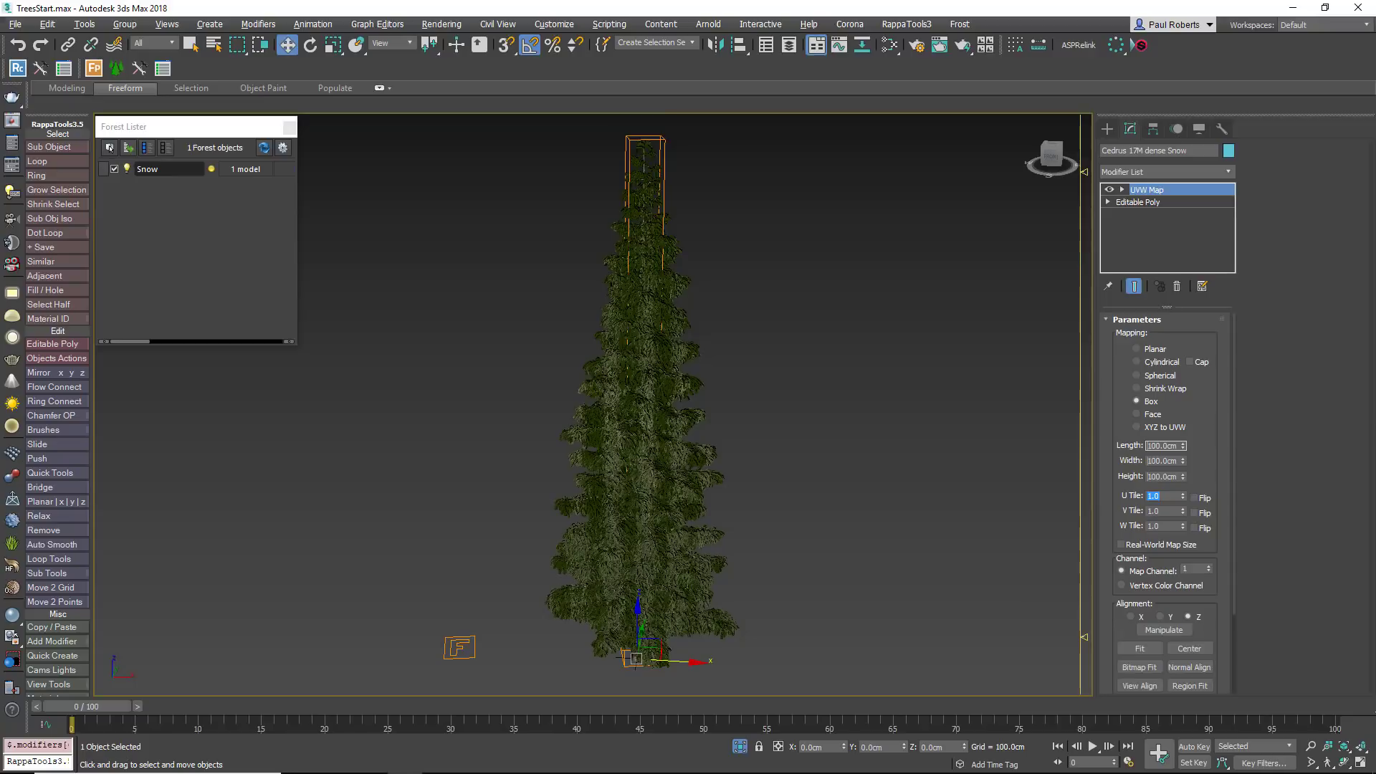
- Limit the Snow Forest object's surface Slope Range to a maximum of 60
click(461, 656)
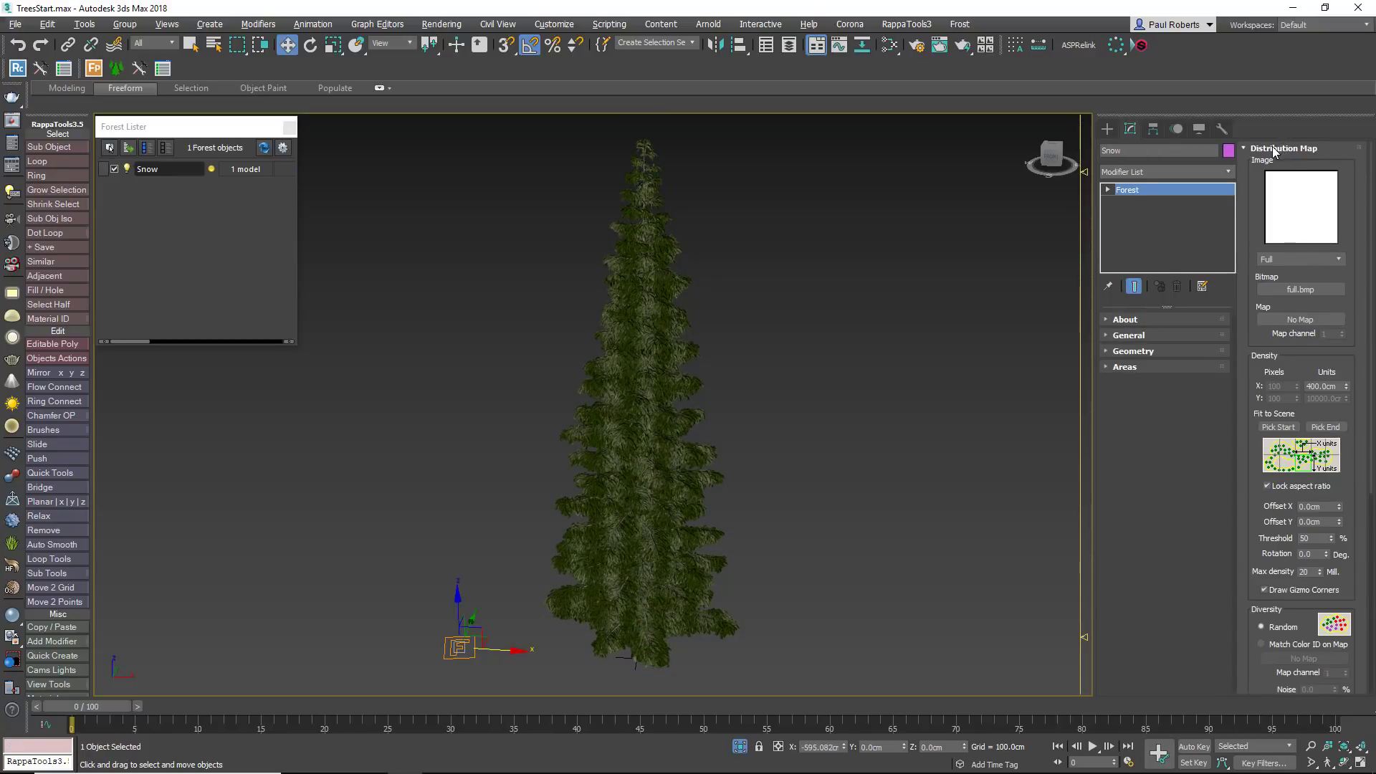
click(1277, 149)
click(1129, 446)
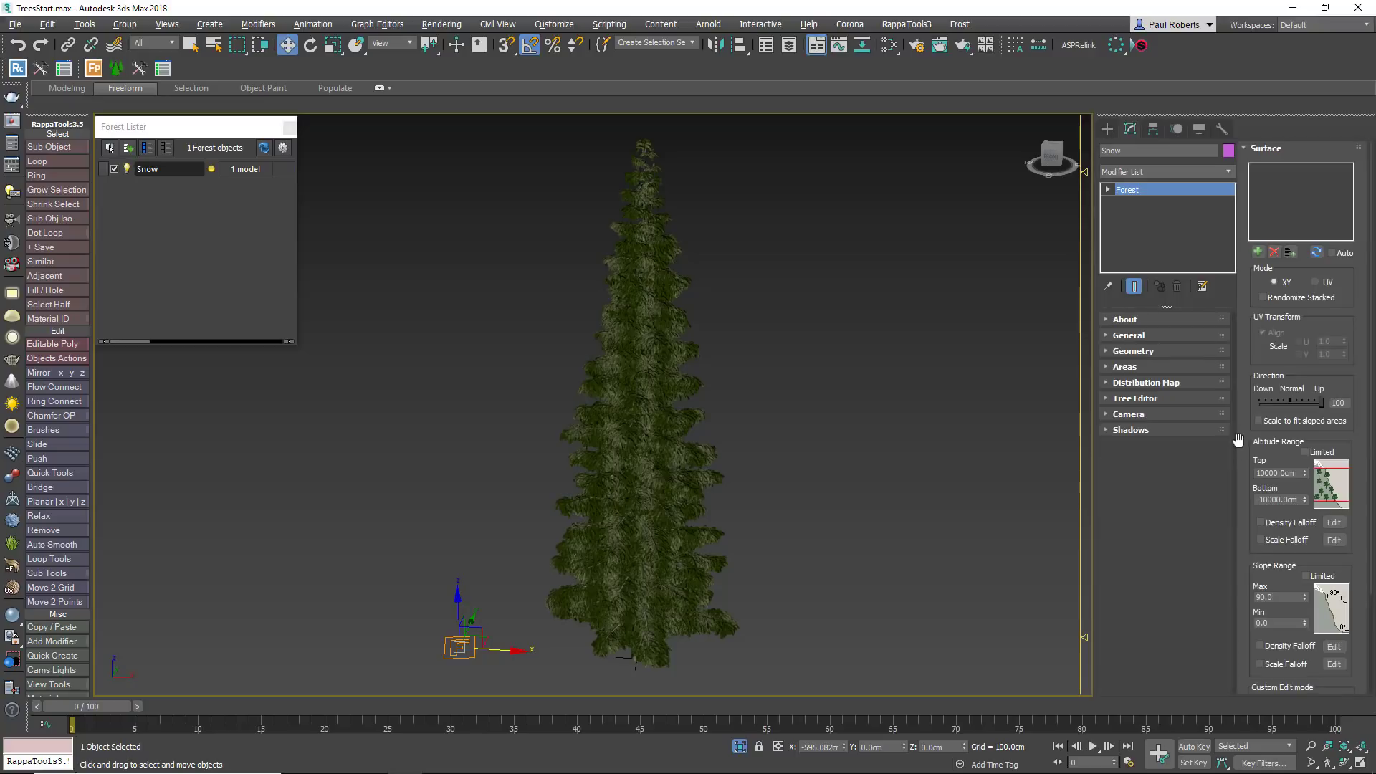
scroll(1292, 421, down, 2)
click(1306, 453)
drag(1294, 474, 1204, 476)
text(60)
key(Return)
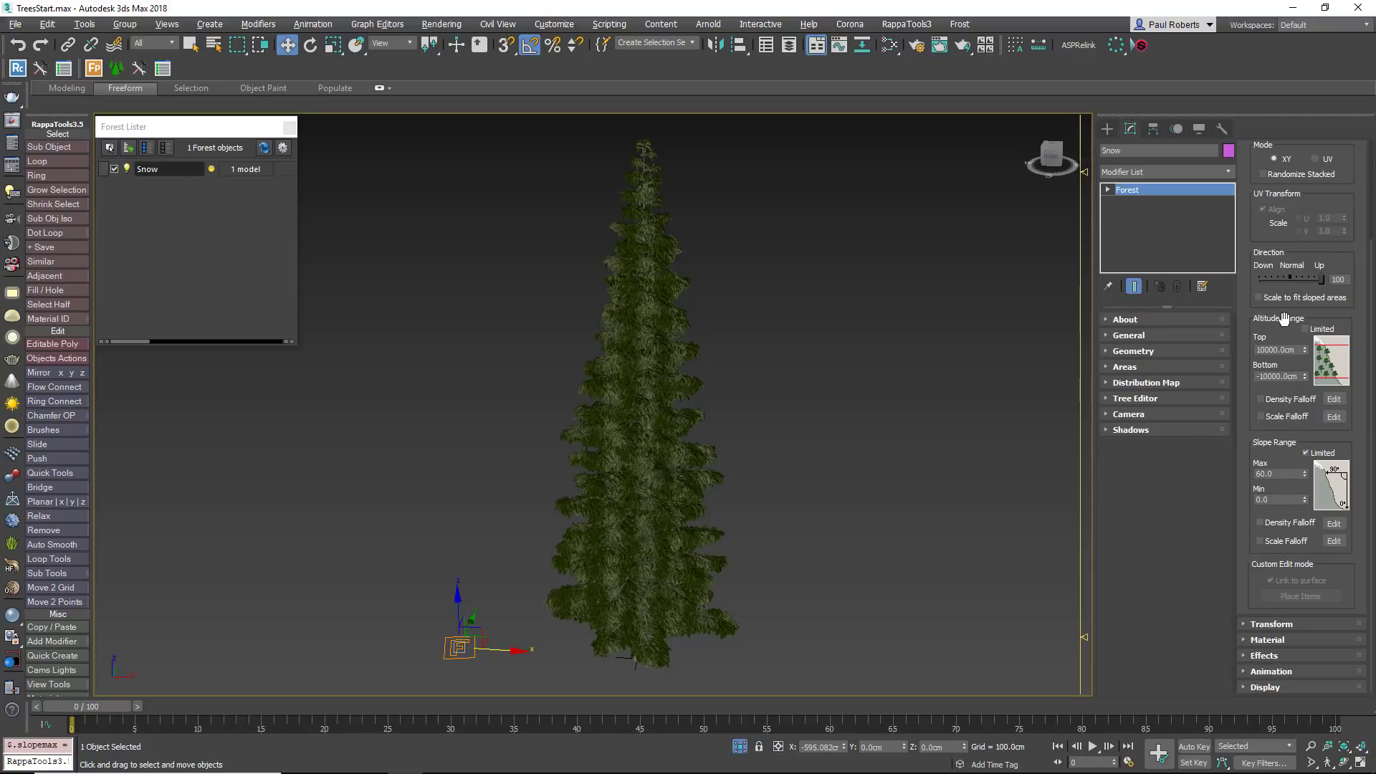
- Switch the Snow Forest's Surface mode to UV and add the cedar tree as its distribution surface
scroll(1284, 318, up, 3)
click(1322, 282)
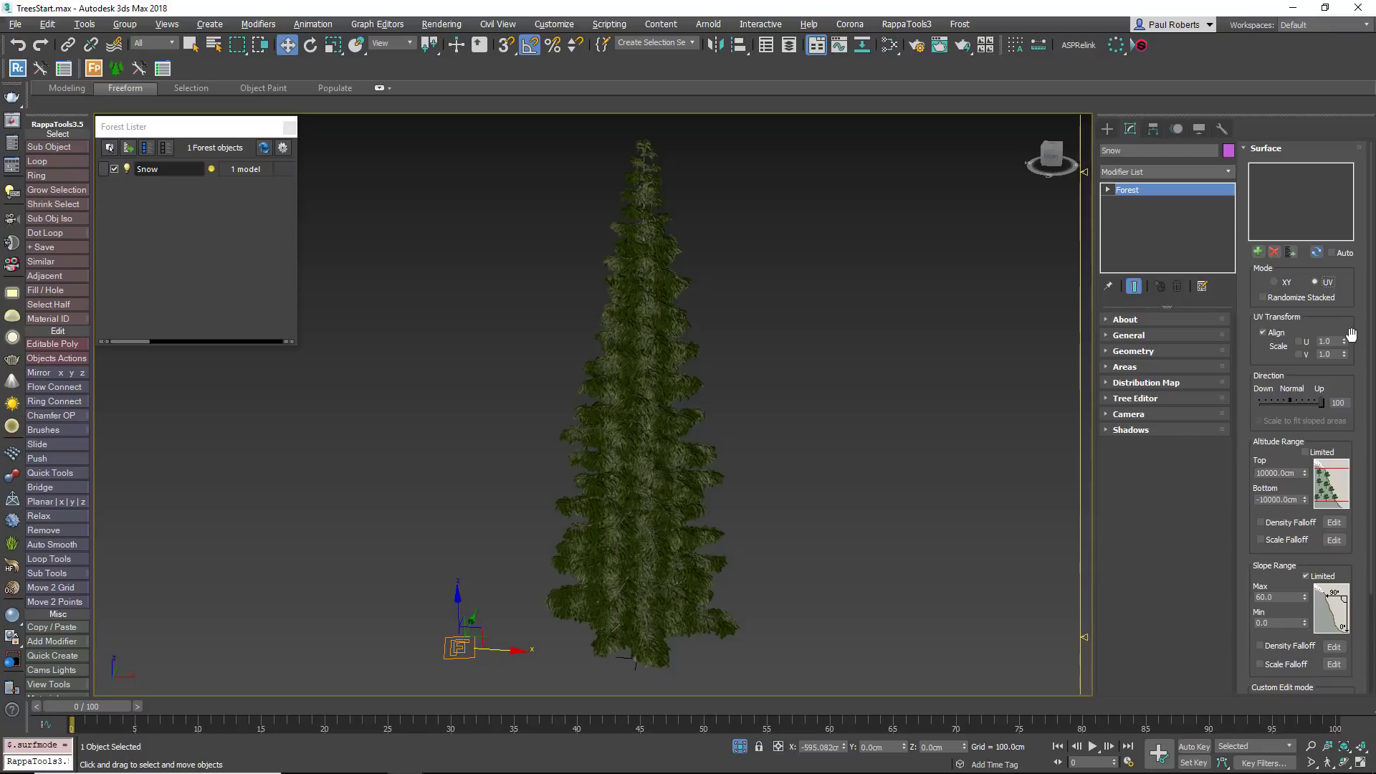
click(1258, 252)
click(651, 480)
click(813, 505)
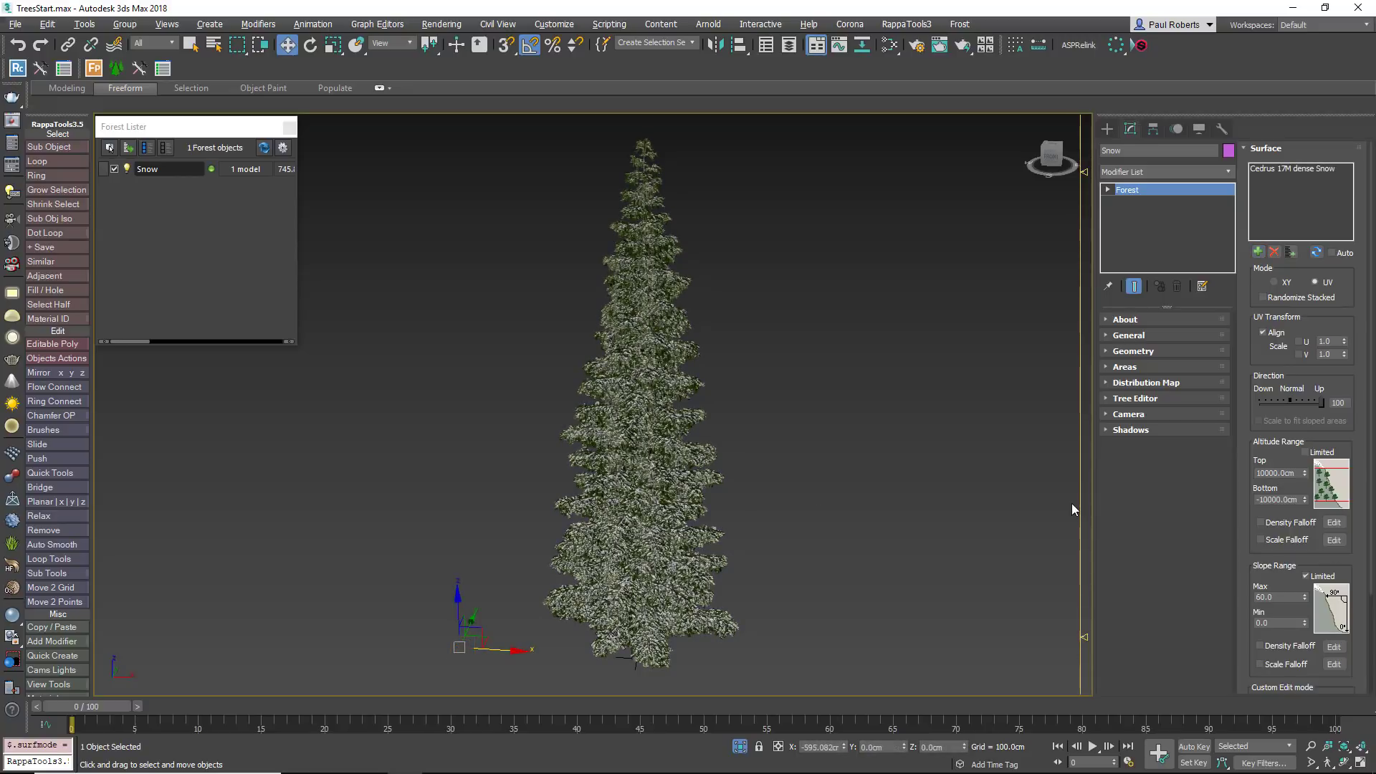
- Set the Snow Forest's surface Direction to 0 so the planes follow the surface normals
scroll(707, 527, up, 10)
middle_drag(706, 527, 750, 505)
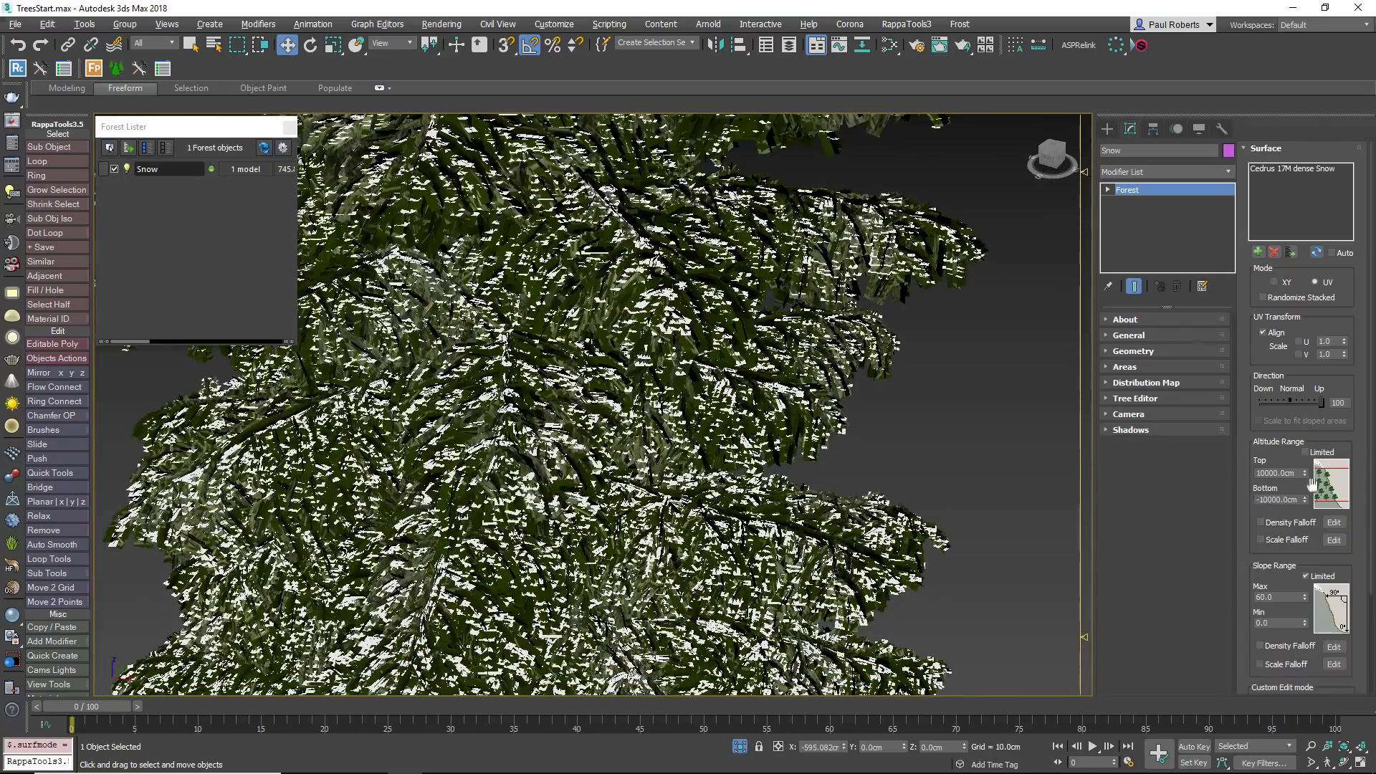
drag(1347, 405, 1330, 407)
text(0)
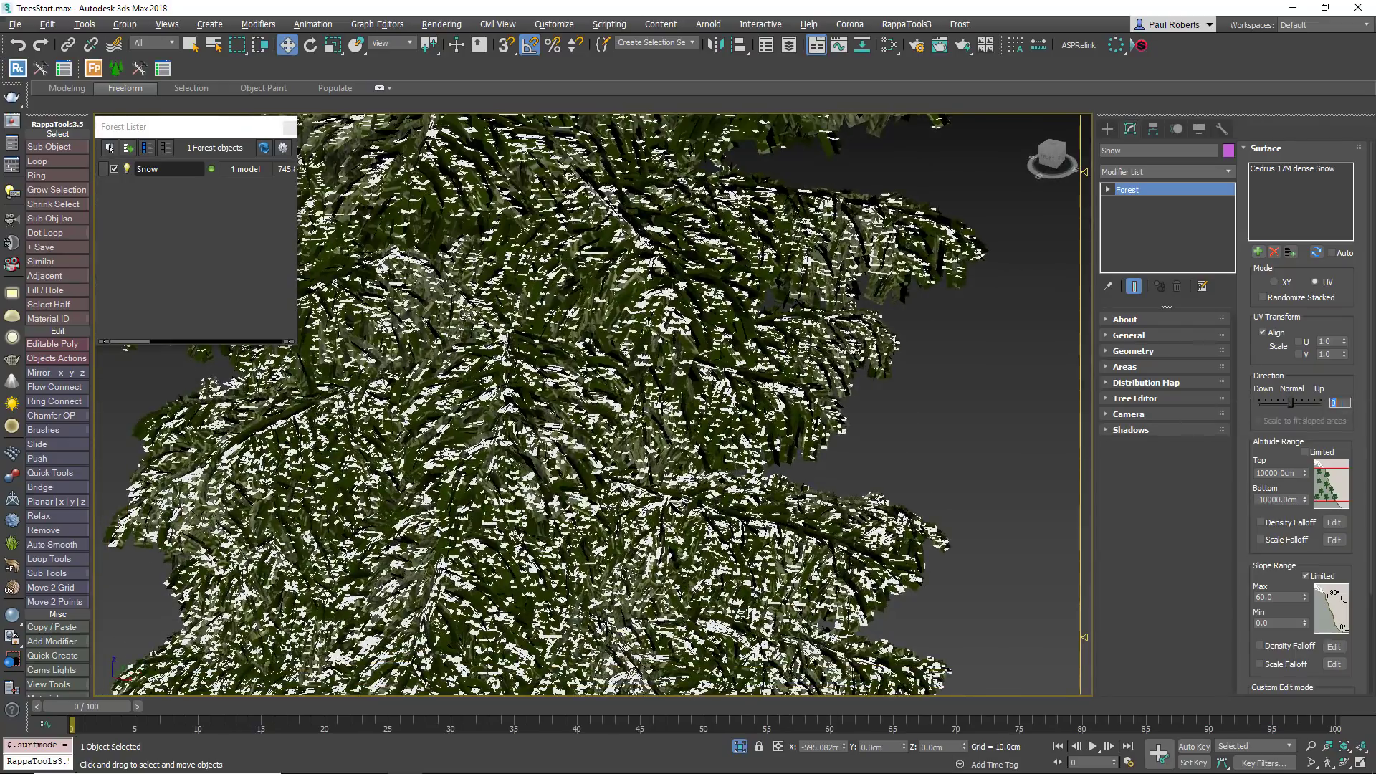
middle_drag(679, 444, 674, 383)
- Lower the Slope Range maximum, trying 40 and settling on 48, and check the snow coverage on the branches
drag(1294, 597, 1254, 597)
text(40)
key(Return)
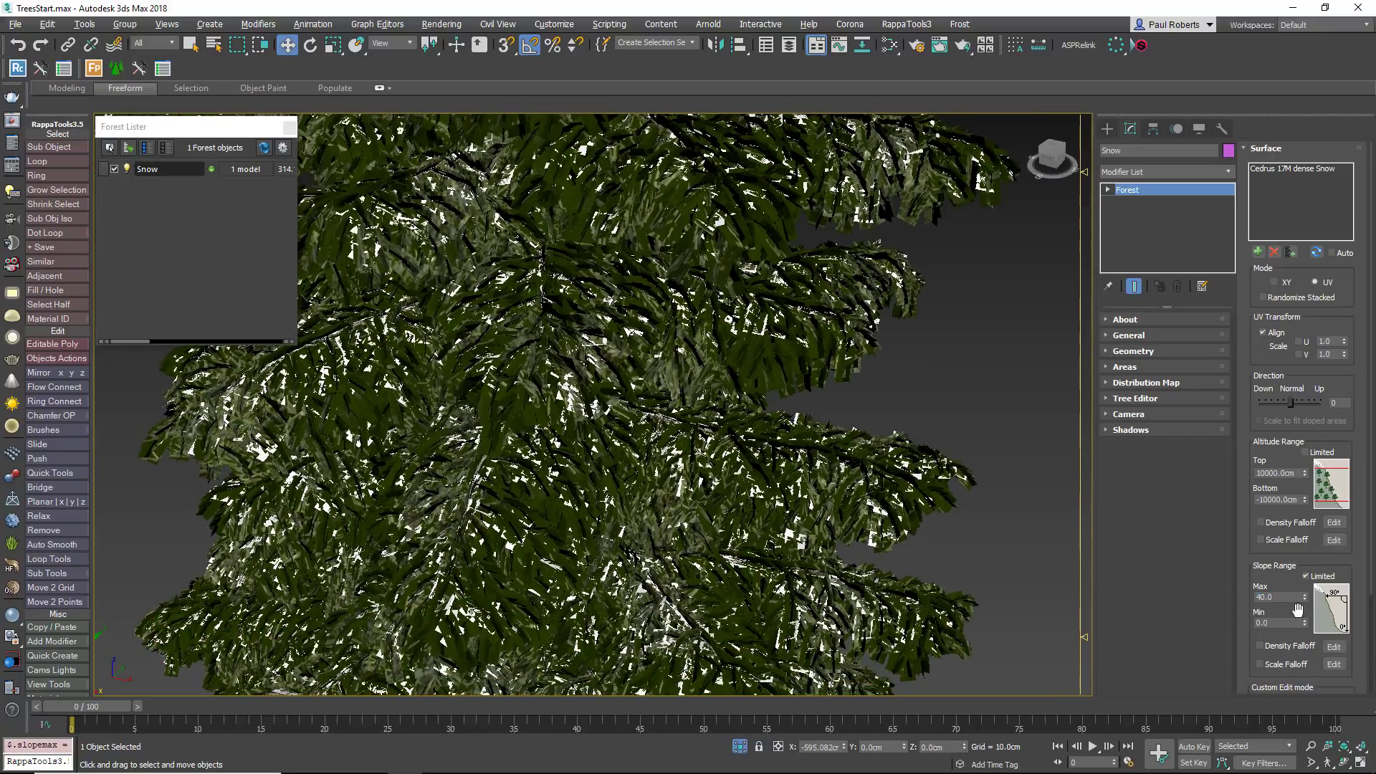
drag(1294, 597, 1180, 601)
text(48)
key(Return)
scroll(699, 518, down, 8)
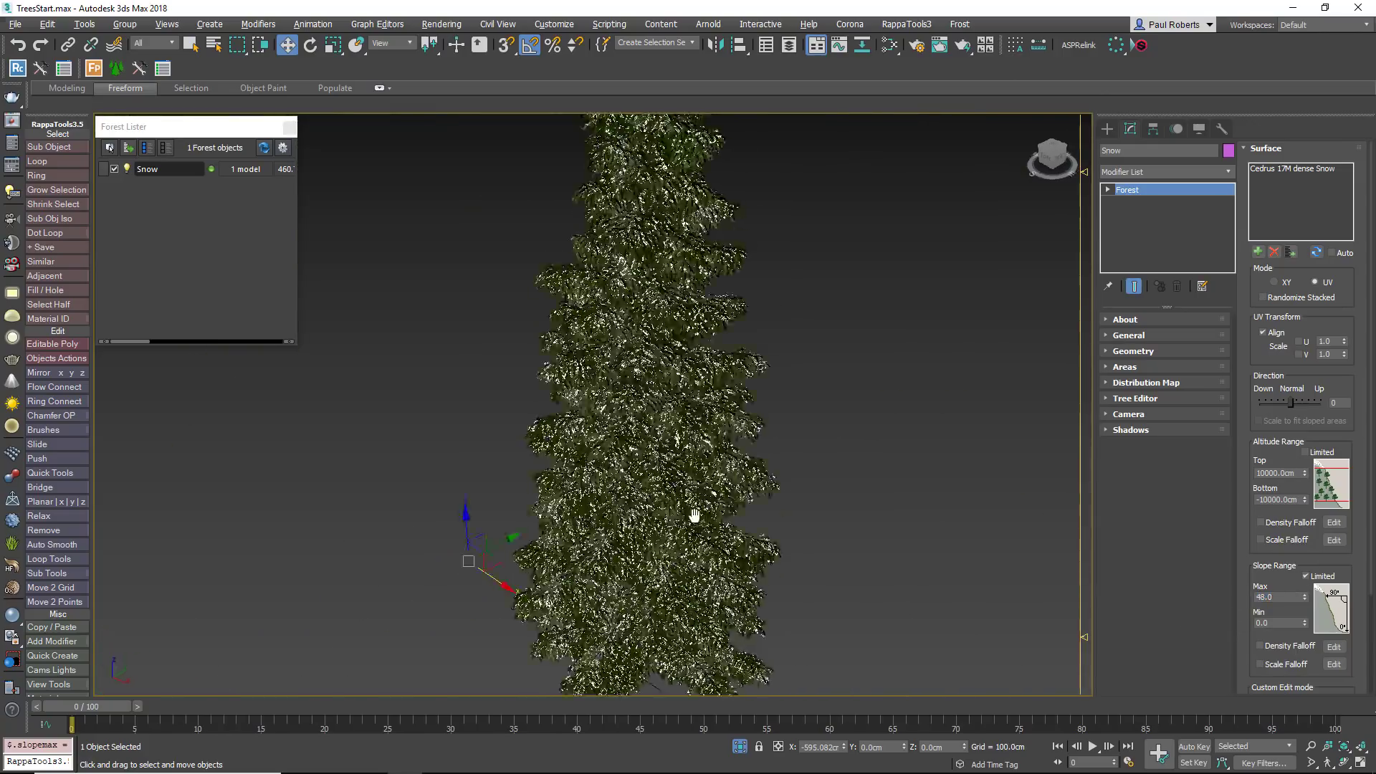
scroll(706, 430, up, 5)
scroll(708, 418, up, 6)
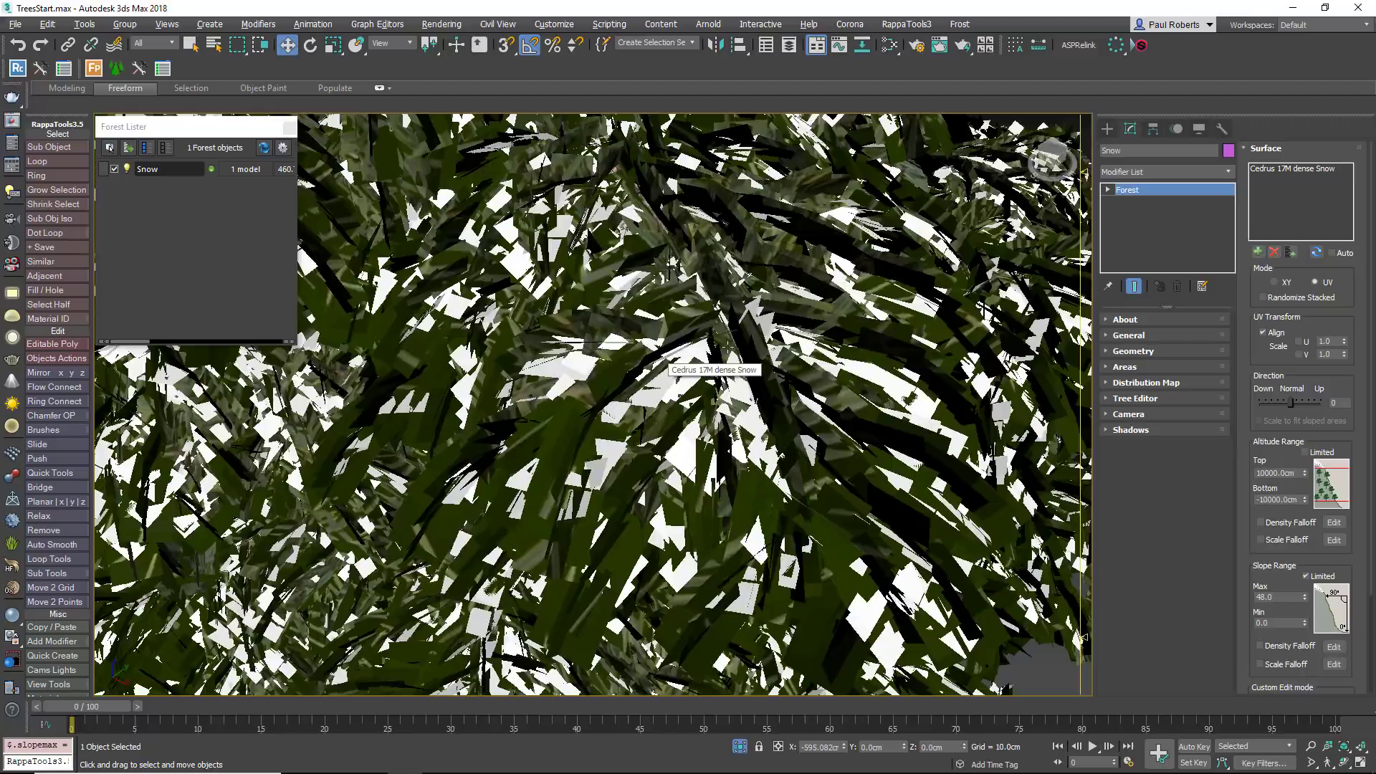
scroll(715, 351, down, 3)
- Add a Vertex Weld modifier to the Snow Forest with a threshold of 3.9 cm
click(1199, 170)
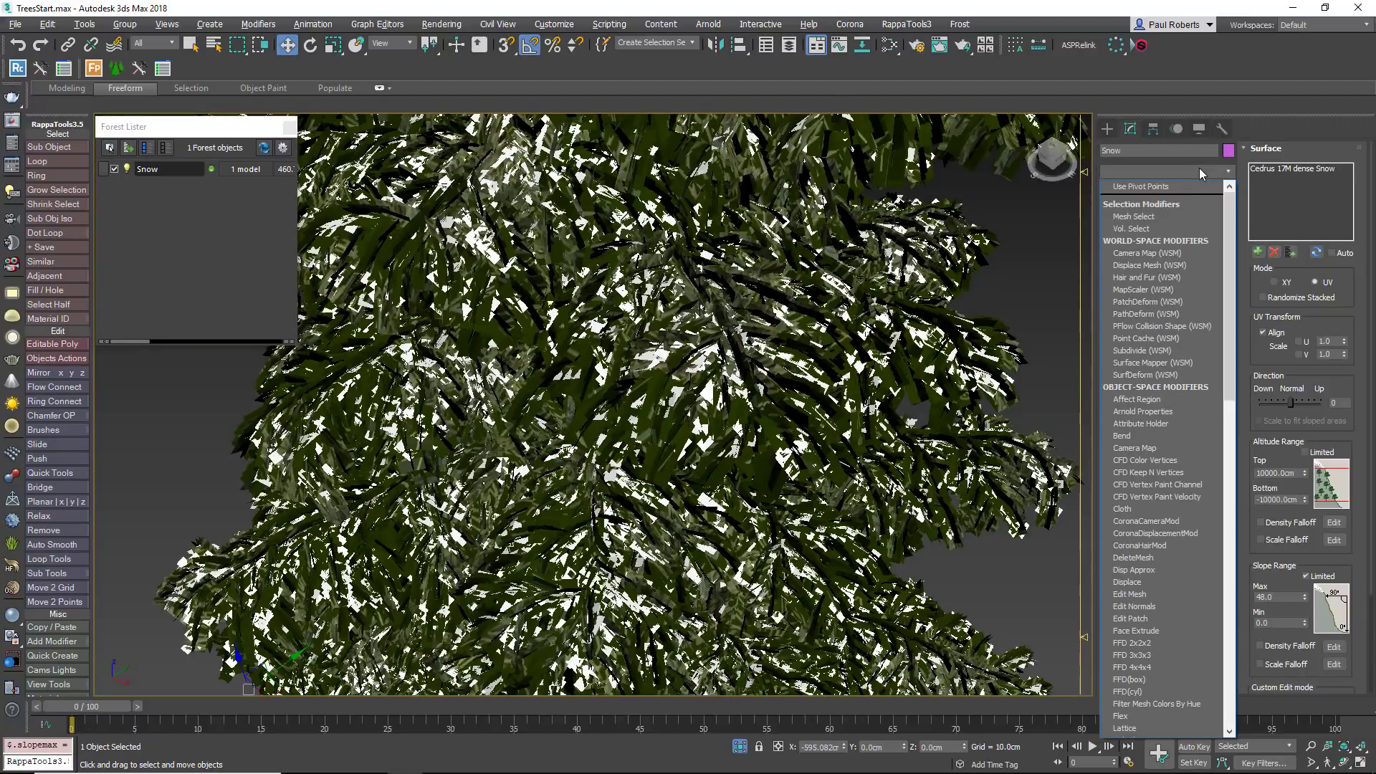
key(v)
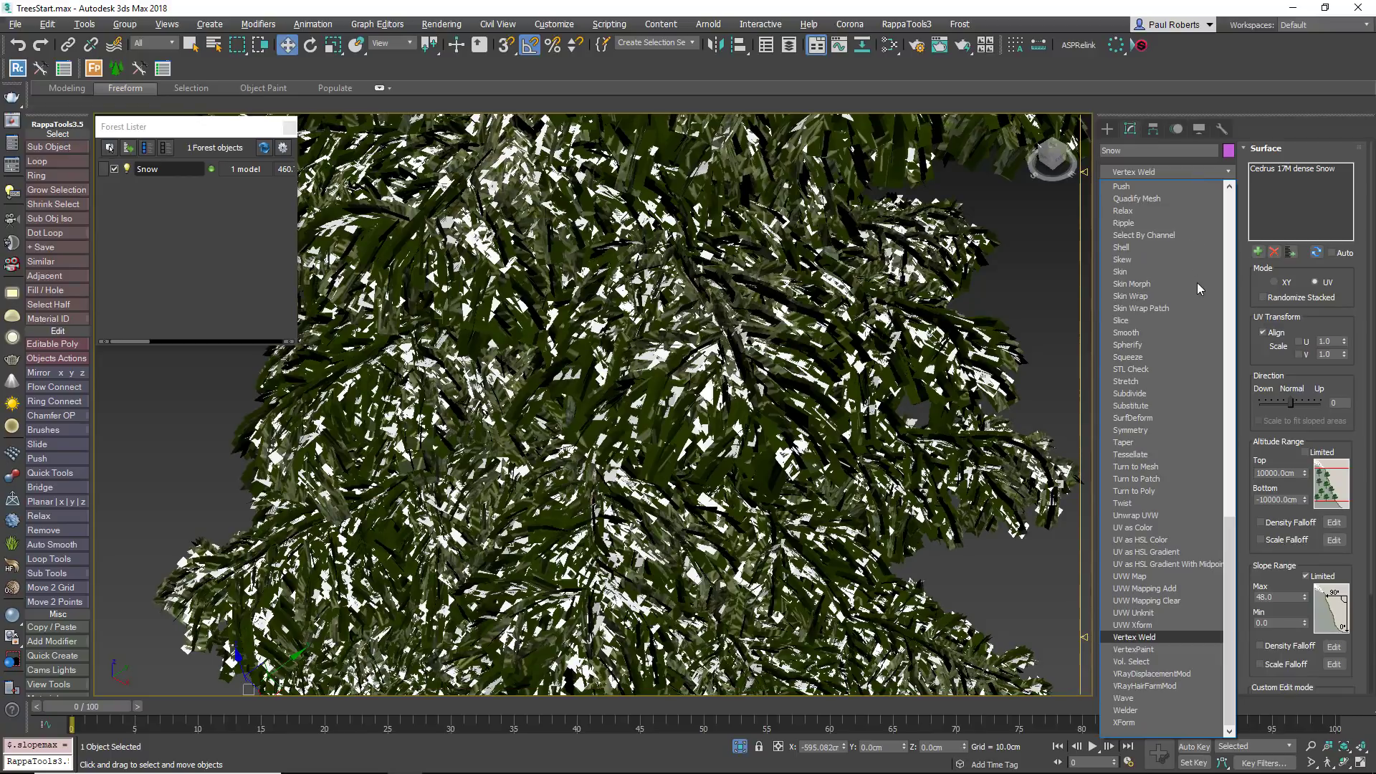
key(Return)
drag(1190, 339, 1141, 342)
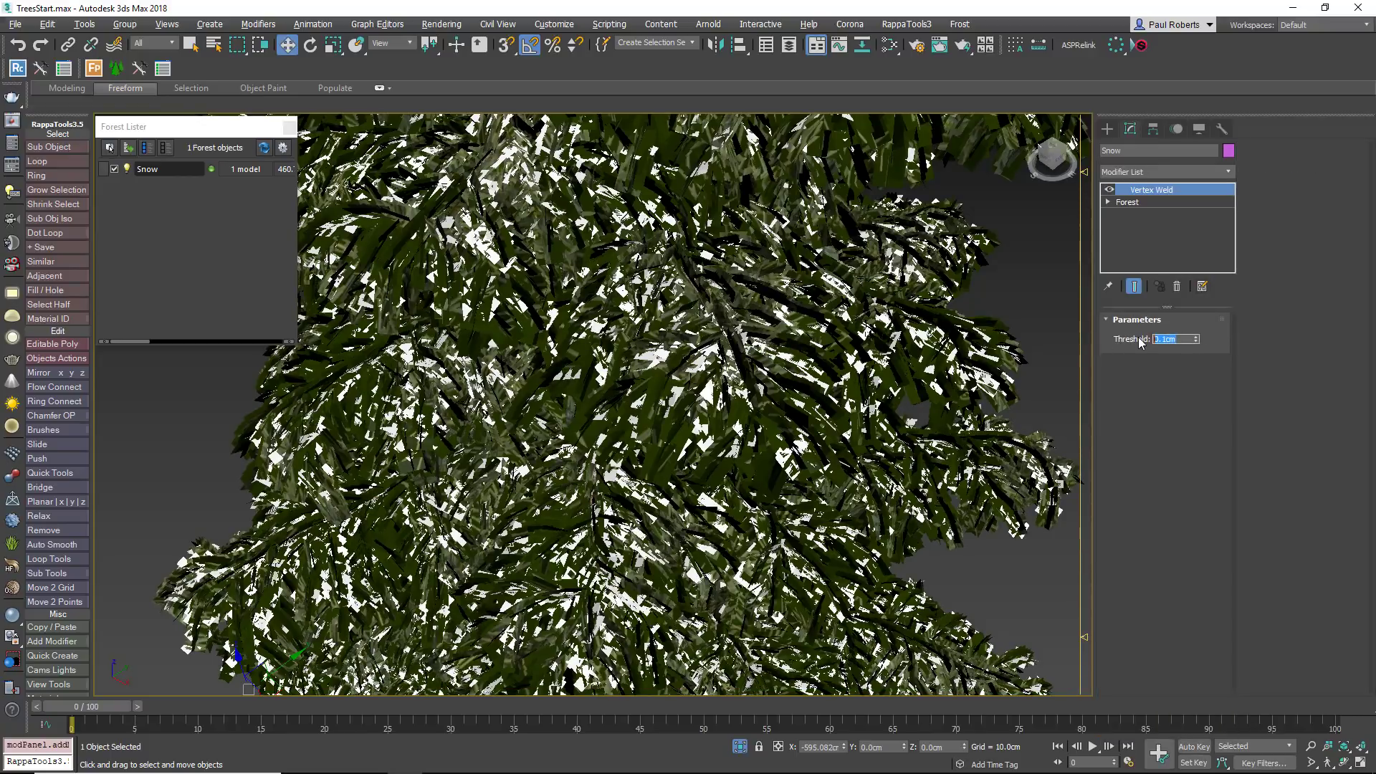
text(3.9)
key(Return)
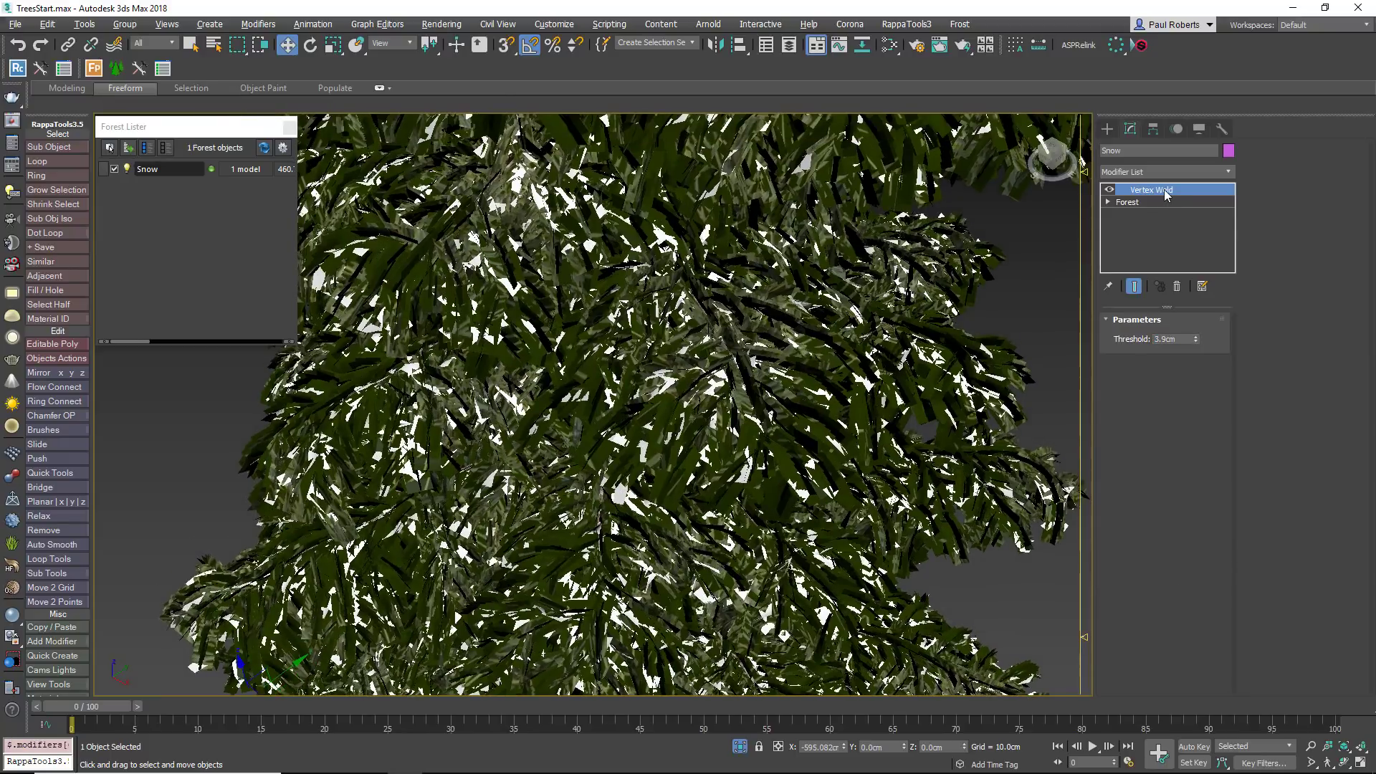
- Duplicate the Vertex Weld modifier on the Snow object's stack and inspect the welded planes in isolation
right_click(1165, 195)
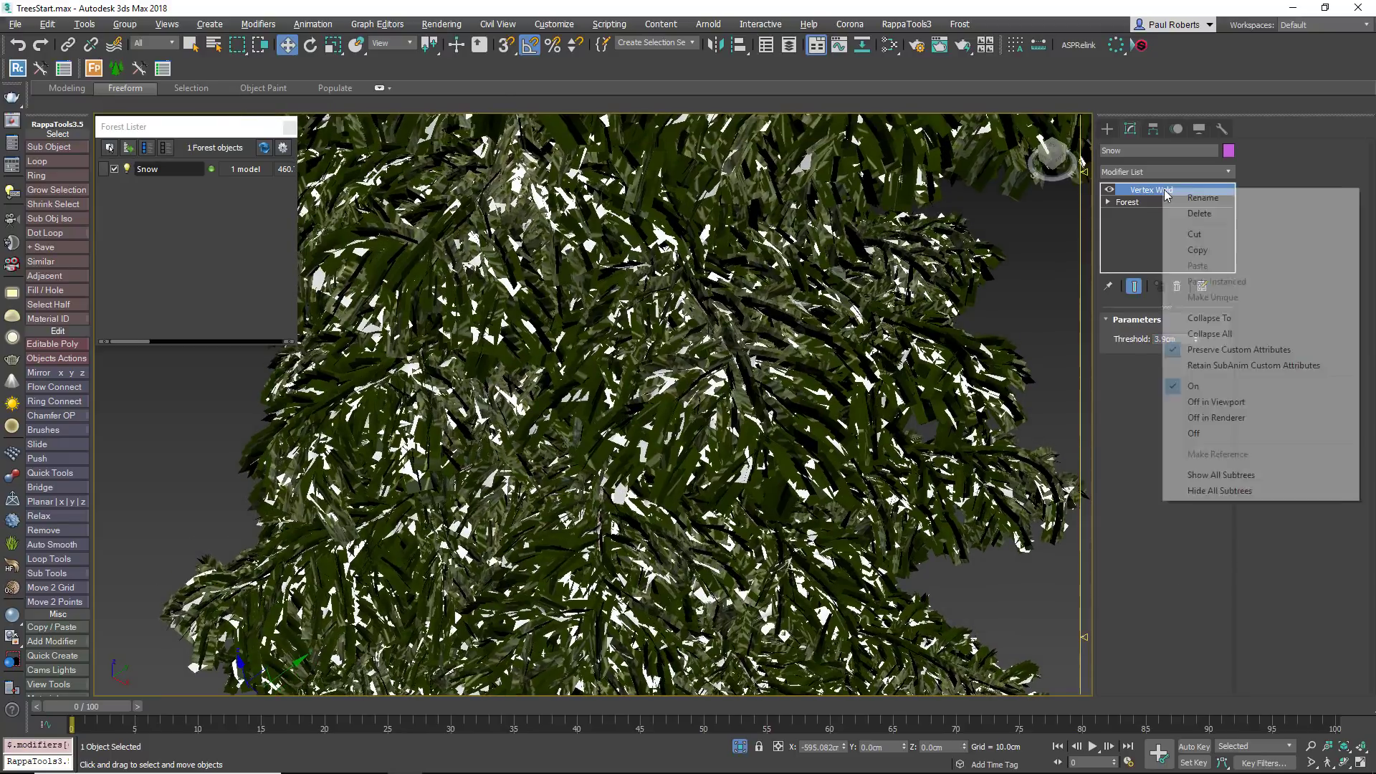
click(1207, 267)
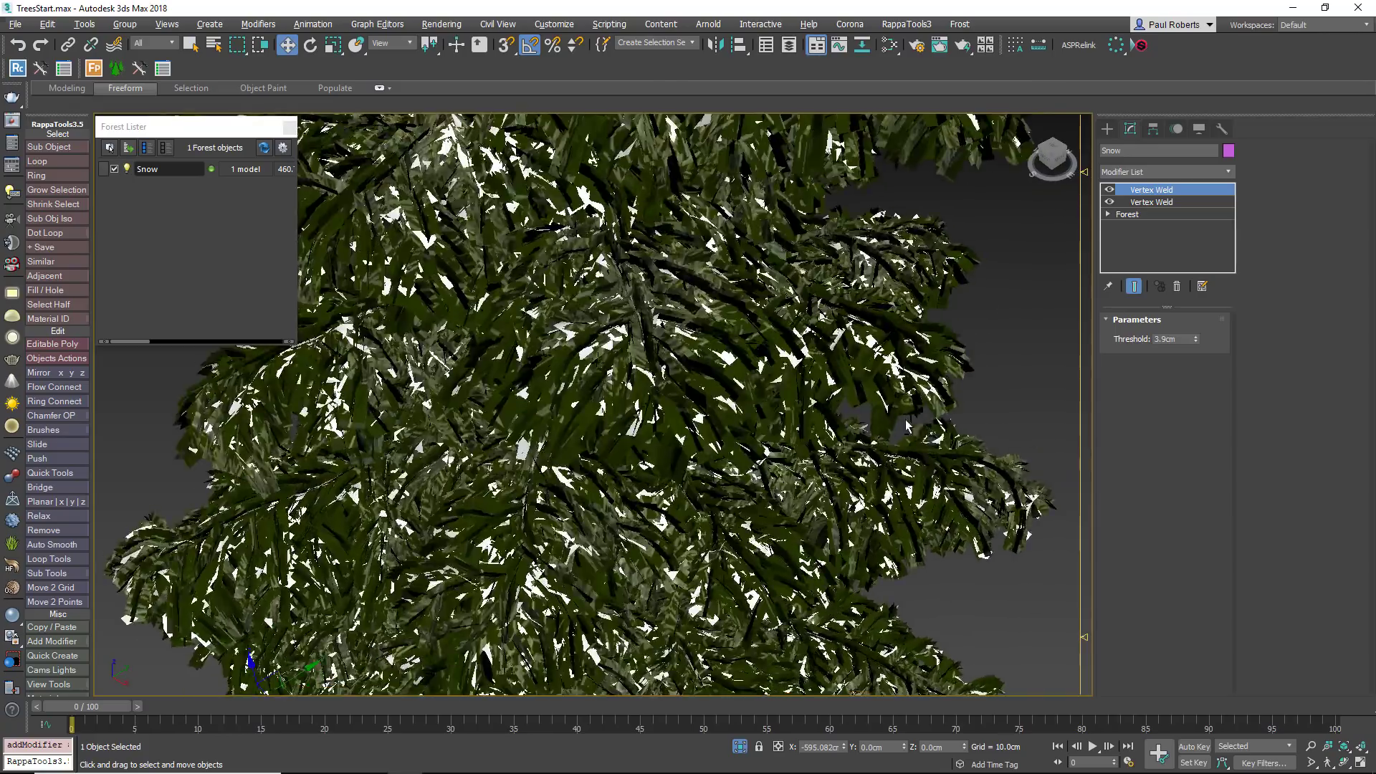
scroll(916, 425, down, 10)
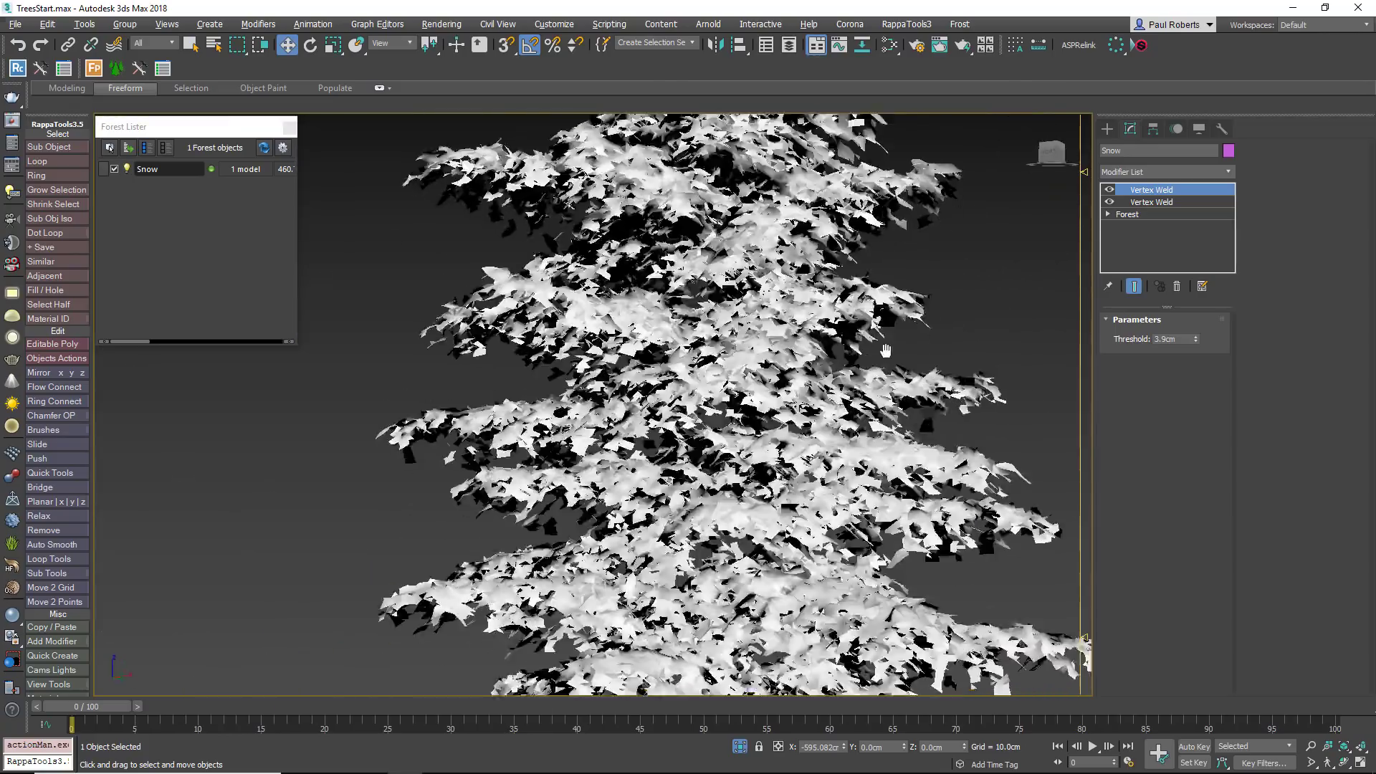
scroll(720, 414, up, 5)
middle_drag(720, 414, 638, 355)
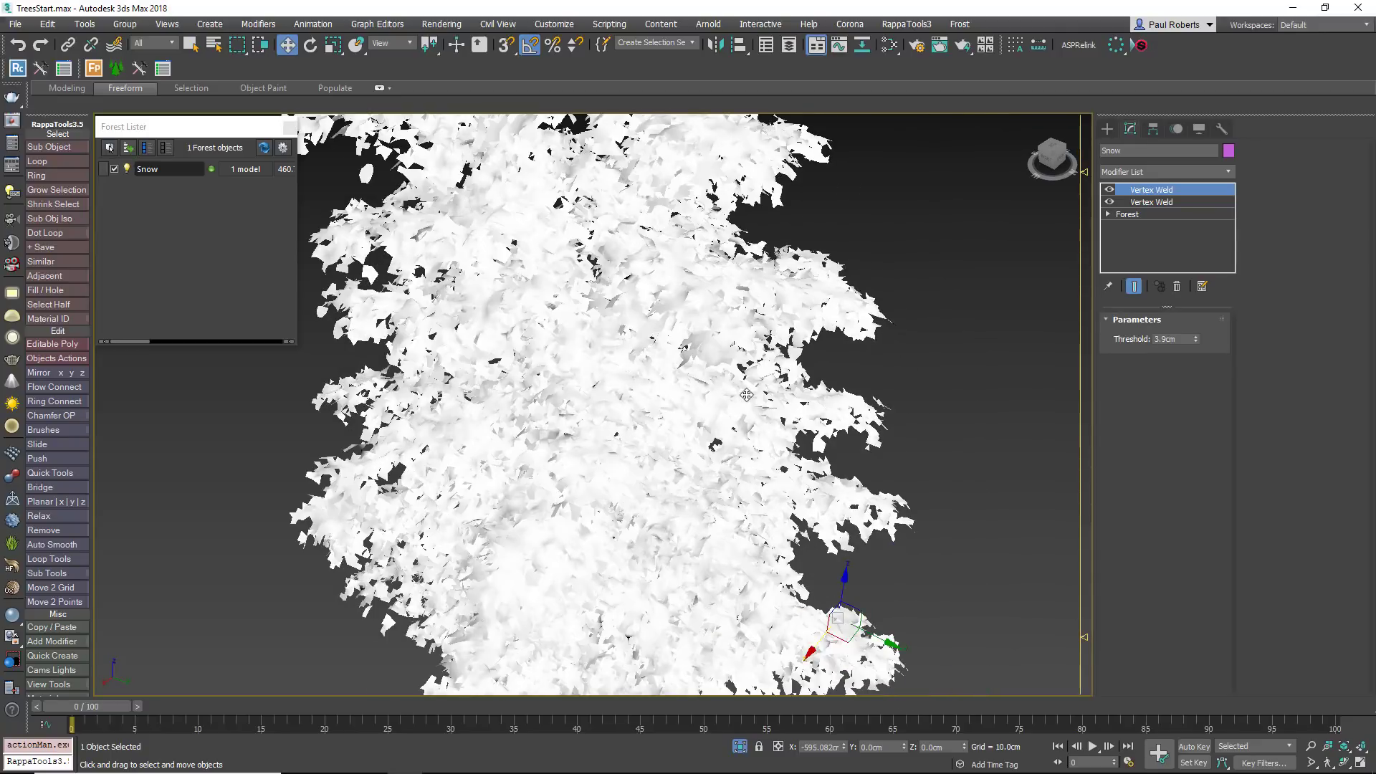
- Convert the Snow object to an Editable Poly and isolate it from the tree
right_click(819, 395)
click(876, 563)
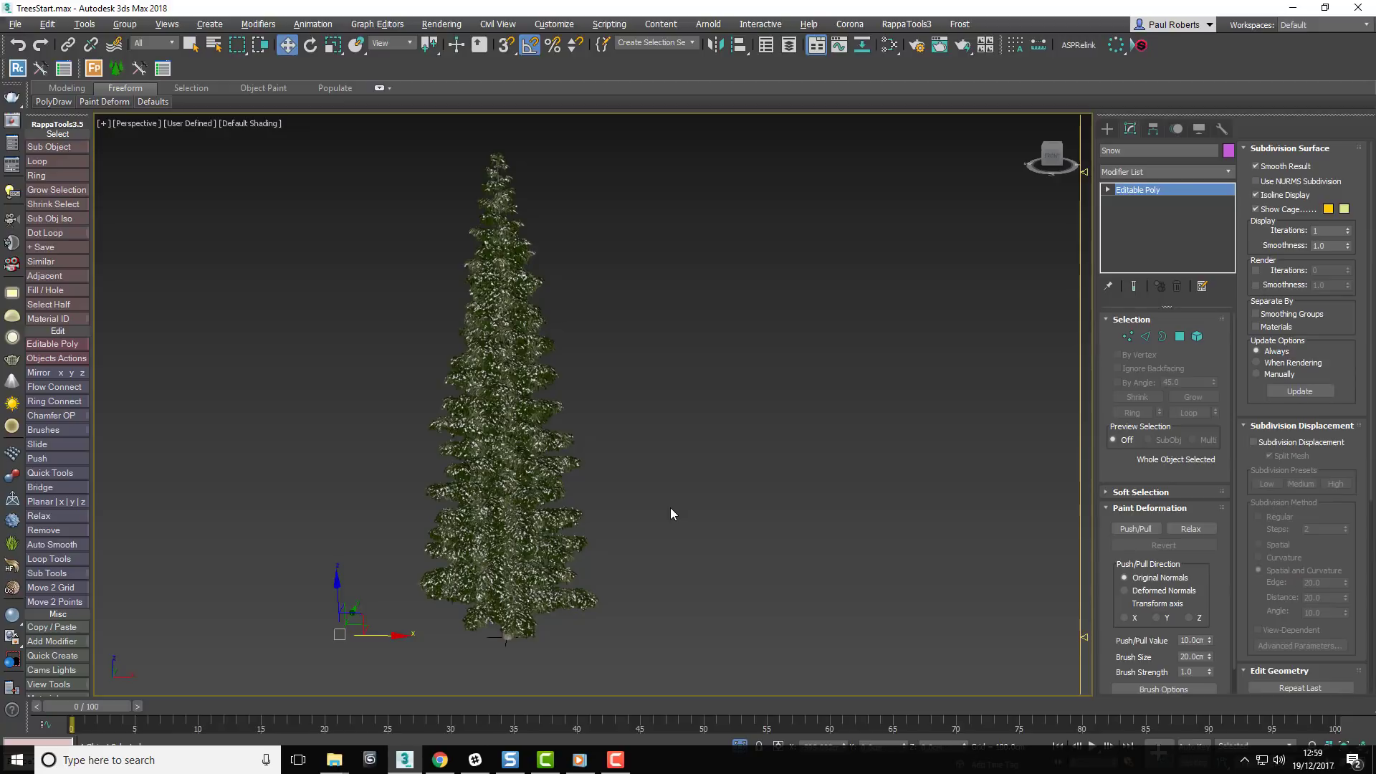
key(alt+q)
scroll(618, 489, up, 5)
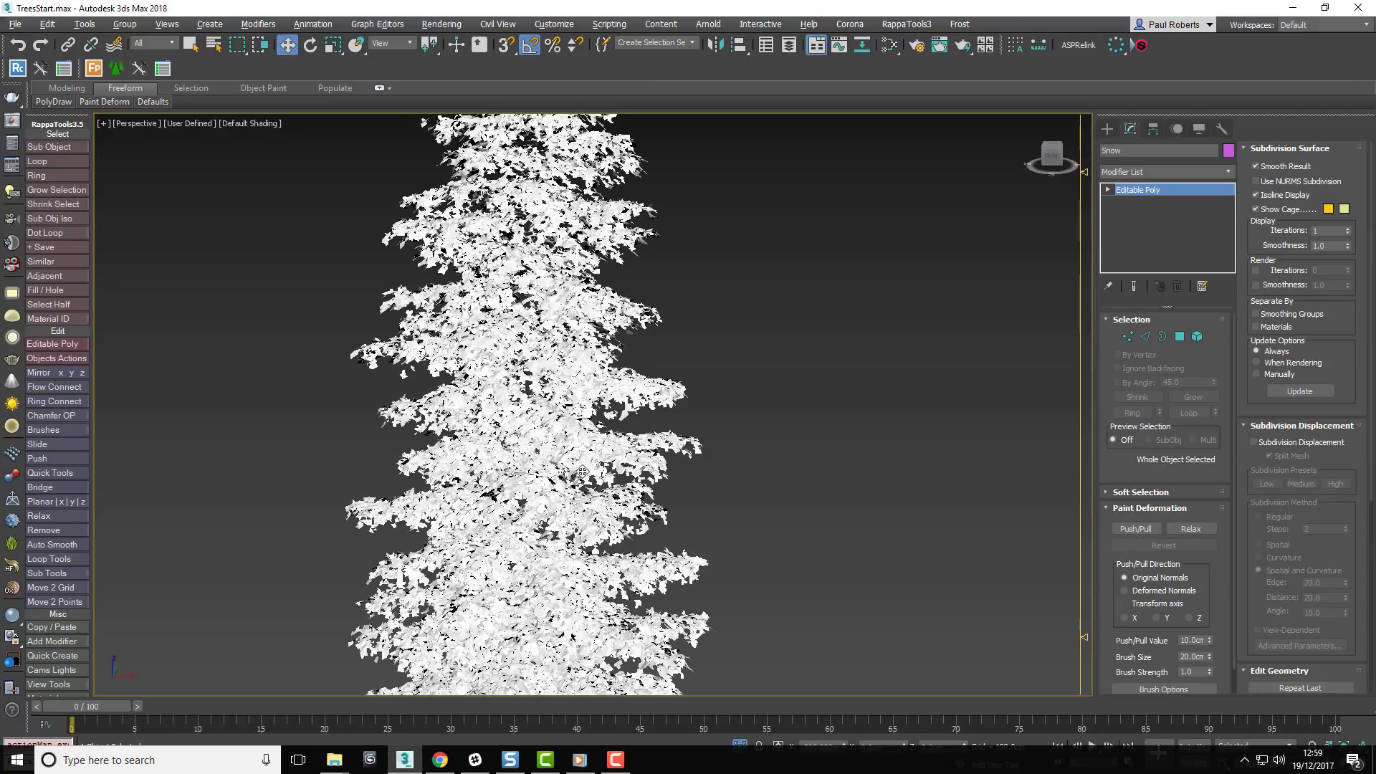
scroll(582, 471, down, 5)
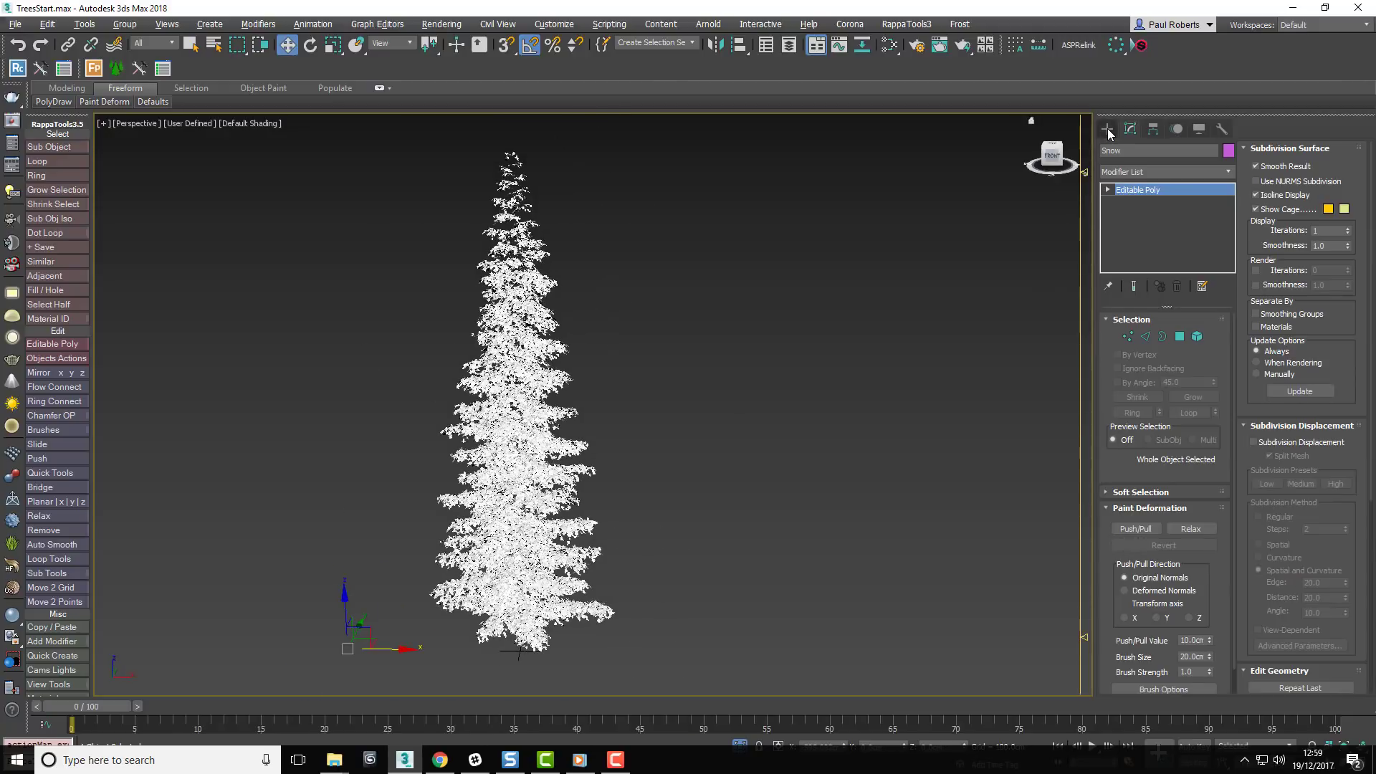
- Create a Thinkbox Frost object beside the snow mesh with an icon size of about 275 cm
click(1107, 129)
click(1138, 169)
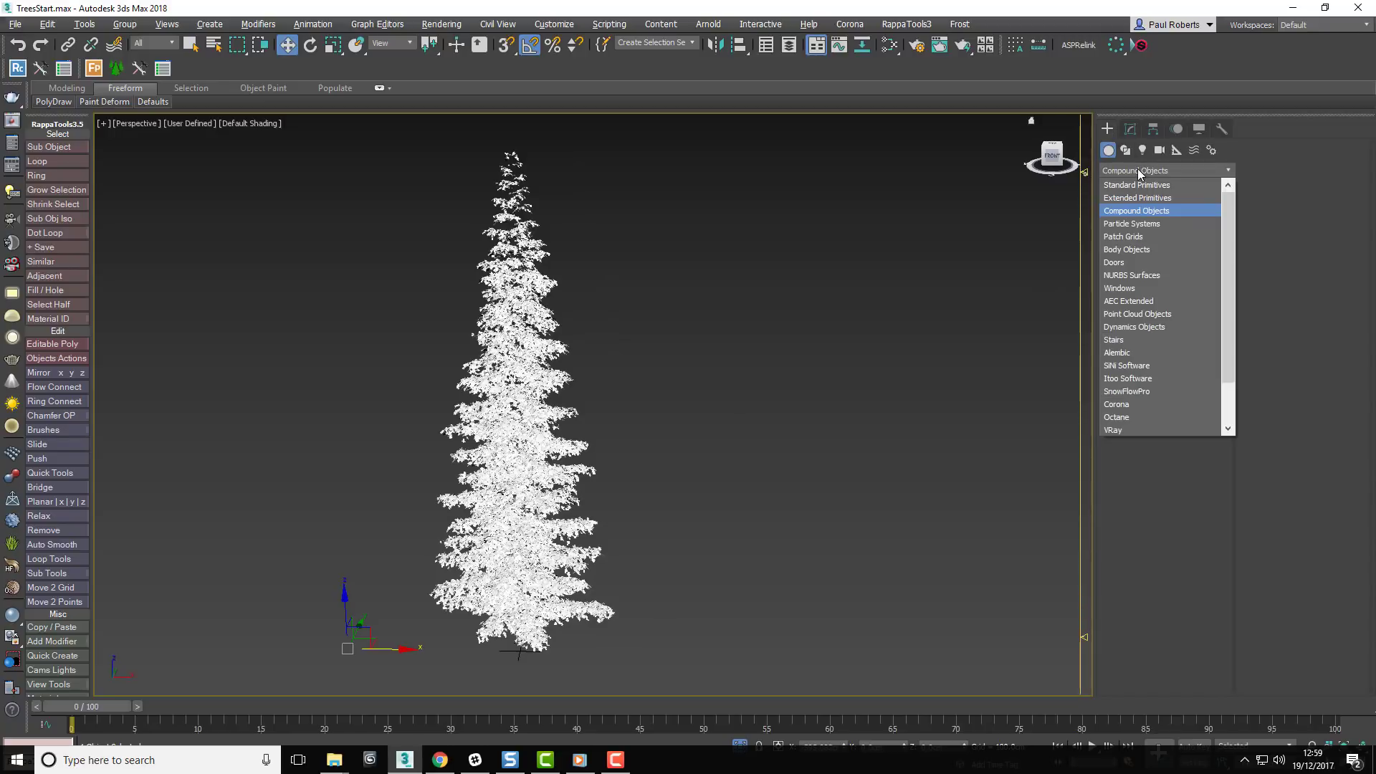
scroll(1161, 295, down, 3)
click(1133, 376)
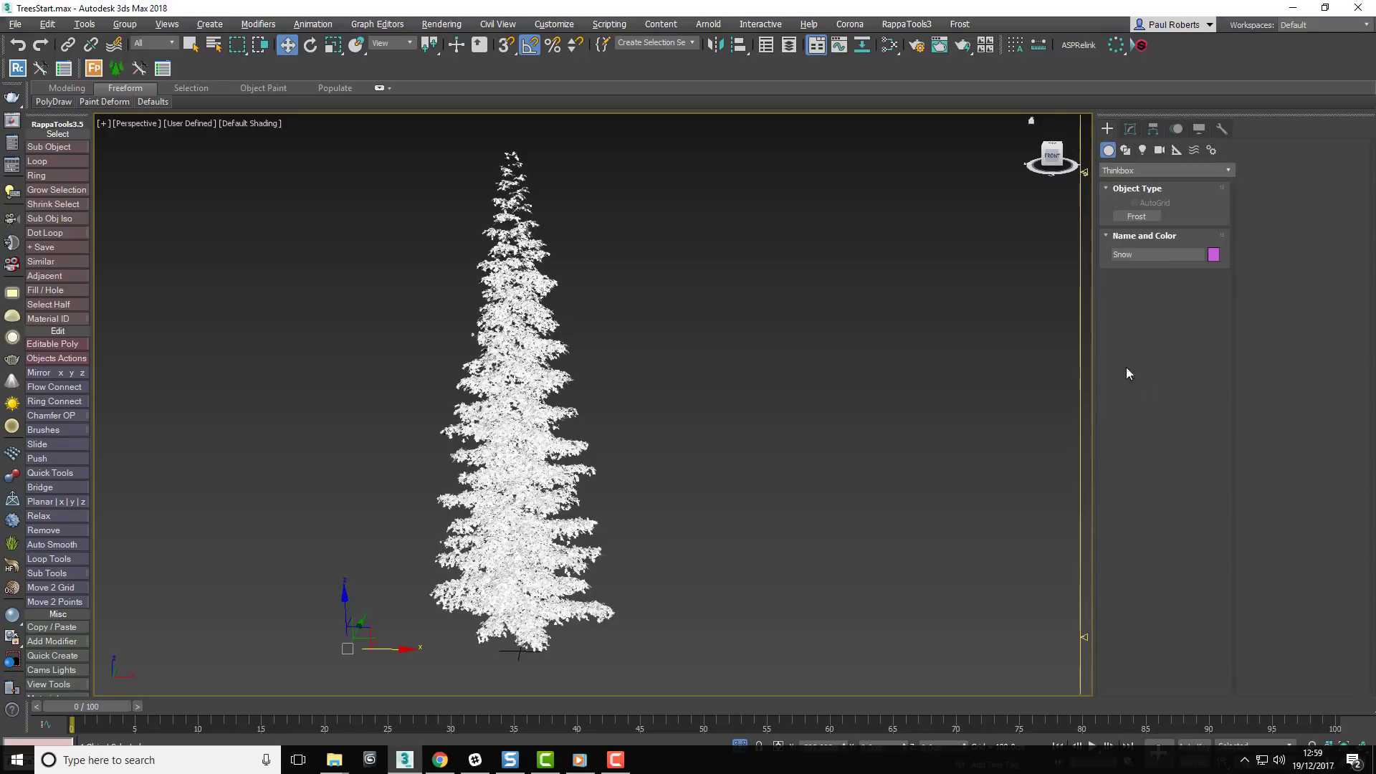
click(1154, 215)
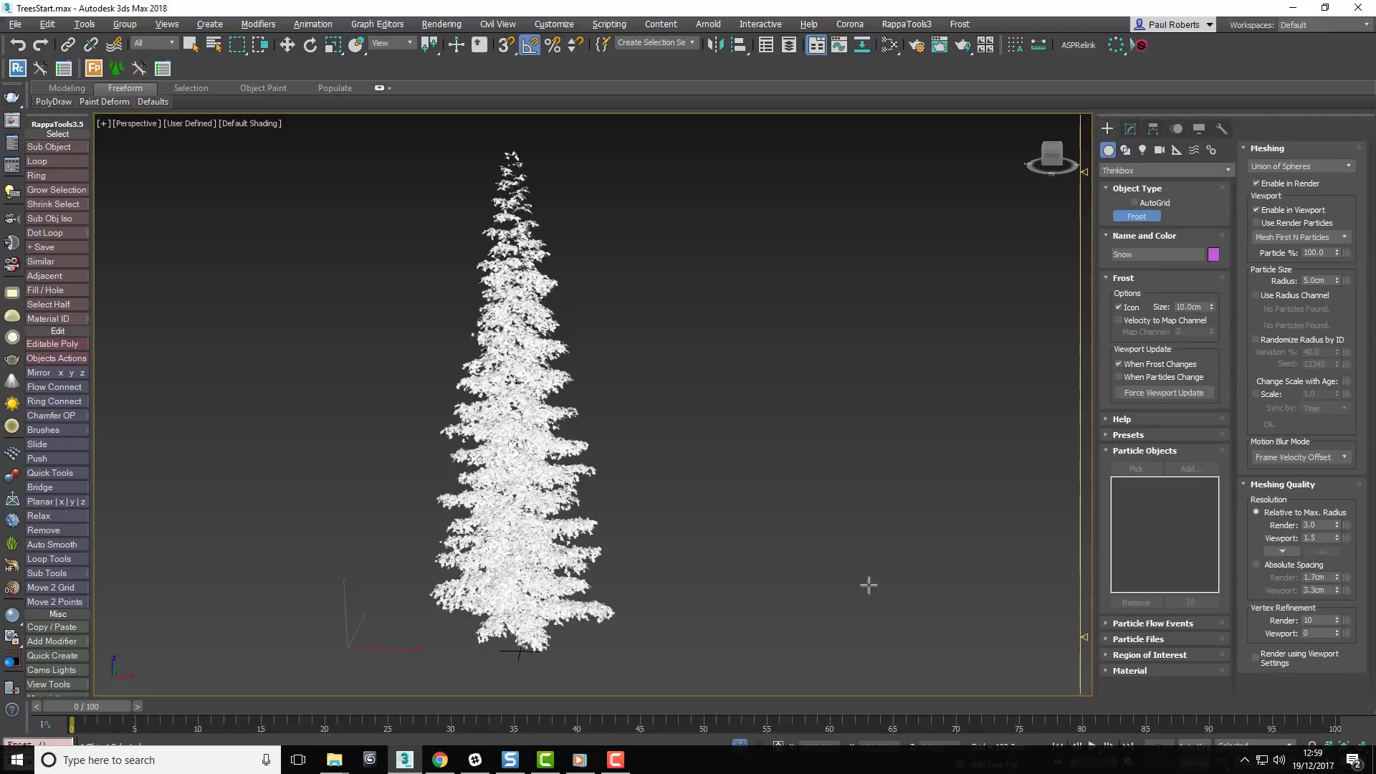
drag(743, 624, 764, 640)
right_click(763, 638)
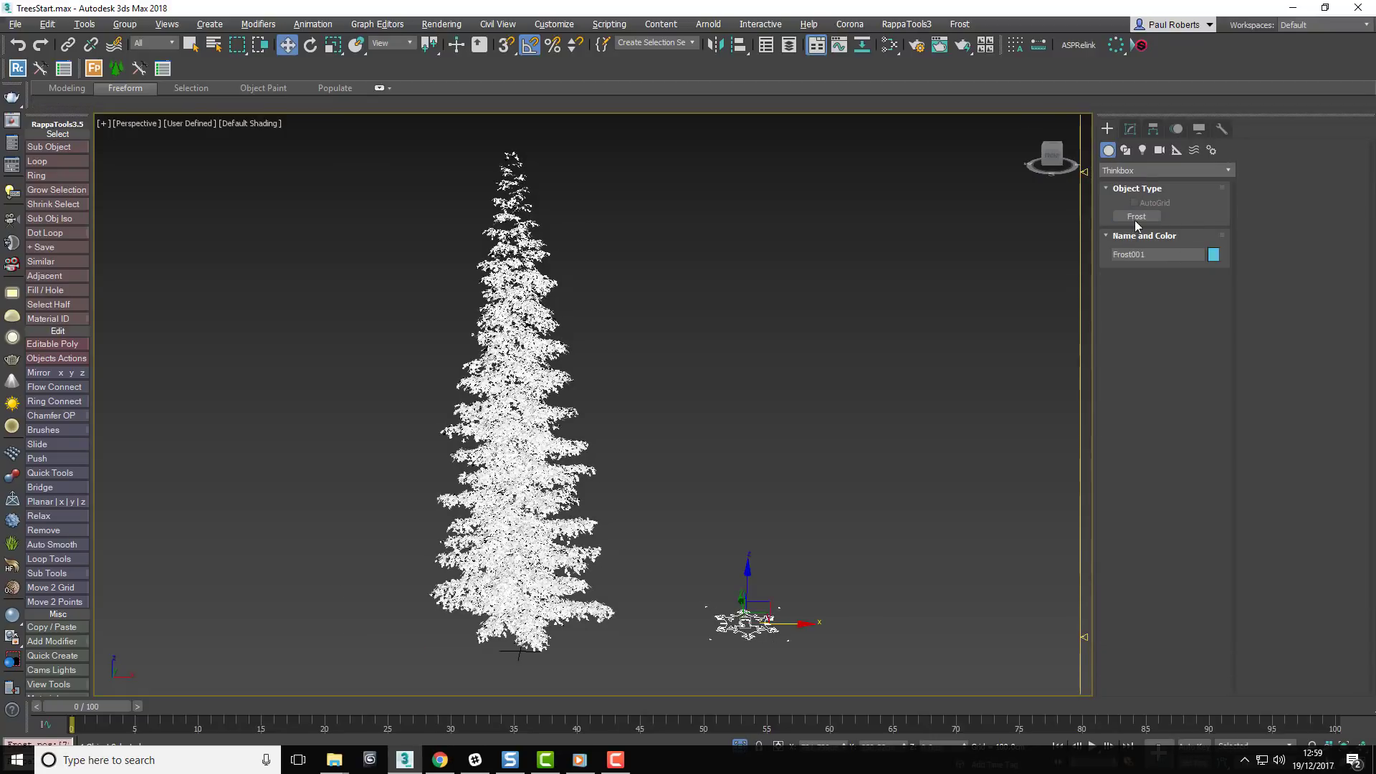
- Set the Frost object's meshing method to Metaballs with a particle radius of 5 cm
click(1131, 129)
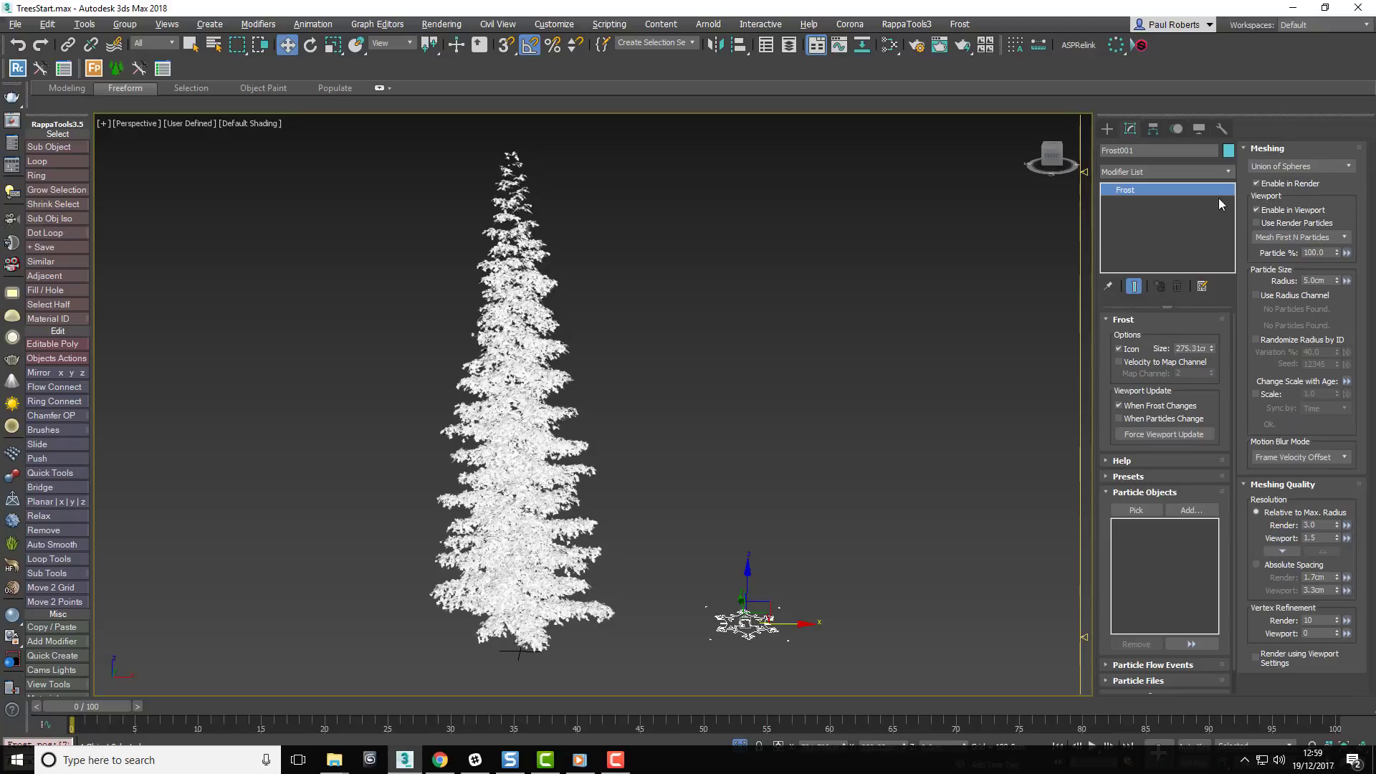
click(1283, 165)
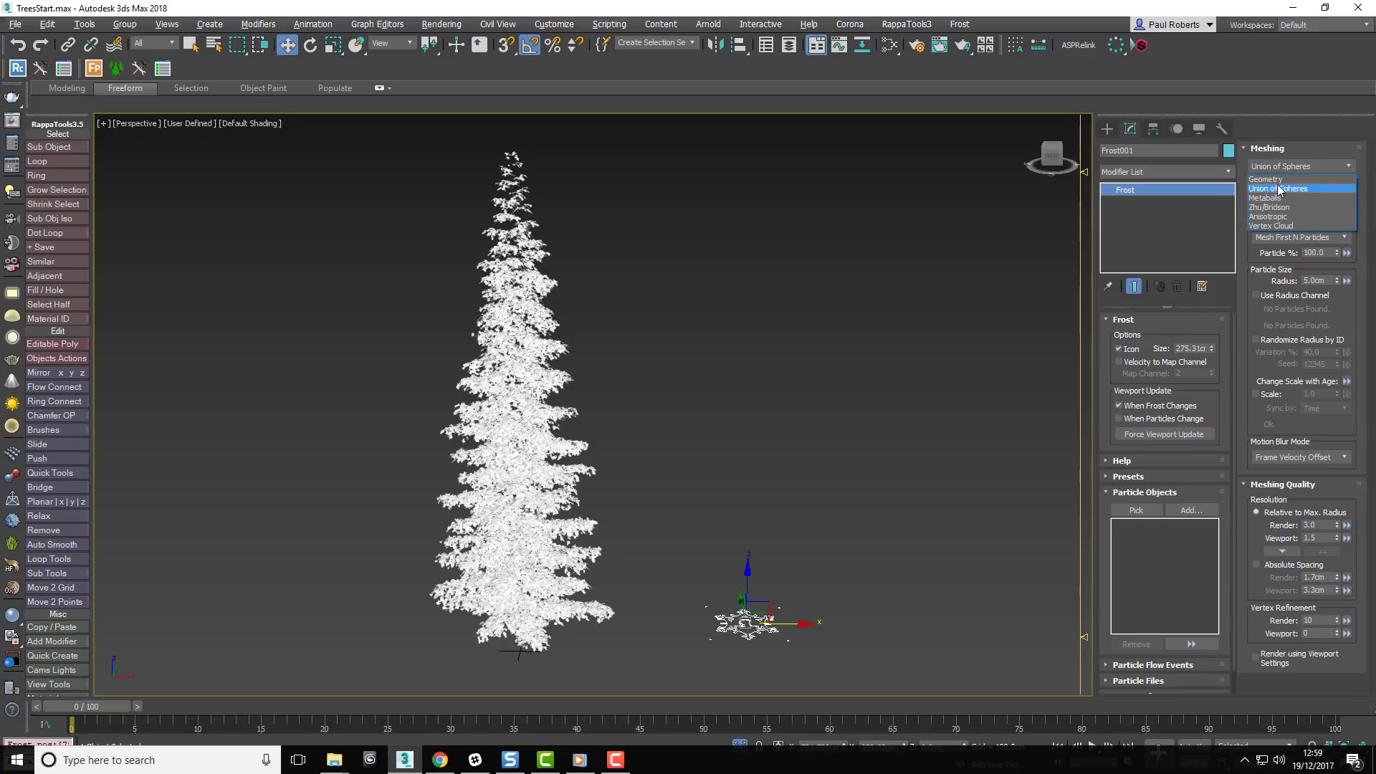
click(1271, 183)
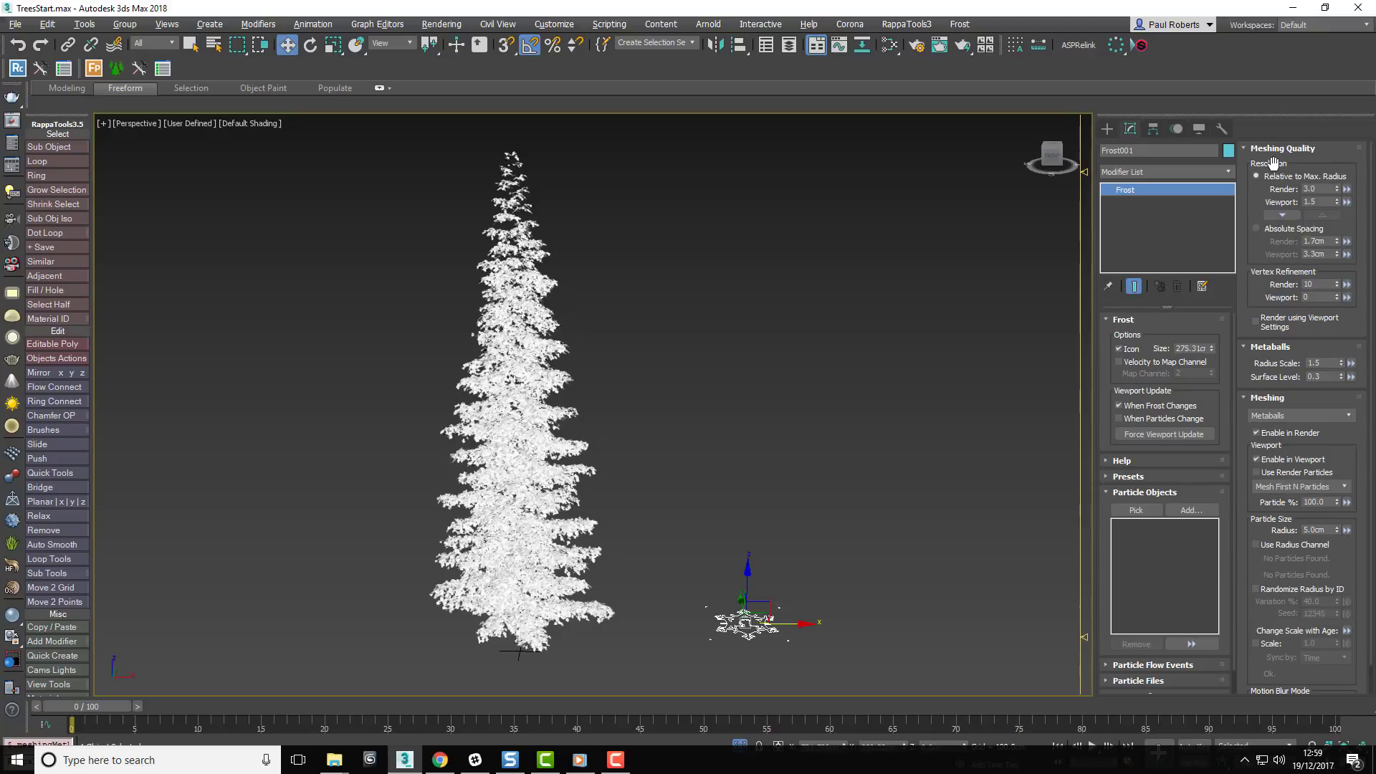
scroll(1284, 528, down, 2)
drag(1324, 499, 1281, 498)
text(4)
key(Return)
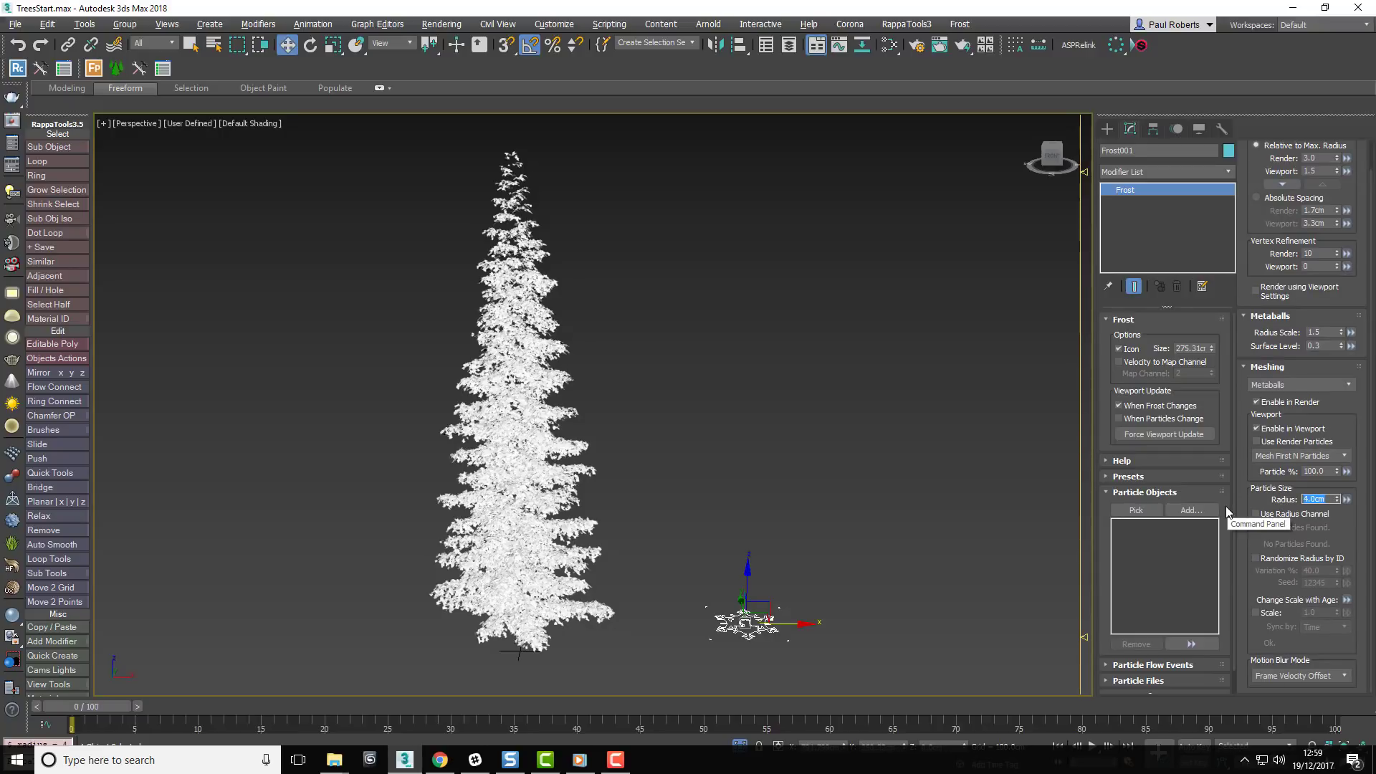
text(5)
key(Return)
drag(1267, 494, 1260, 487)
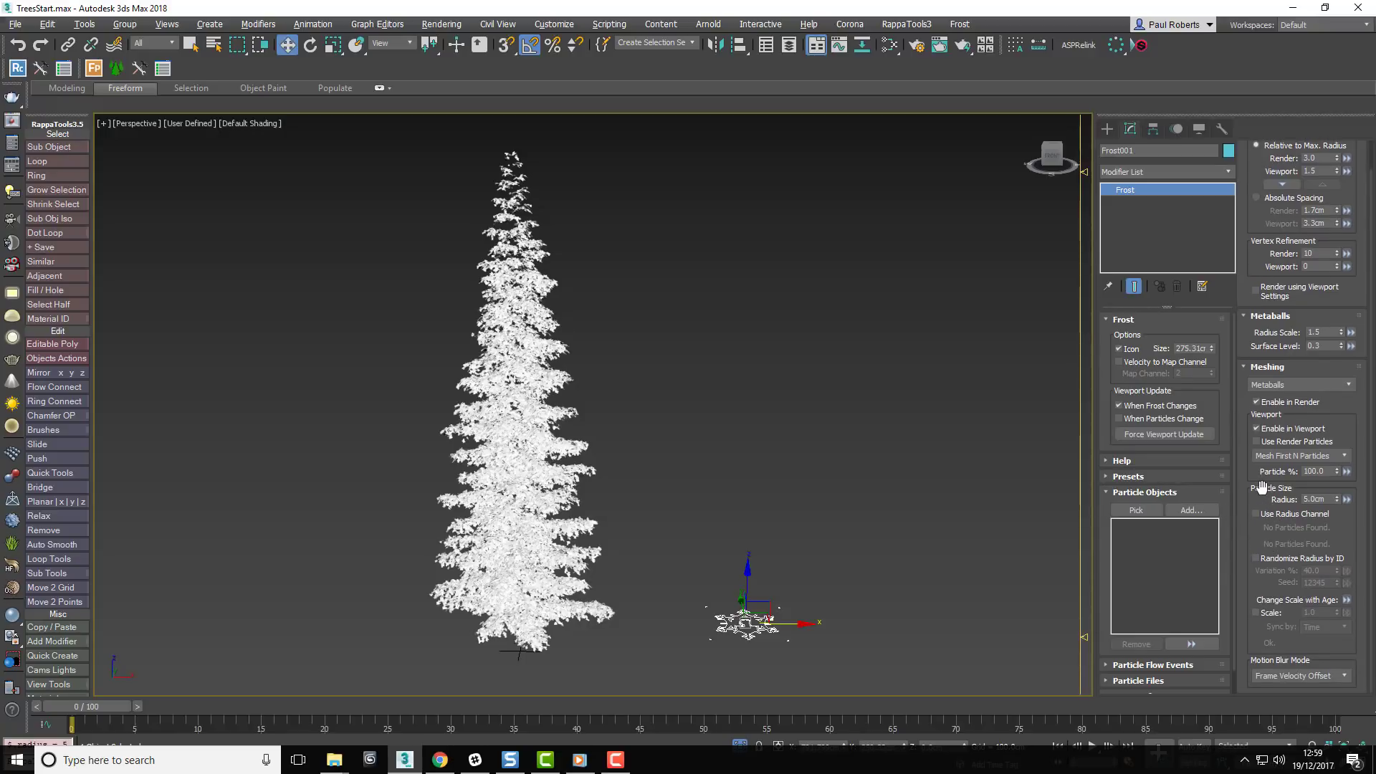
- Pick the Snow mesh as Frost's particle object and set the viewport meshing resolution to 1.0
click(1137, 509)
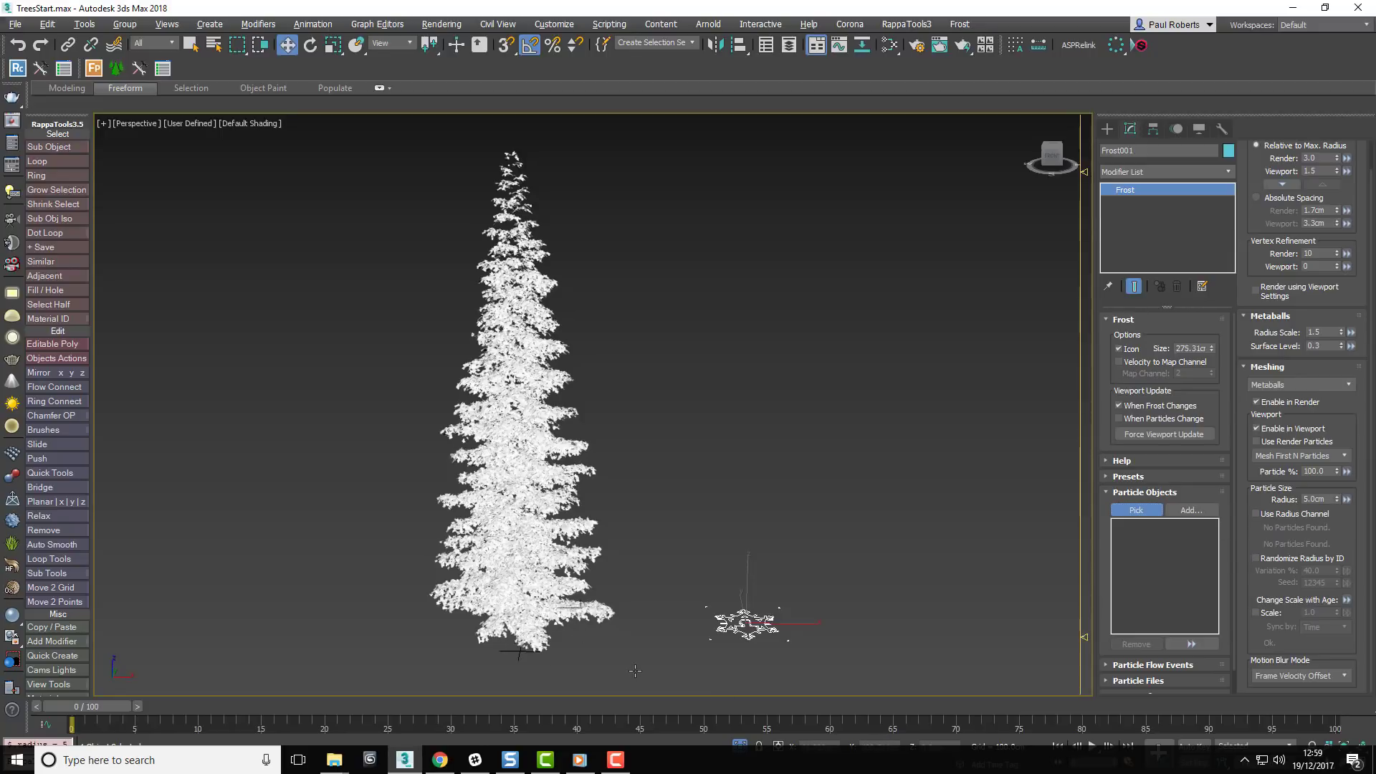
click(612, 621)
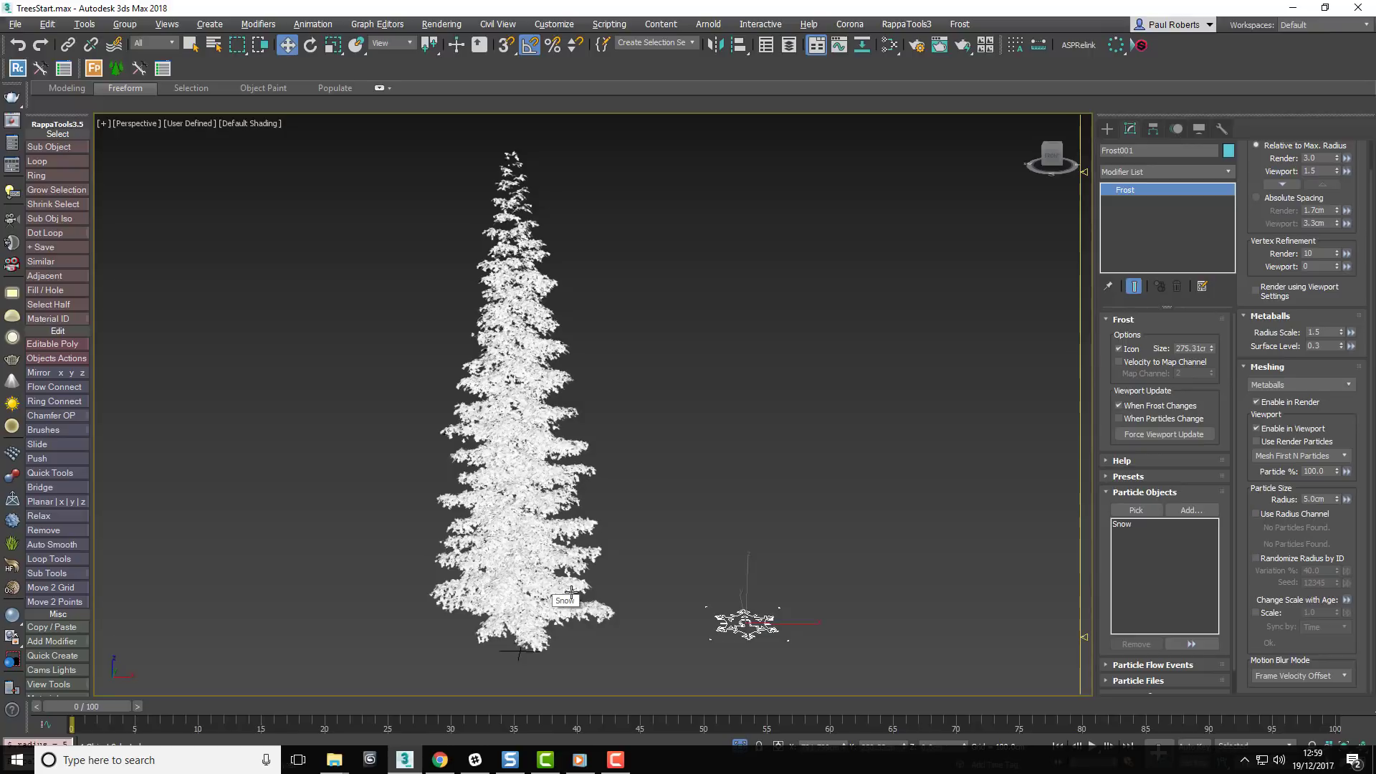
scroll(567, 572, up, 5)
alt+middle_drag(566, 572, 752, 502)
click(780, 506)
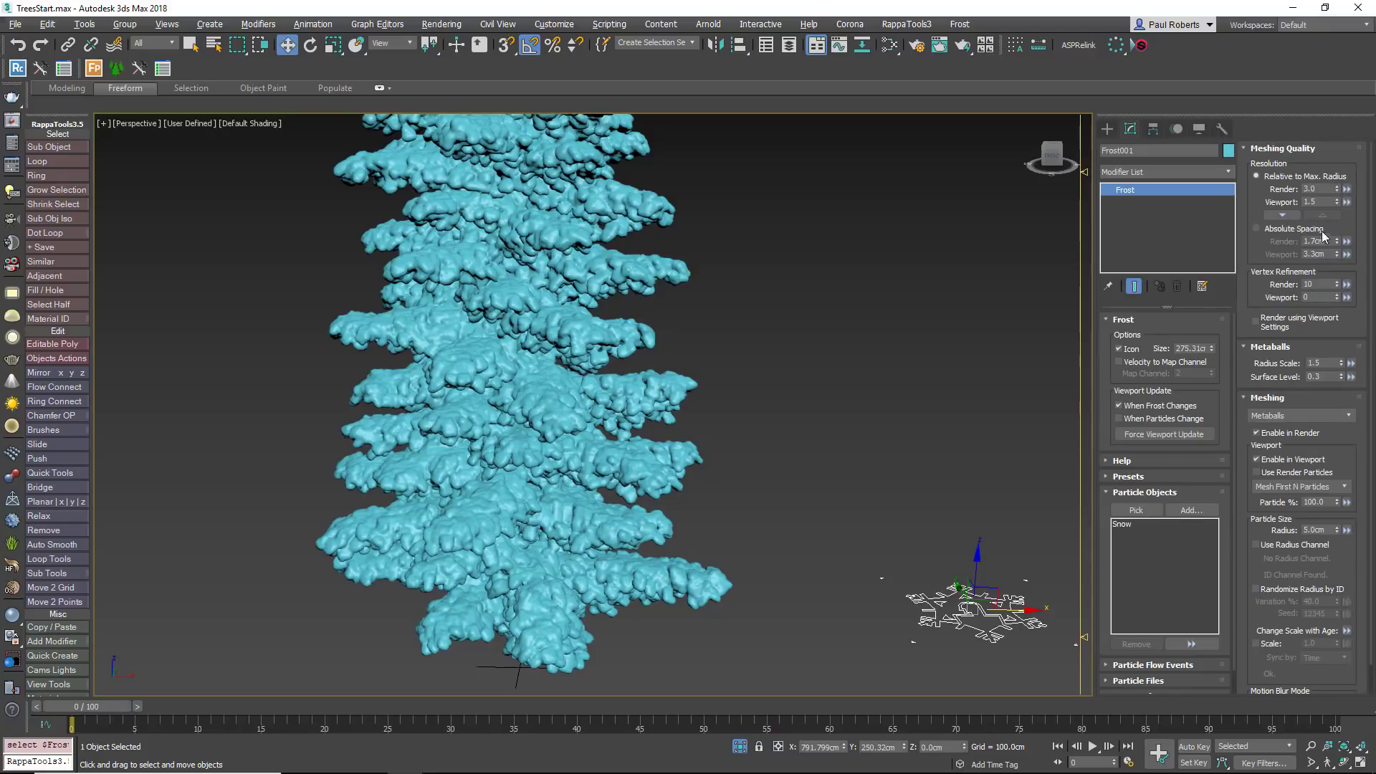
click(1328, 205)
key(Return)
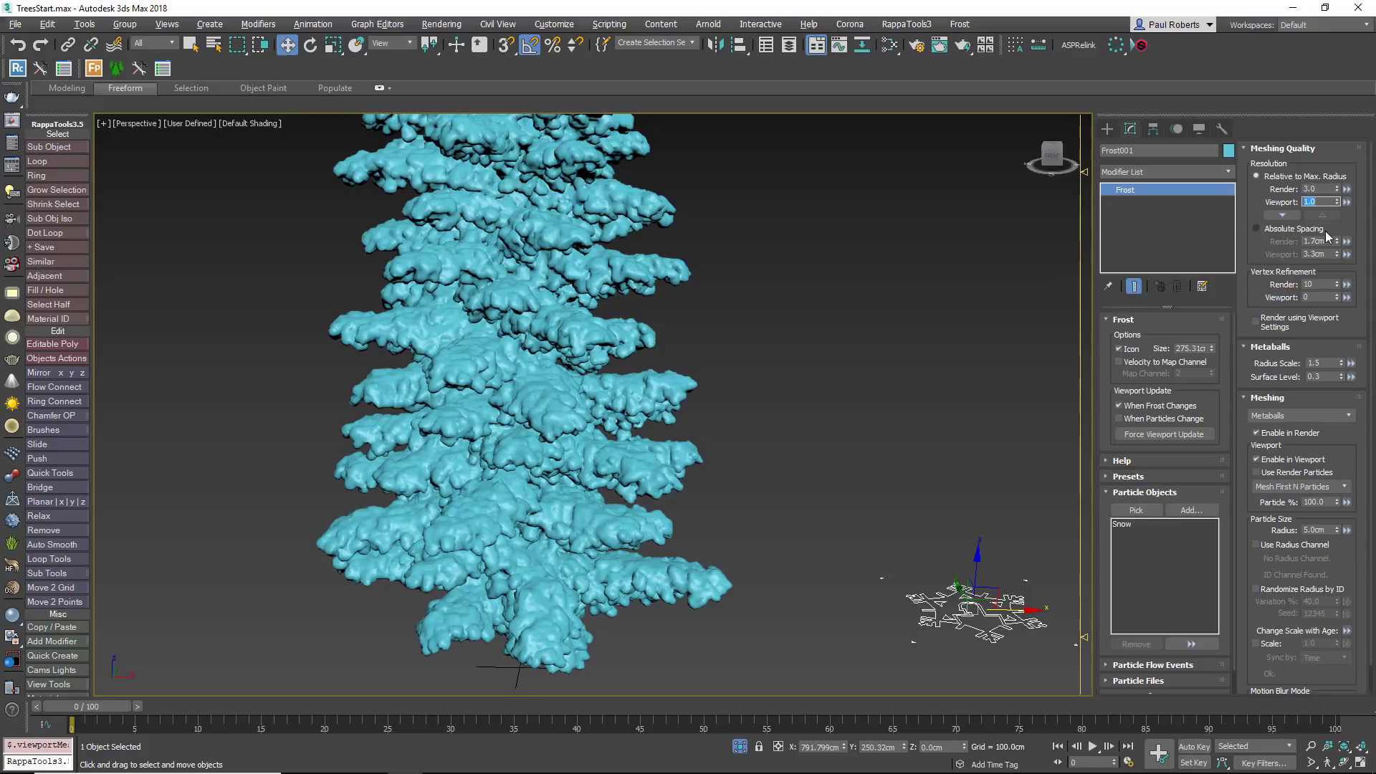
- Add a Relax modifier to the Frost object with a relax value of 1 and 5 iterations
click(1216, 172)
key(r)
key(Return)
double_click(1191, 338)
text(1)
double_click(1195, 358)
text(5)
key(Return)
middle_drag(820, 393, 765, 306)
scroll(764, 306, down, 5)
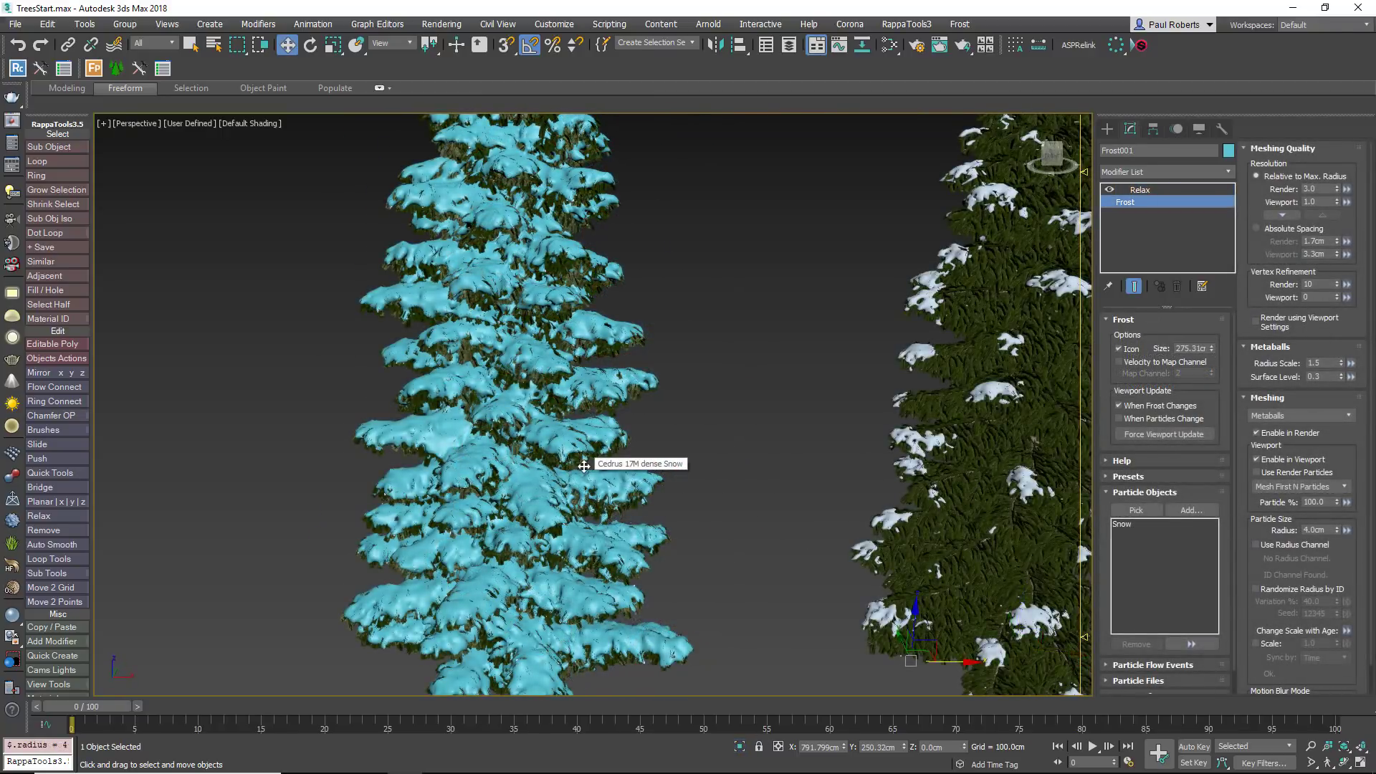
- Assign the SnowOnly material to the Frost snow mesh using the Slate Material Editor
key(m)
drag(664, 582, 596, 306)
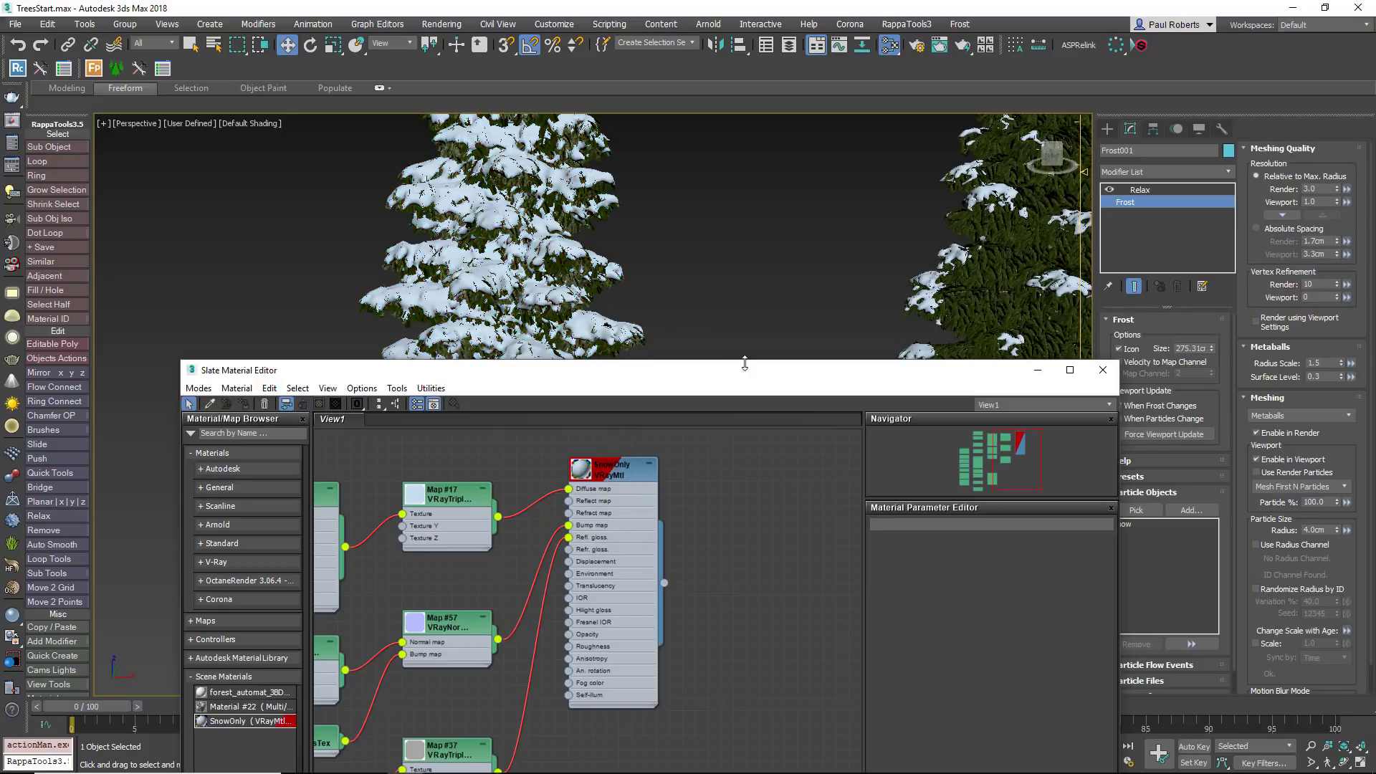
click(1106, 379)
click(762, 434)
- Remove the UVW Map modifier from the Cedrus 17M dense Snow tree and attach the Frost snow mesh to it
click(624, 495)
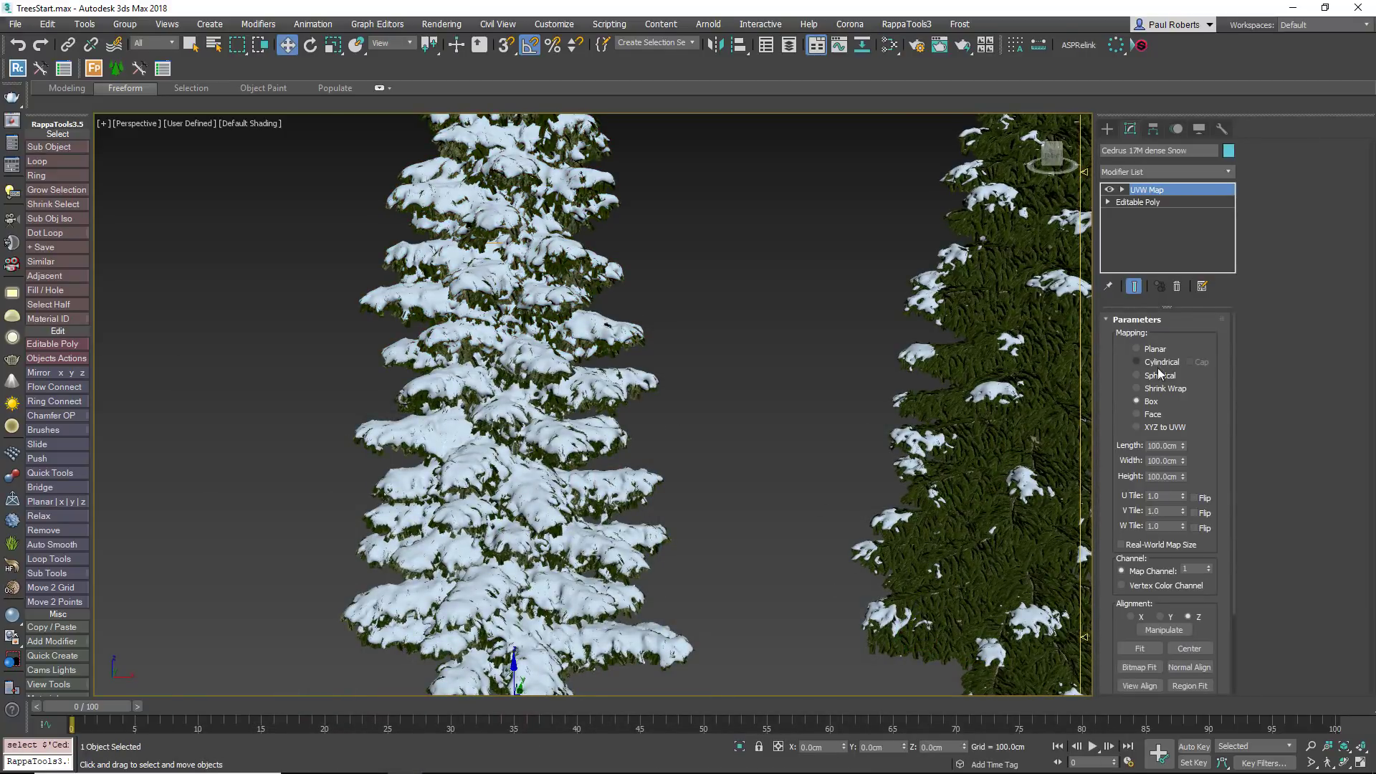
click(1177, 287)
scroll(1255, 550, down, 2)
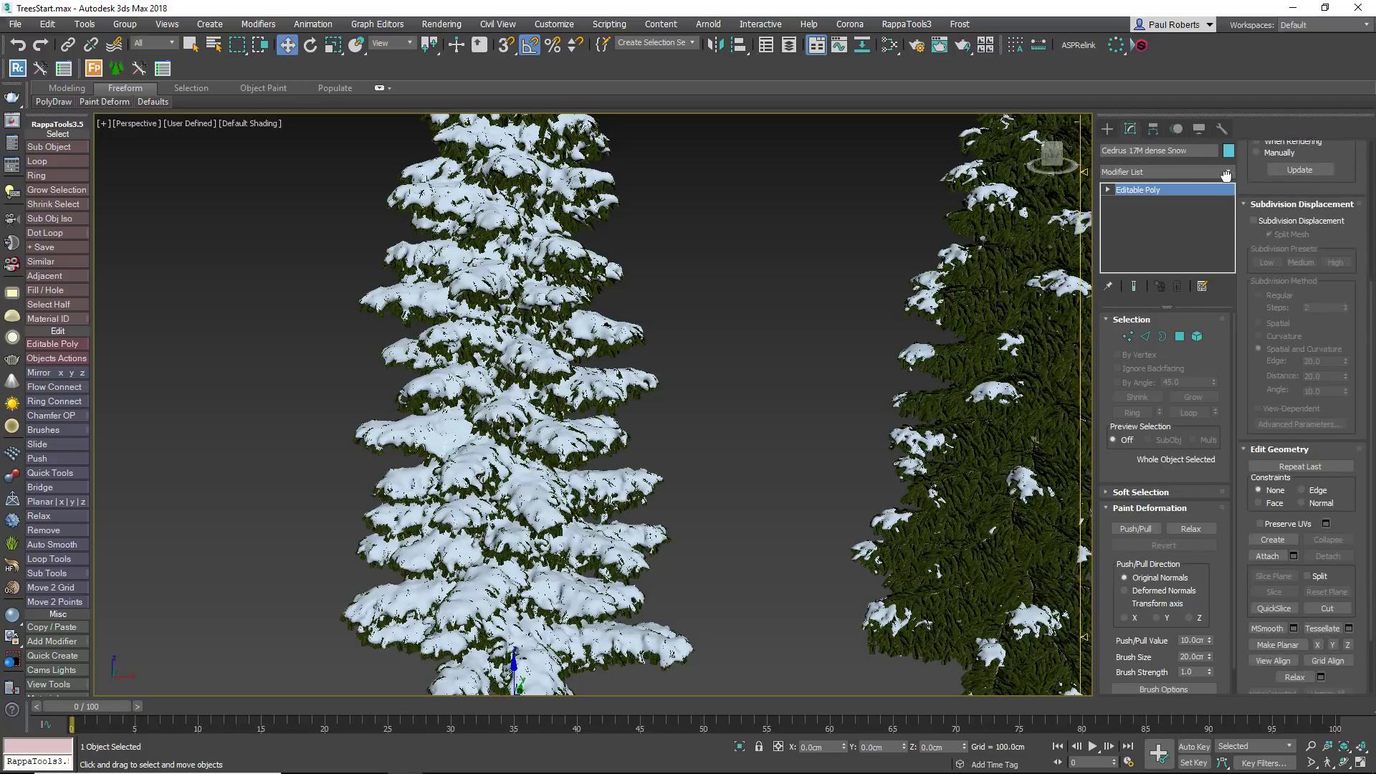
click(1254, 551)
click(604, 443)
click(761, 375)
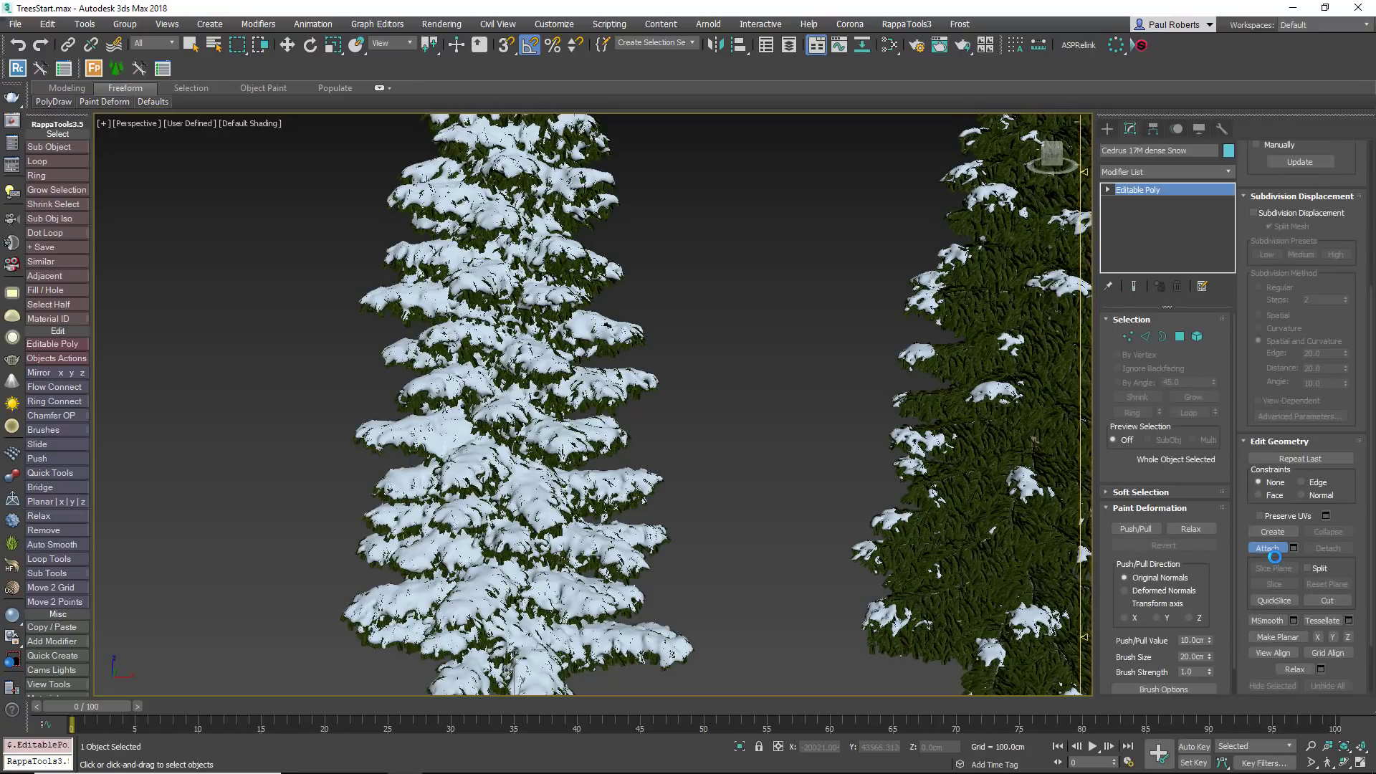
click(1273, 549)
scroll(847, 583, down, 5)
middle_drag(849, 583, 591, 554)
scroll(591, 555, up, 6)
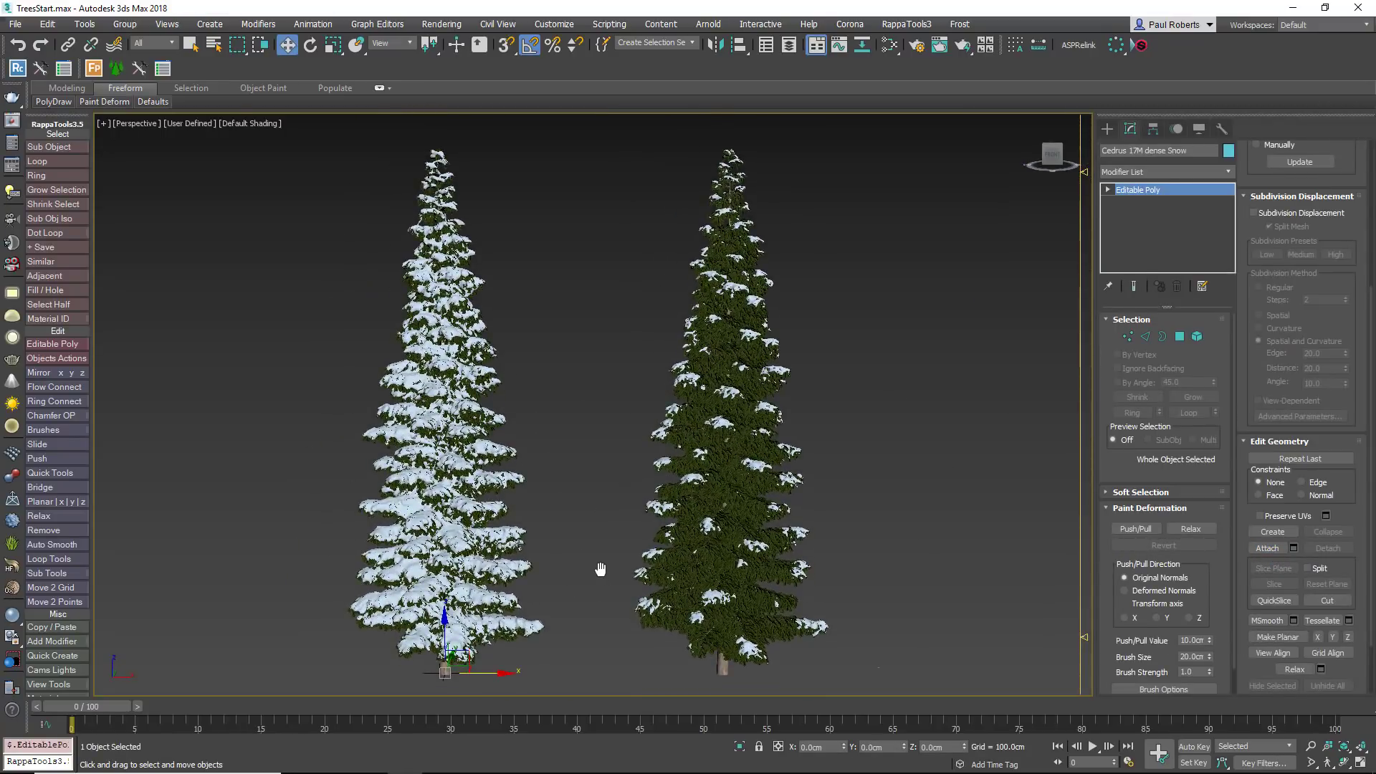
click(573, 557)
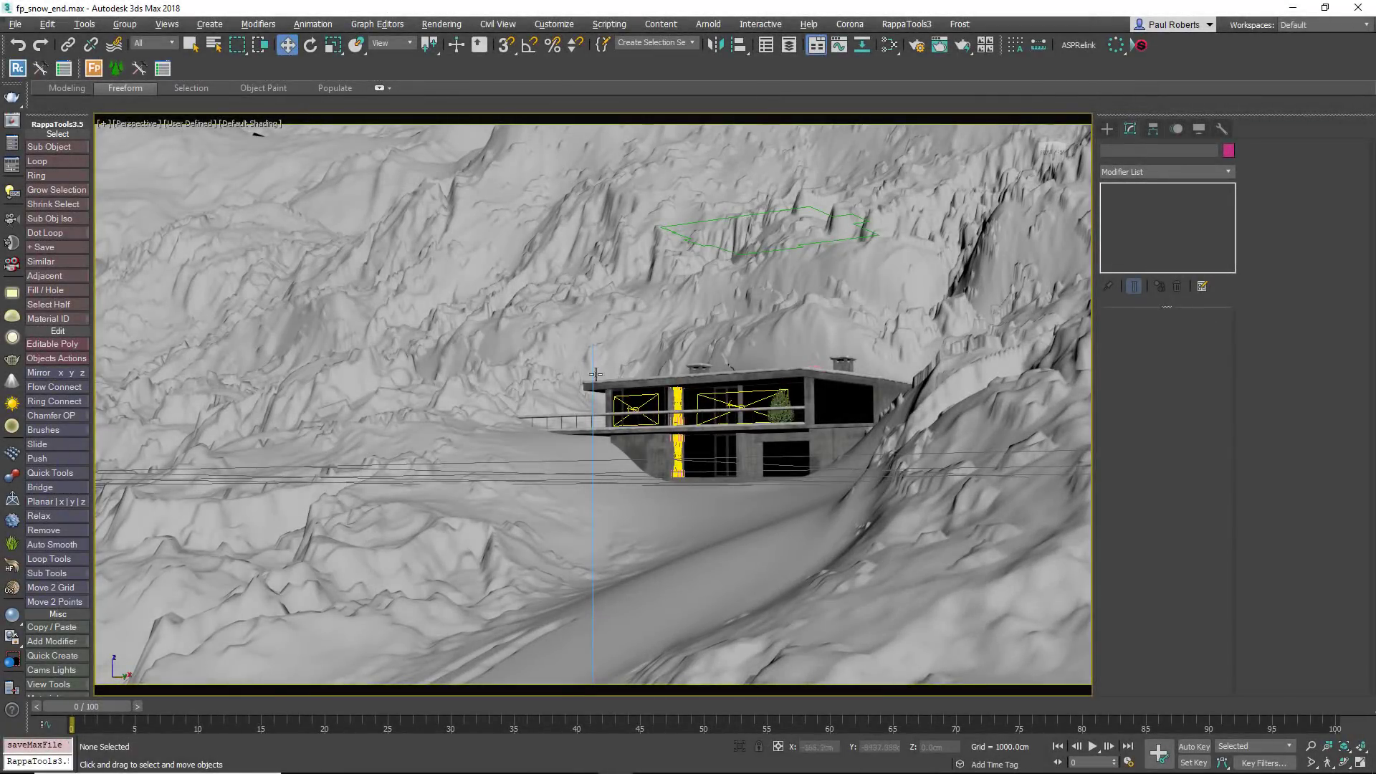
- Examine the mountain terrain, the house and the snowy source plants in the fp_snow_end.max scene
scroll(546, 394, down, 5)
alt+middle_drag(555, 390, 589, 435)
scroll(578, 430, down, 4)
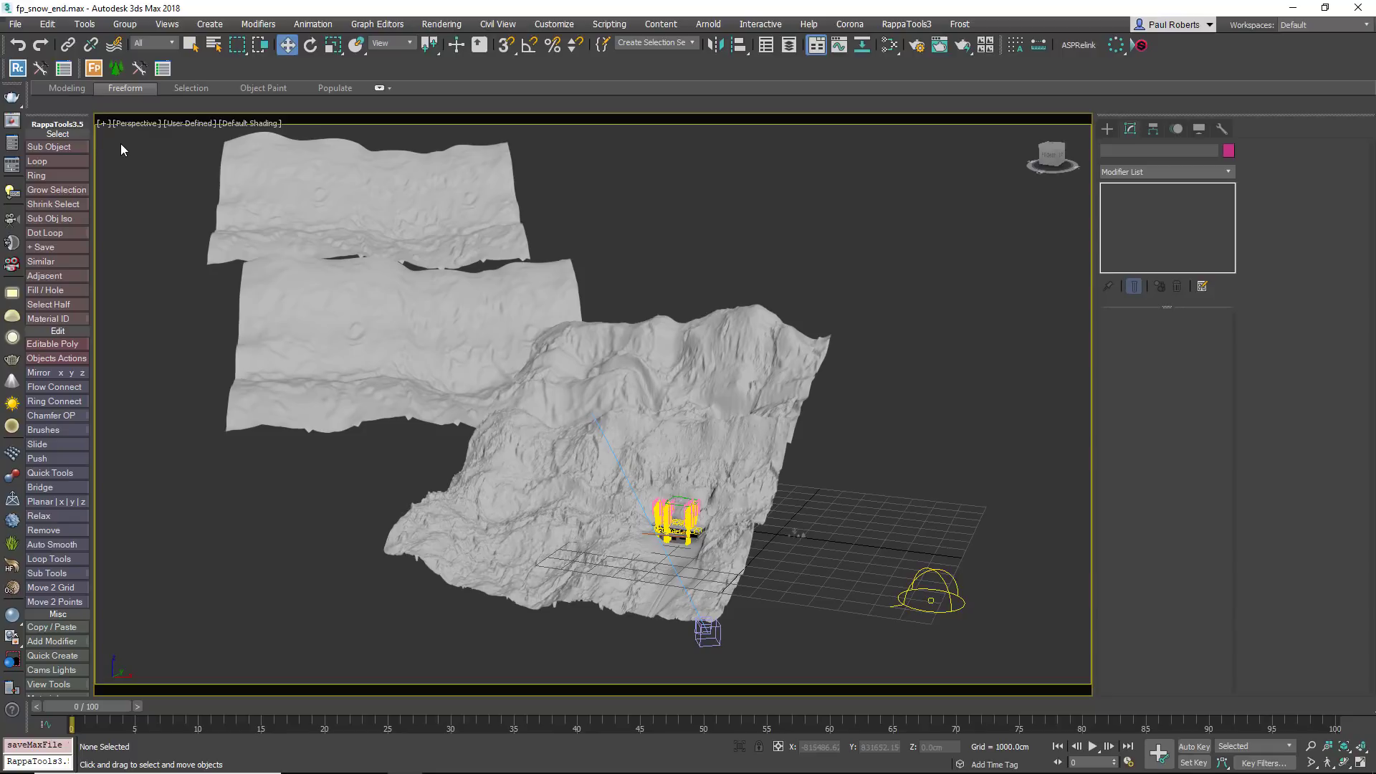
alt+middle_drag(611, 375, 446, 402)
scroll(346, 441, up, 6)
middle_drag(230, 503, 410, 423)
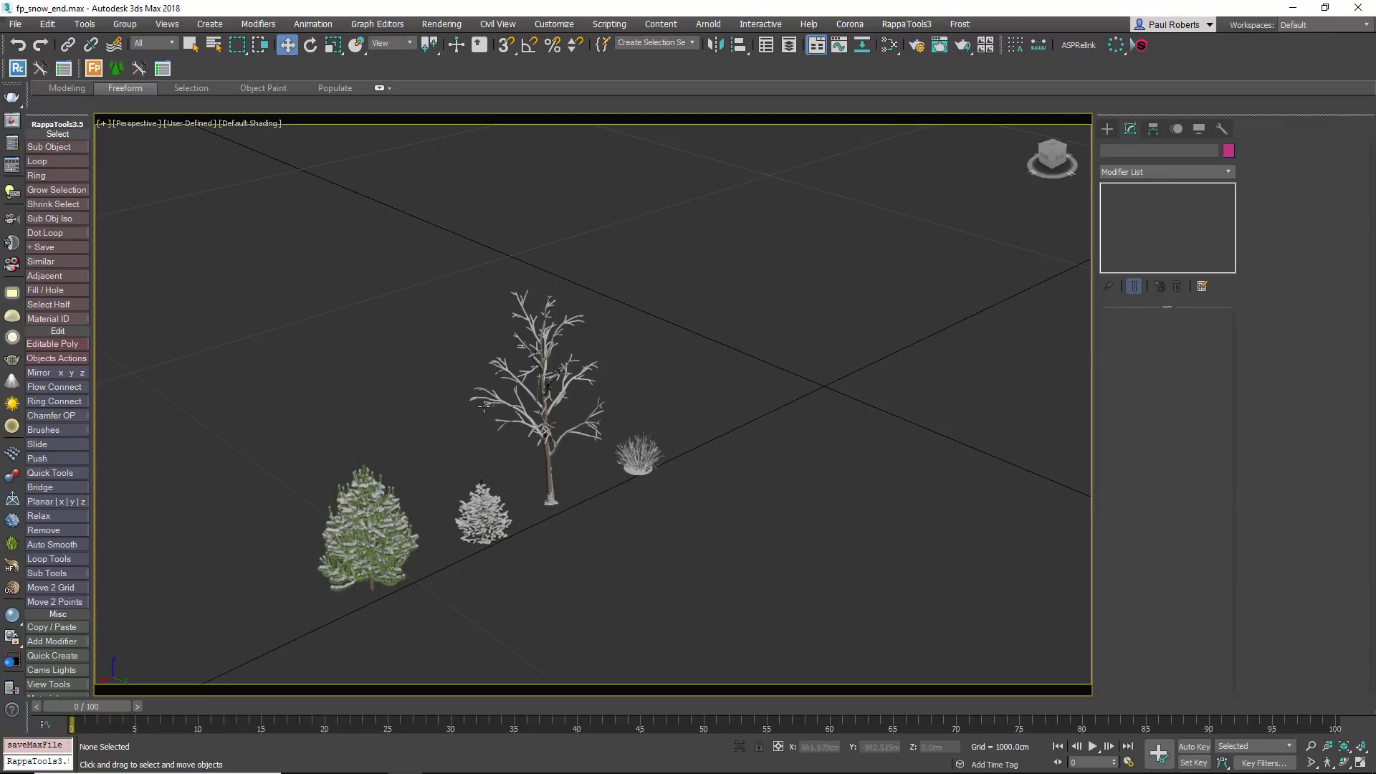
- Bring the snowy cedars into the scene by adding TreesStart.max as an XRef Objects file
click(16, 25)
mouse_move(74, 272)
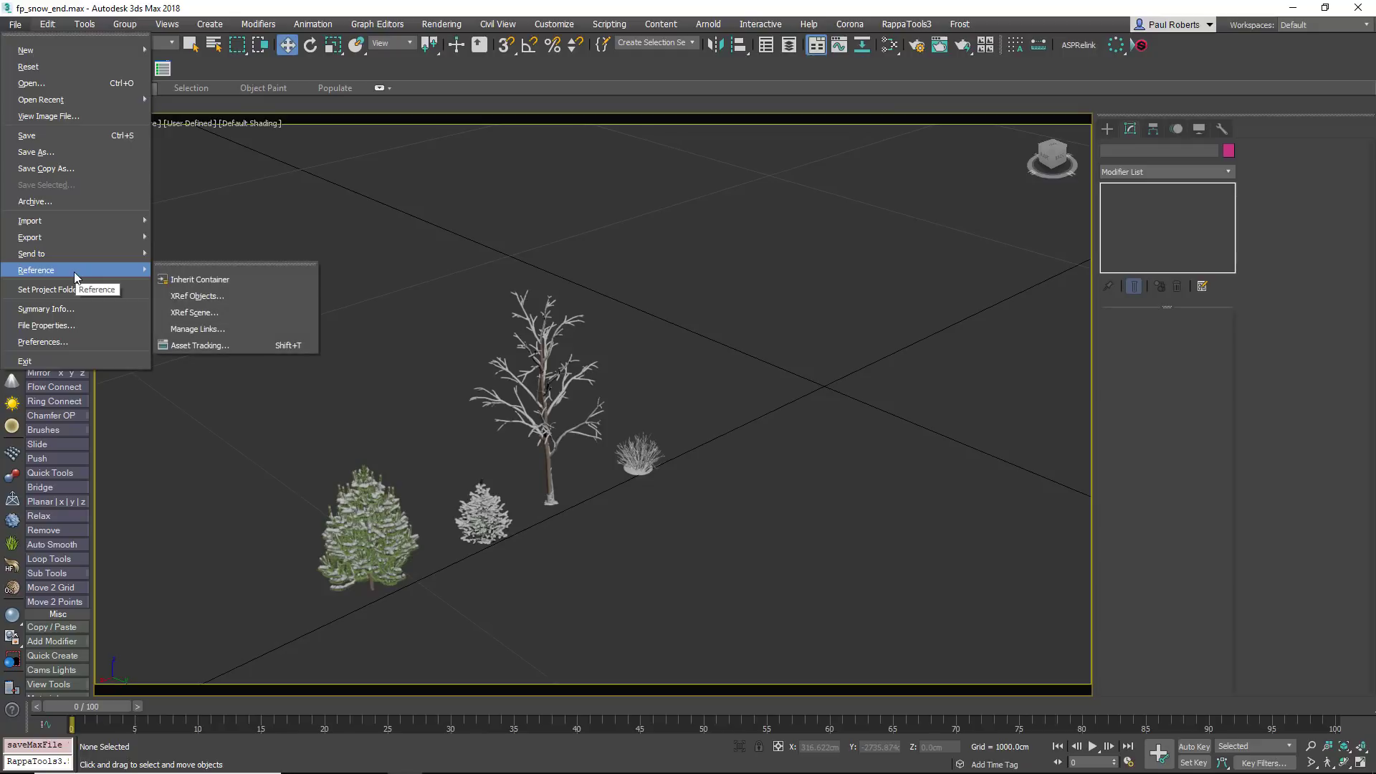
click(192, 294)
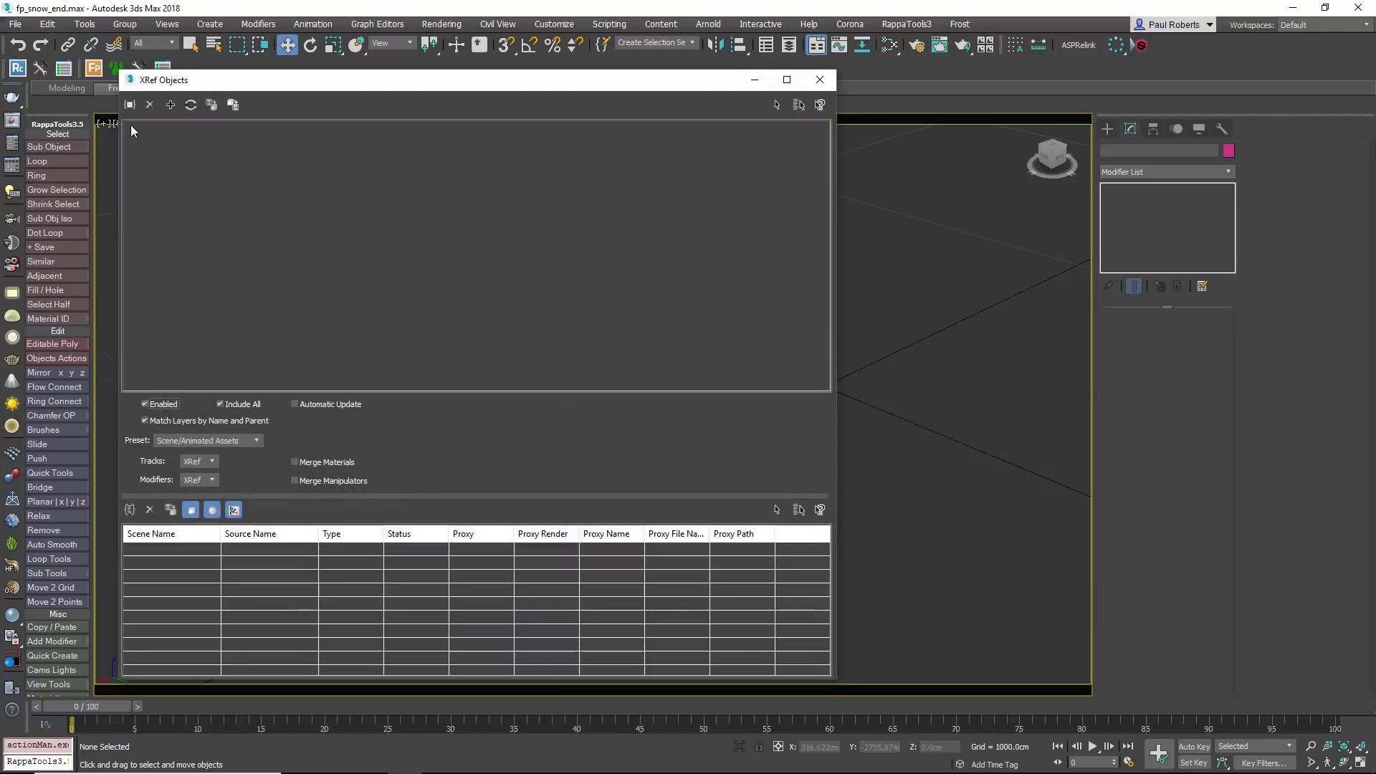
click(125, 105)
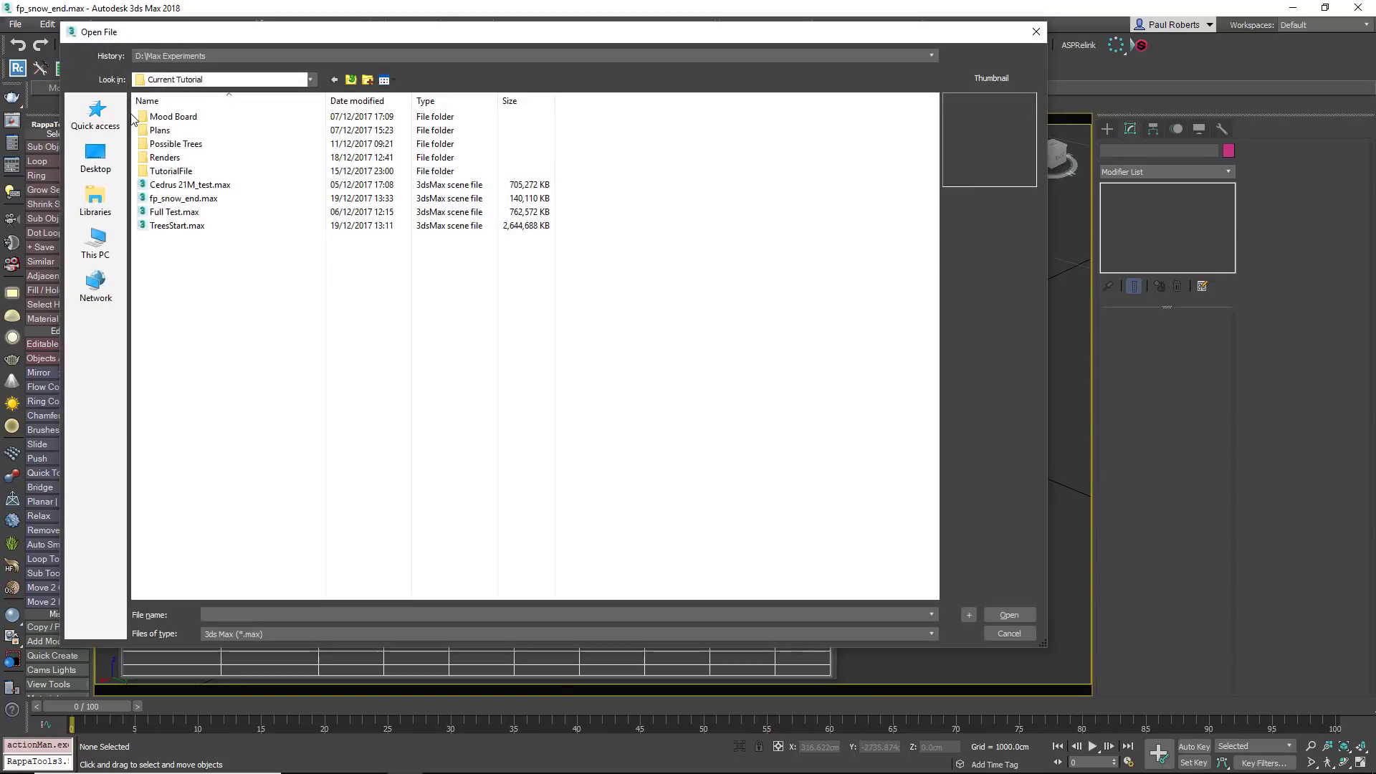
click(202, 228)
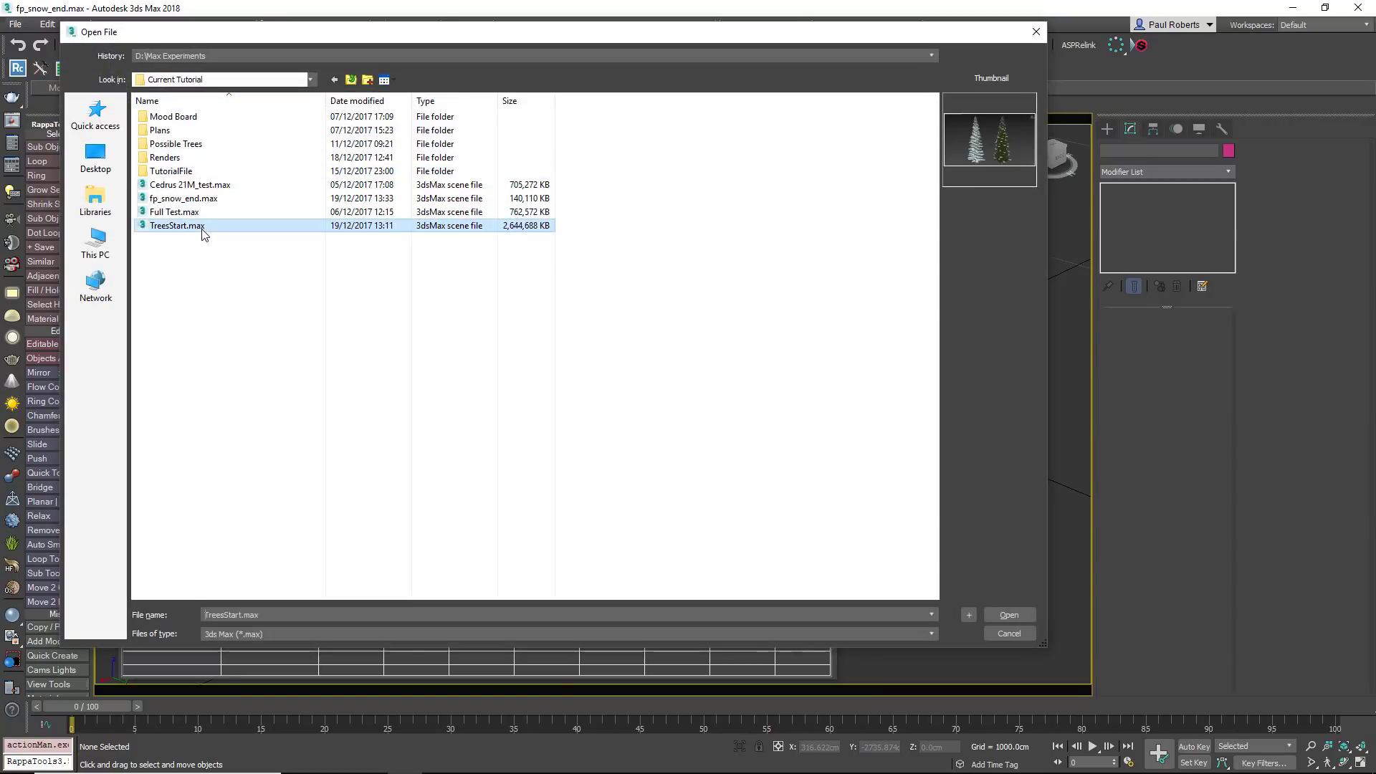
click(1009, 615)
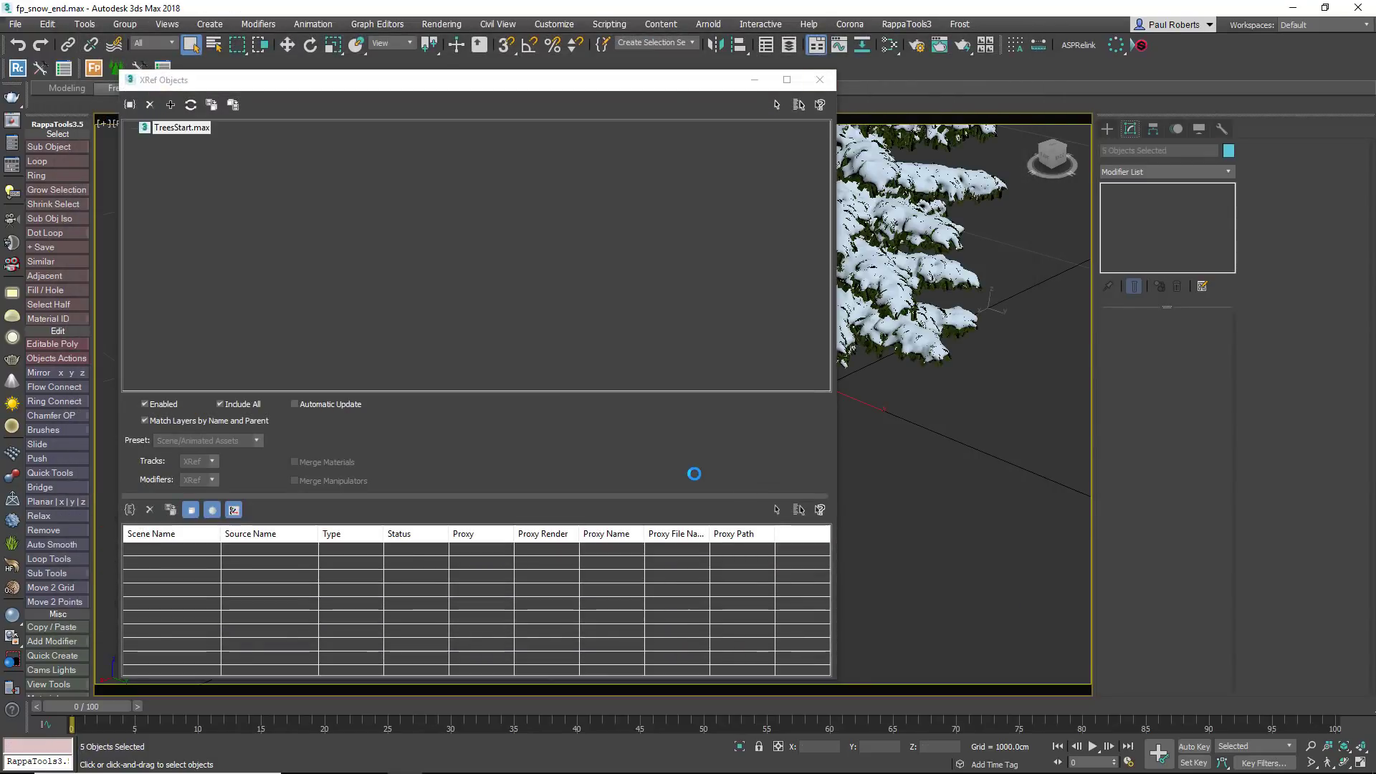
click(805, 123)
- Move the referenced cedar trees next to the existing source plants beside the terrain
scroll(750, 390, down, 3)
alt+middle_drag(750, 390, 627, 520)
click(627, 520)
key(w)
drag(538, 610, 813, 502)
alt+middle_drag(813, 514, 917, 555)
- Create a Forest Pro object scattered over the Terrain Foreground mesh and show its parameters
click(94, 68)
click(462, 500)
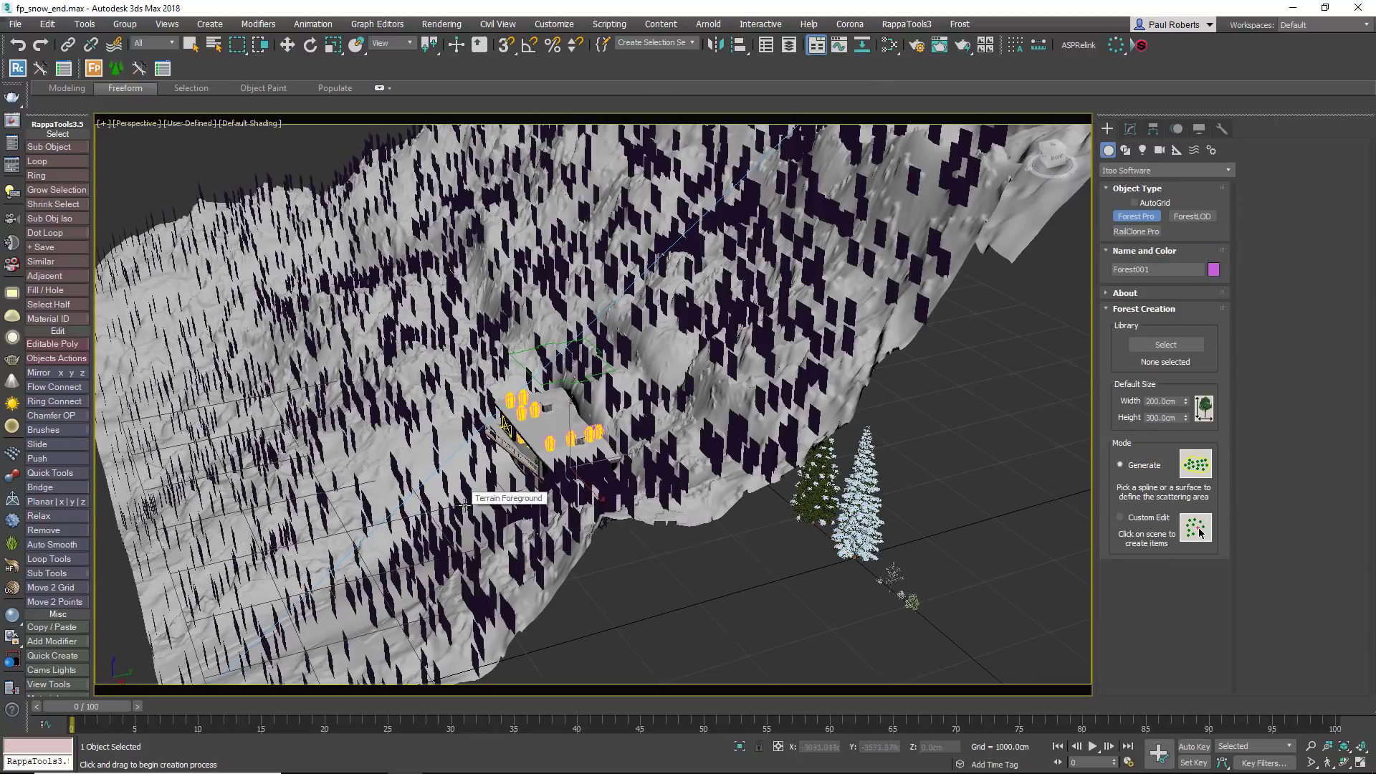
click(1132, 129)
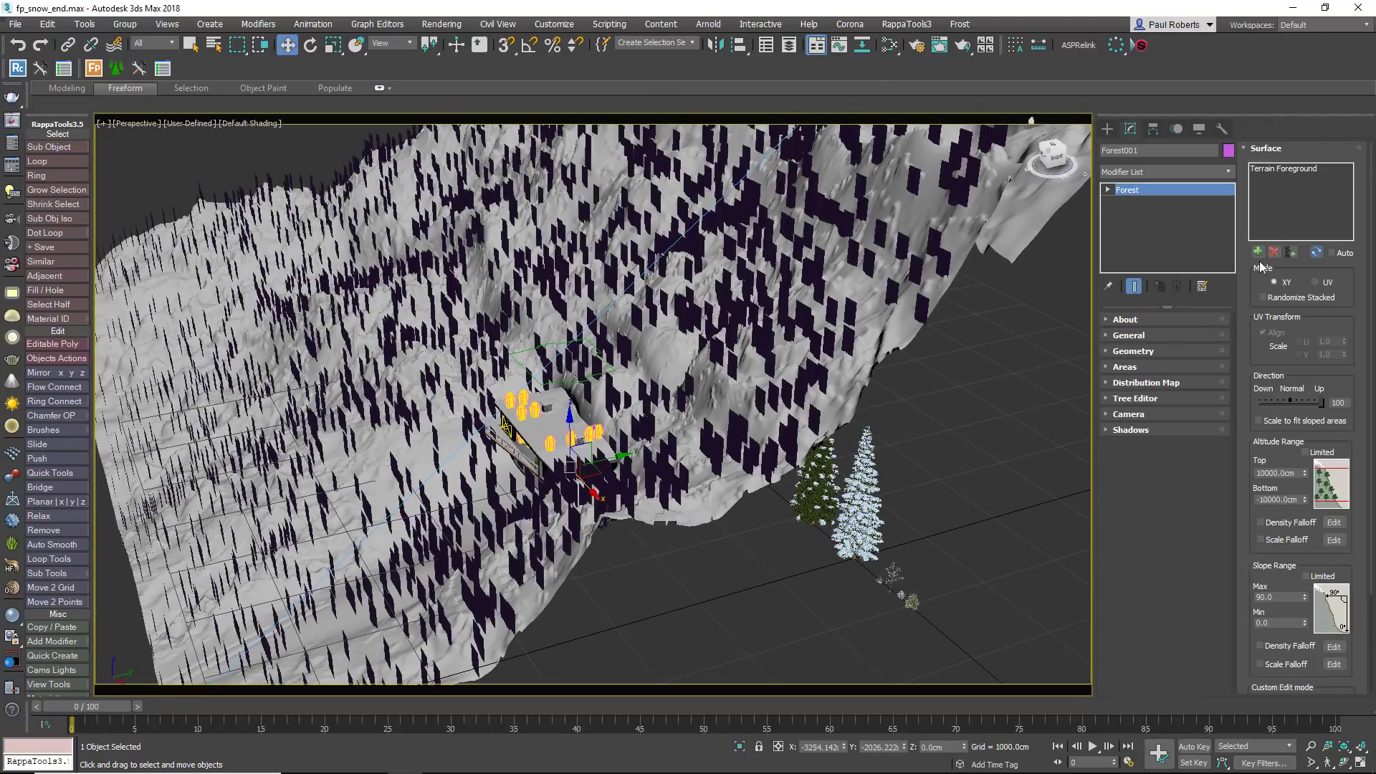
- Add Terrain Background, Terrain Background 2 and Terrain Background 3 as Forest surfaces and check the scatter through the camera
alt+middle_drag(789, 473, 864, 497)
scroll(864, 497, down, 5)
click(1258, 251)
click(903, 344)
click(1256, 250)
click(724, 258)
click(1257, 251)
click(694, 160)
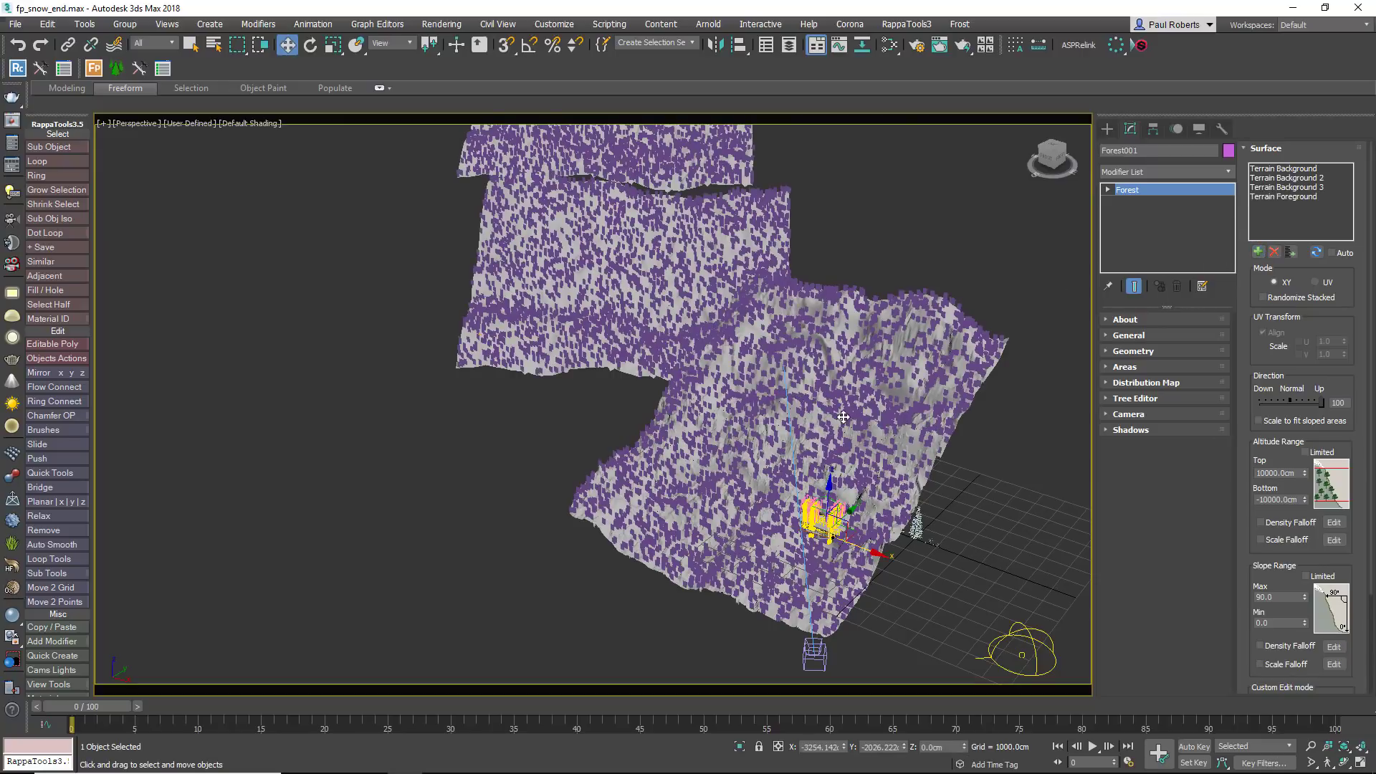
alt+middle_drag(816, 460, 792, 499)
key(c)
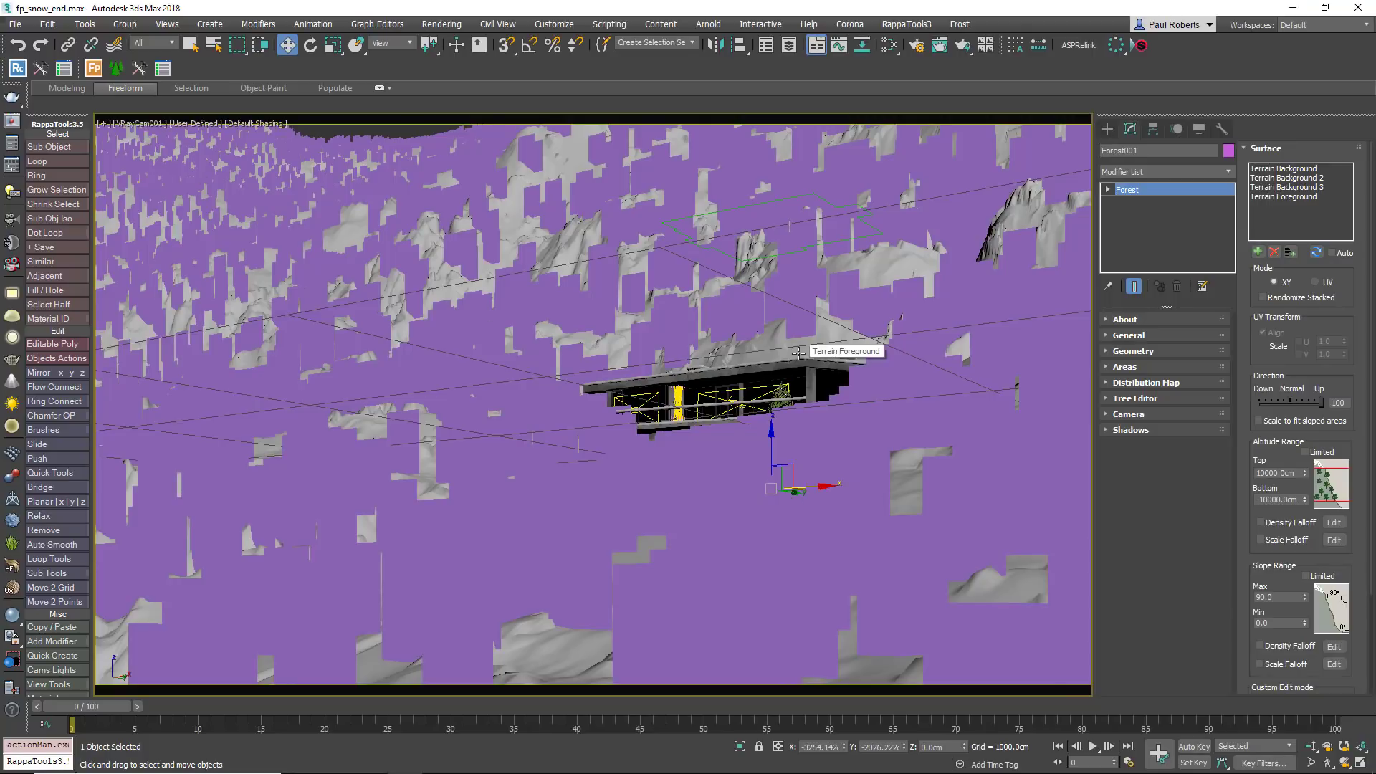
key(p)
- Set the Forest's default geometry item to the sparsely snowed cedar, Cedrus 17M dense Snow001, as a custom object
middle_drag(744, 423, 351, 495)
click(1148, 350)
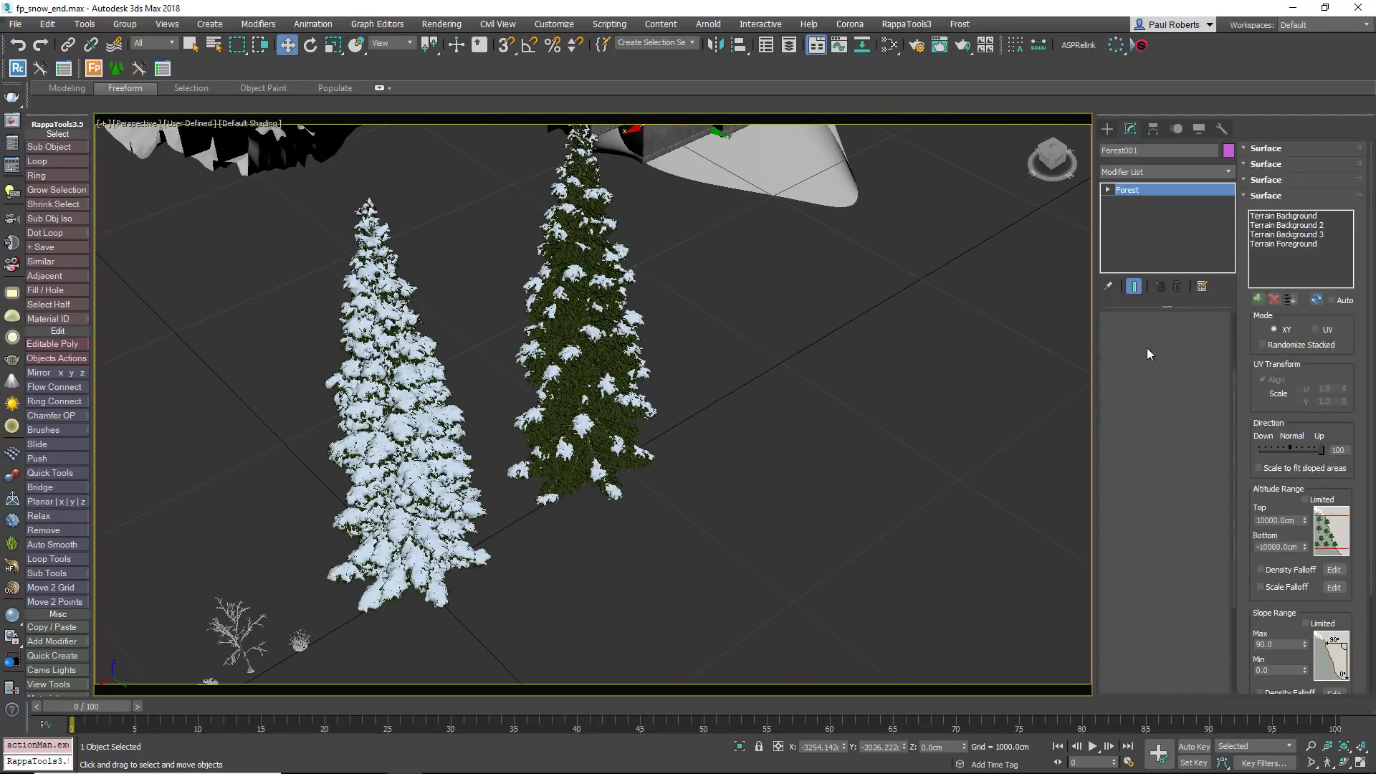
click(1281, 435)
click(1285, 450)
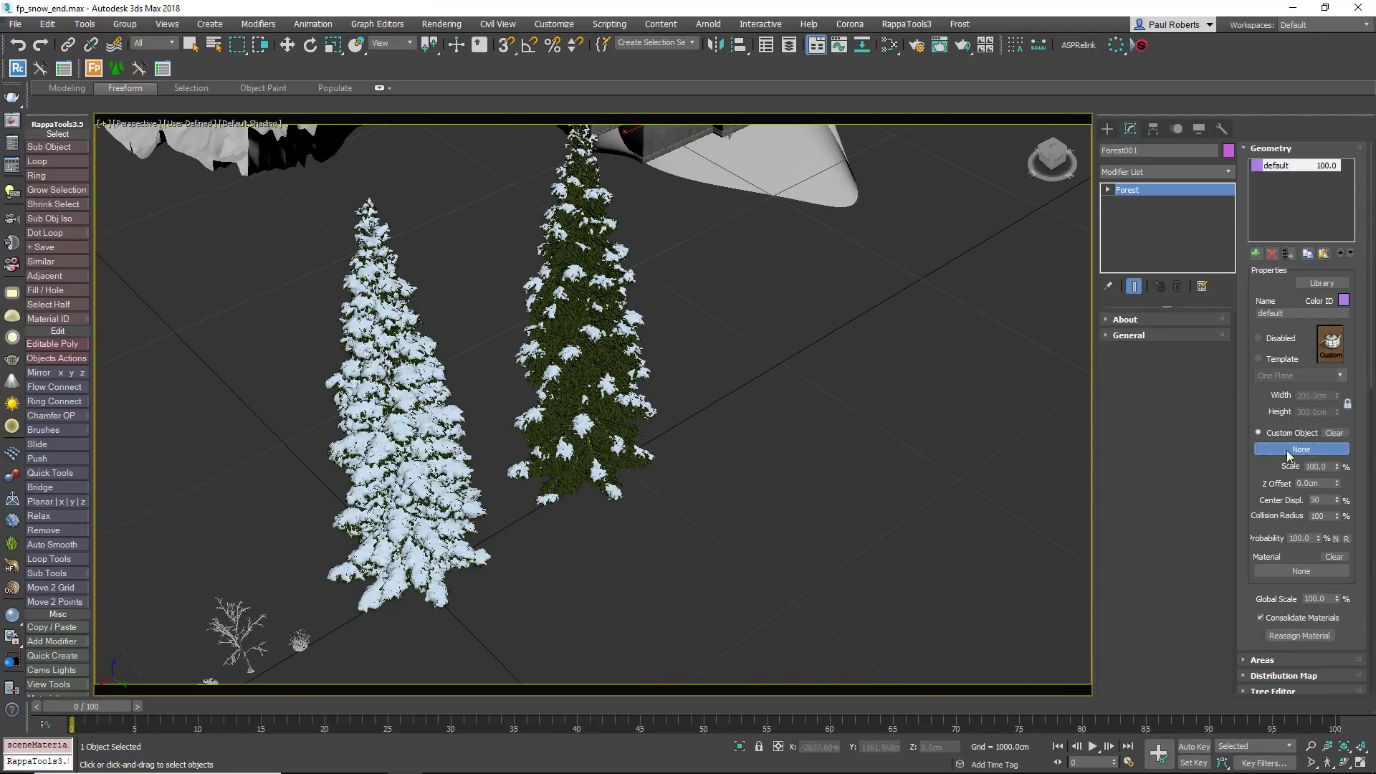
click(601, 411)
click(752, 436)
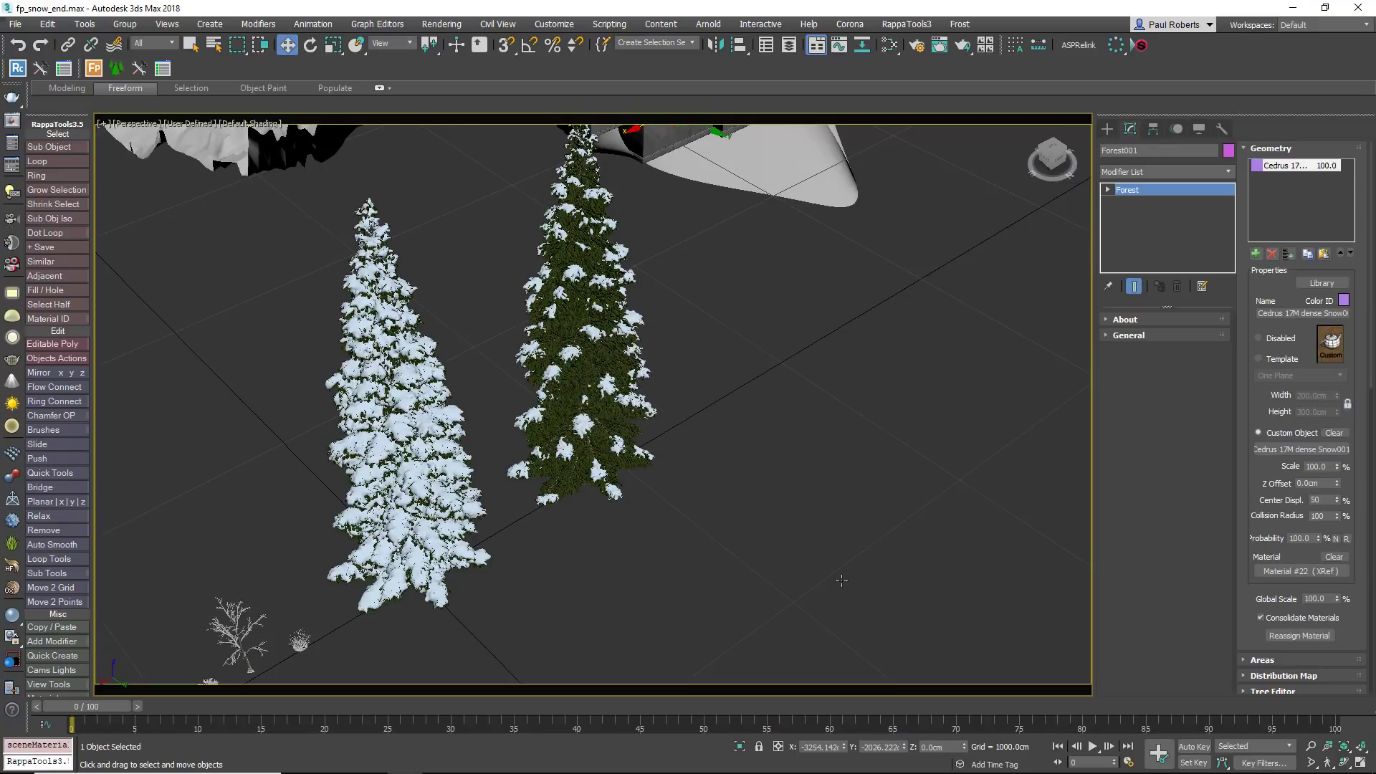
- Add a second geometry item to the Forest using the heavily snowed Cedrus 17M dense Snow as its custom object
click(1256, 253)
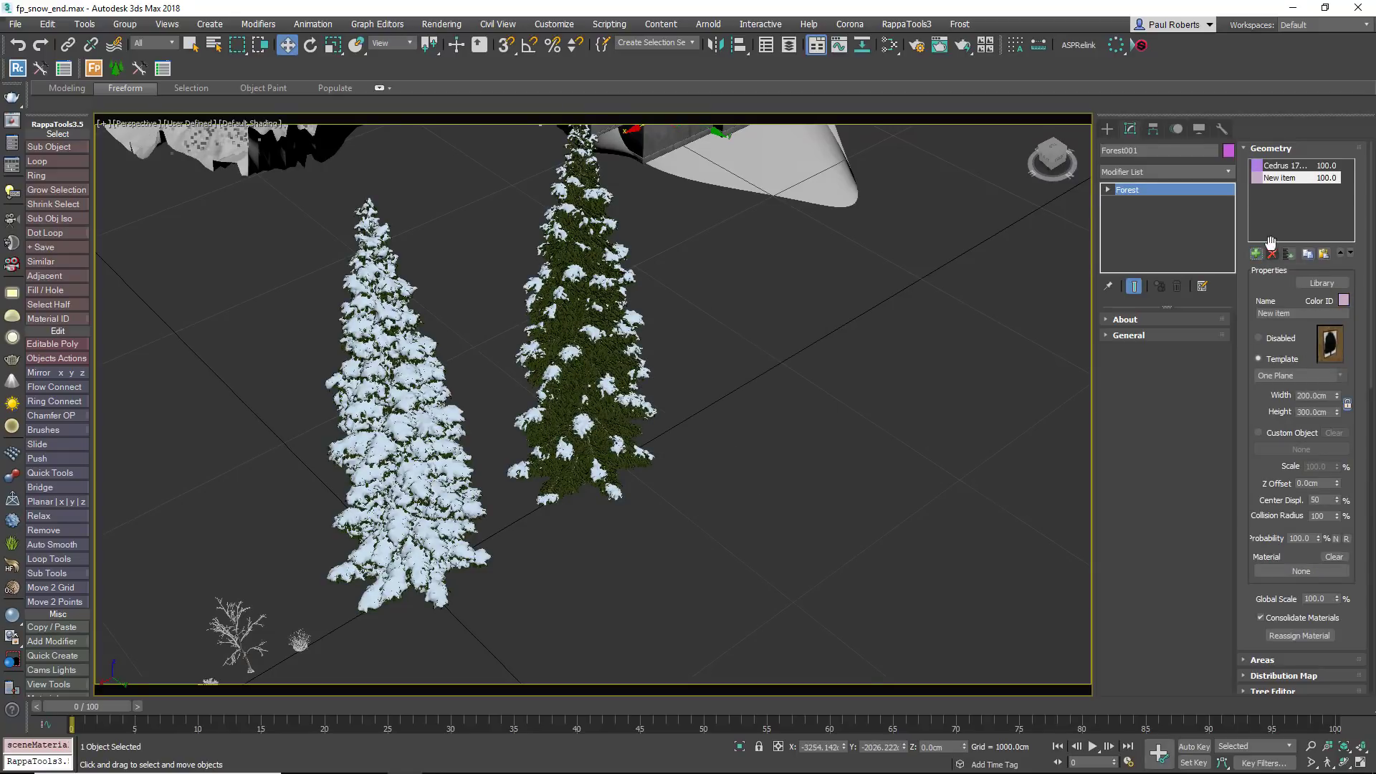
click(1283, 449)
click(420, 439)
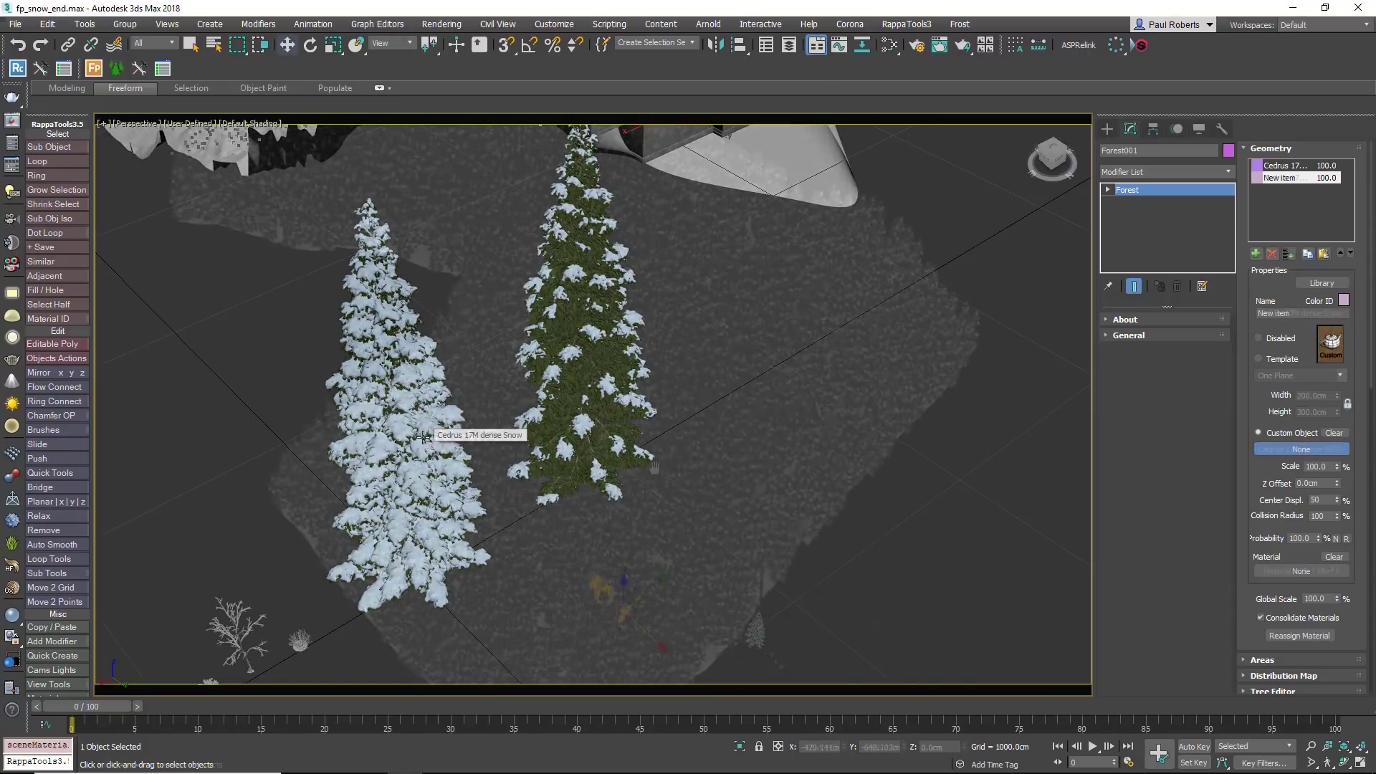
scroll(654, 440, down, 5)
middle_drag(655, 439, 678, 442)
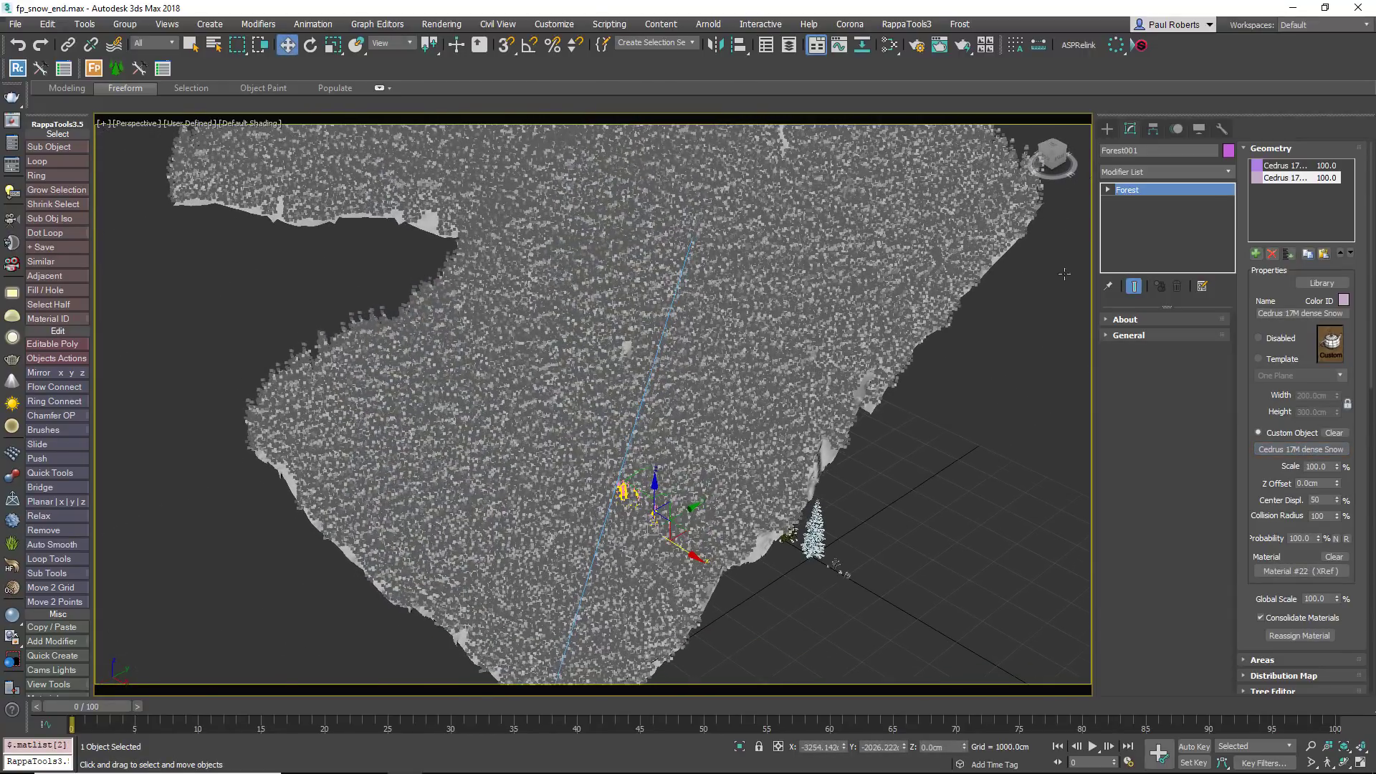
- Enable random rotation and random scale in the Forest's transform settings, with a scale range of 30 to 100%
click(1268, 148)
click(1273, 242)
click(1263, 148)
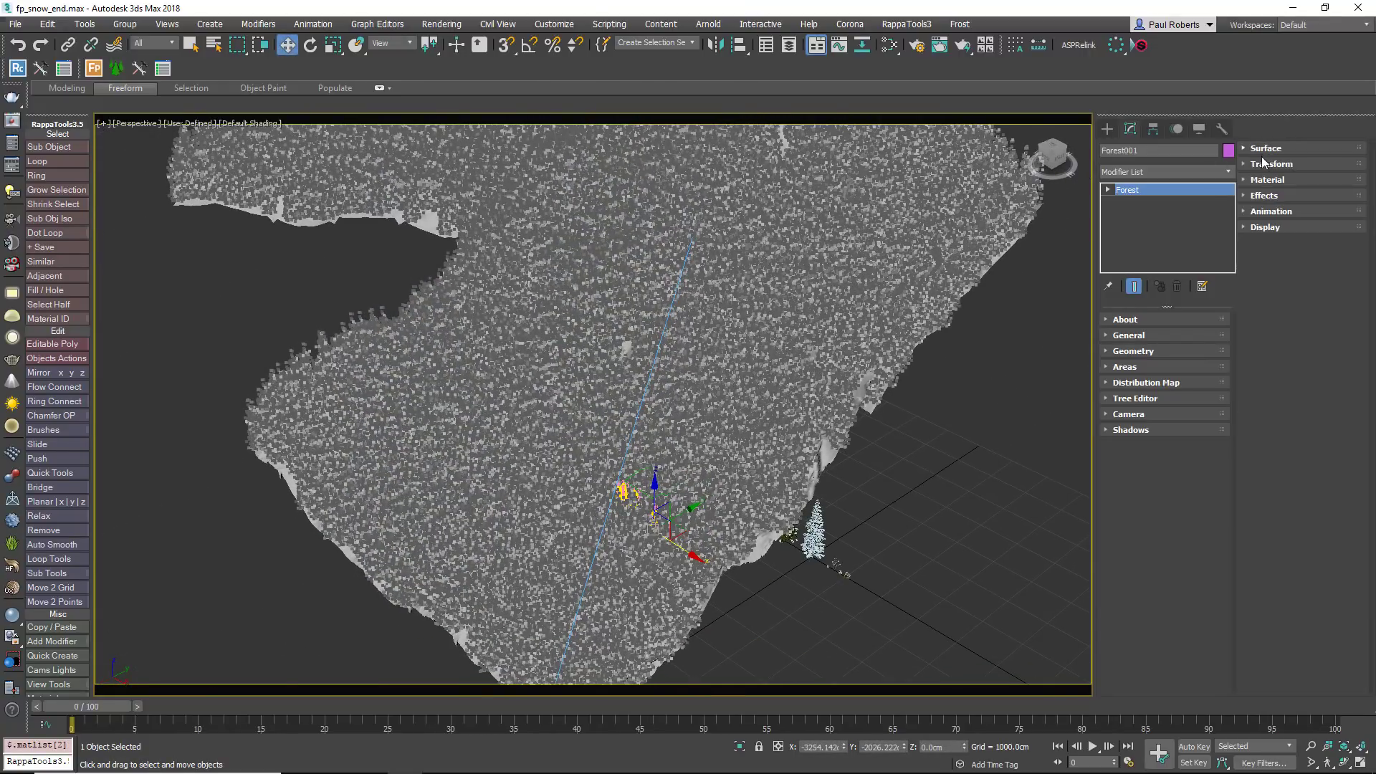
click(1206, 461)
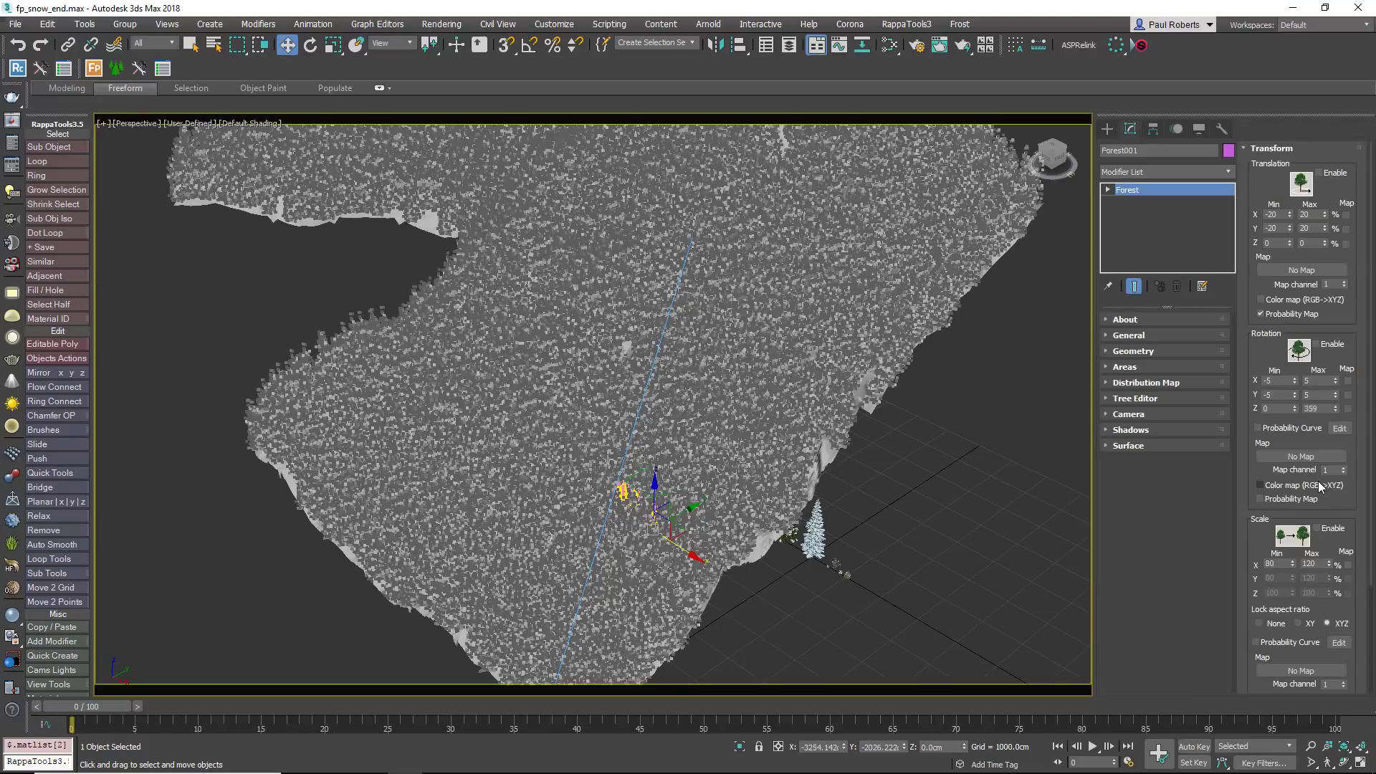
click(1335, 345)
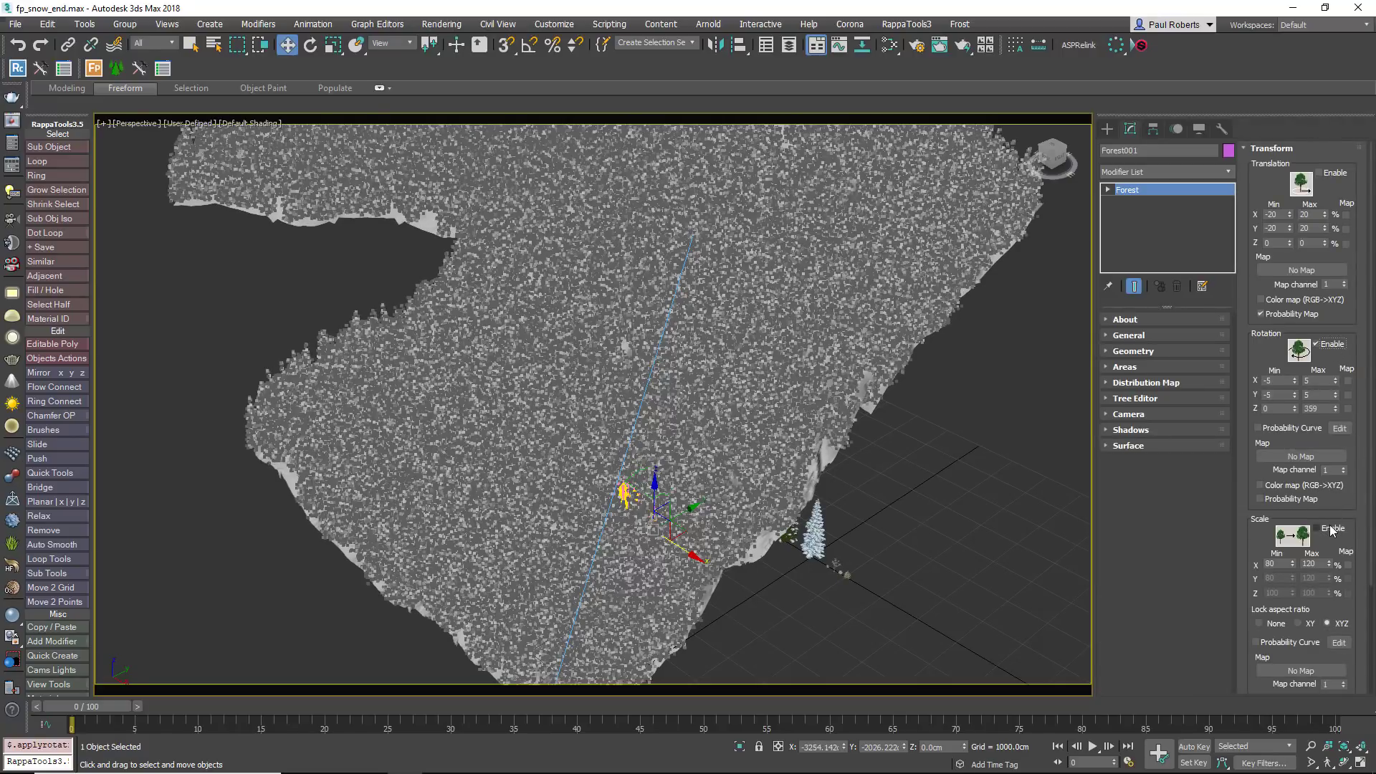
double_click(1272, 565)
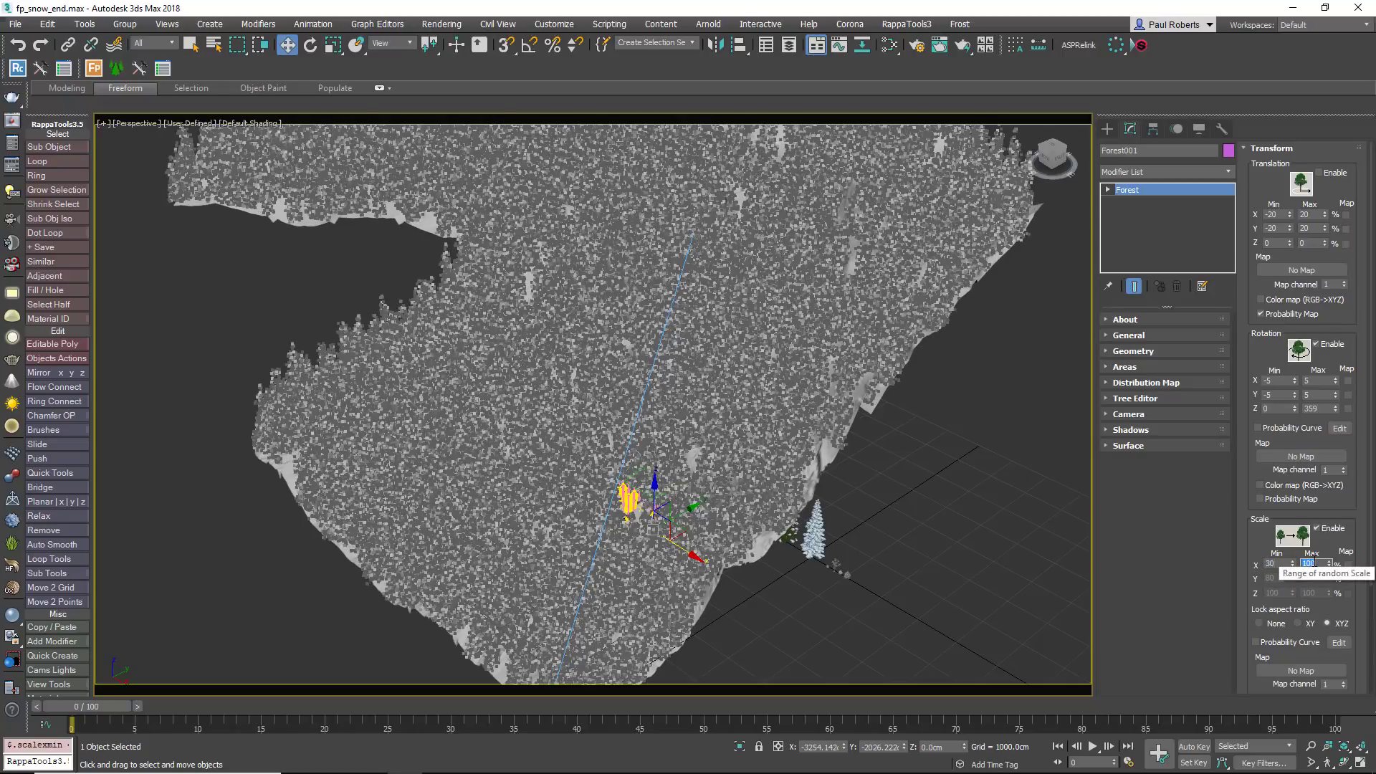
- Set the Forest's random rotation range to -10 to 10 on both the X and Y axes
double_click(1283, 380)
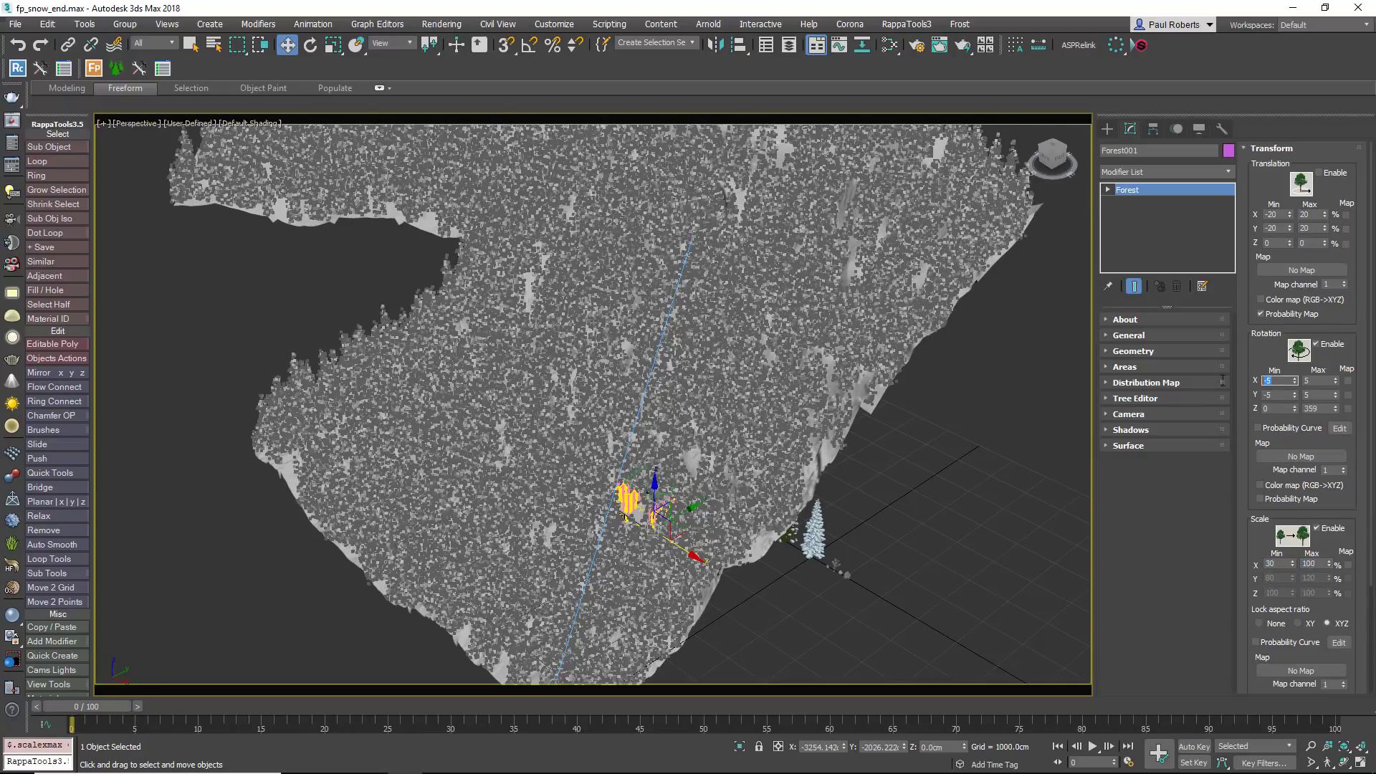
text(-10)
key(Tab)
text(1)
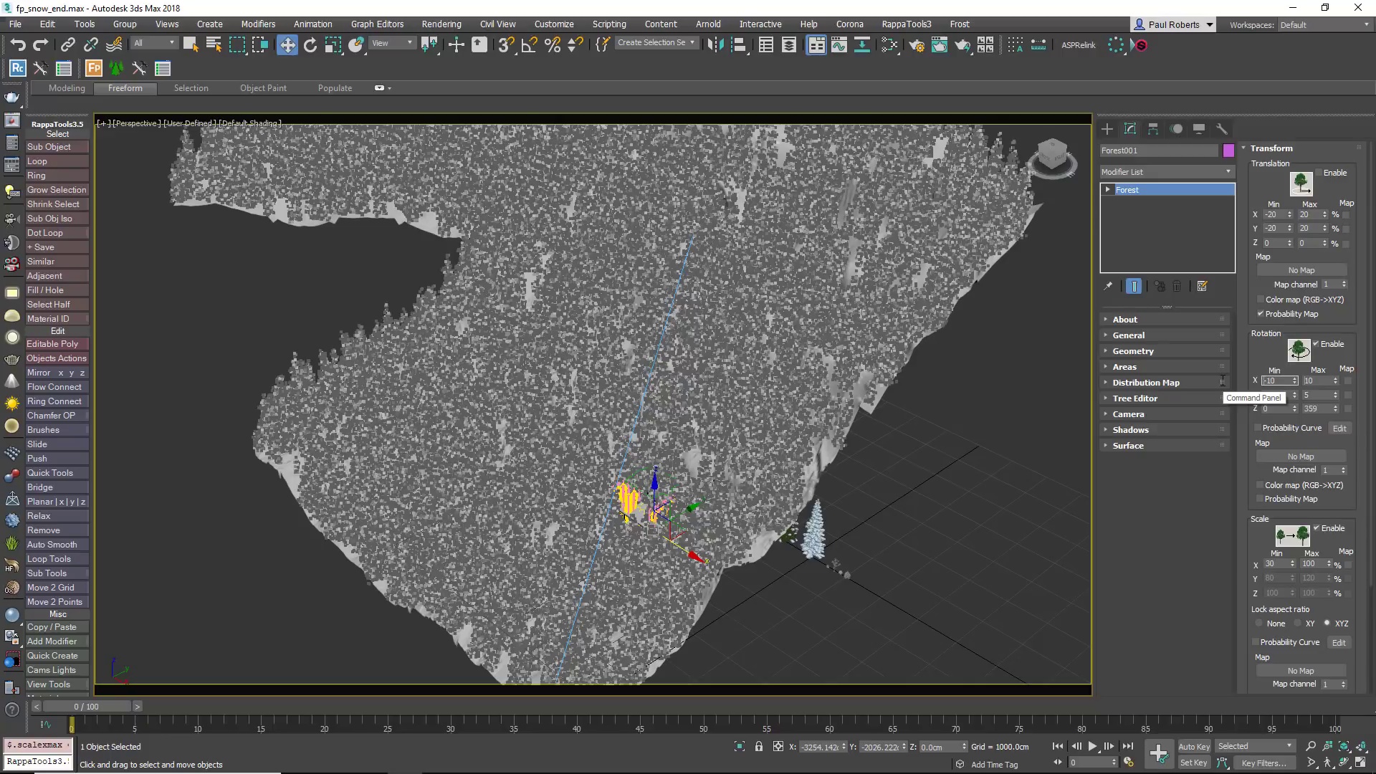
text(10)
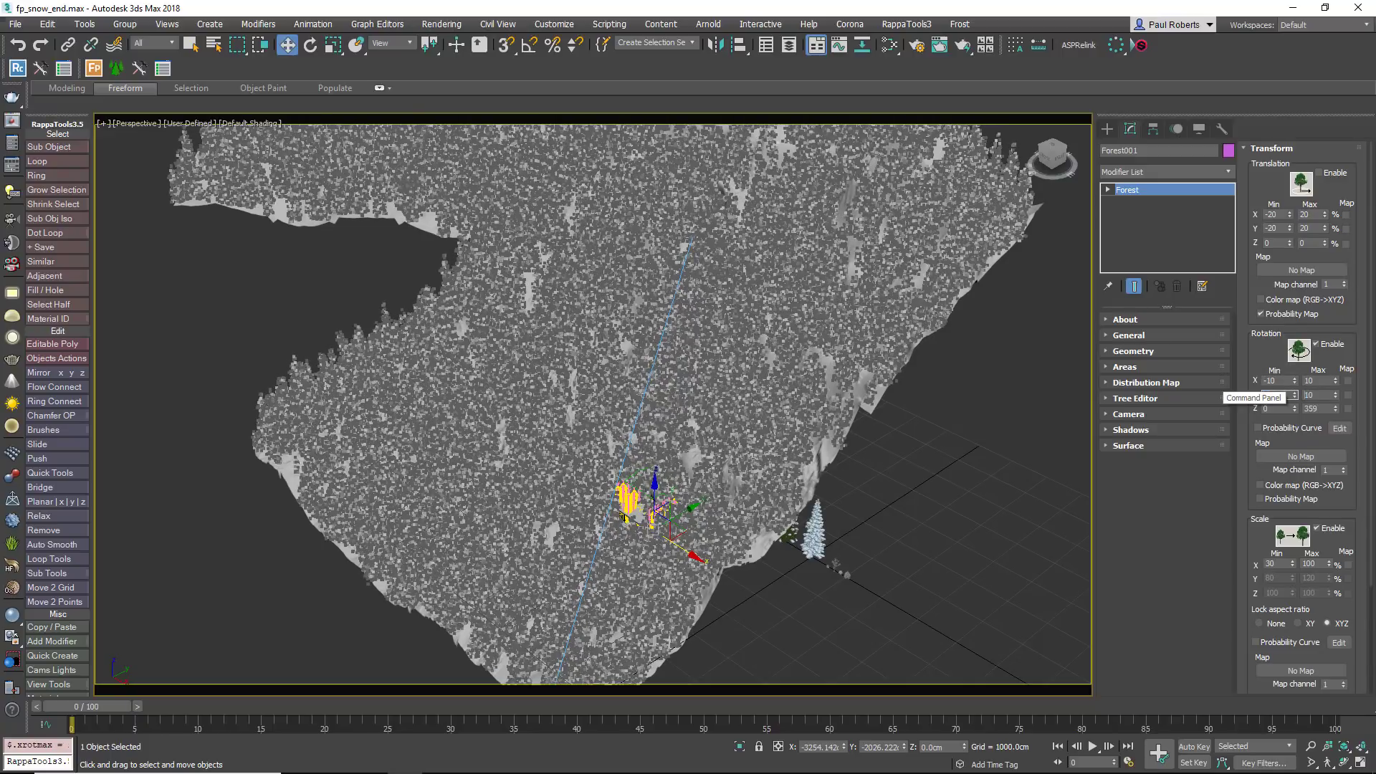
middle_drag(707, 564, 739, 534)
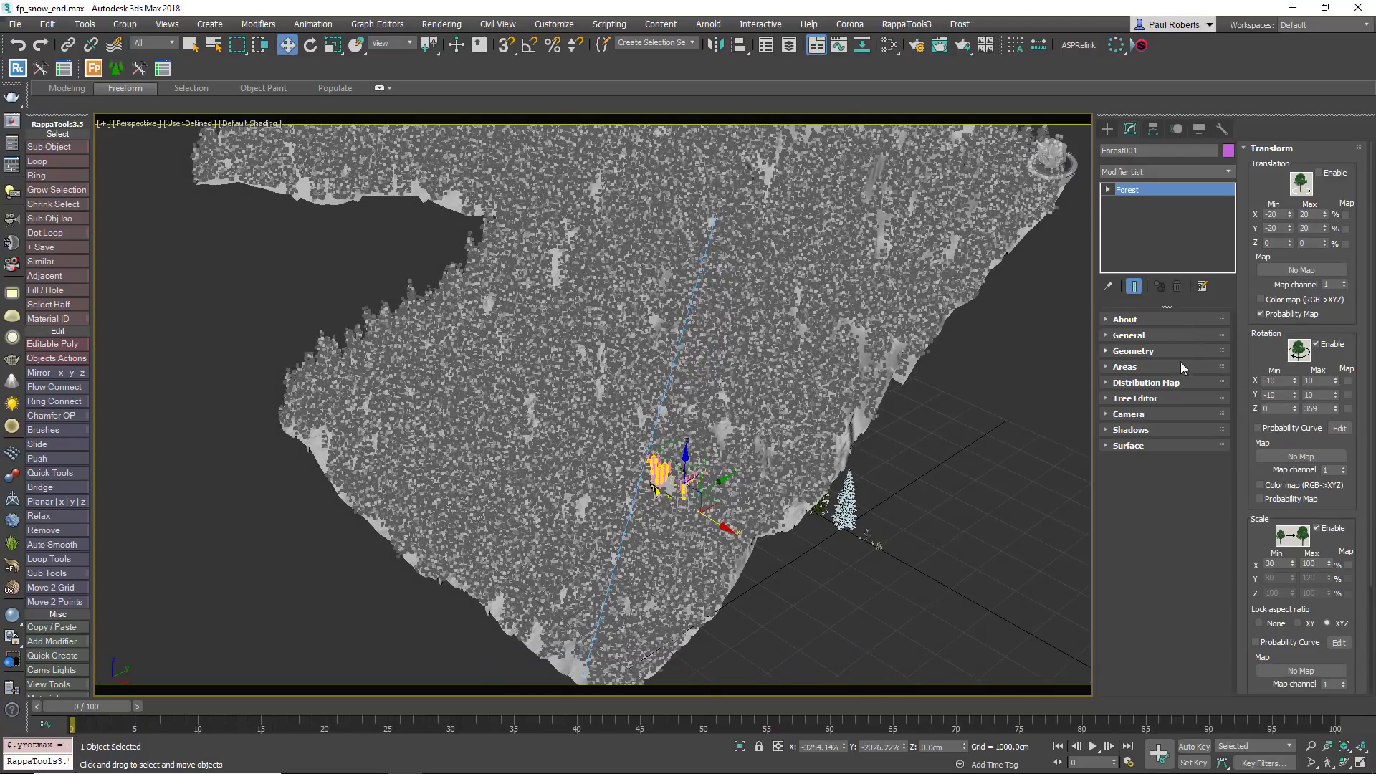
- Thin out the Forest's distribution by setting the map density X units to 15000 cm
click(1151, 383)
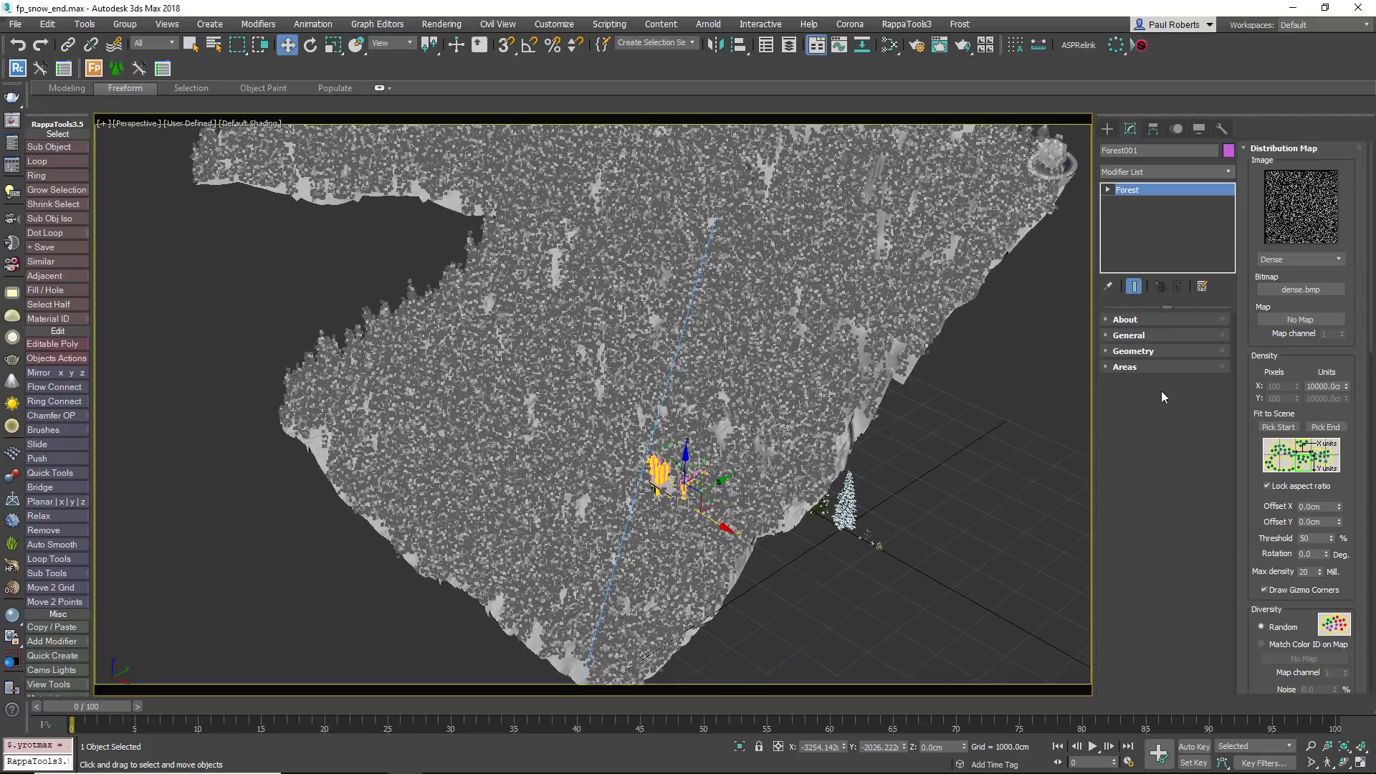
drag(1319, 372, 1307, 346)
double_click(1322, 359)
text(15)
key(Return)
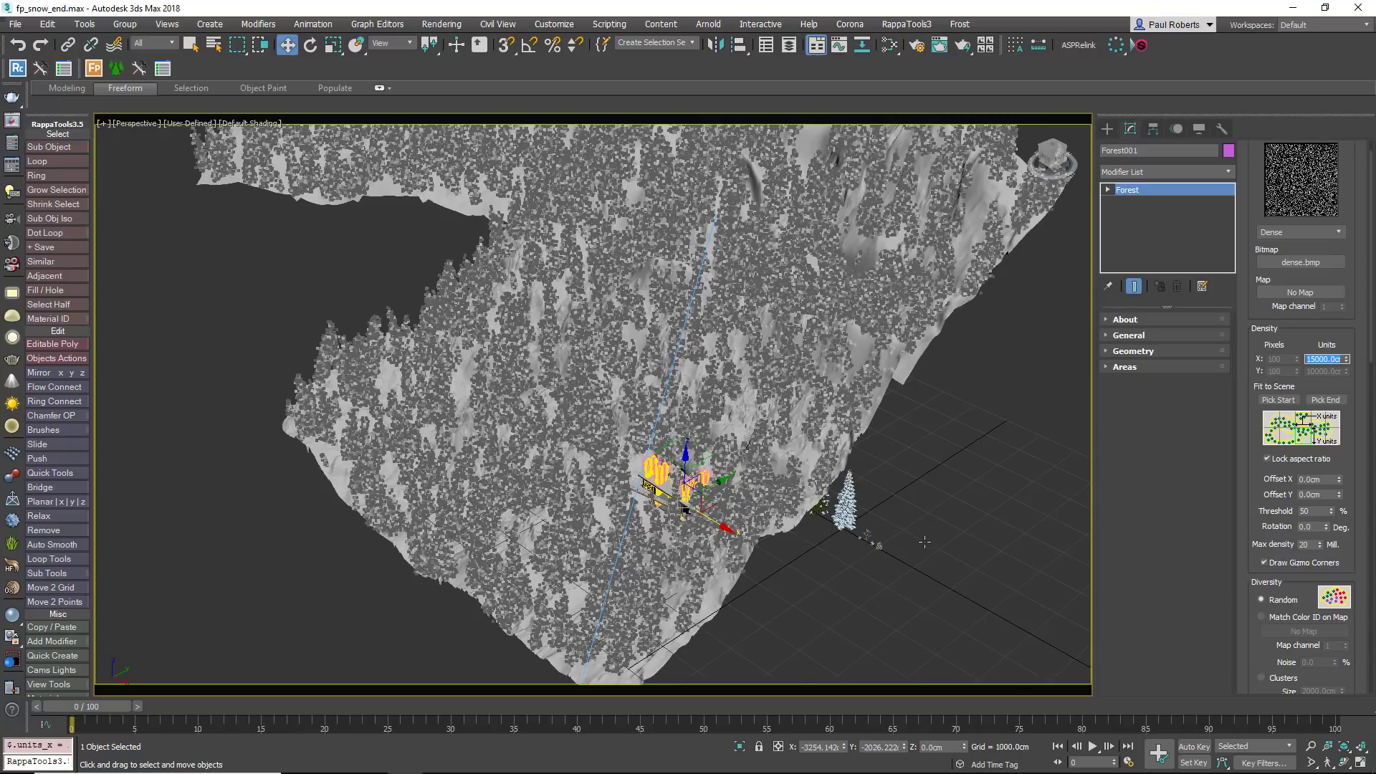
alt+middle_drag(814, 491, 760, 562)
scroll(853, 322, up, 5)
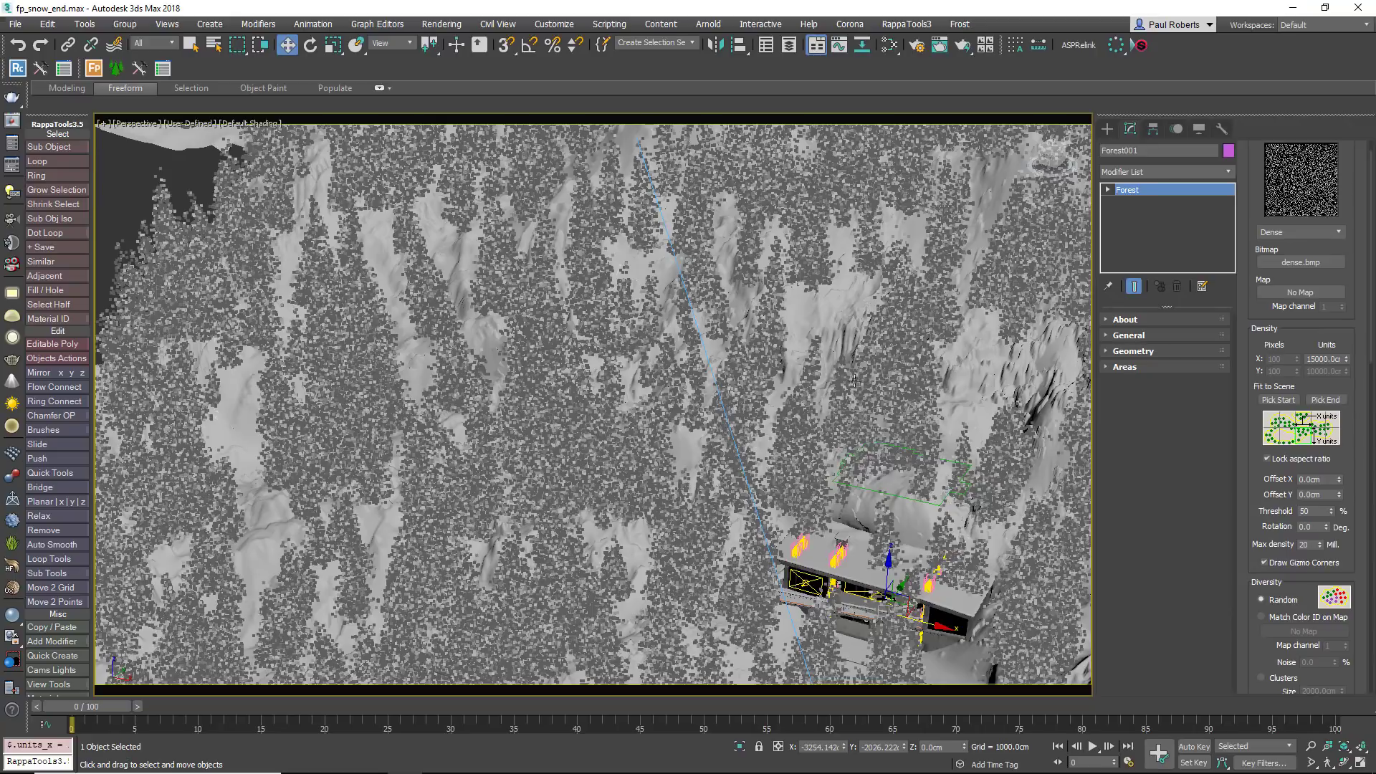
- Limit the Forest's surface slope range to a maximum of 40 degrees so trees avoid steep terrain
drag(1257, 152, 1255, 180)
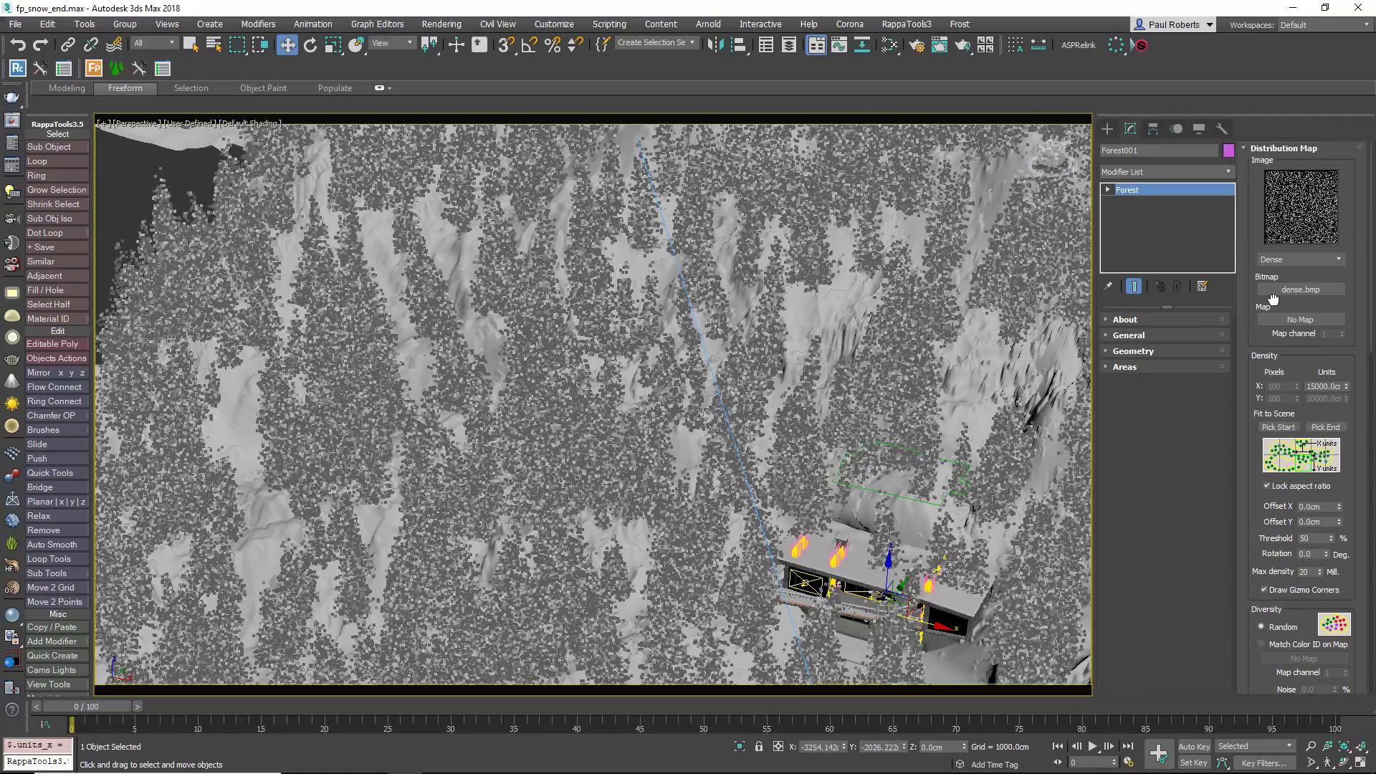
click(1254, 155)
click(1268, 148)
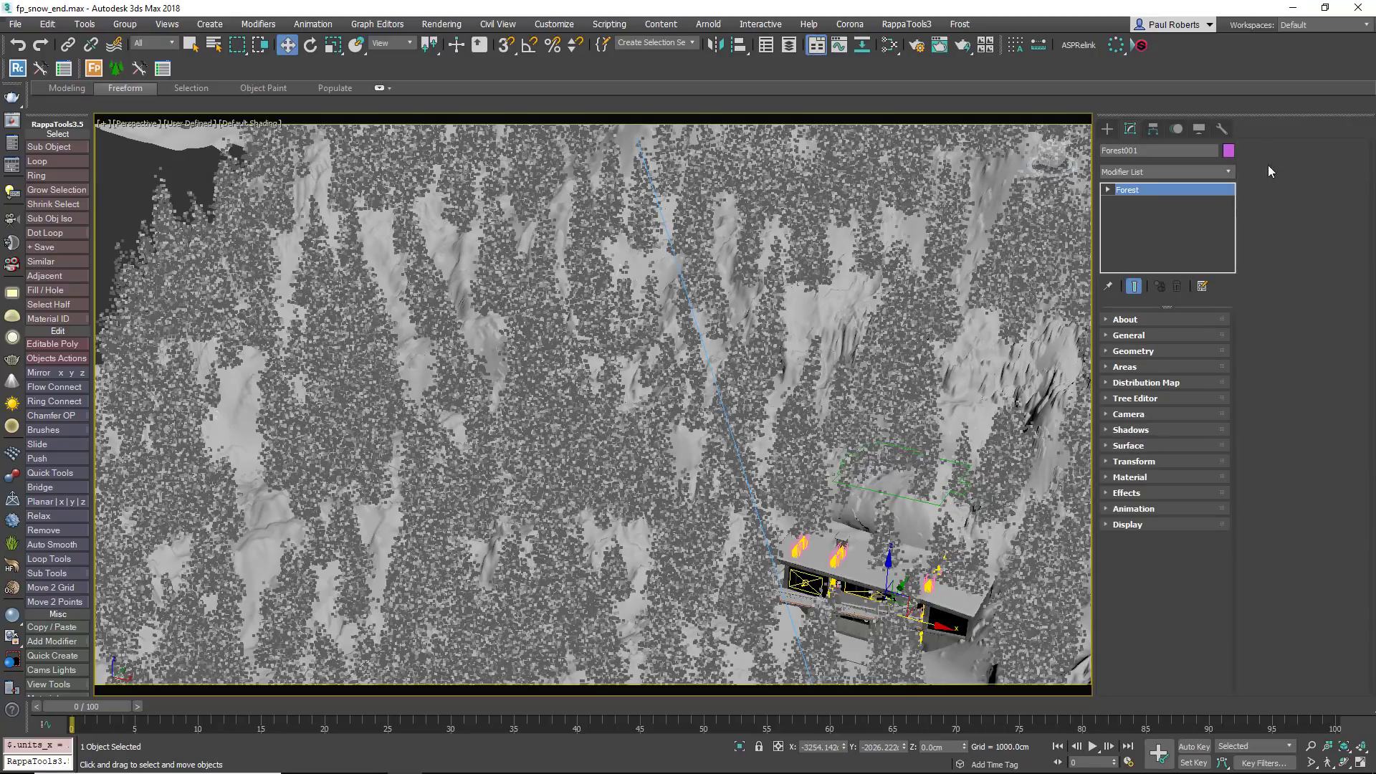
click(1138, 447)
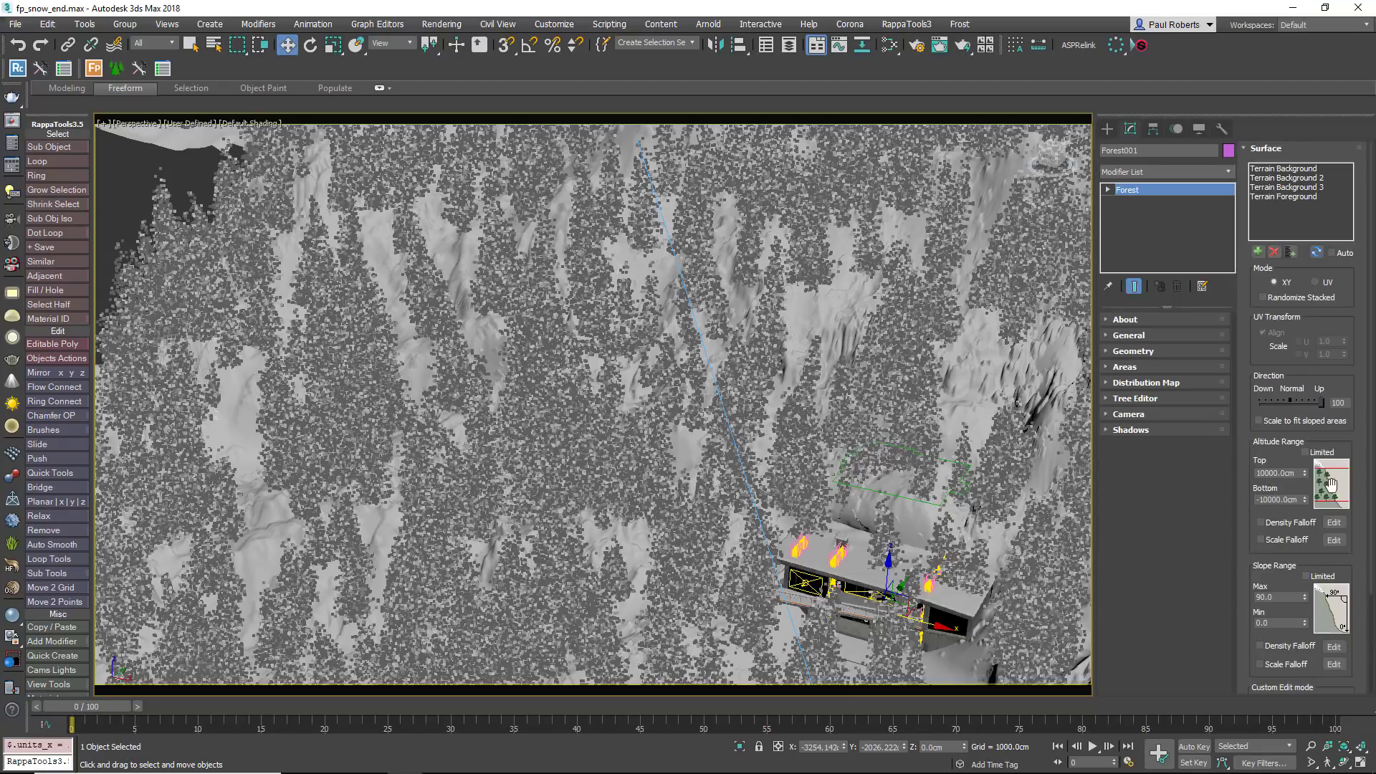
click(1306, 576)
click(1280, 597)
text(40)
key(Return)
alt+middle_drag(905, 527, 707, 362)
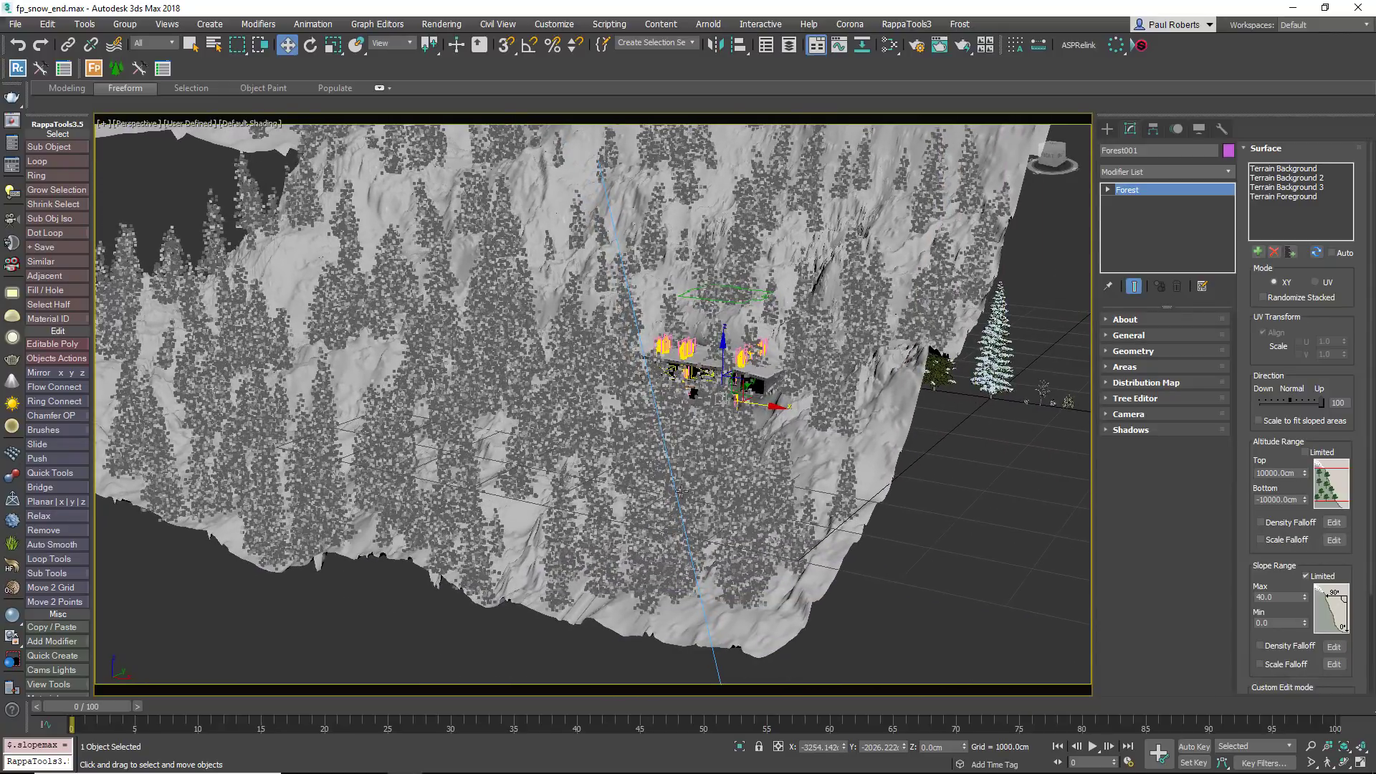
- Add a paint area to the Forest, set it to exclude, and set the brush's maximum size to 1000 cm
click(1125, 368)
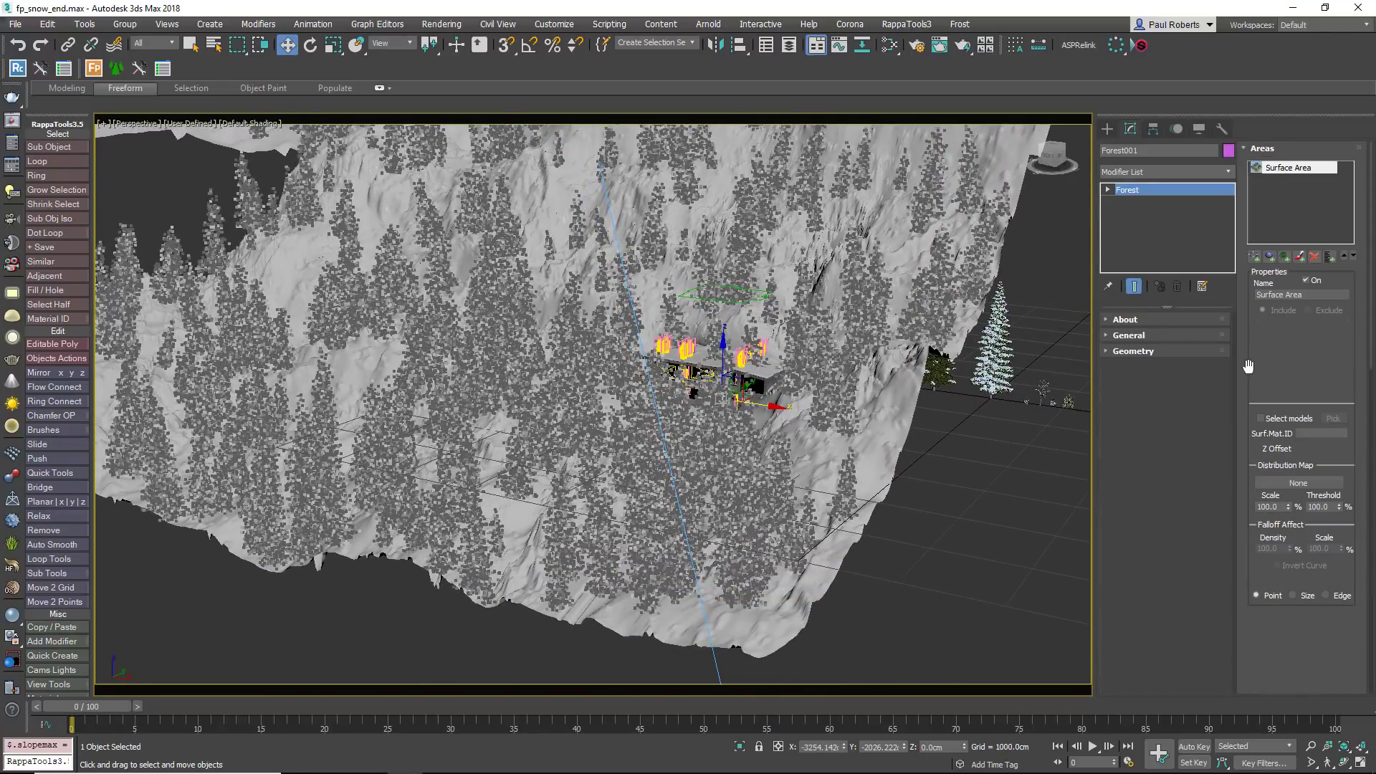
click(1300, 257)
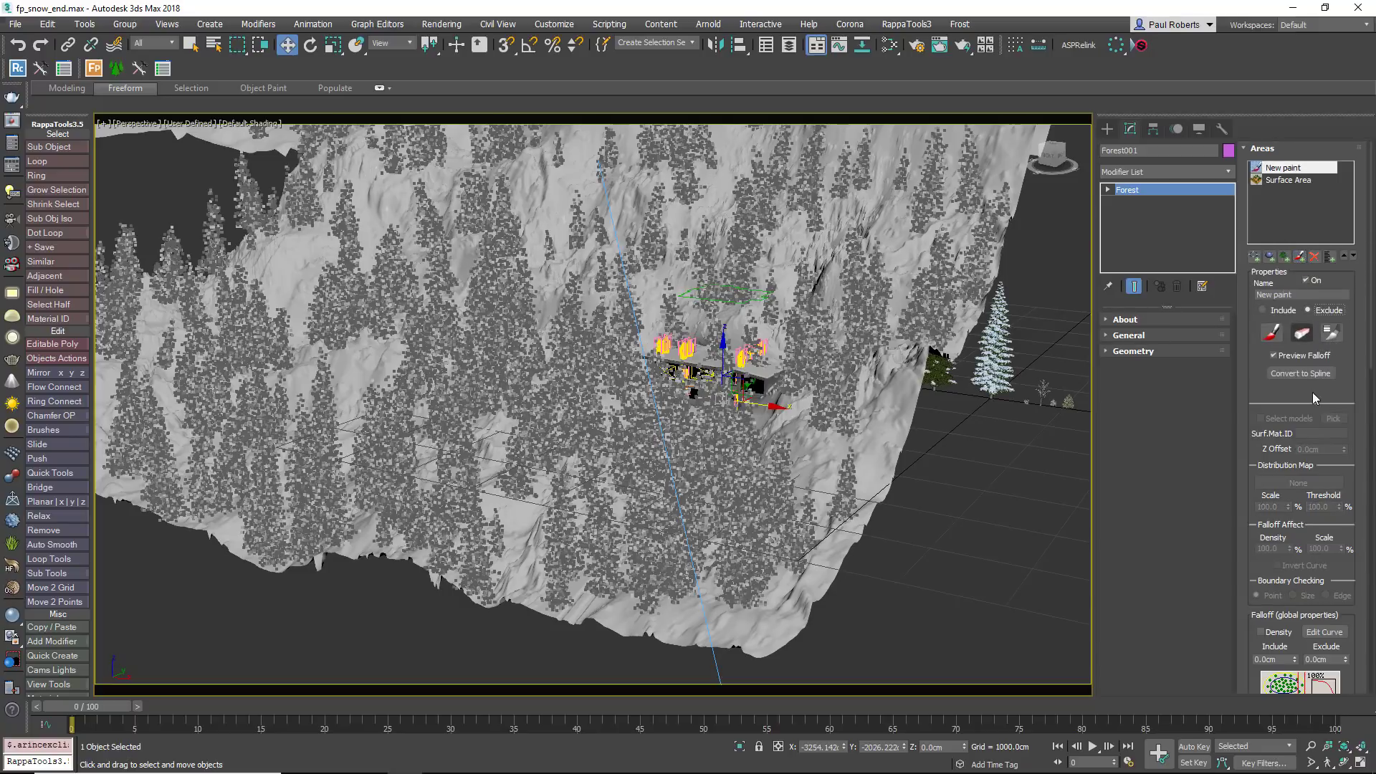
click(1274, 334)
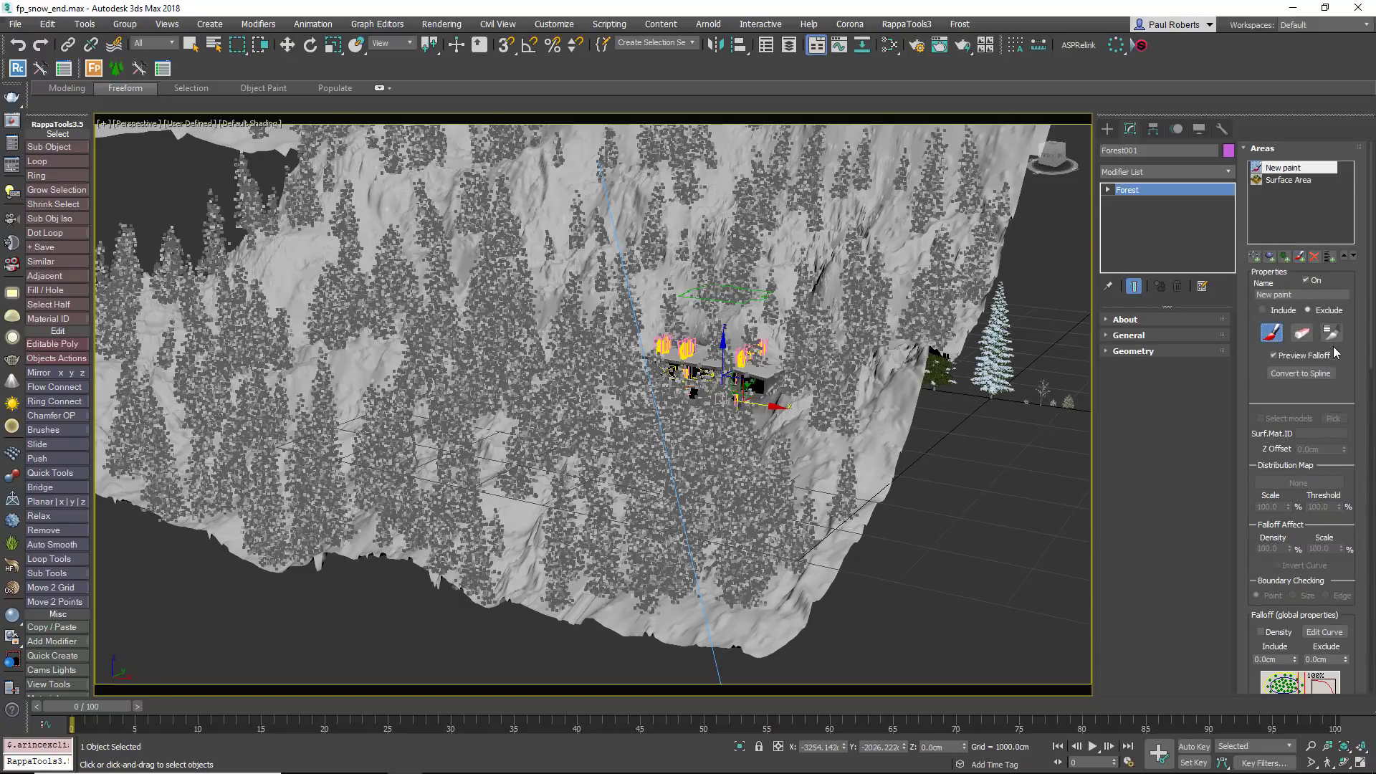
click(1332, 333)
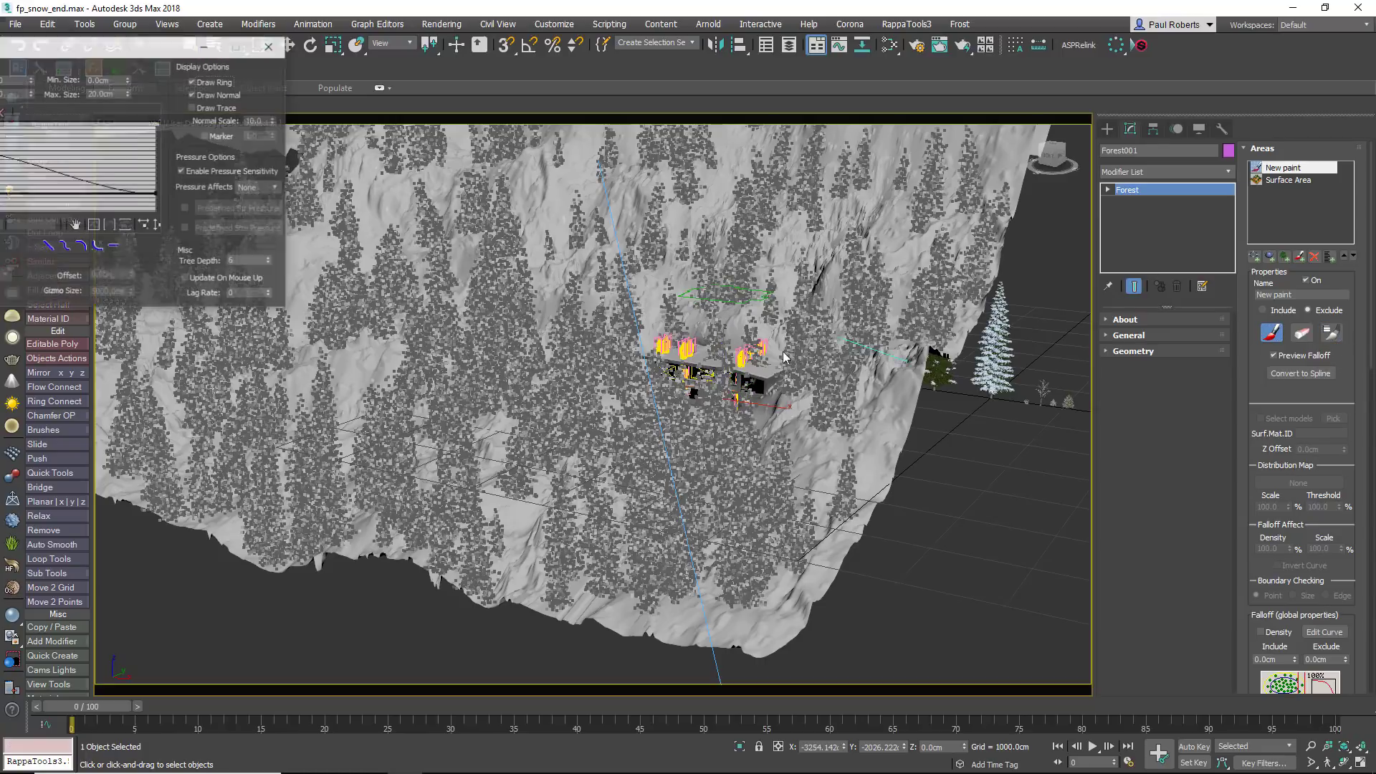
mouse_move(685, 604)
mouse_down()
mouse_move(664, 507)
mouse_move(703, 483)
mouse_move(734, 492)
mouse_move(746, 396)
mouse_move(617, 559)
mouse_move(674, 416)
mouse_move(631, 539)
mouse_move(724, 601)
mouse_move(742, 445)
mouse_move(774, 516)
mouse_move(732, 566)
mouse_move(719, 437)
mouse_up()
double_click(104, 93)
text(1000)
key(Return)
- Paint the exclusion area over the ground around the house and its approach, check it through the camera, and finish painting
mouse_move(719, 438)
alt+middle_down()
mouse_move(771, 535)
mouse_move(789, 531)
alt+middle_up()
mouse_move(791, 510)
mouse_down()
mouse_move(820, 458)
mouse_move(817, 534)
mouse_move(767, 495)
mouse_move(731, 399)
mouse_move(850, 483)
mouse_up()
middle_drag(850, 482, 773, 327)
key(c)
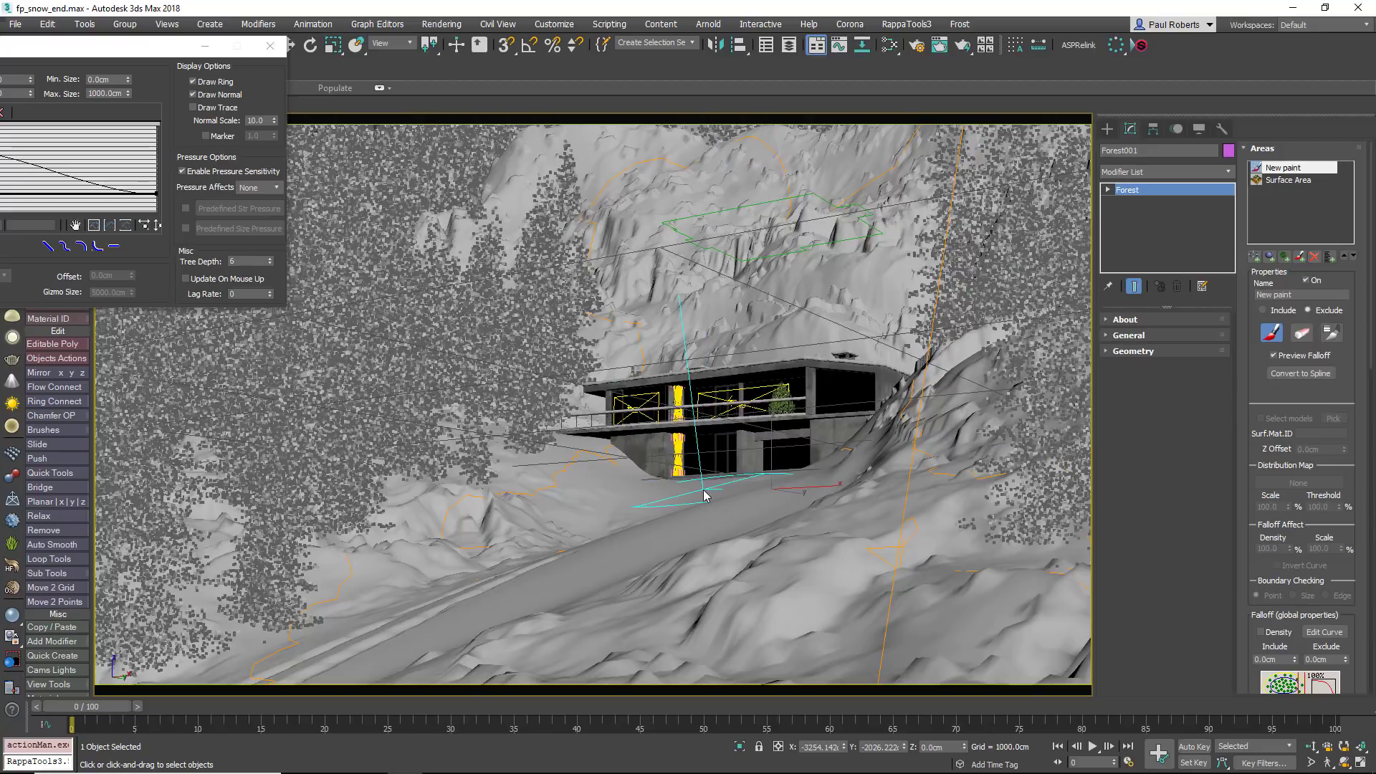
click(1271, 332)
- Enable the area scale falloff and set its exclude distance to 500 cm
drag(1263, 359, 1266, 174)
click(1277, 502)
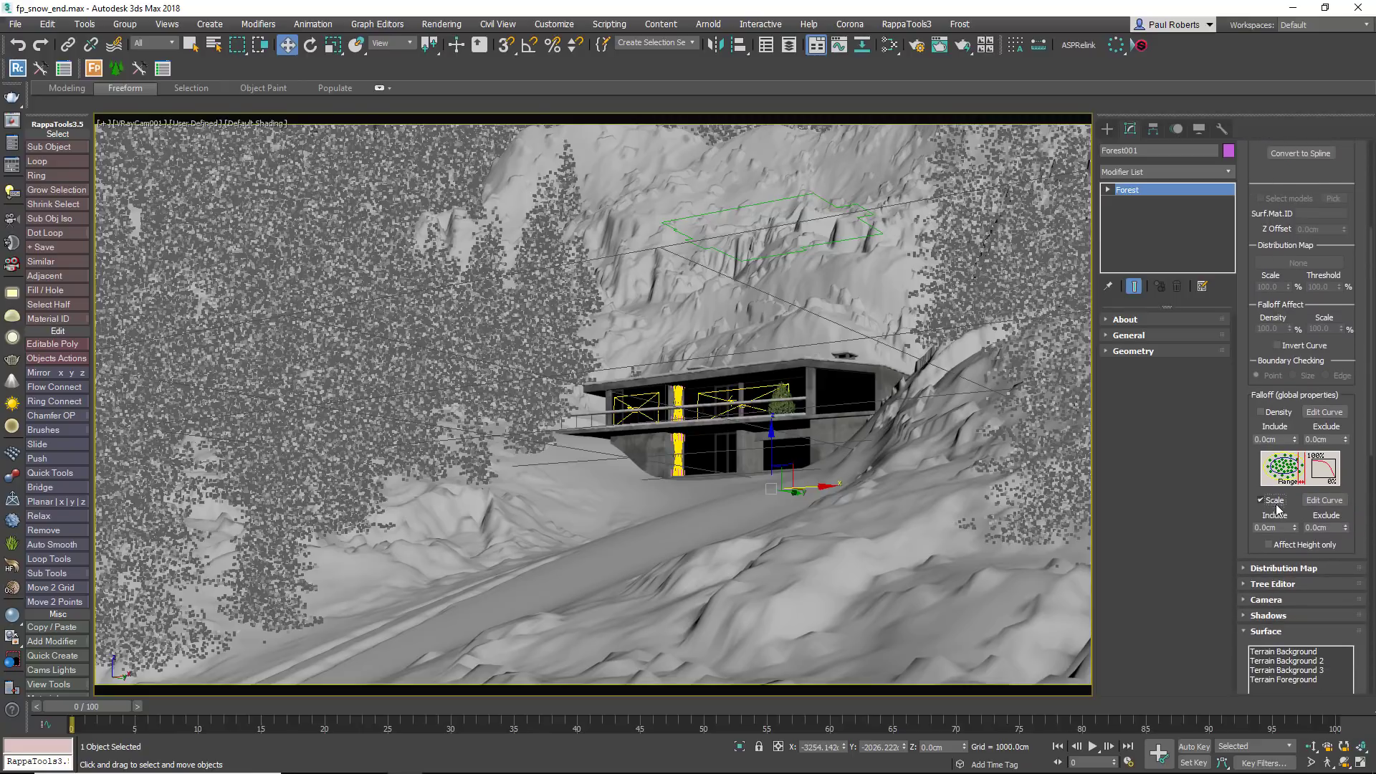
click(1330, 527)
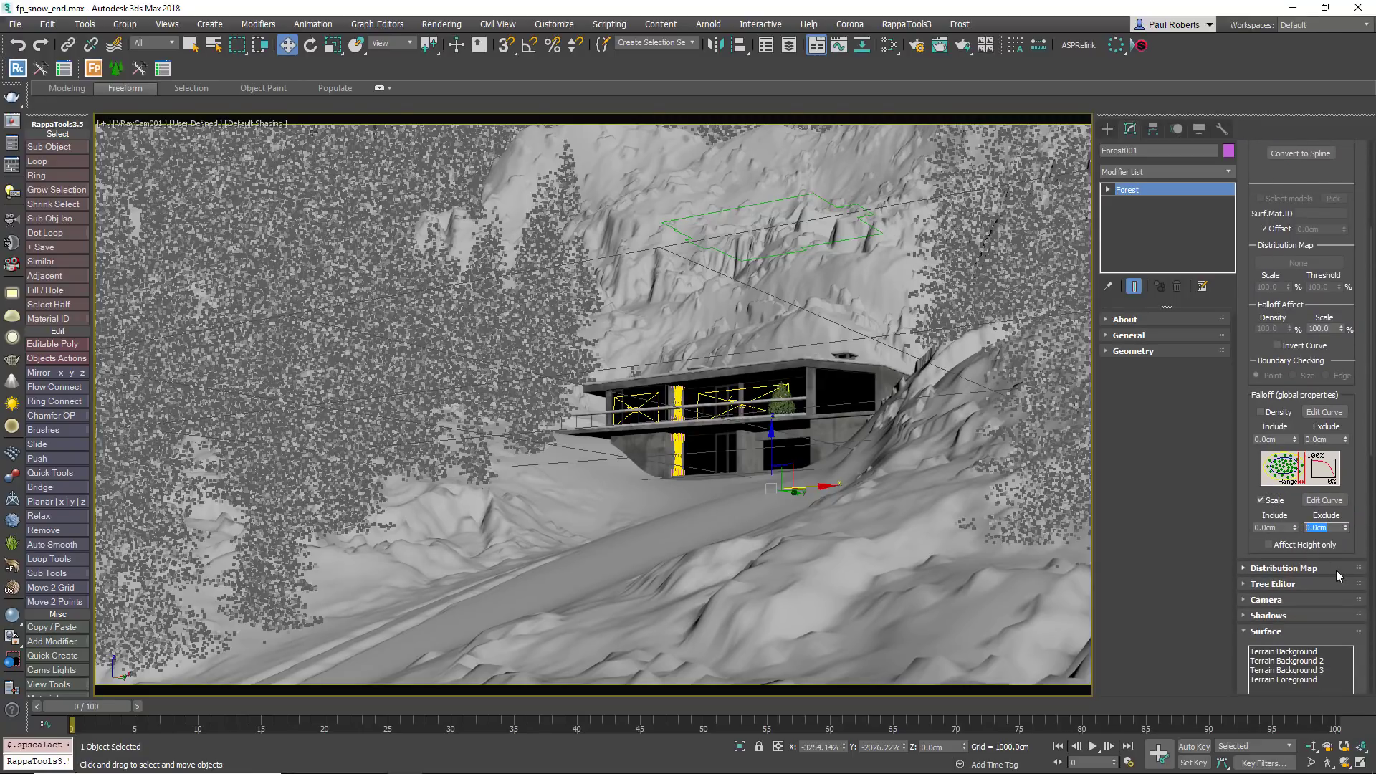
text(5m)
key(Return)
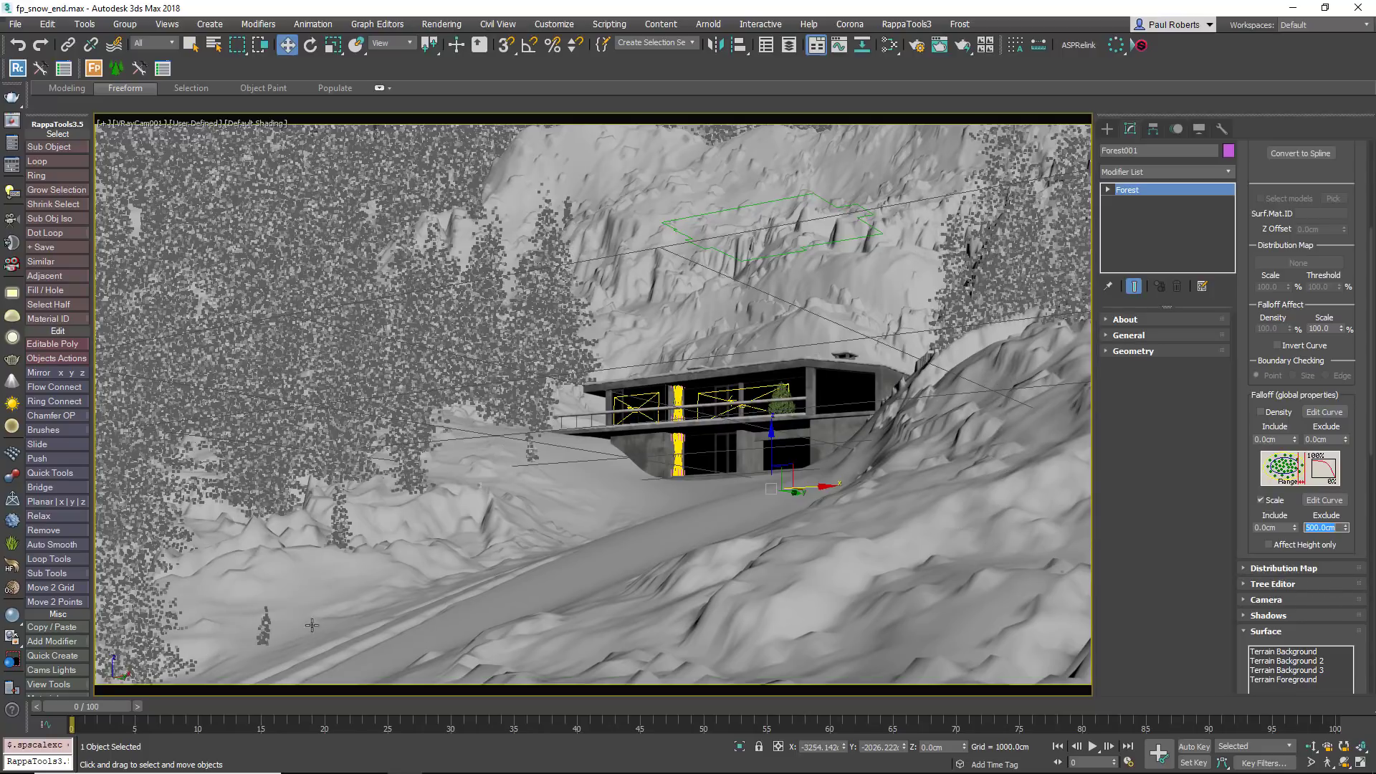
- Raise the end point of the area scale falloff curve to about 75 and close the curve editor
click(1335, 503)
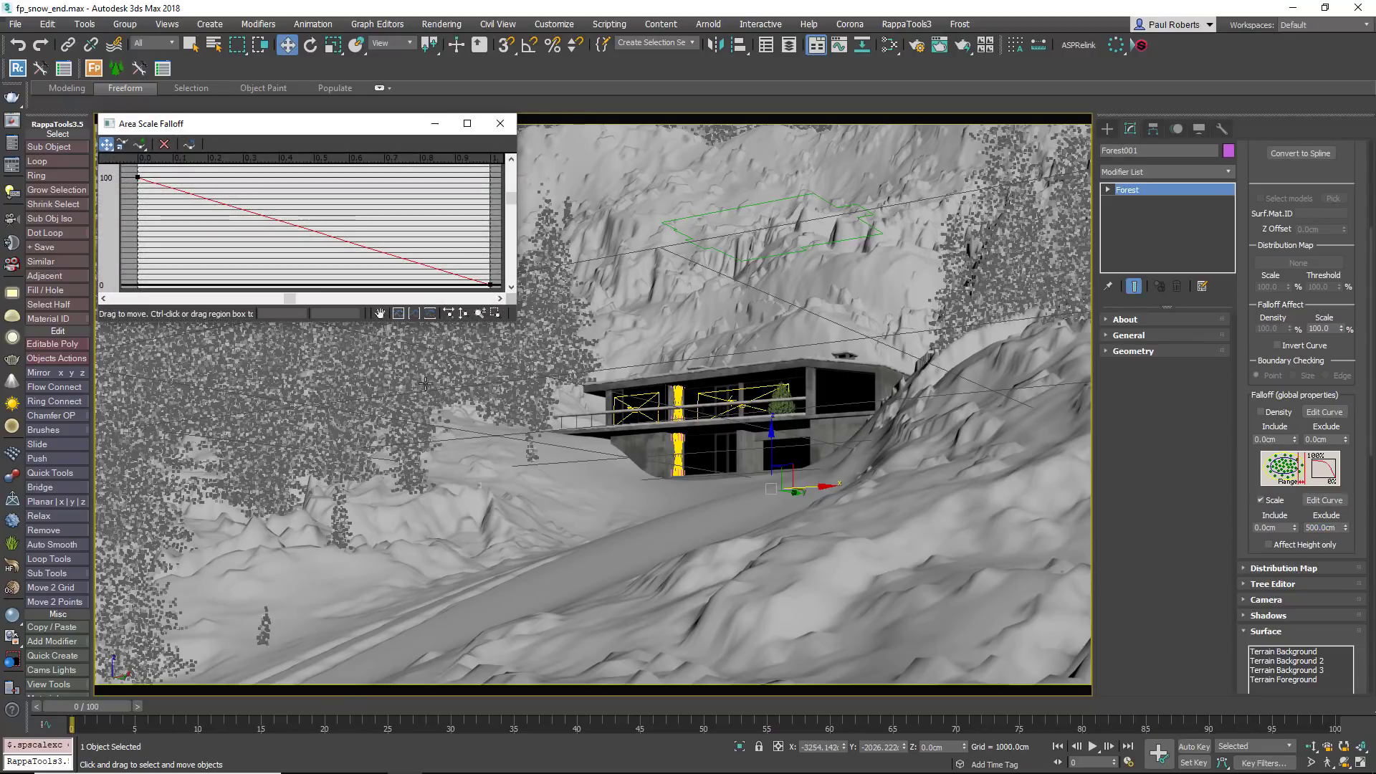
drag(490, 285, 490, 207)
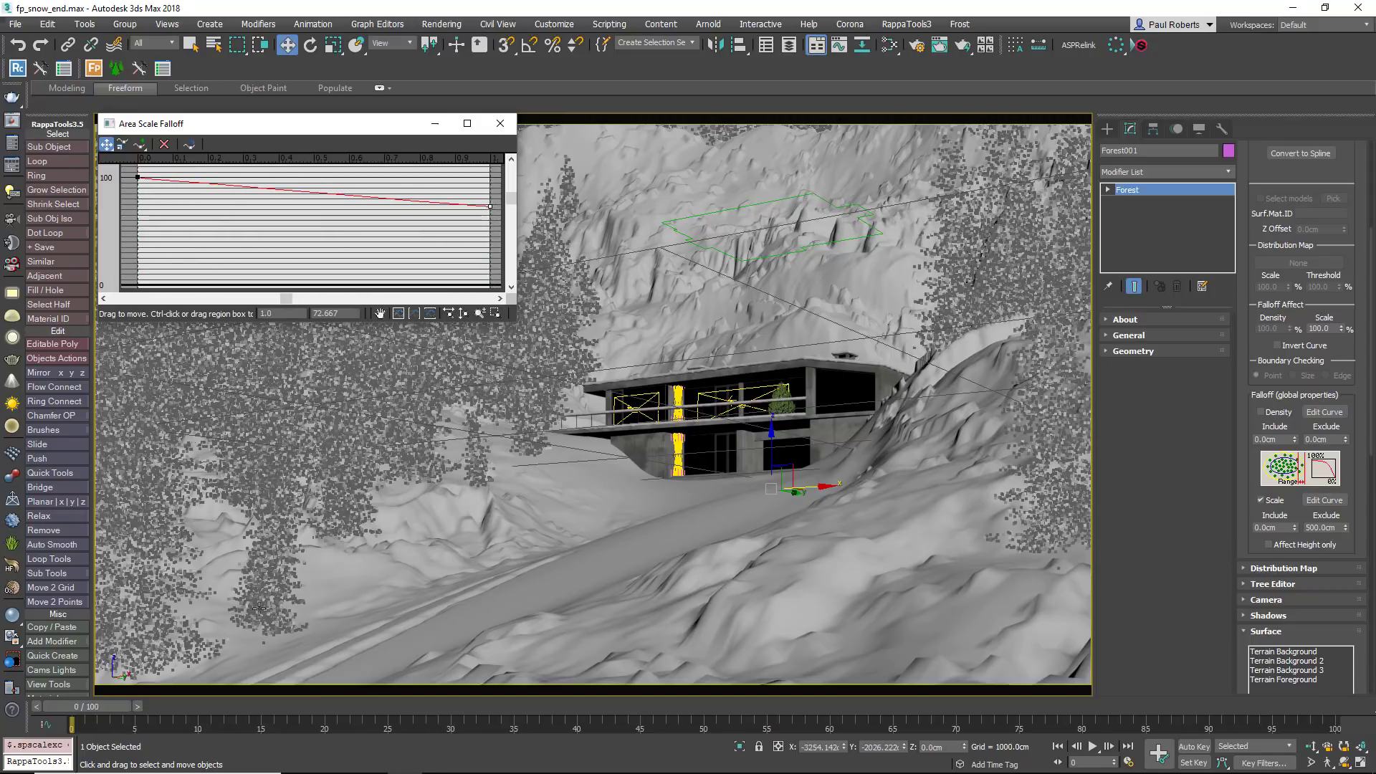
drag(490, 205, 490, 204)
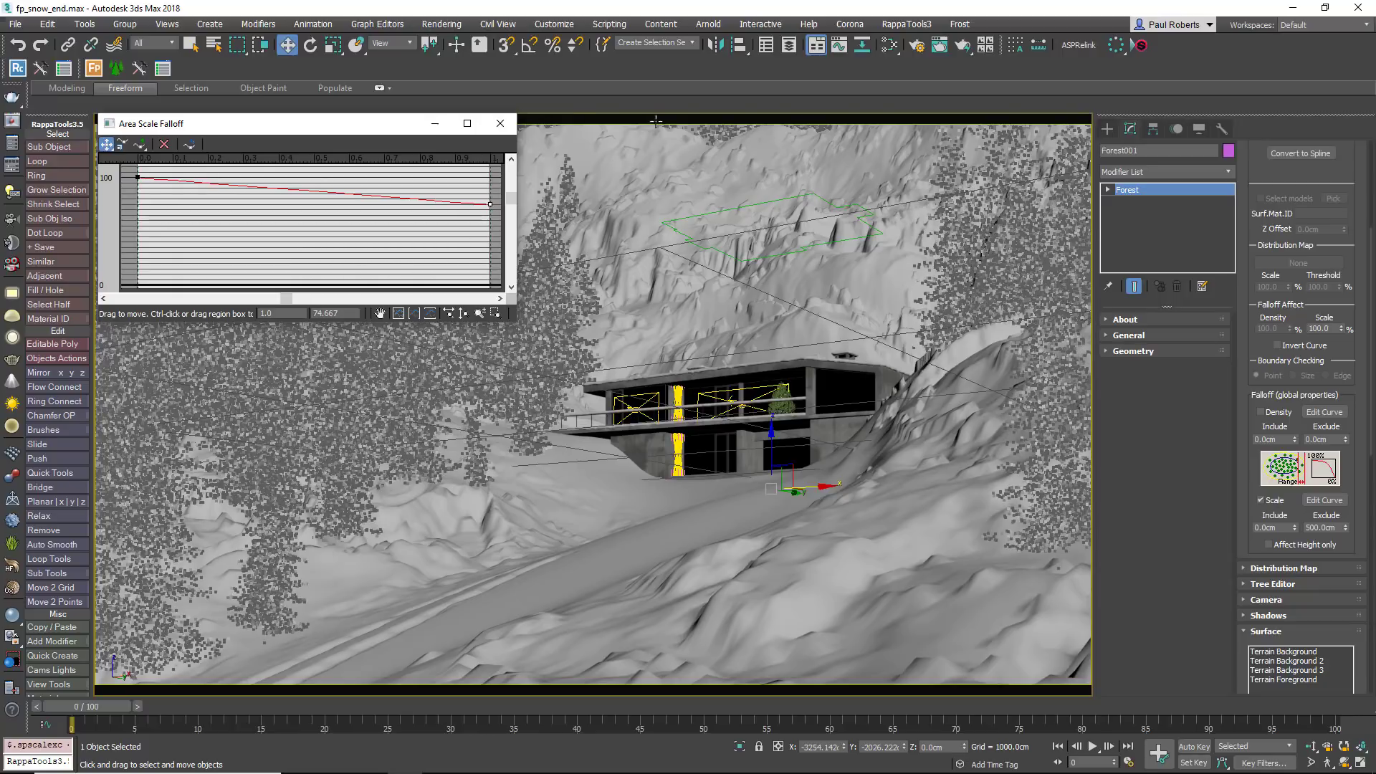
click(501, 123)
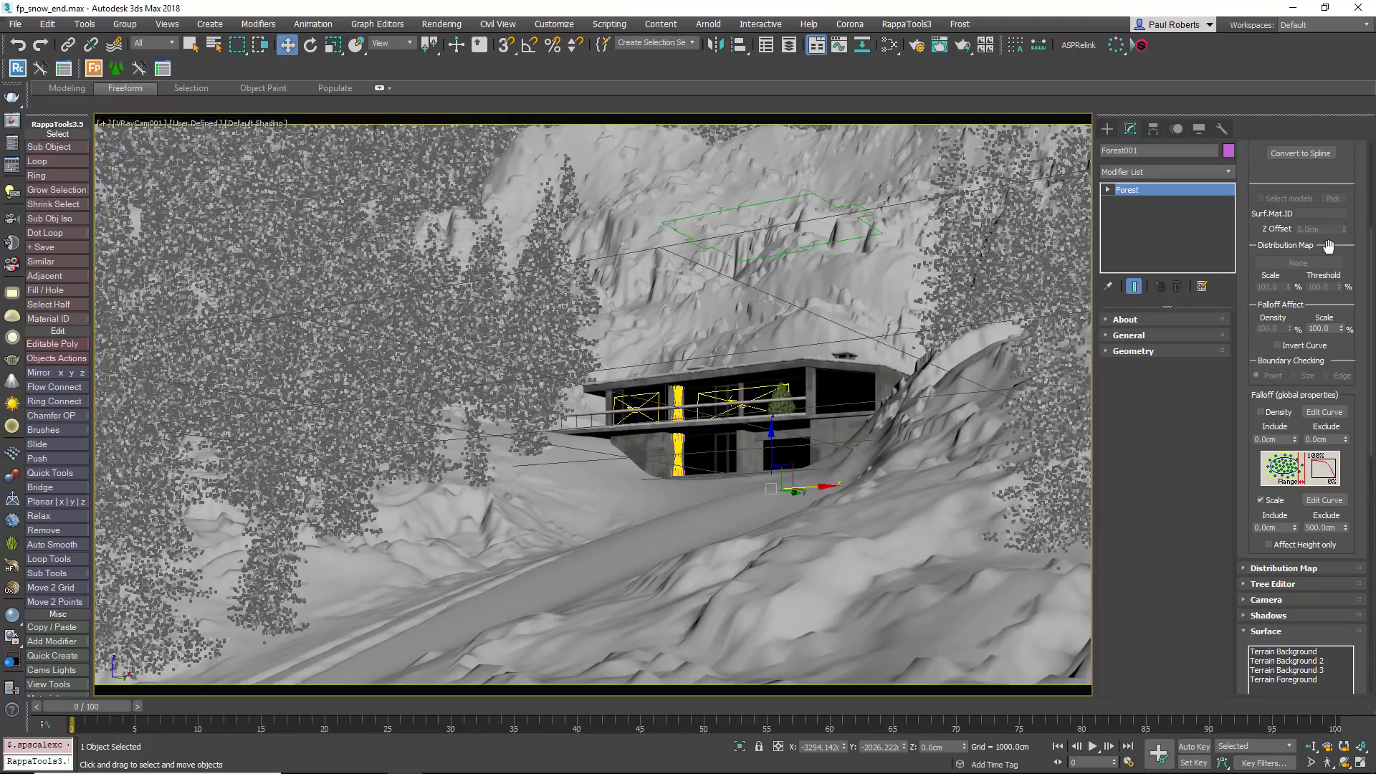
- Assign VRayCam001 as the Forest's camera so the scatter is limited to its view, and inspect it in perspective
scroll(1283, 257, up, 3)
click(1276, 147)
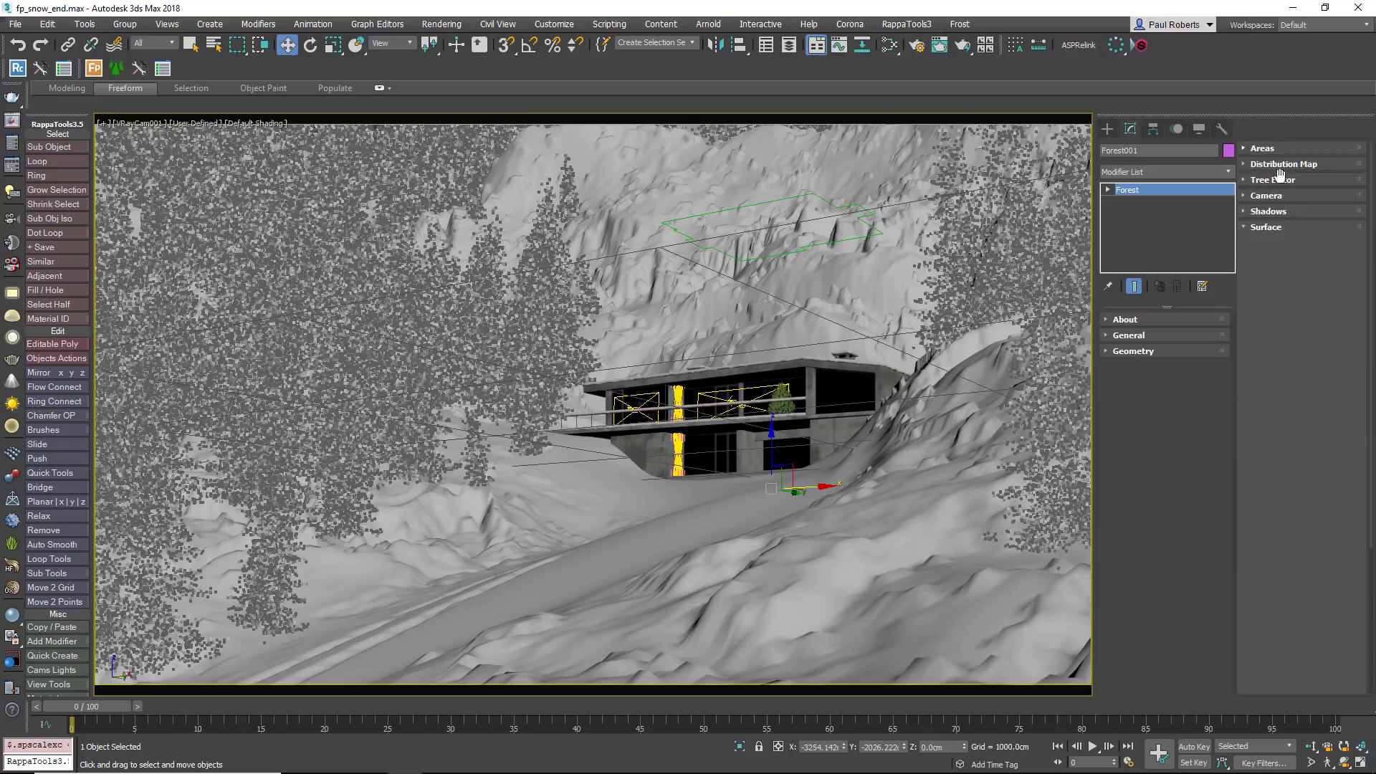
click(1132, 416)
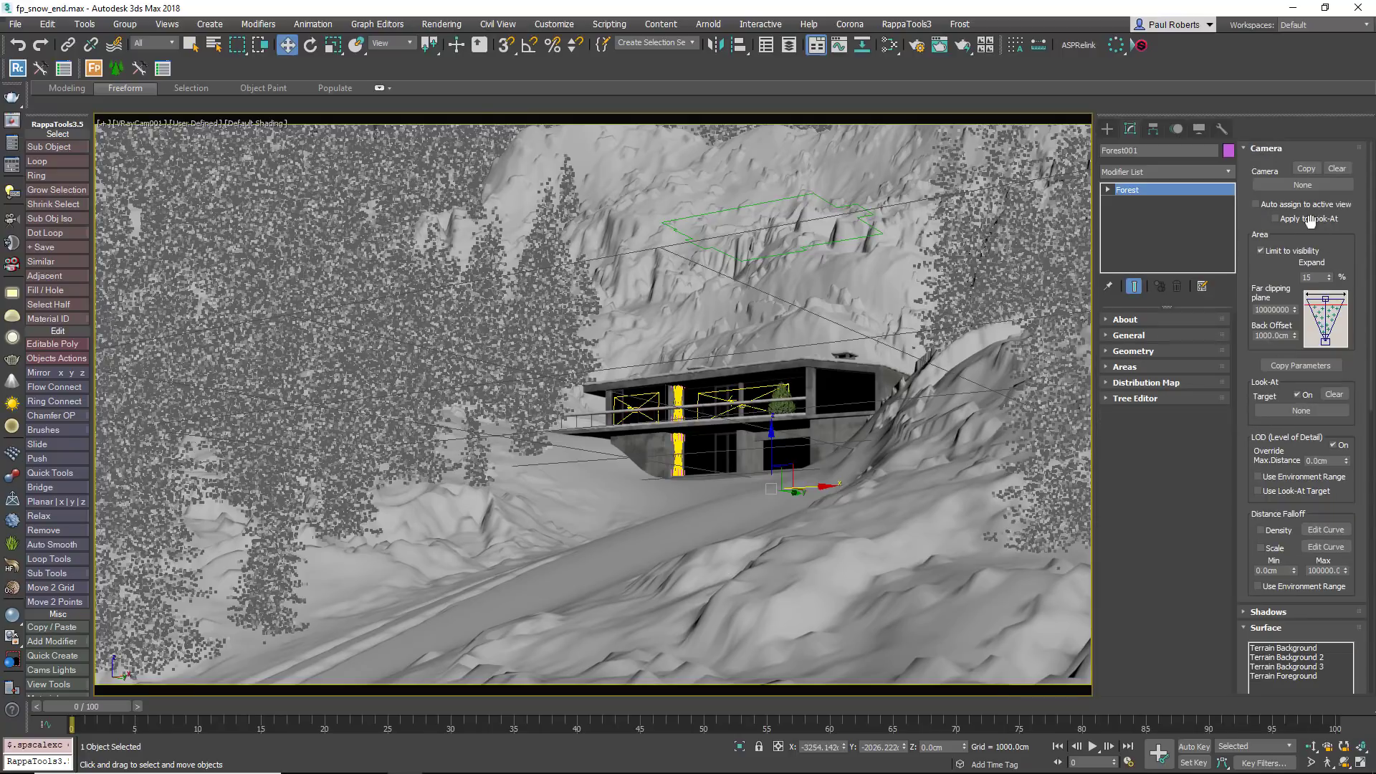
key(p)
alt+middle_drag(688, 502, 731, 570)
click(1290, 185)
click(776, 583)
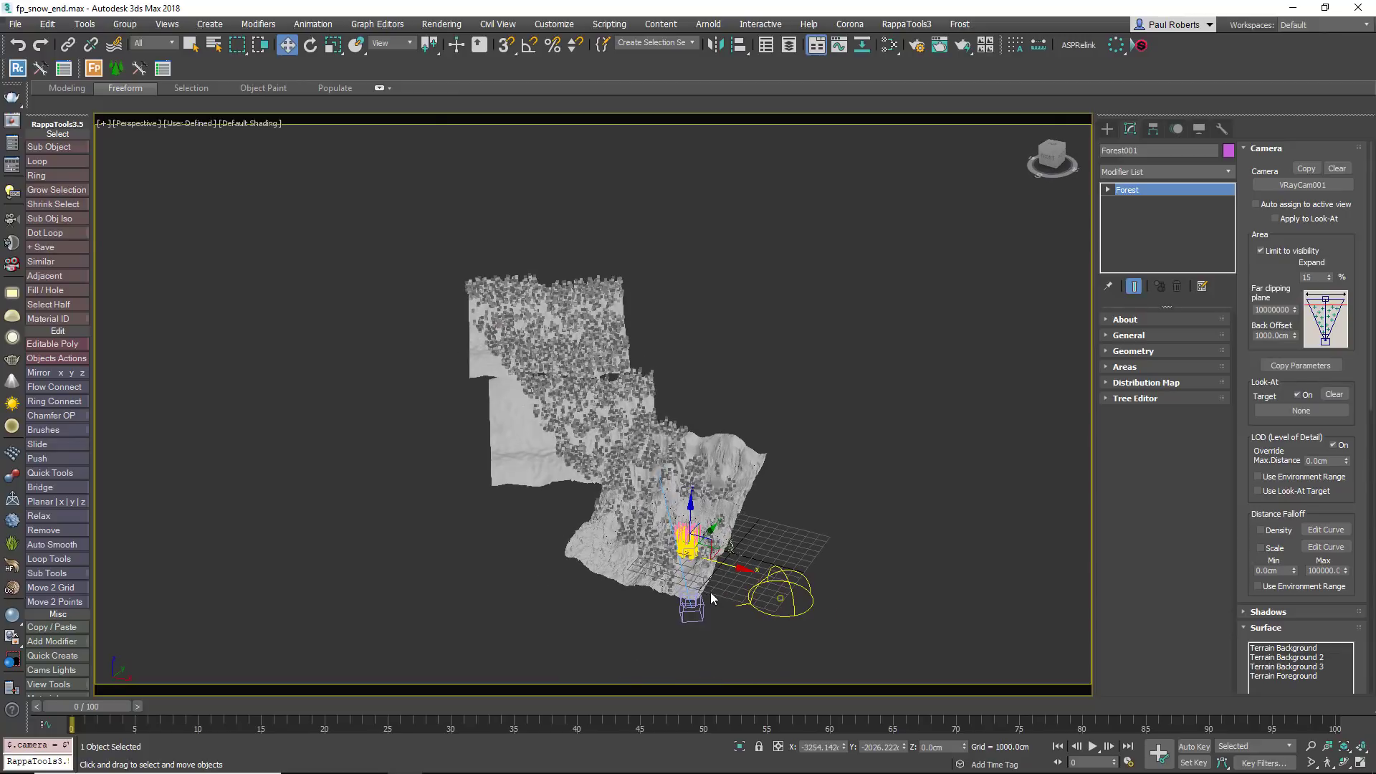
scroll(710, 591, up, 5)
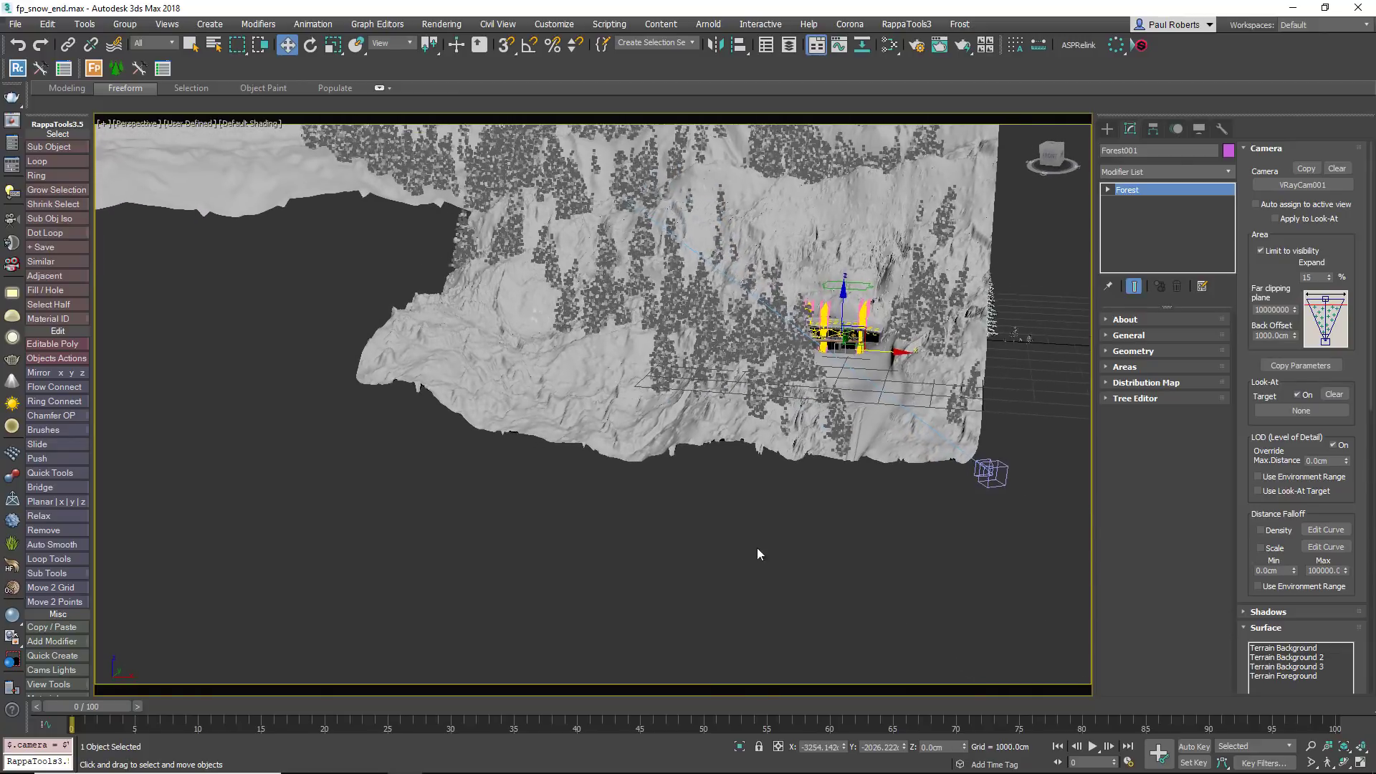
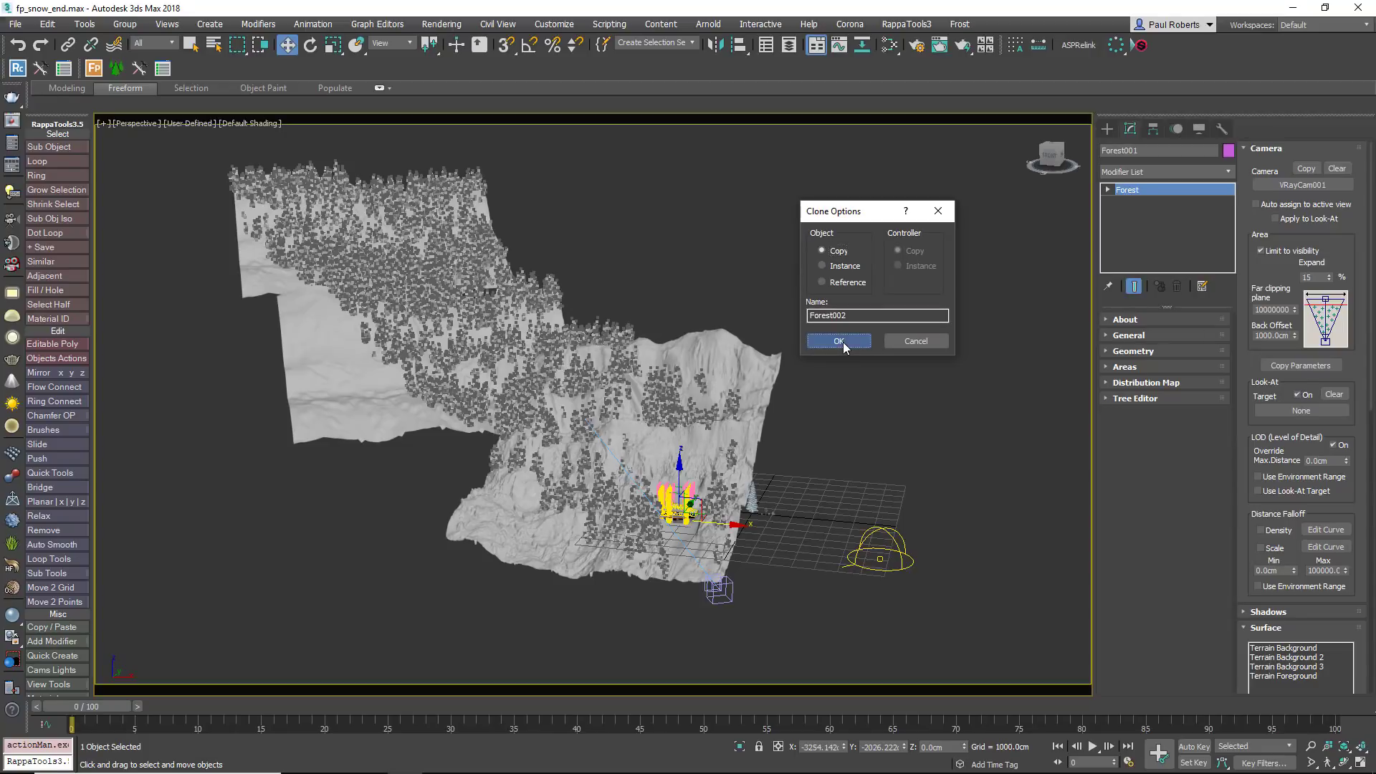
- Clone the Forest as an independent copy named Forest002 and replace its two cedar models with XmasTree1 and XmasTree2
click(843, 342)
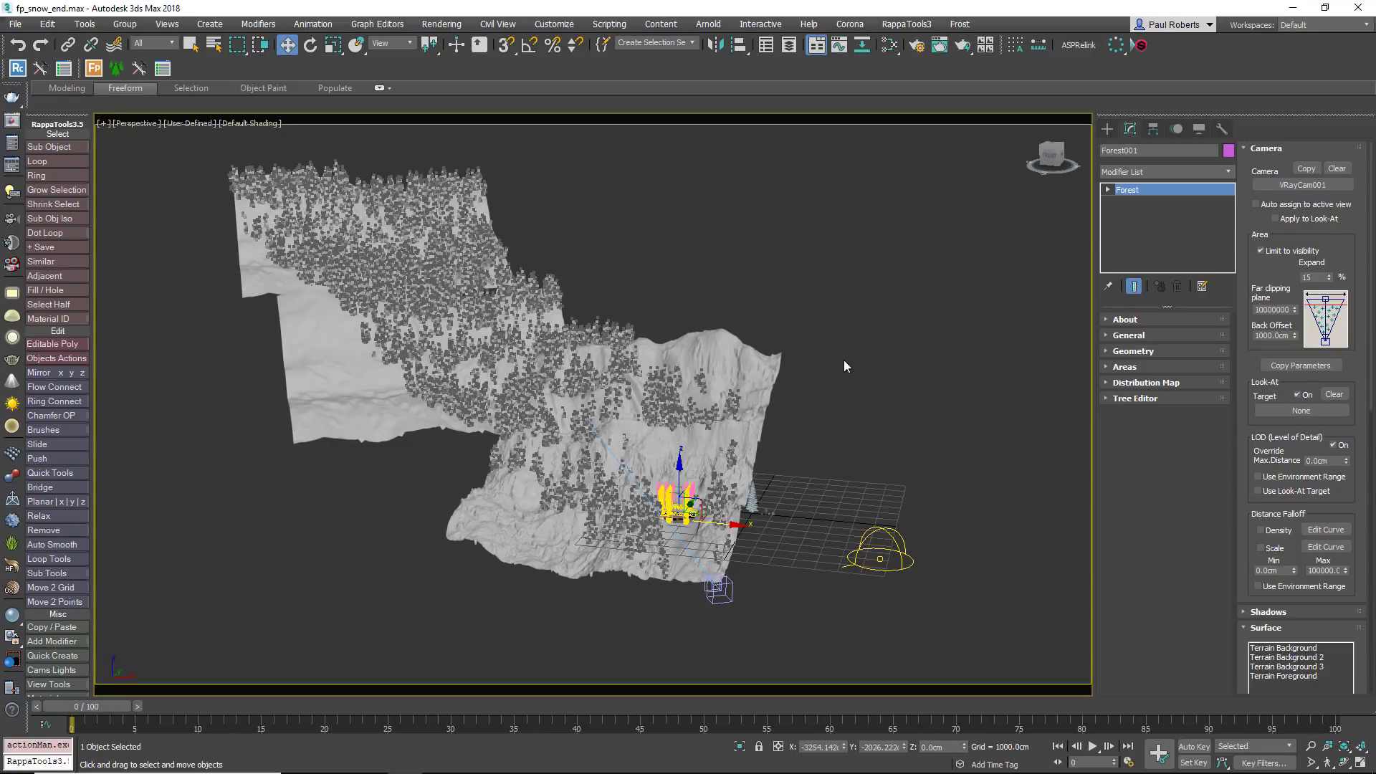
click(1178, 351)
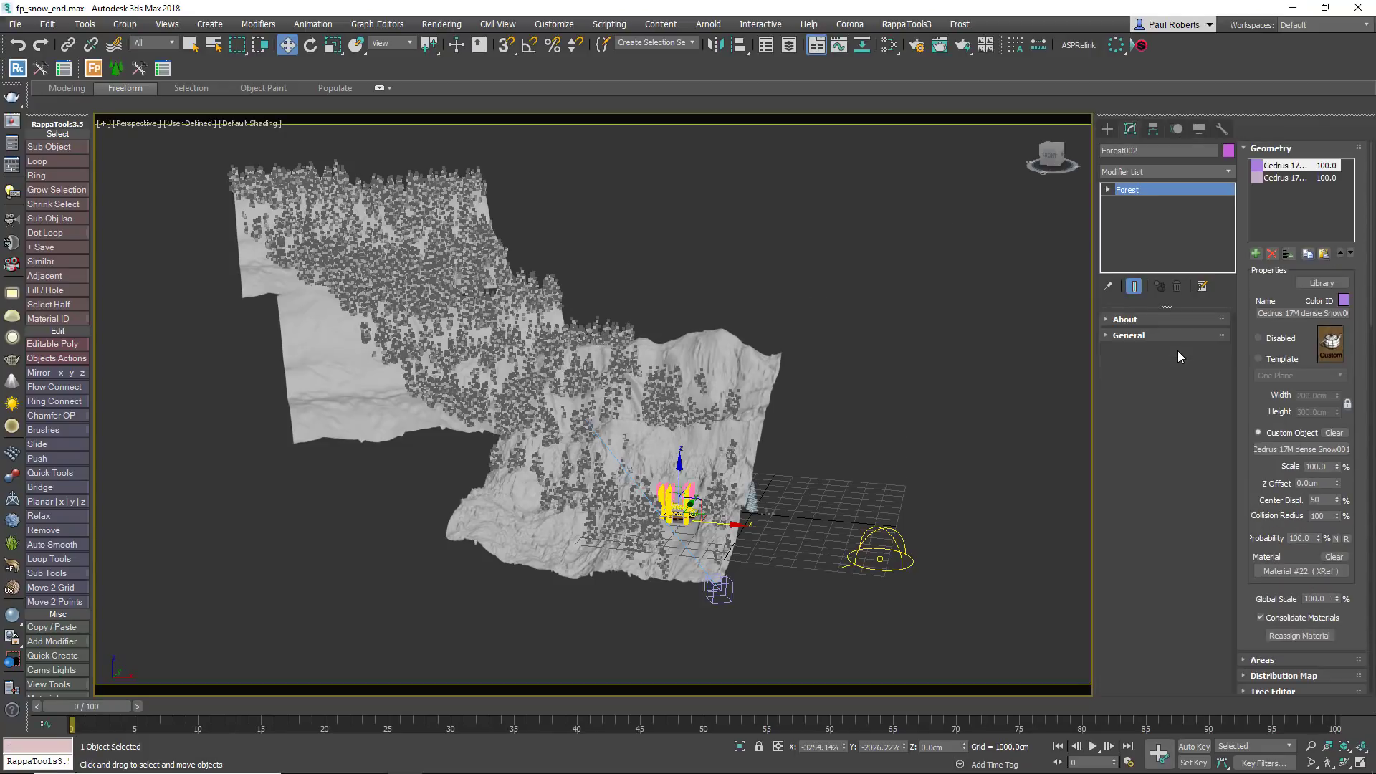
alt+middle_drag(832, 568, 789, 573)
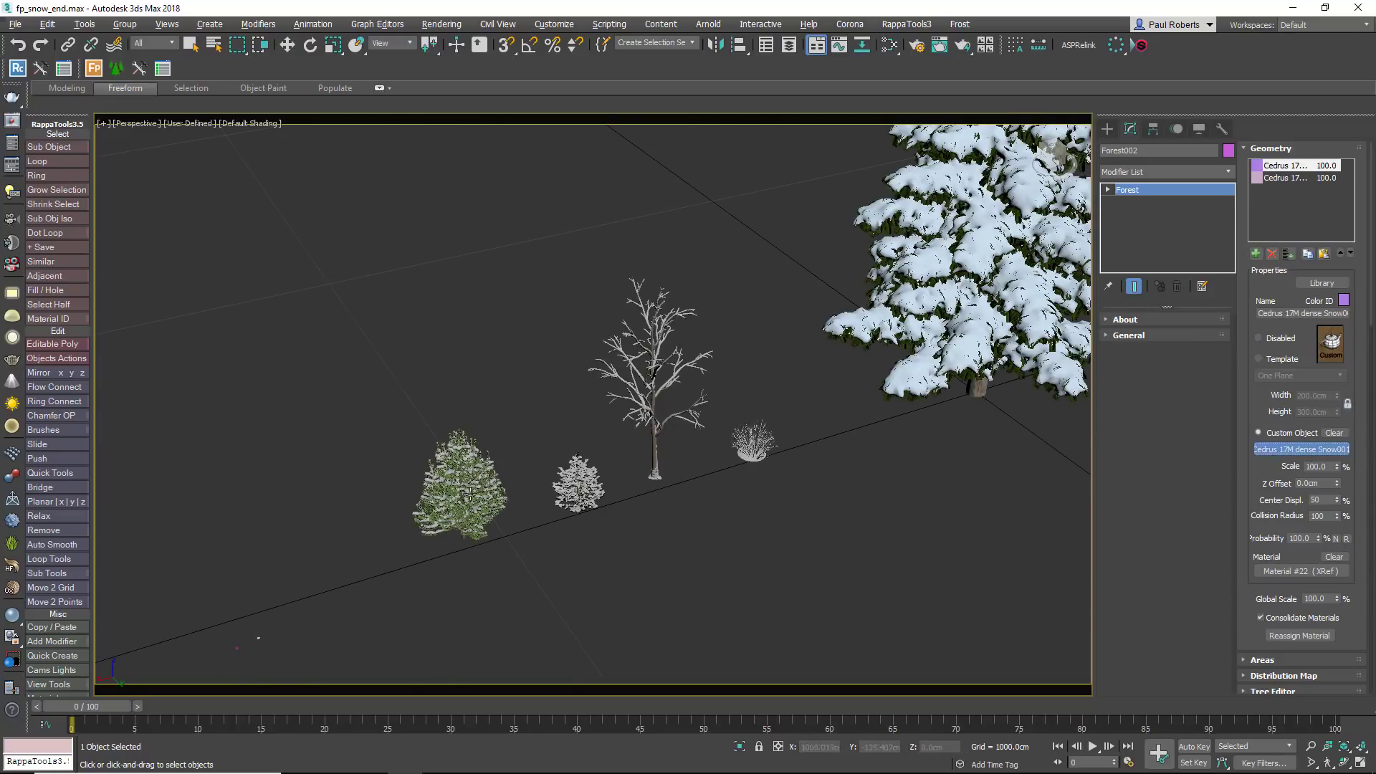
click(1284, 178)
click(1301, 447)
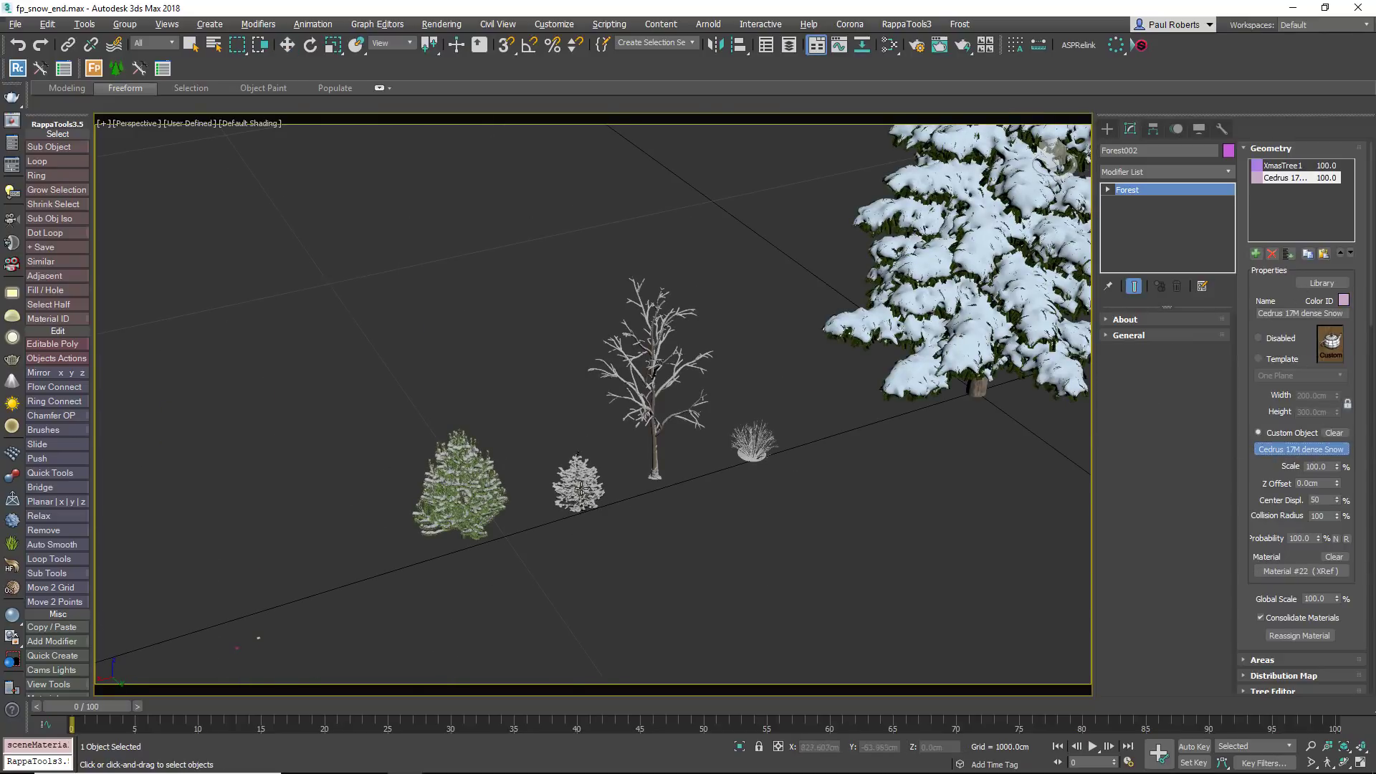
click(579, 485)
- Add a third geometry item to the copied Forest and assign the Bare Tree model to it
click(1256, 253)
click(1302, 450)
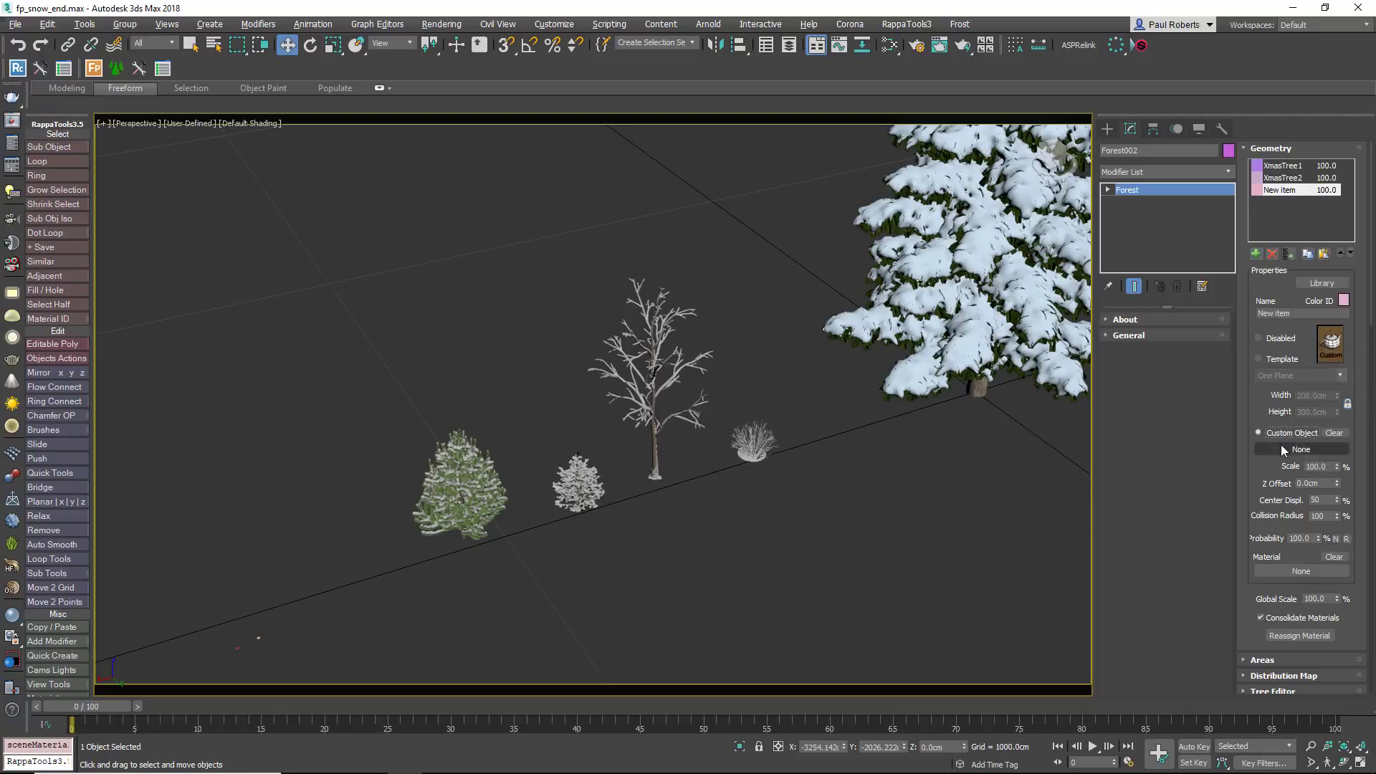
click(656, 464)
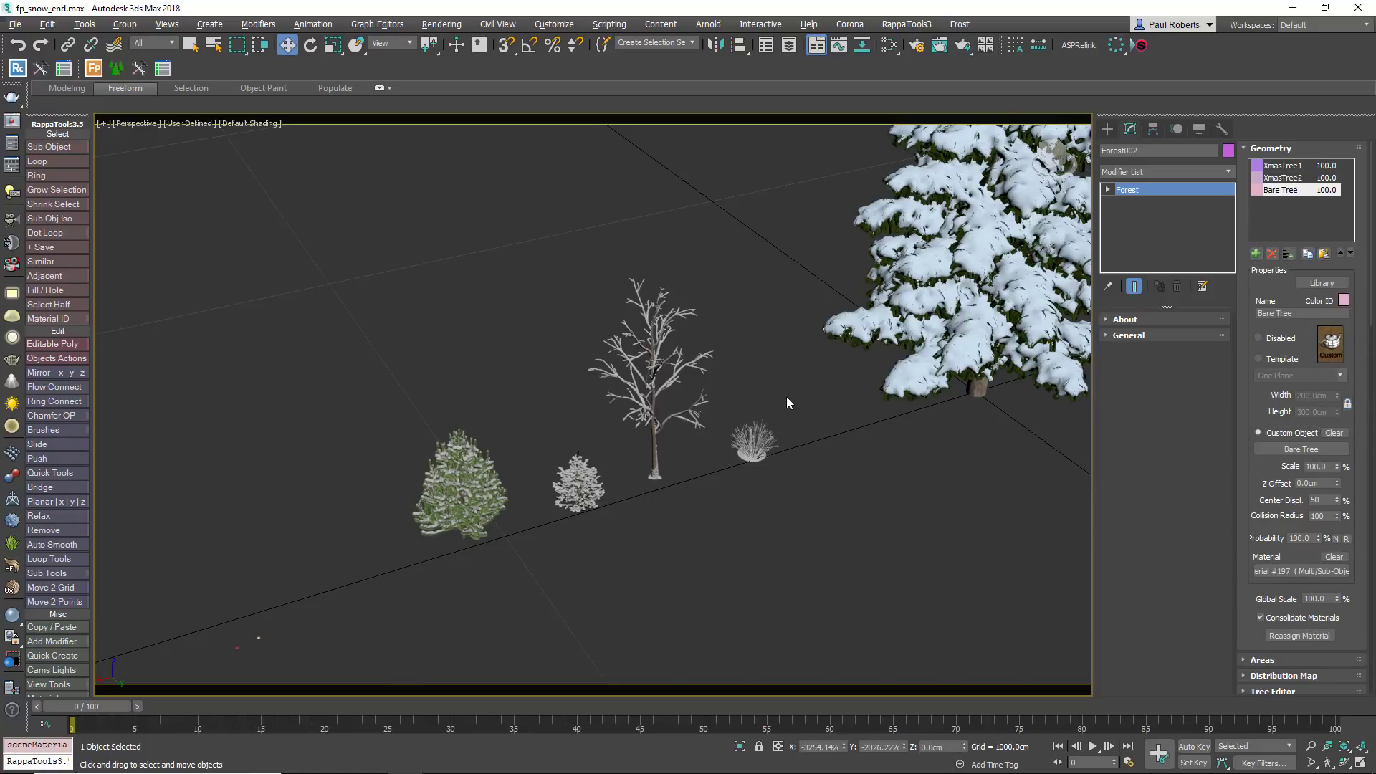
- Set the color ID of both the XmasTree1 and XmasTree2 items to red
scroll(785, 397, down, 5)
alt+middle_drag(750, 418, 886, 446)
key(z)
scroll(656, 582, up, 4)
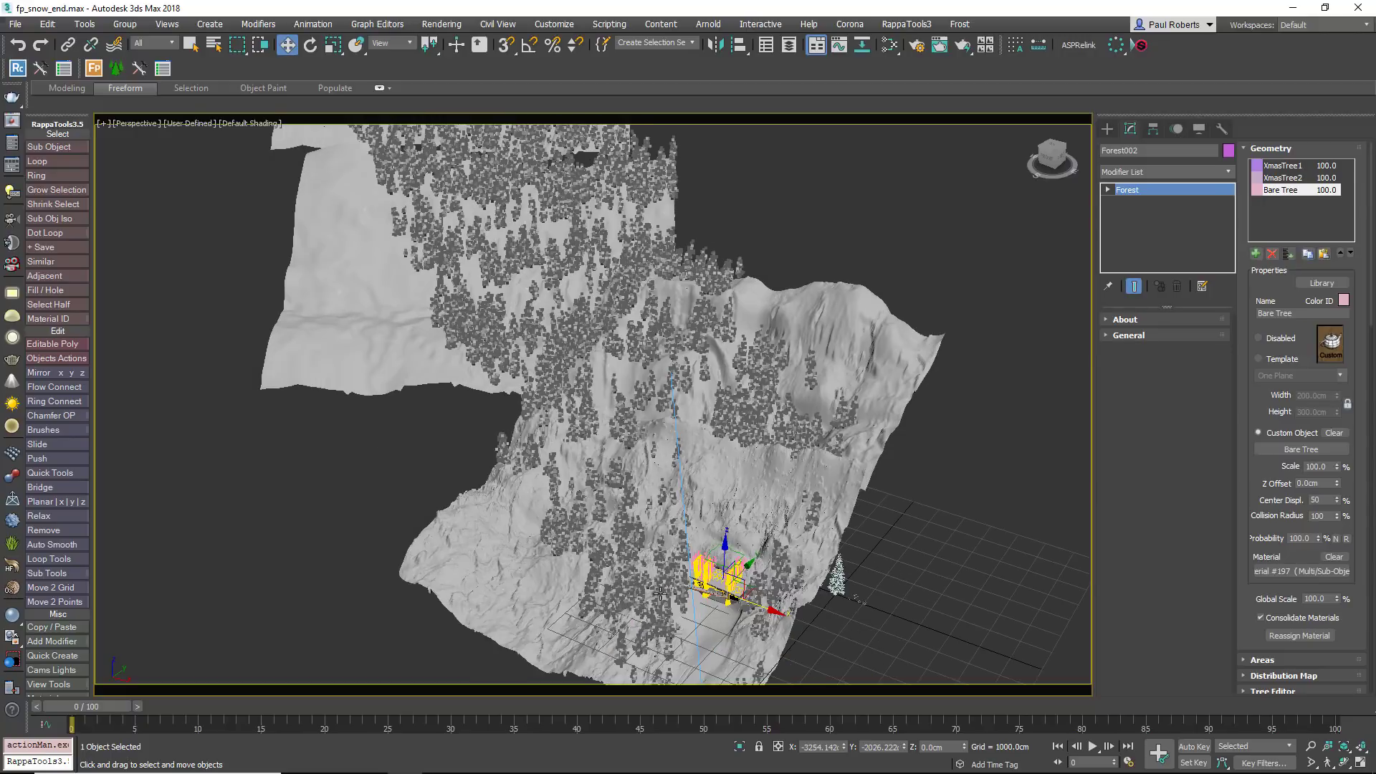
alt+middle_drag(656, 583, 587, 544)
scroll(626, 522, up, 3)
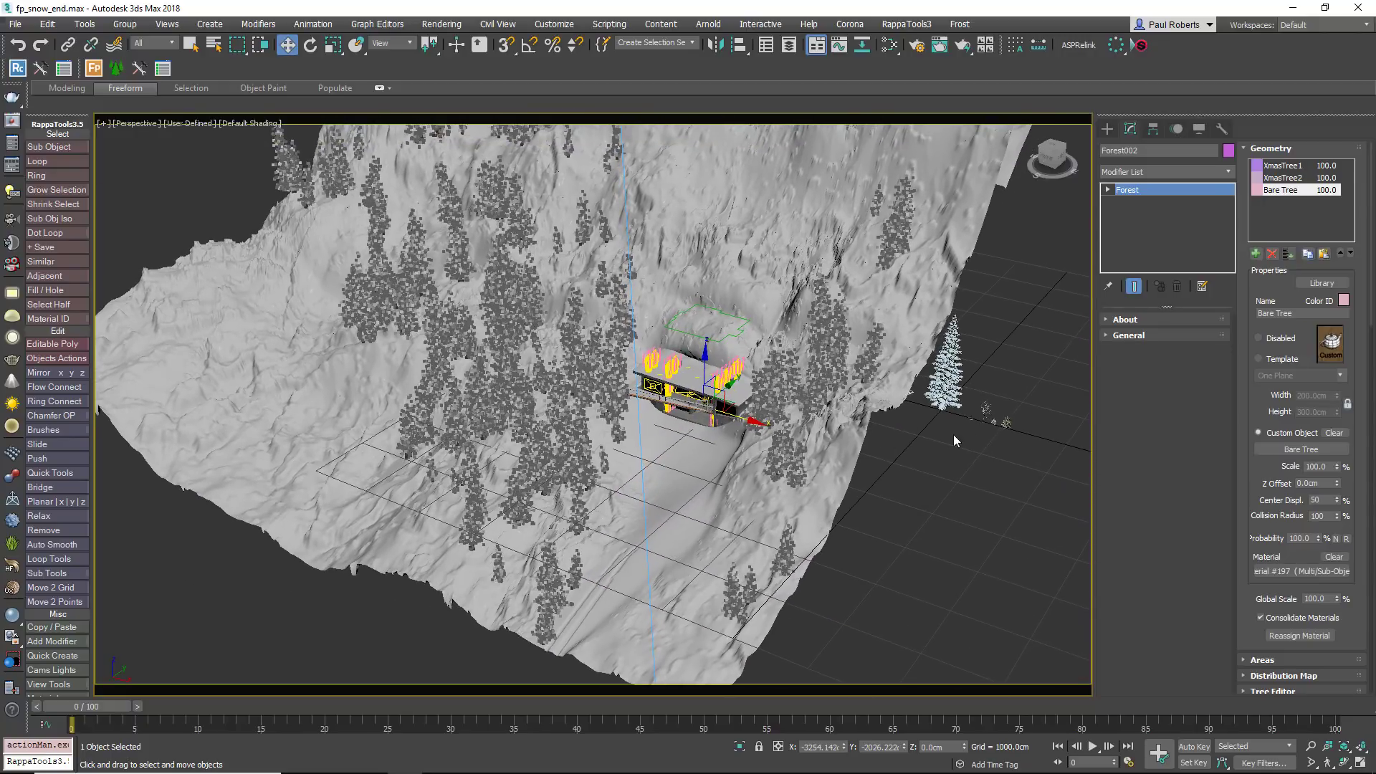
click(1275, 178)
ctrl+click(1283, 166)
click(1343, 300)
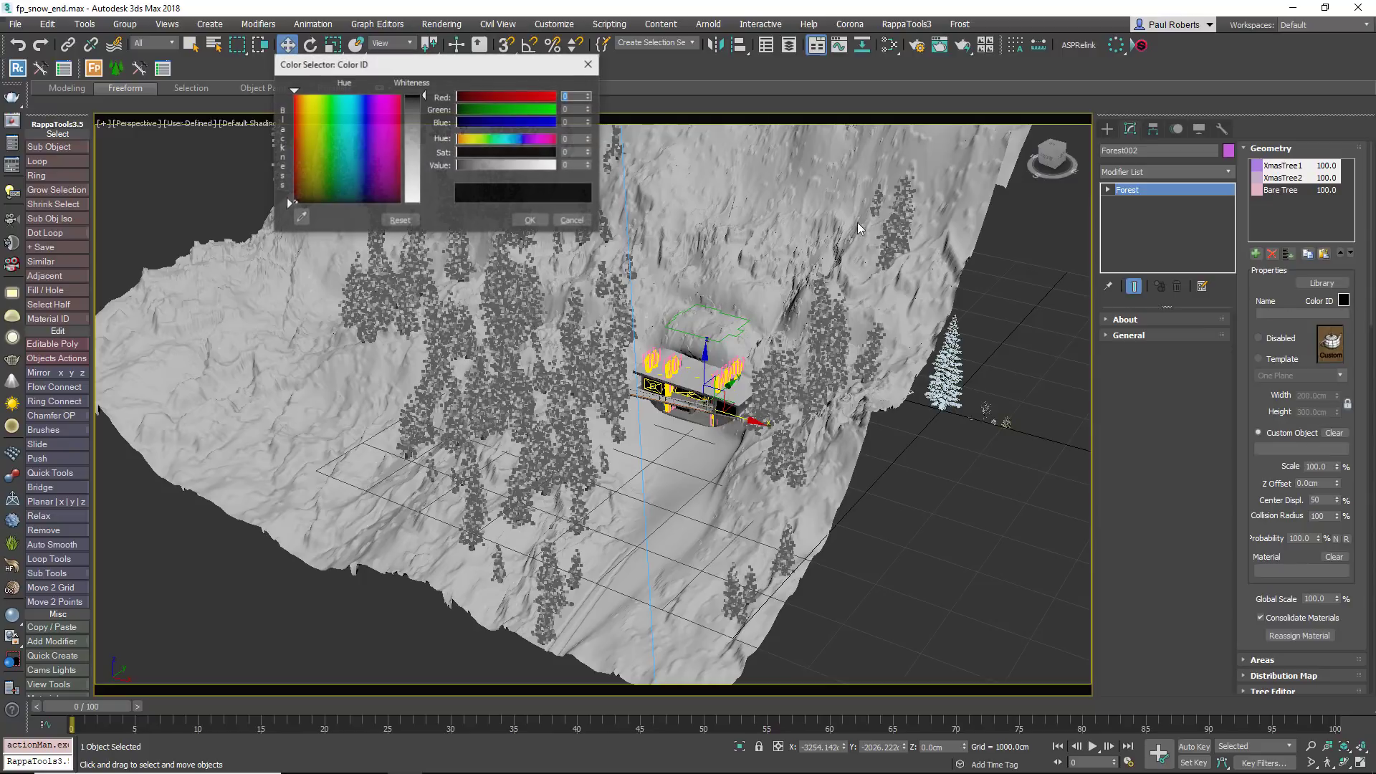
drag(514, 96, 572, 97)
click(534, 220)
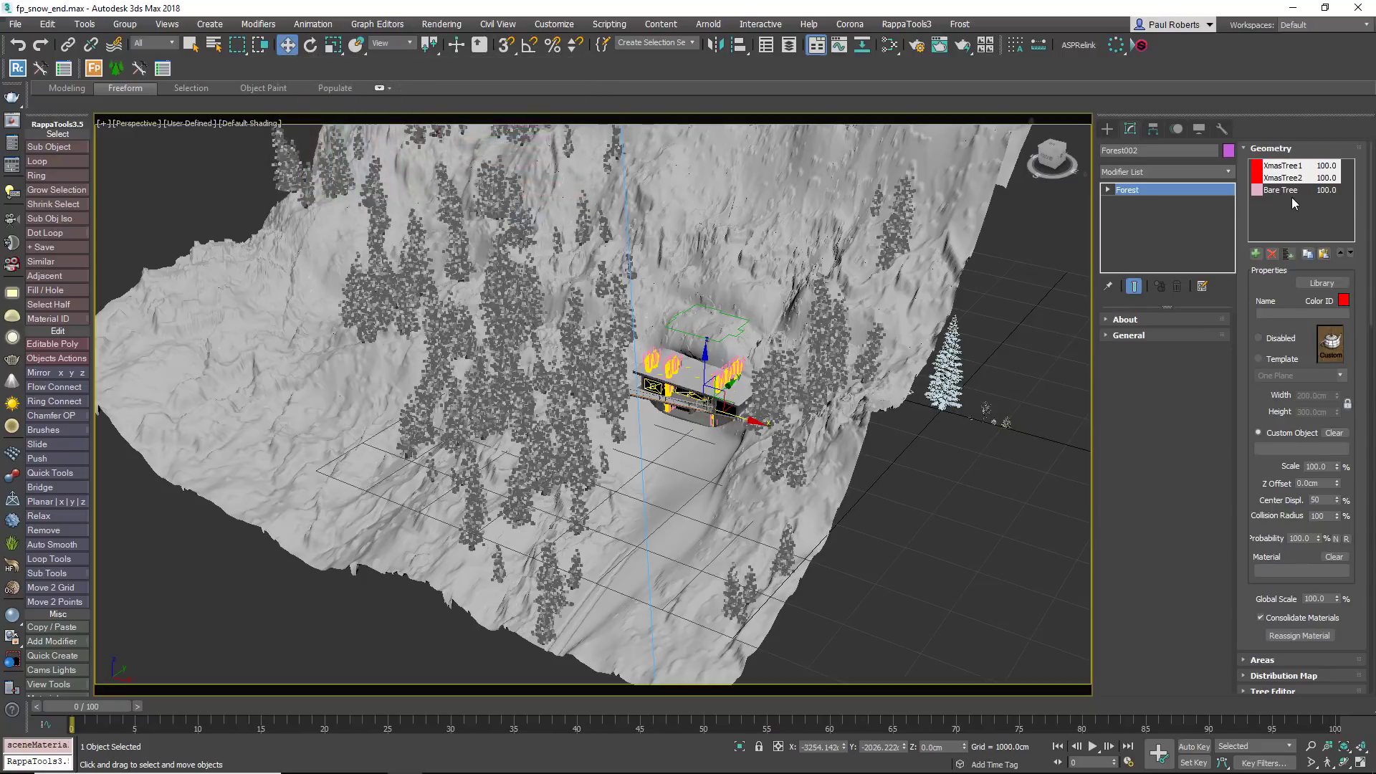
- Change the color ID of the Bare Tree item to bright green
click(1283, 190)
click(1344, 301)
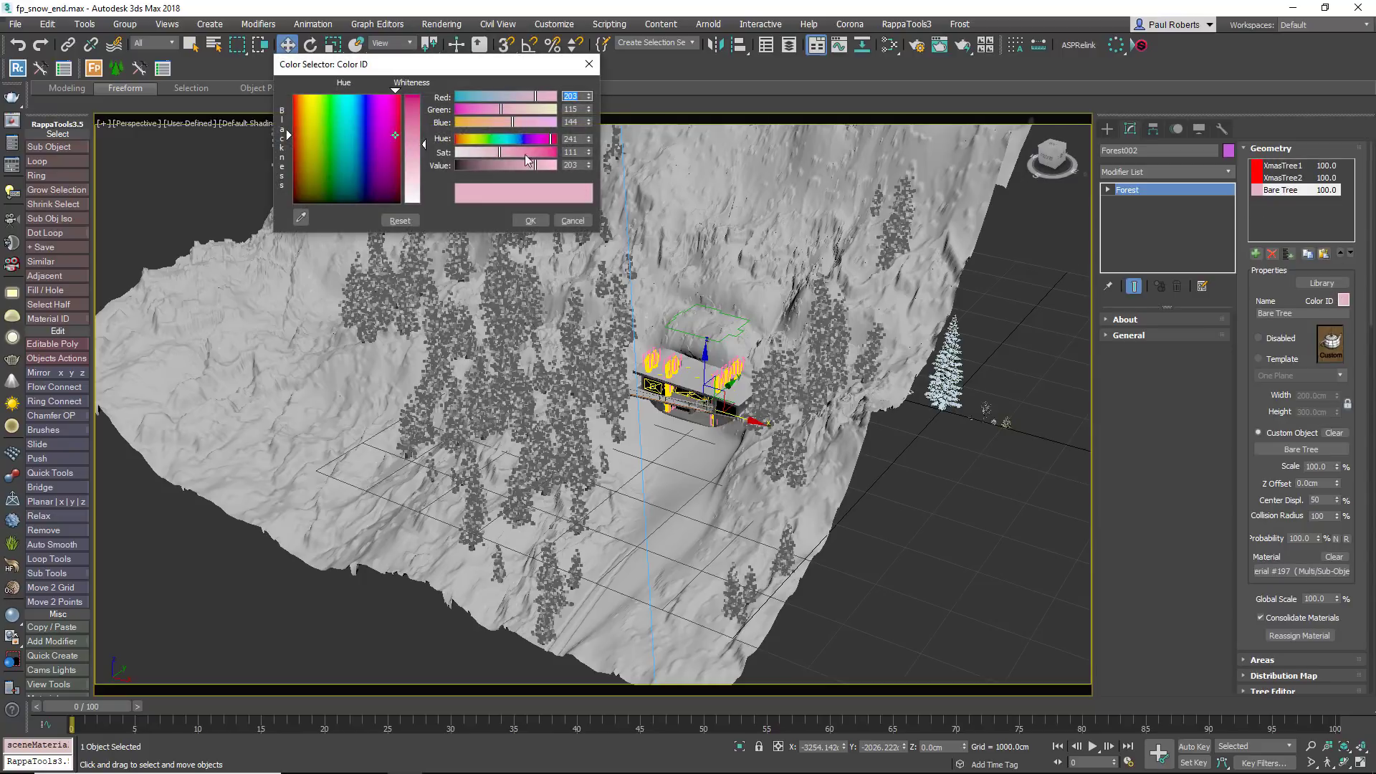
drag(501, 109, 419, 99)
click(530, 221)
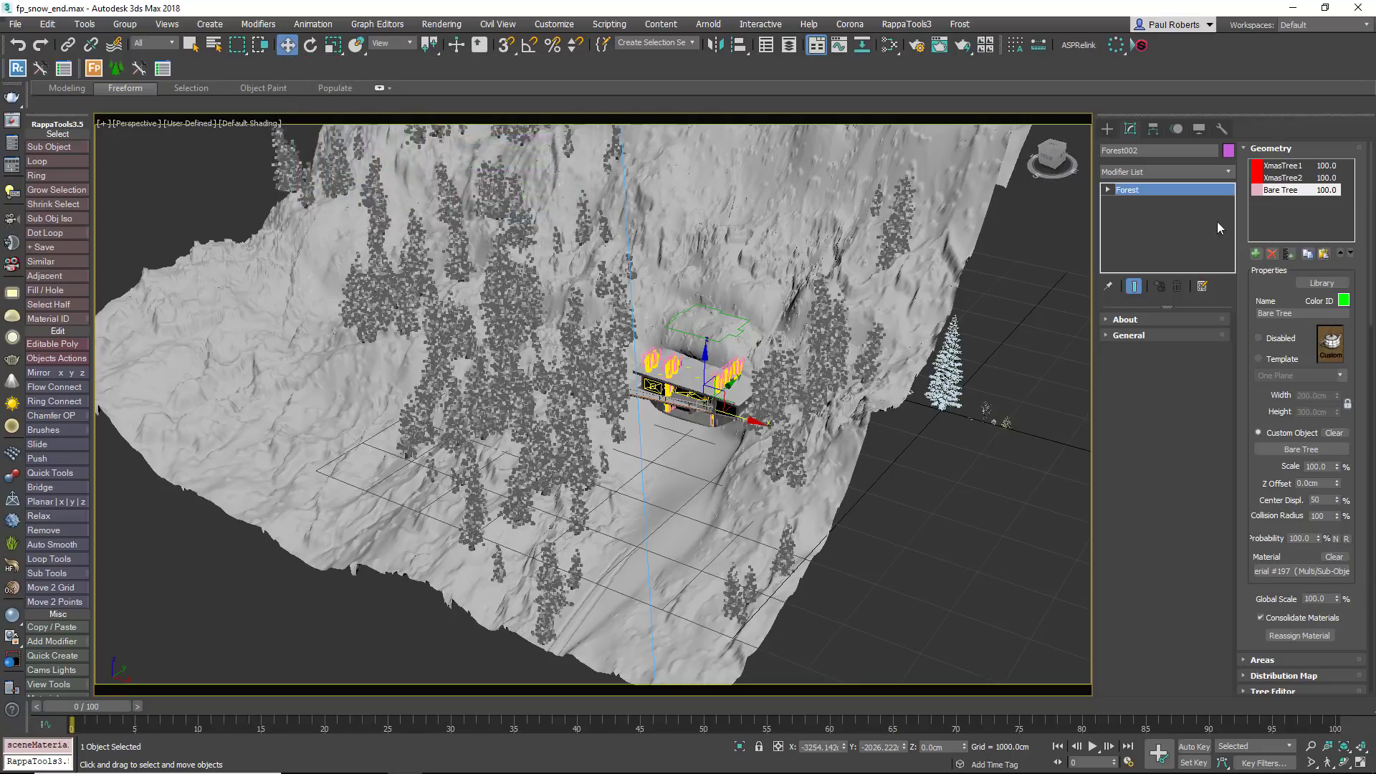
- Make the Forest's viewport point cloud display use the color IDs of its items
click(1266, 148)
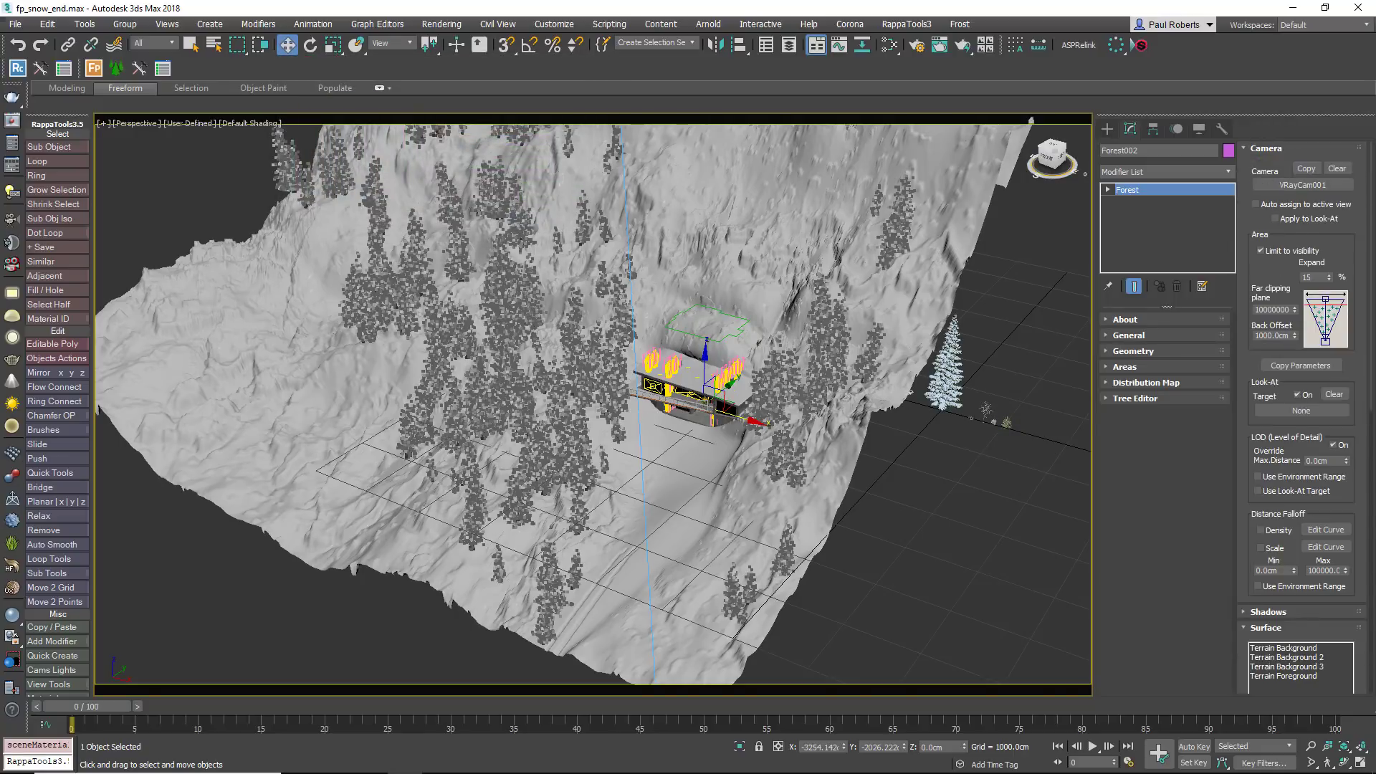
click(1256, 147)
click(1271, 180)
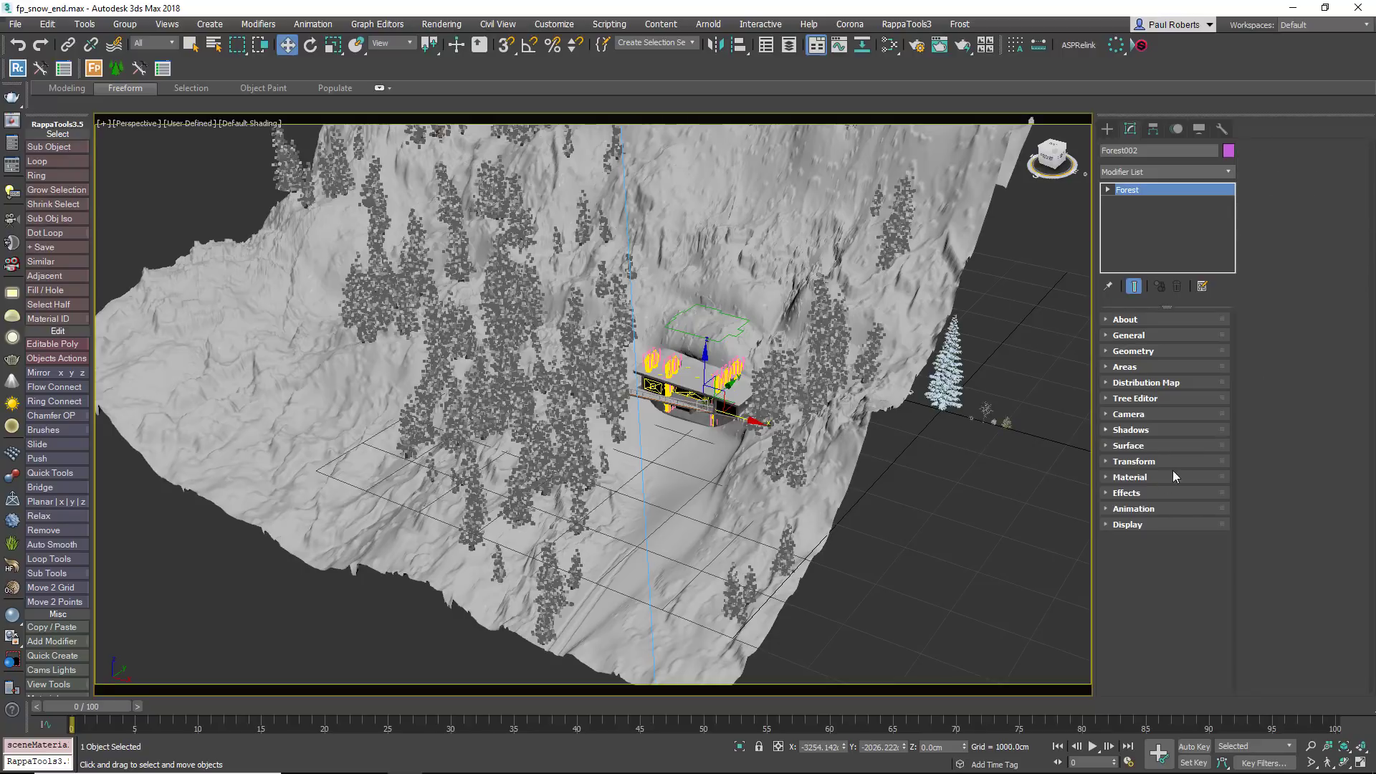
click(1129, 525)
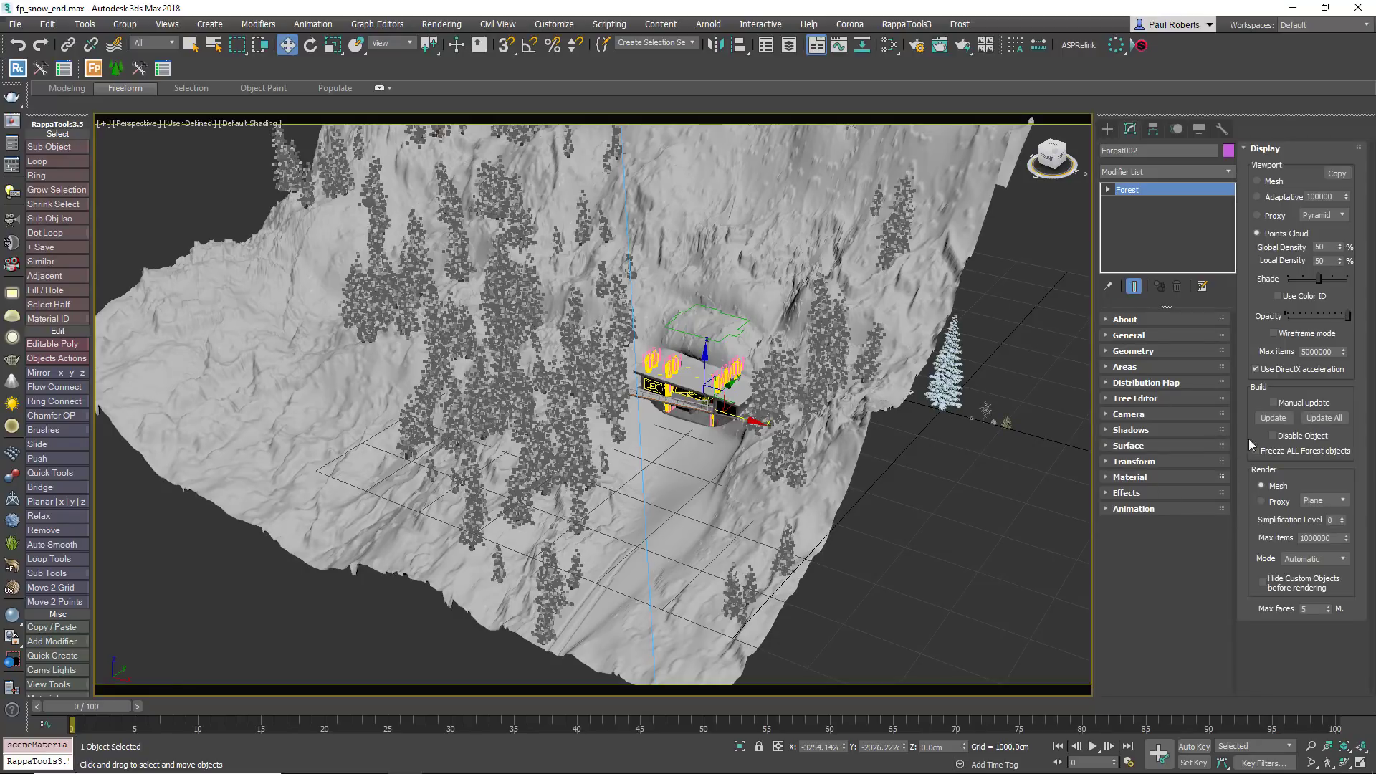
click(1276, 296)
- Set the X density units of the copied Forest's distribution map to 58 m
click(1147, 383)
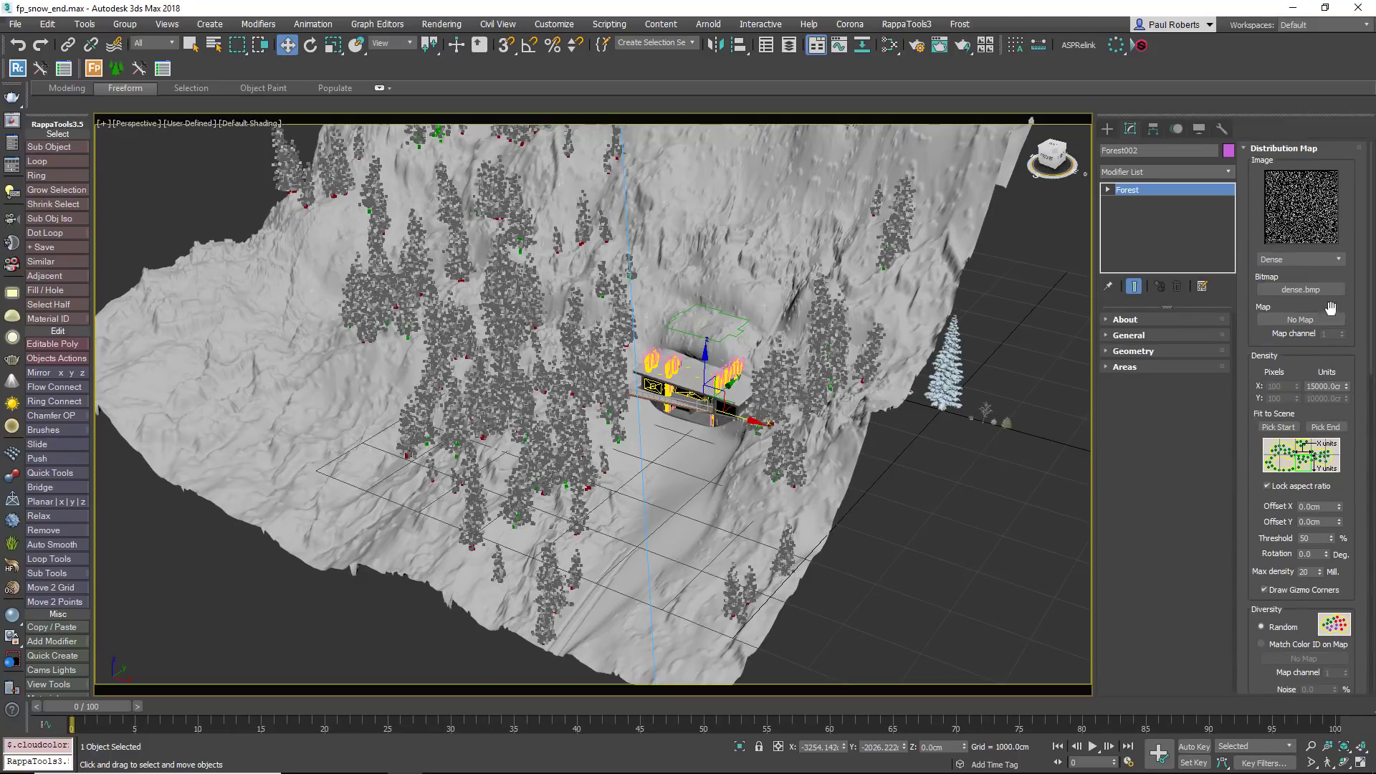
double_click(1331, 387)
text(58m)
key(Return)
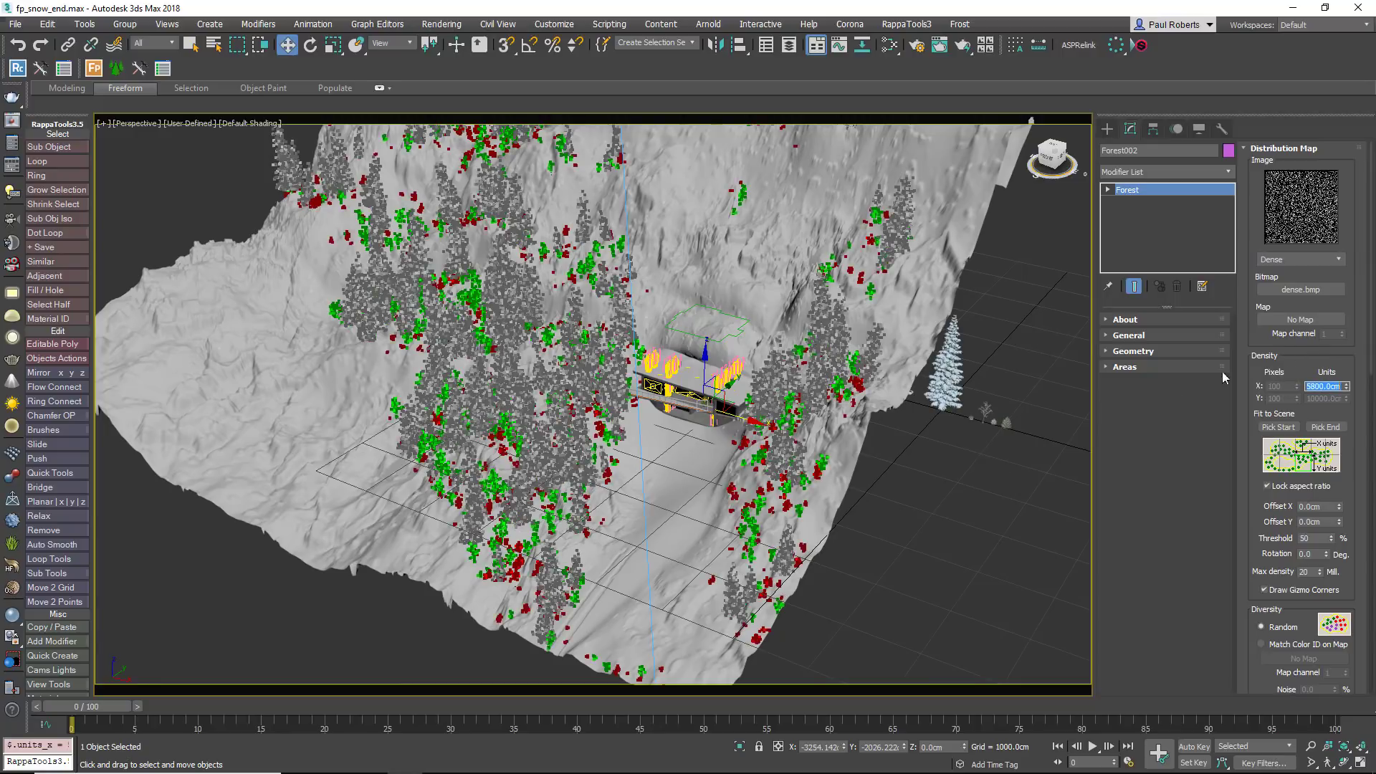
- Turn off the scale falloff in the area settings of the copied Forest
click(1201, 368)
drag(1254, 582, 1256, 532)
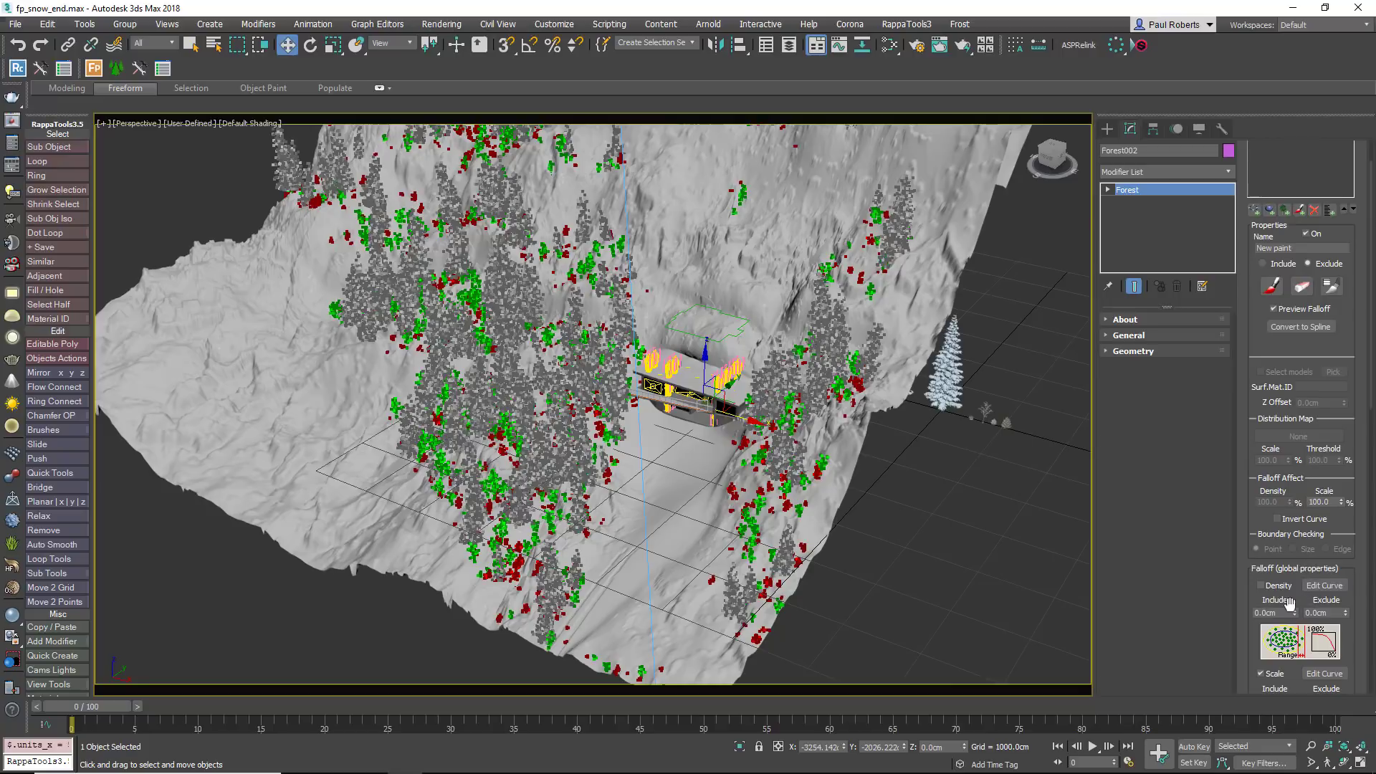
click(1261, 673)
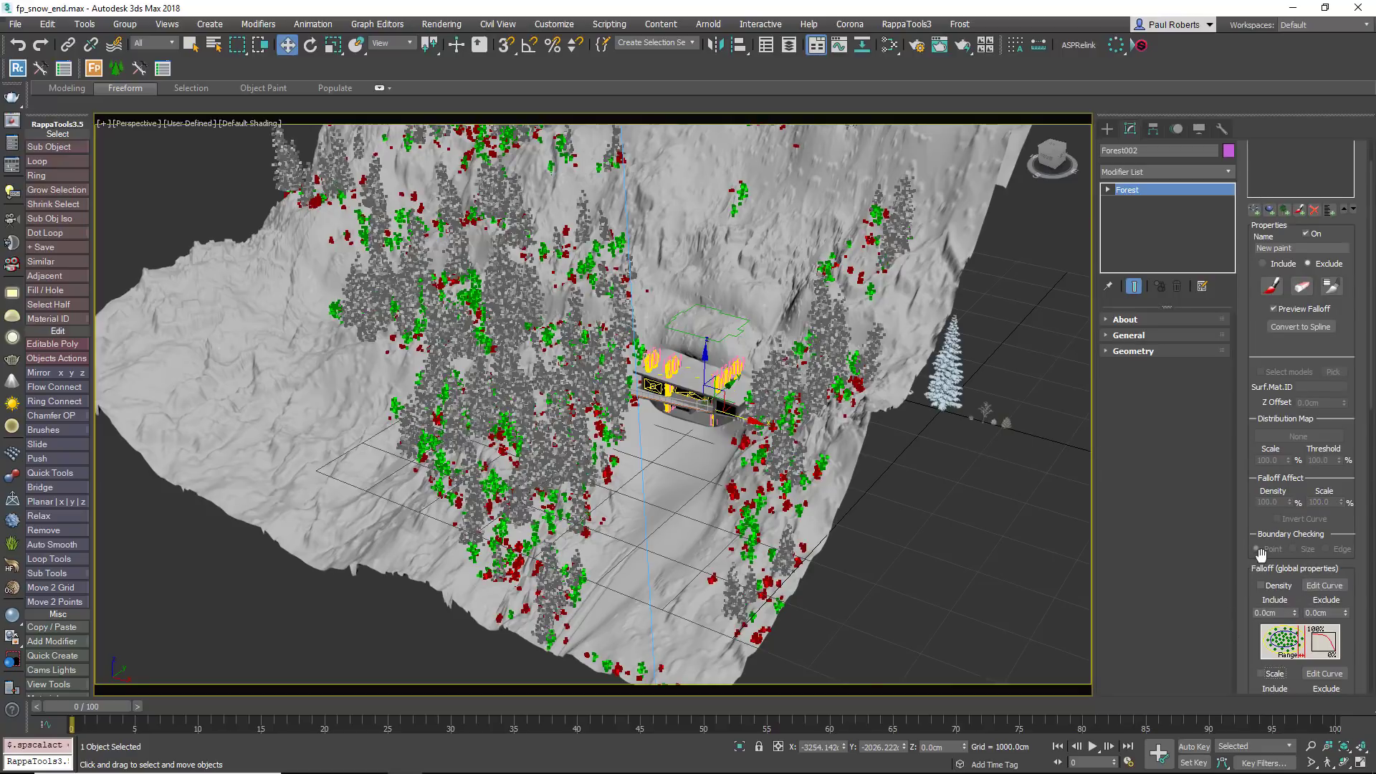
scroll(1265, 339, up, 1)
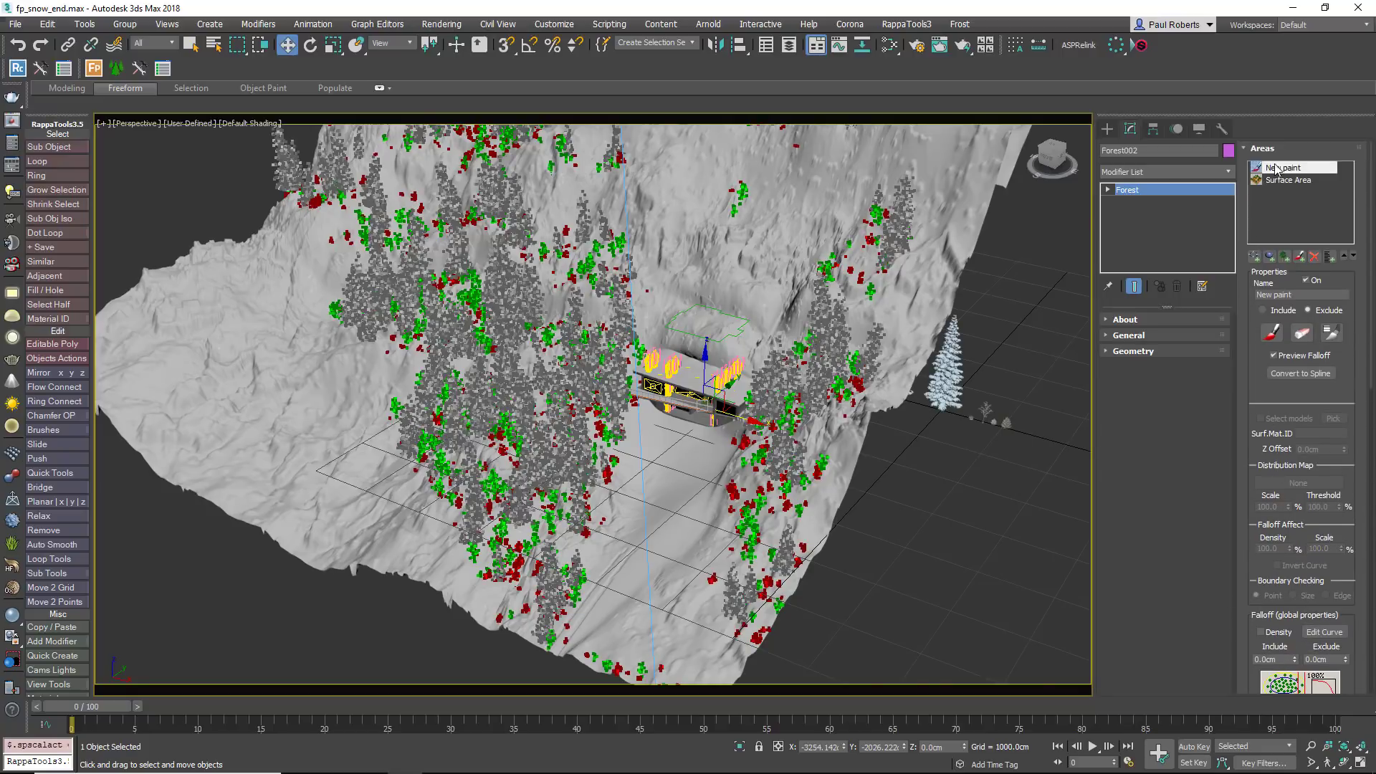
click(1263, 148)
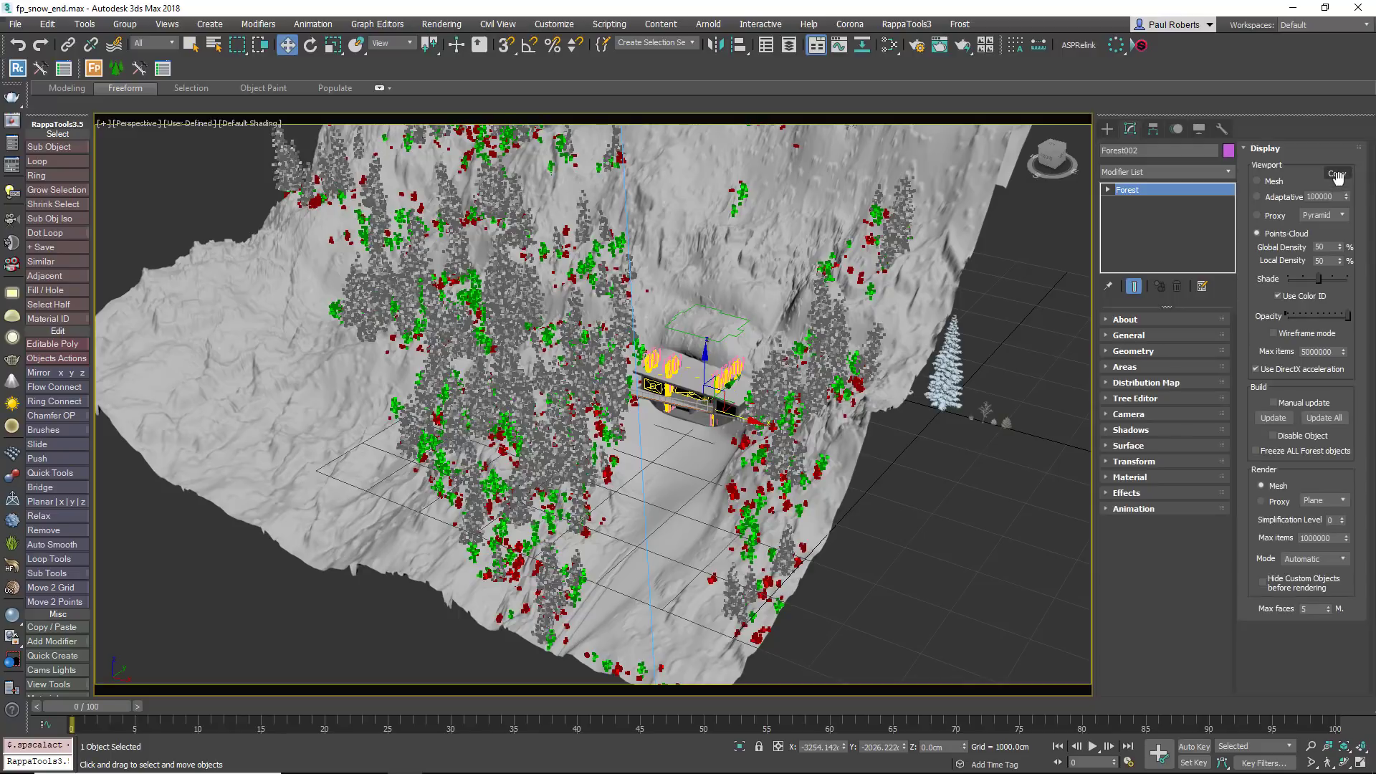
- Switch the distribution diversity from random to clusters and set the cluster size to 1200 cm
click(1143, 383)
scroll(1291, 509, down, 3)
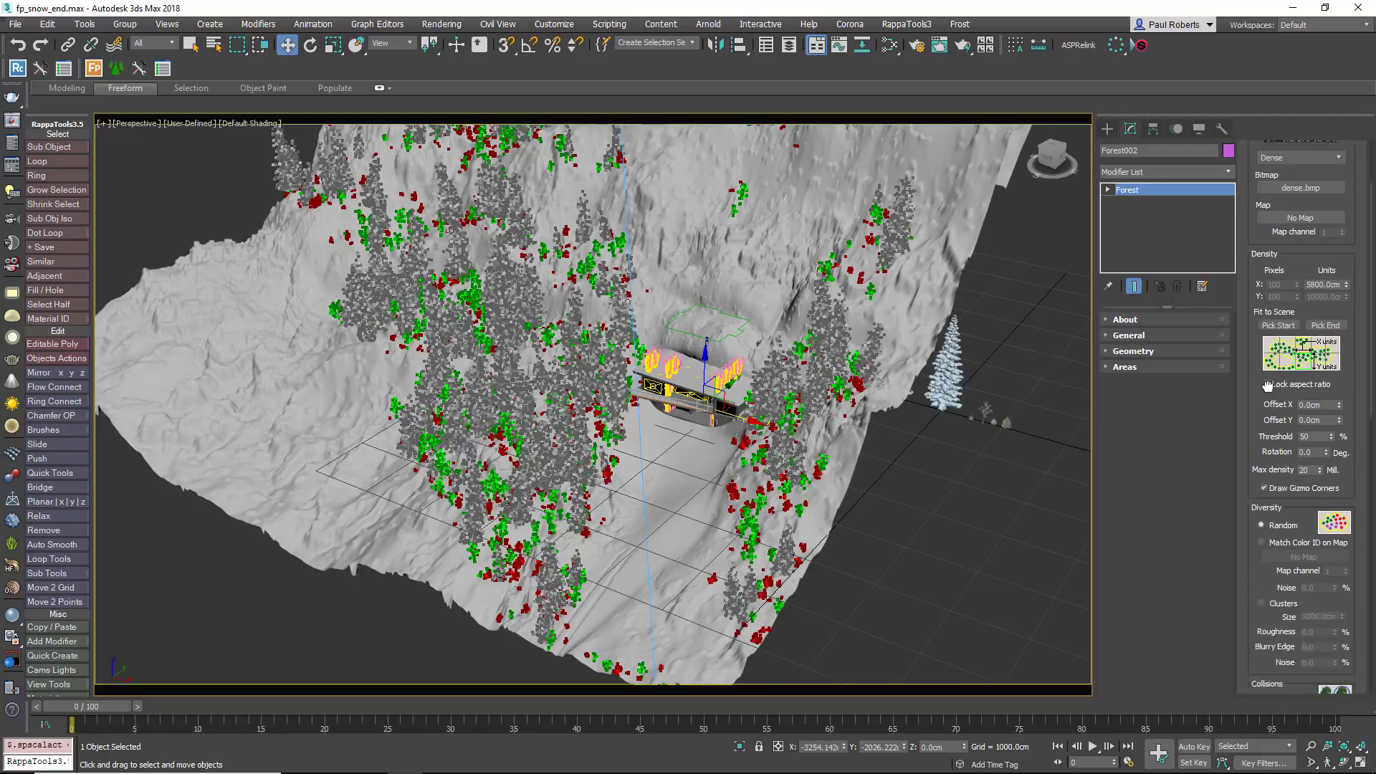
click(1279, 495)
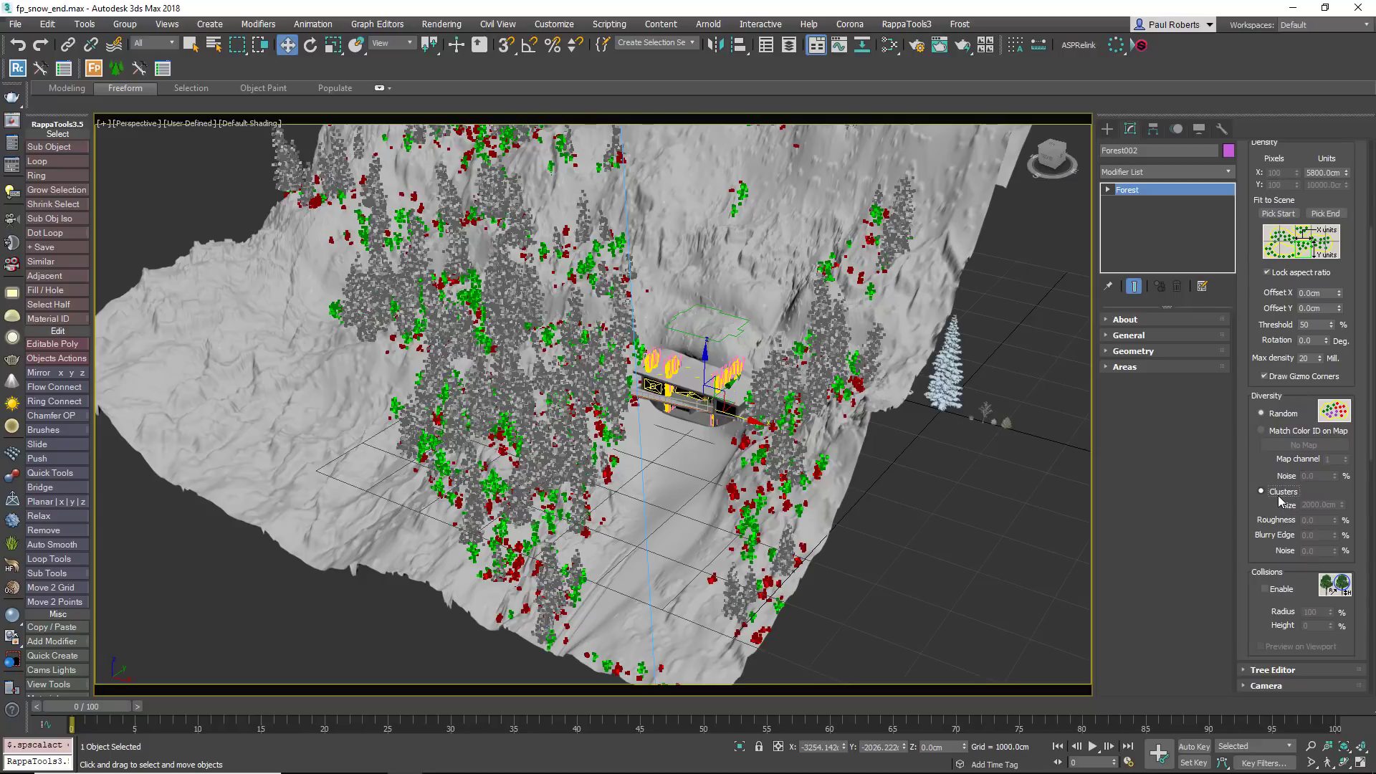
click(1327, 505)
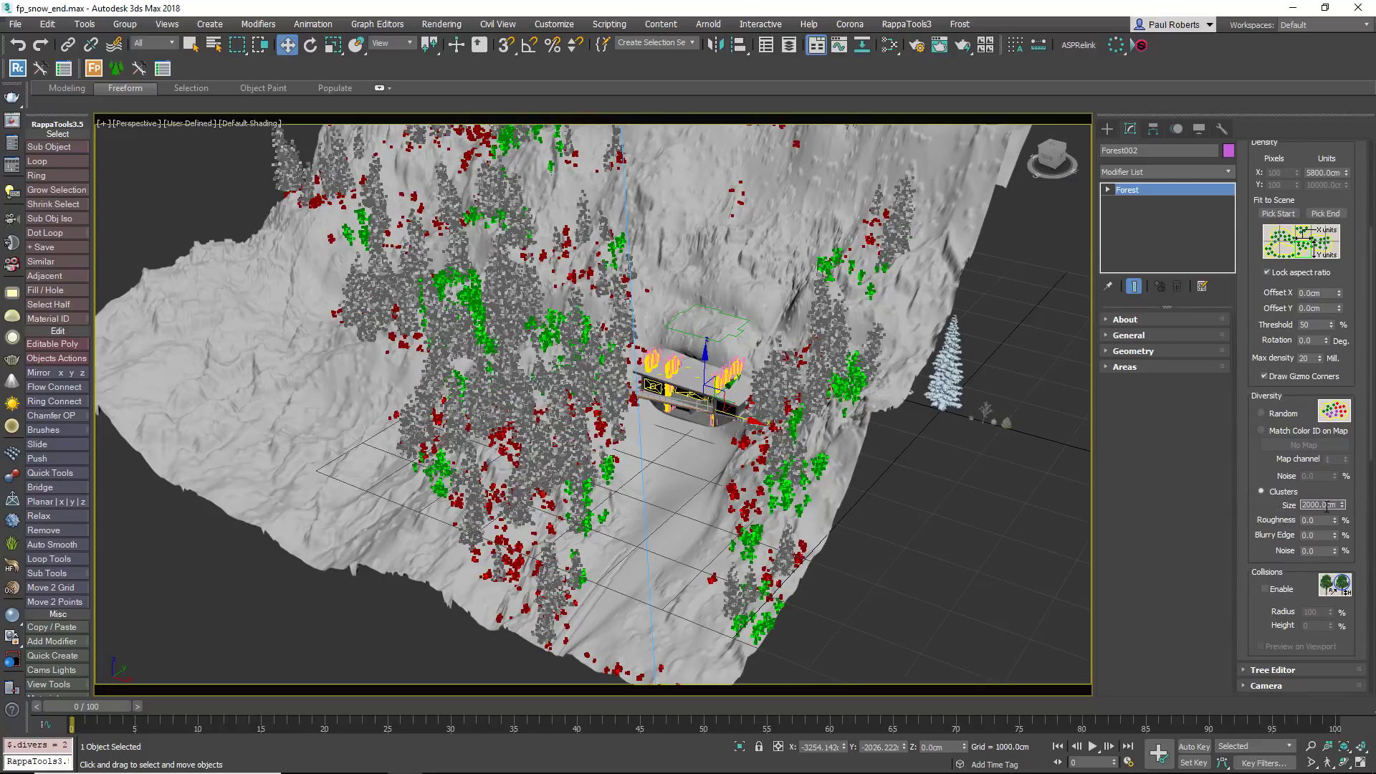
double_click(1326, 505)
text(1200)
key(Return)
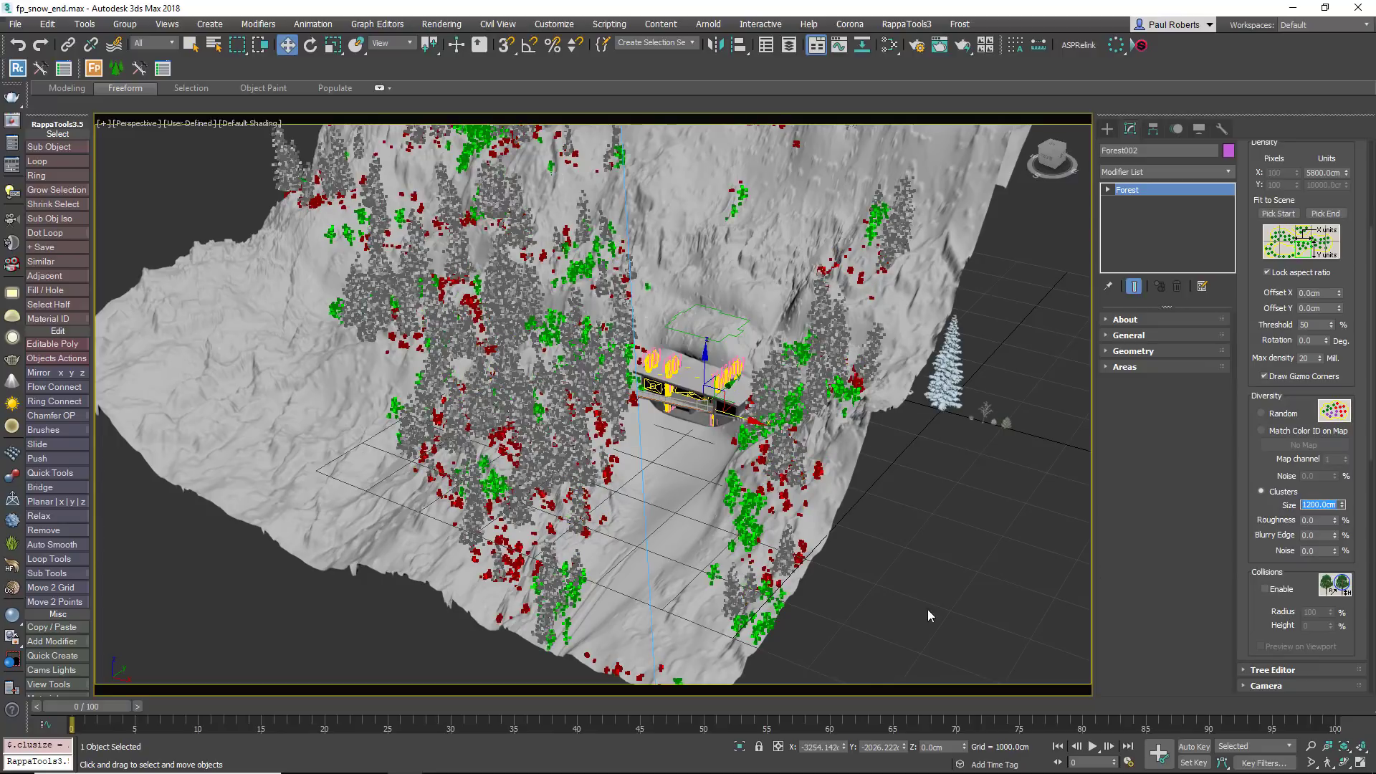
- Add an excluding Forest area that references the cedar scatter Forest001, and set its scale to 25%
middle_drag(892, 554, 892, 554)
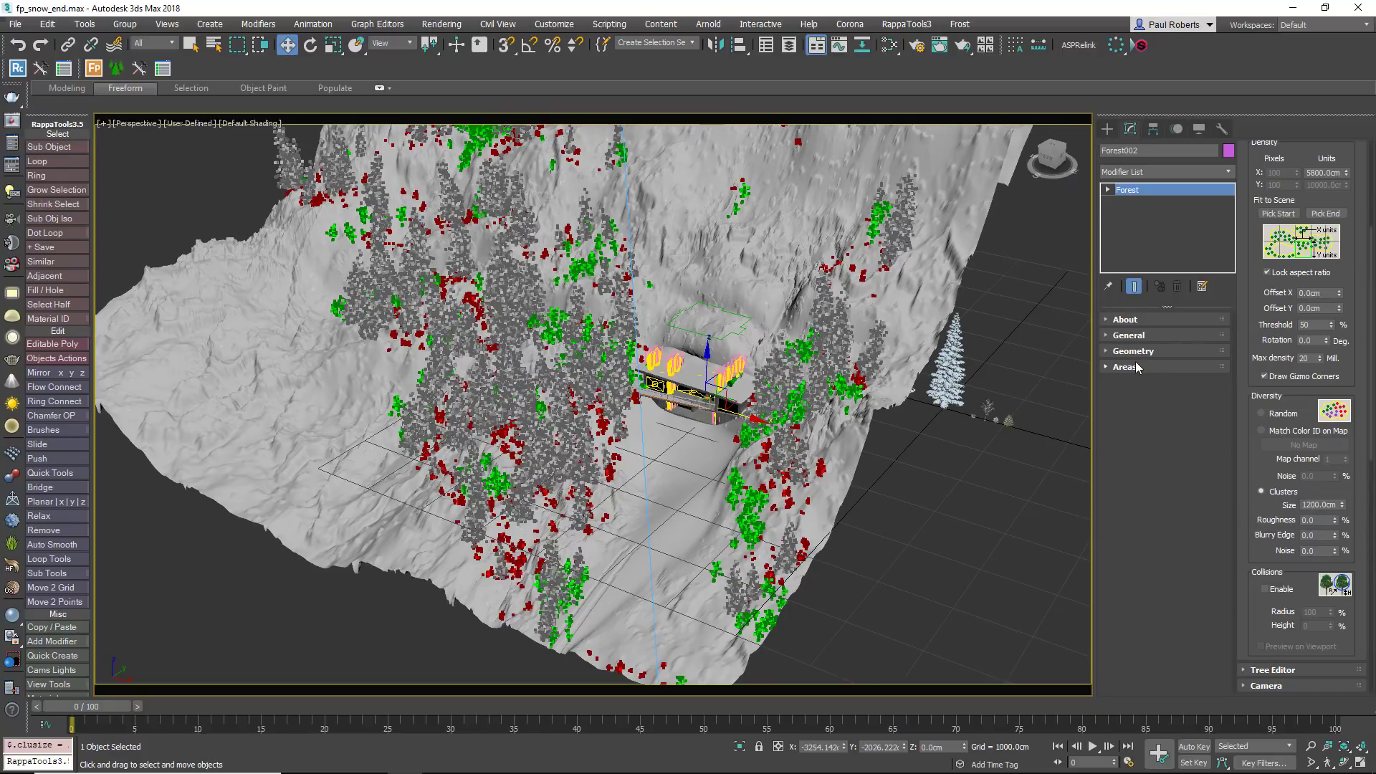
click(1219, 365)
scroll(1273, 185, up, 5)
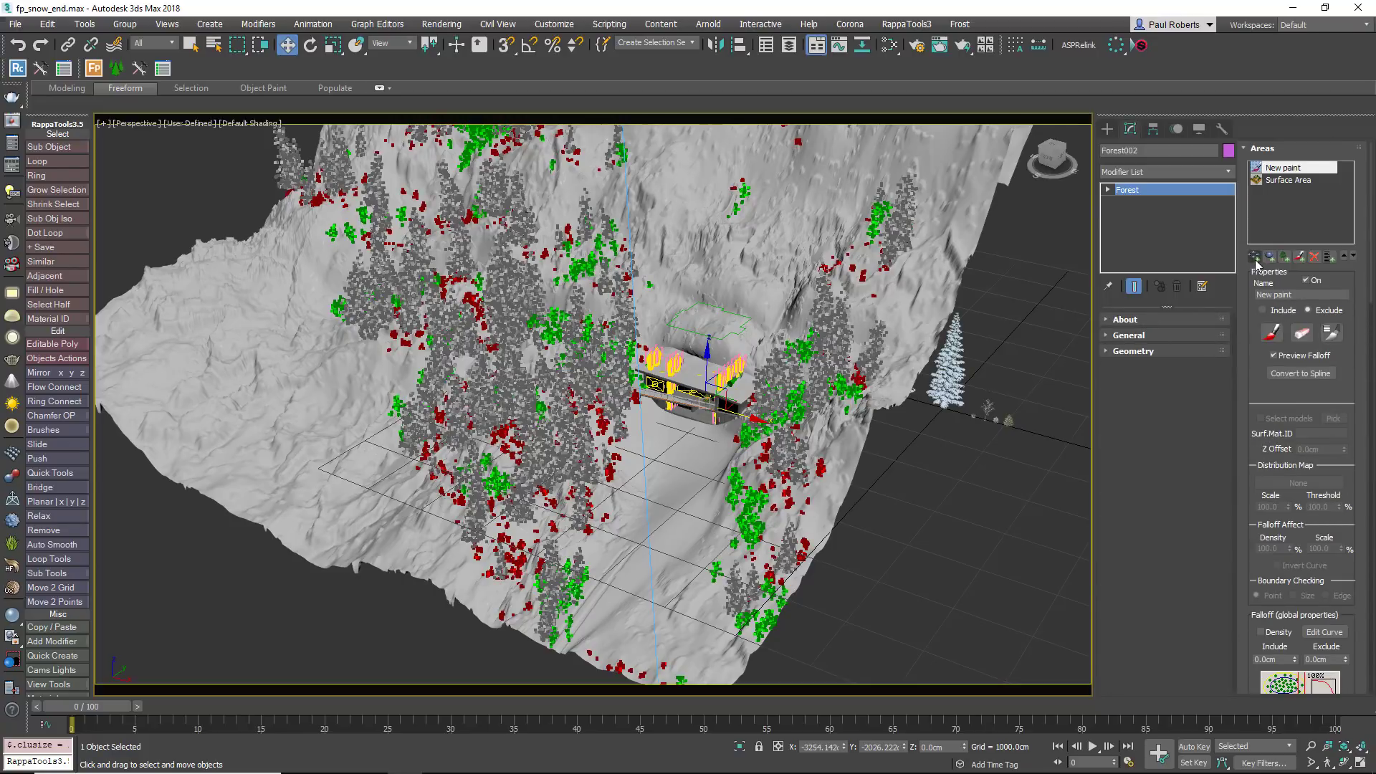
click(1283, 258)
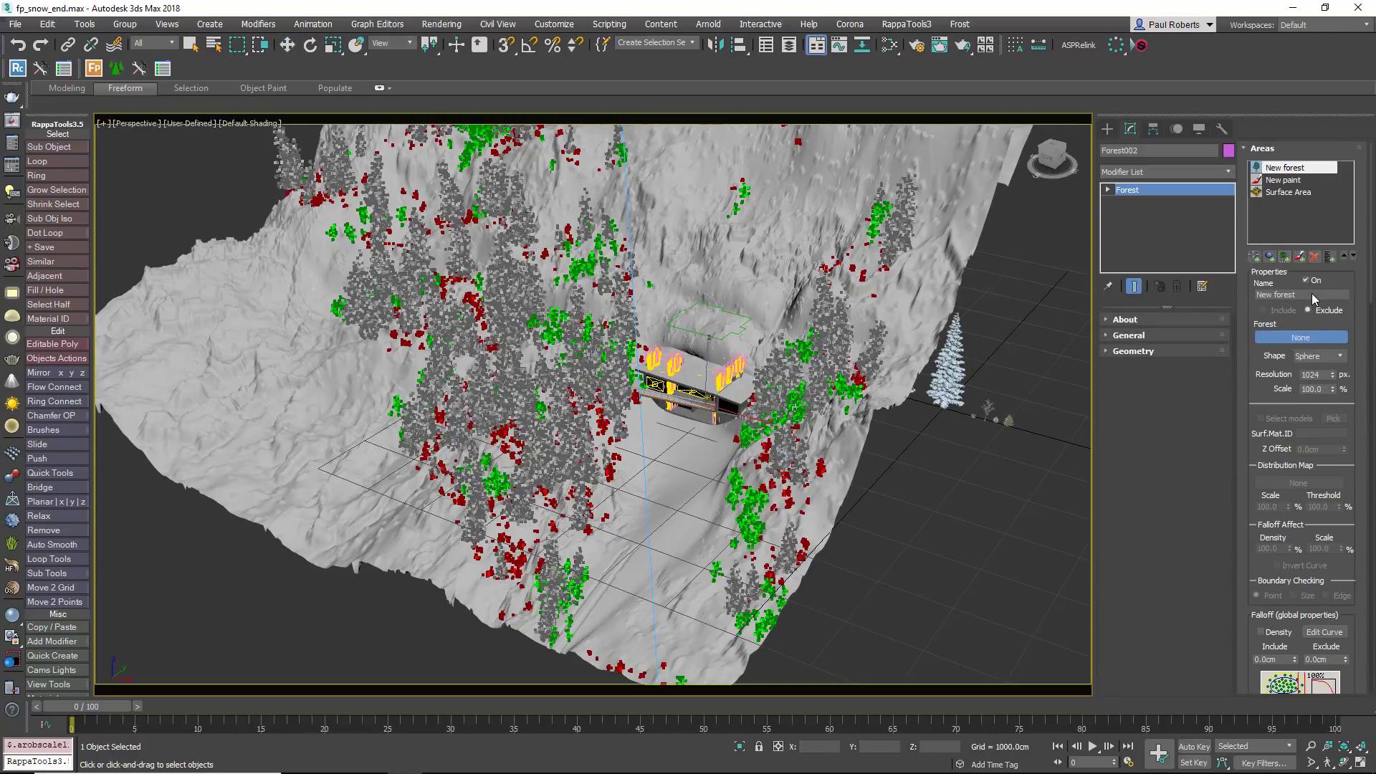
click(899, 223)
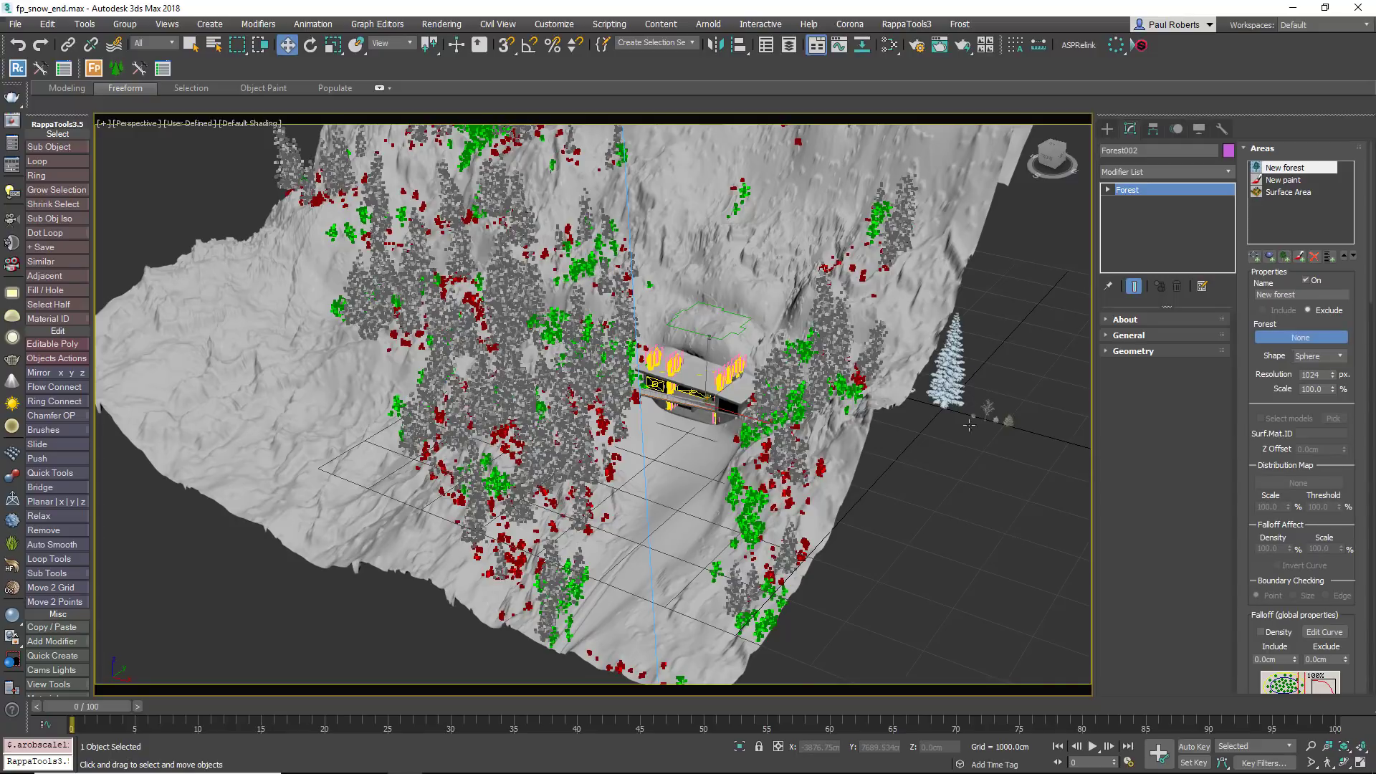
scroll(669, 530, down, 5)
scroll(676, 525, up, 10)
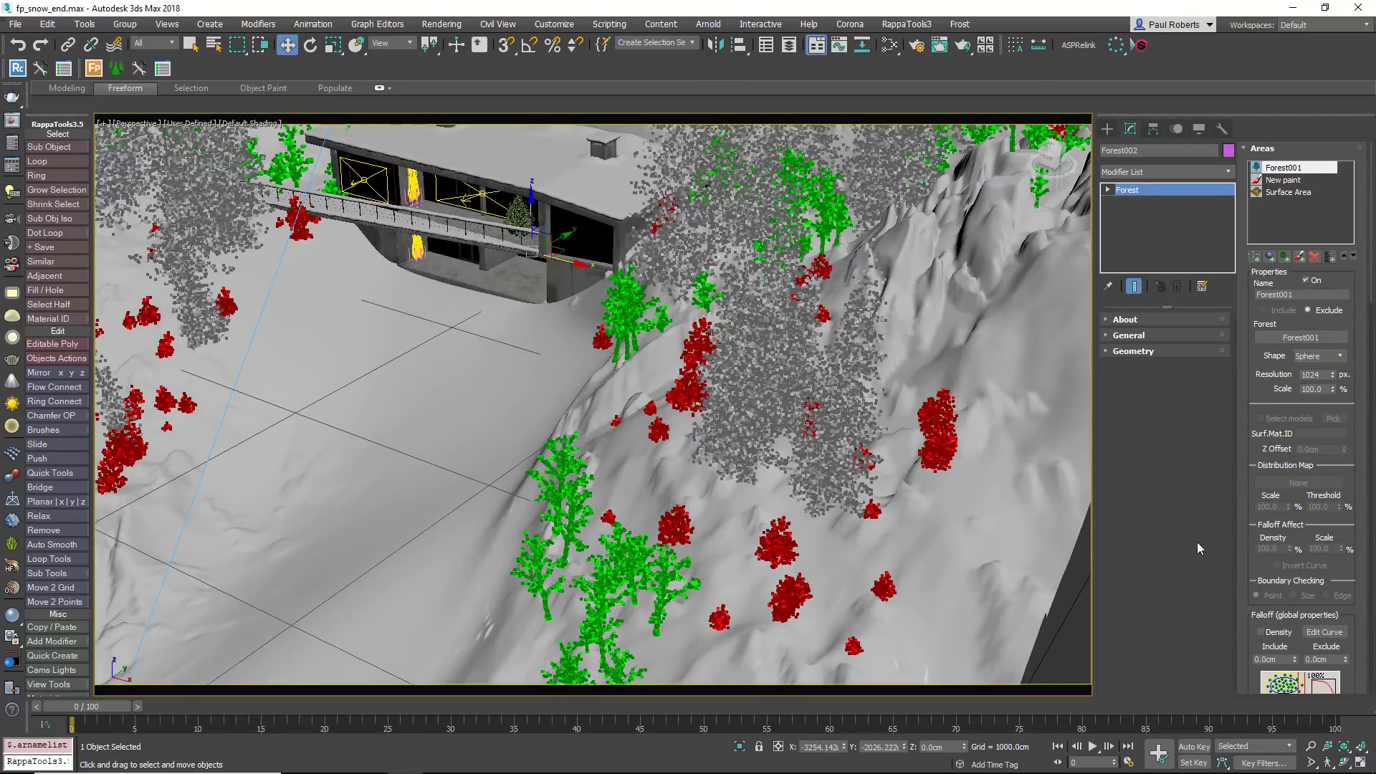
scroll(1258, 400, down, 1)
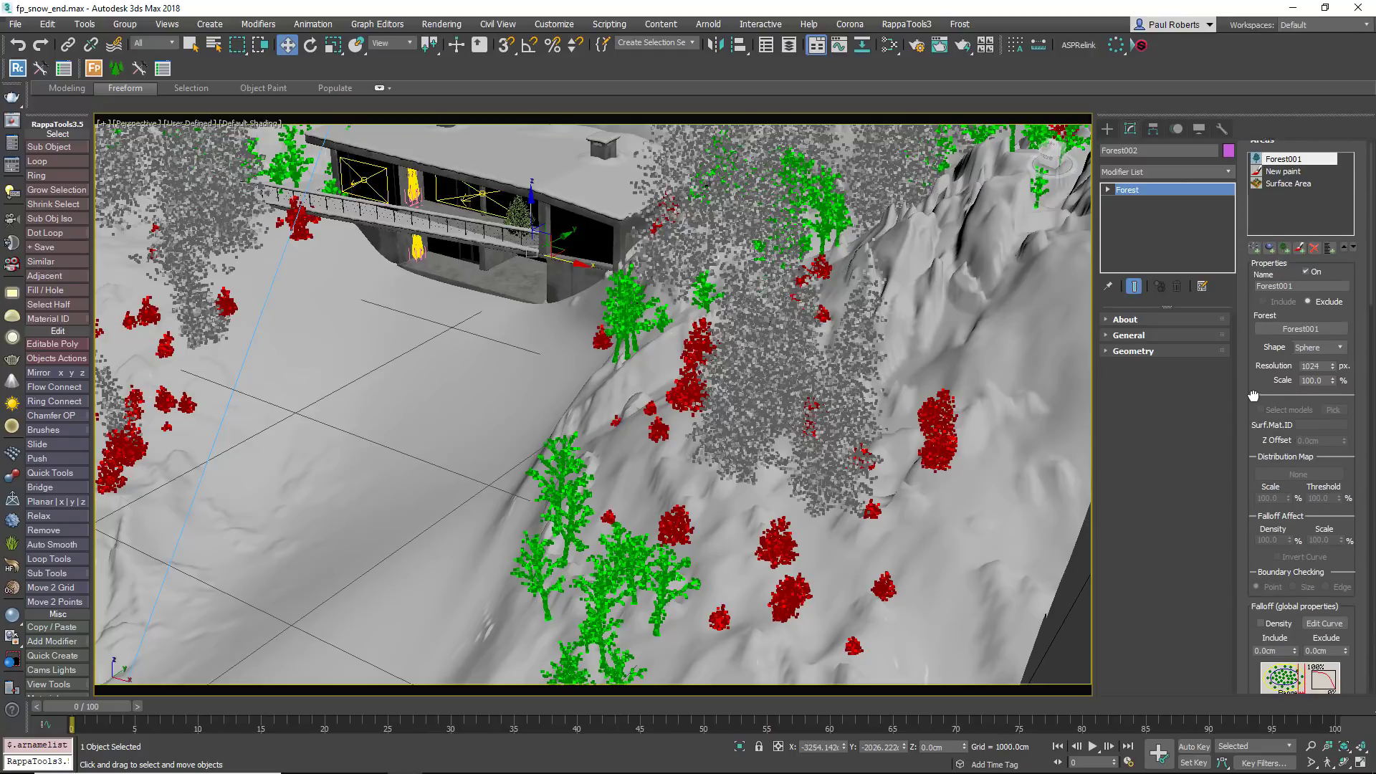
double_click(1326, 378)
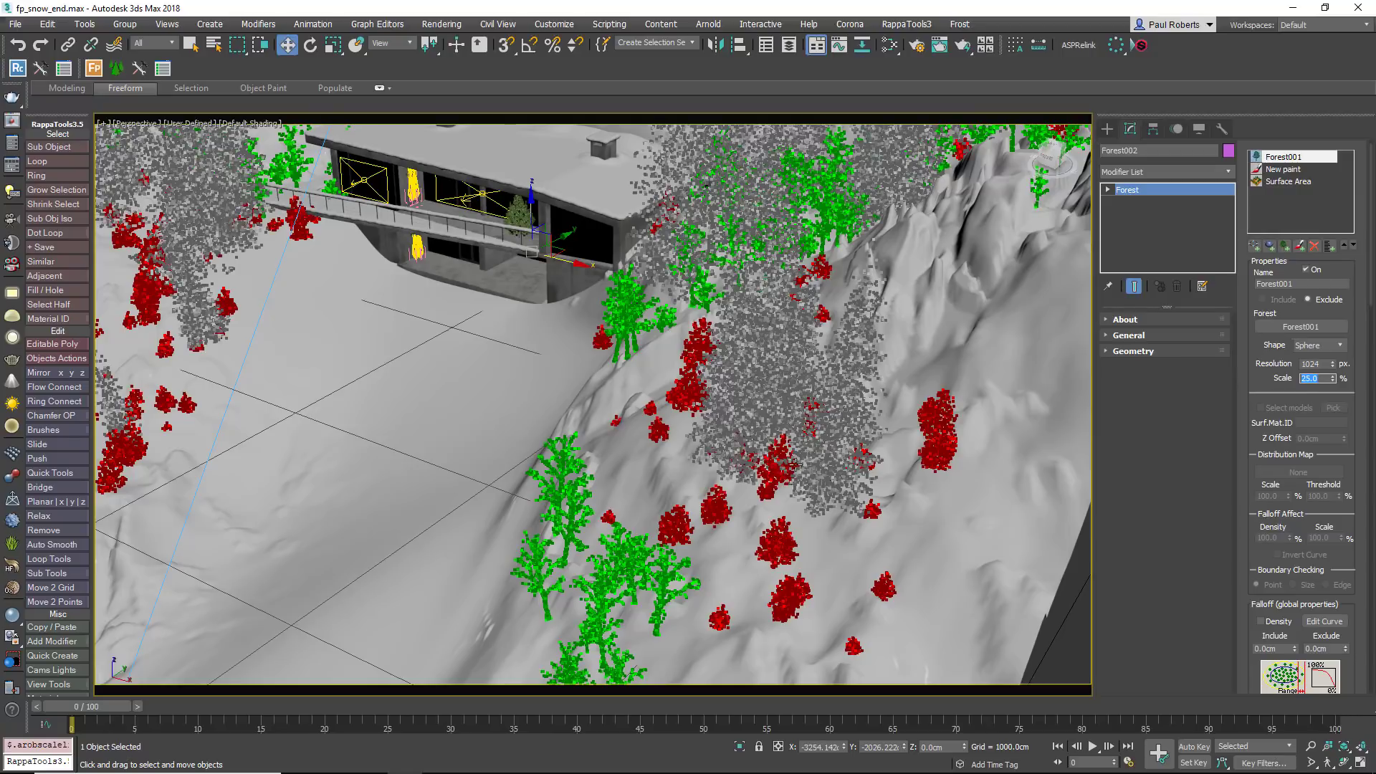
scroll(1258, 380, up, 1)
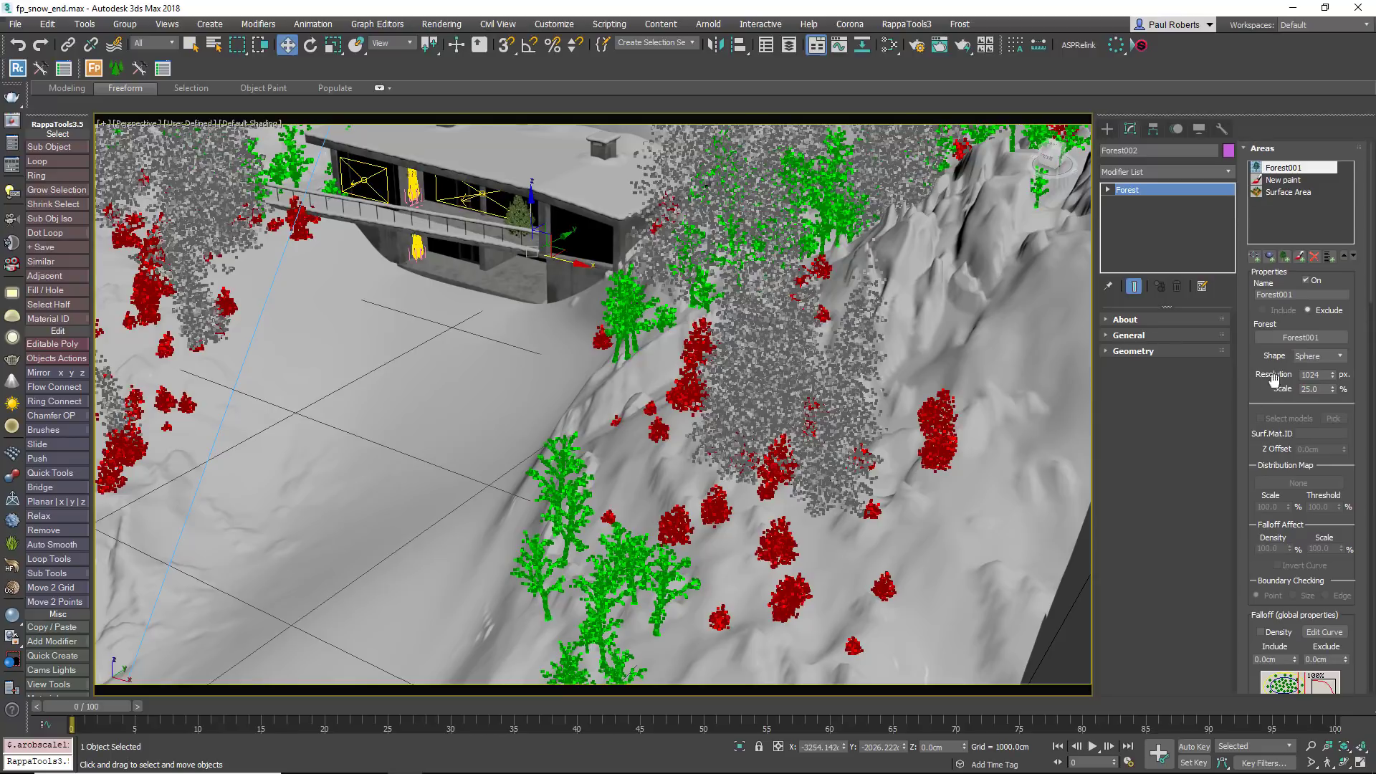
click(1283, 181)
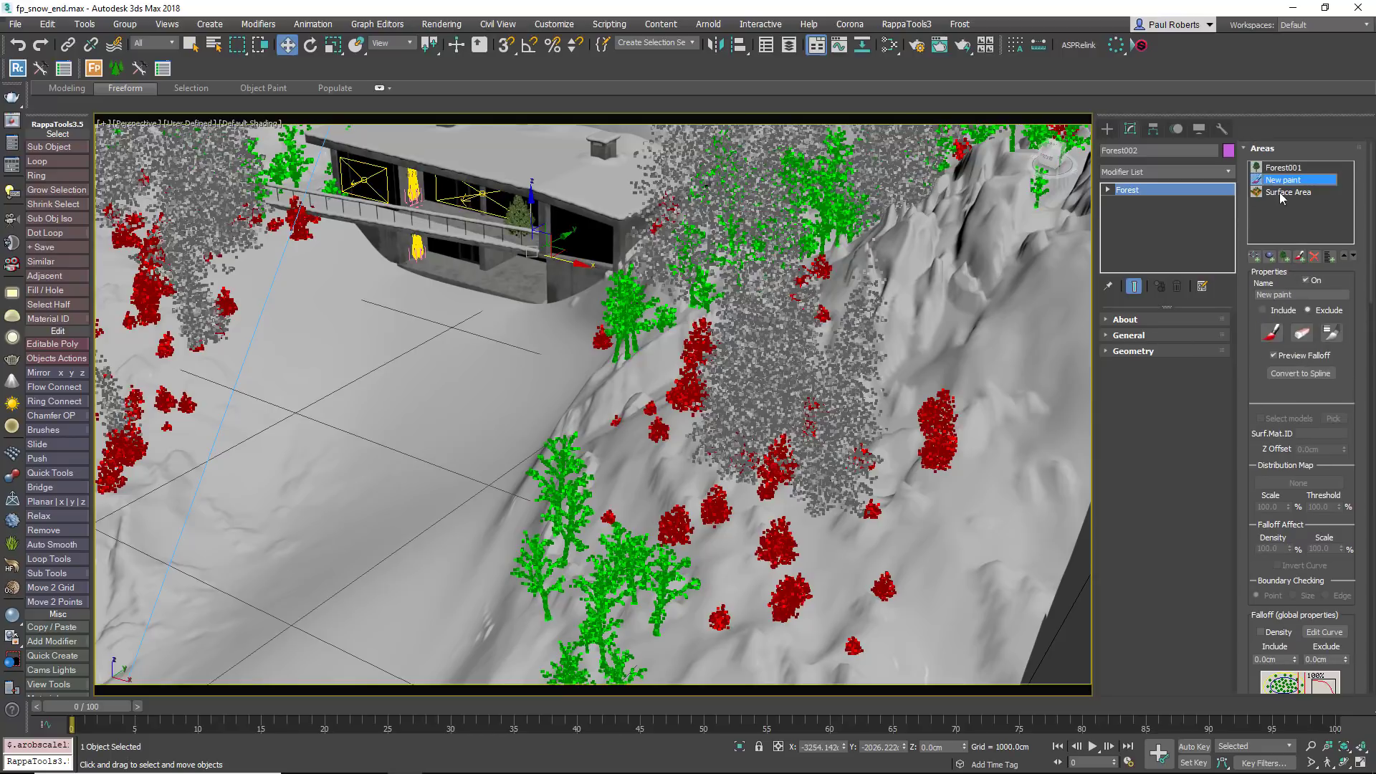
click(1300, 257)
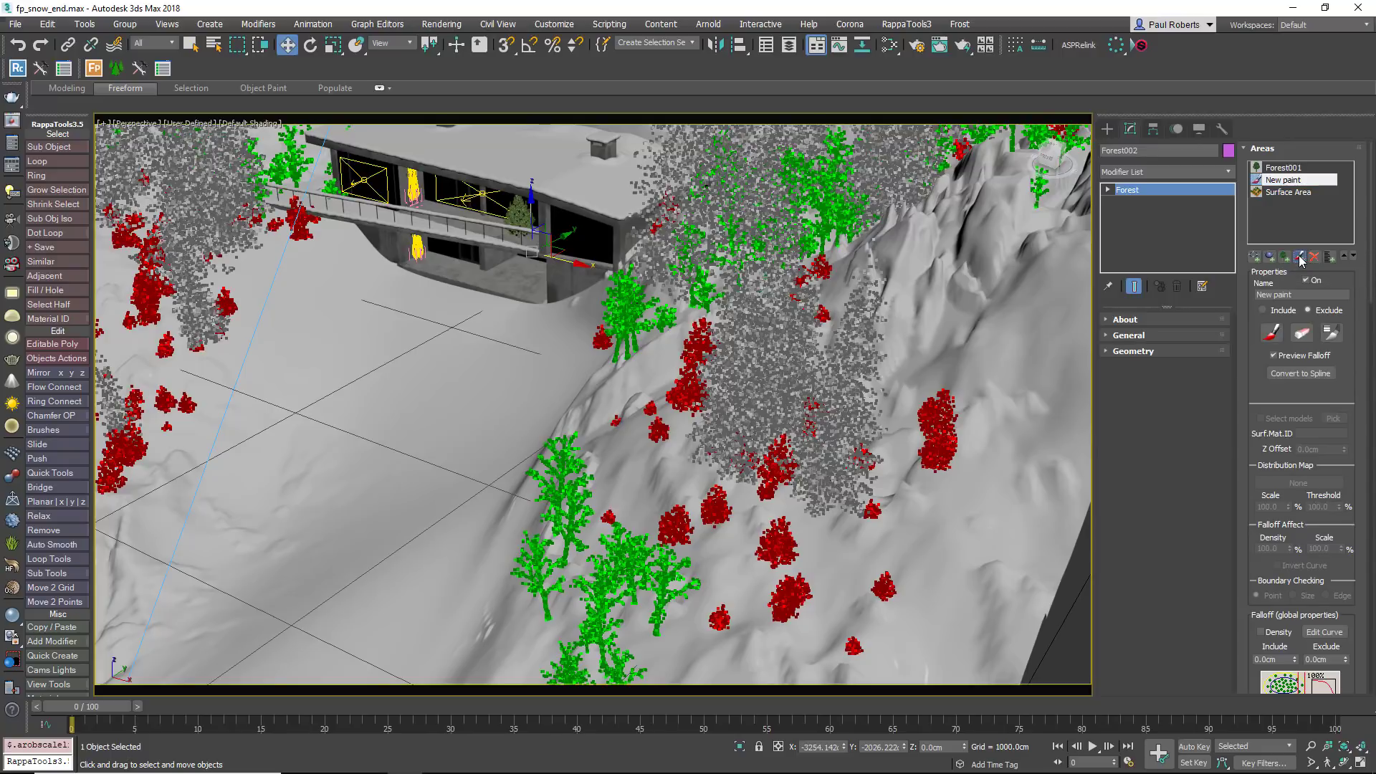
click(1313, 257)
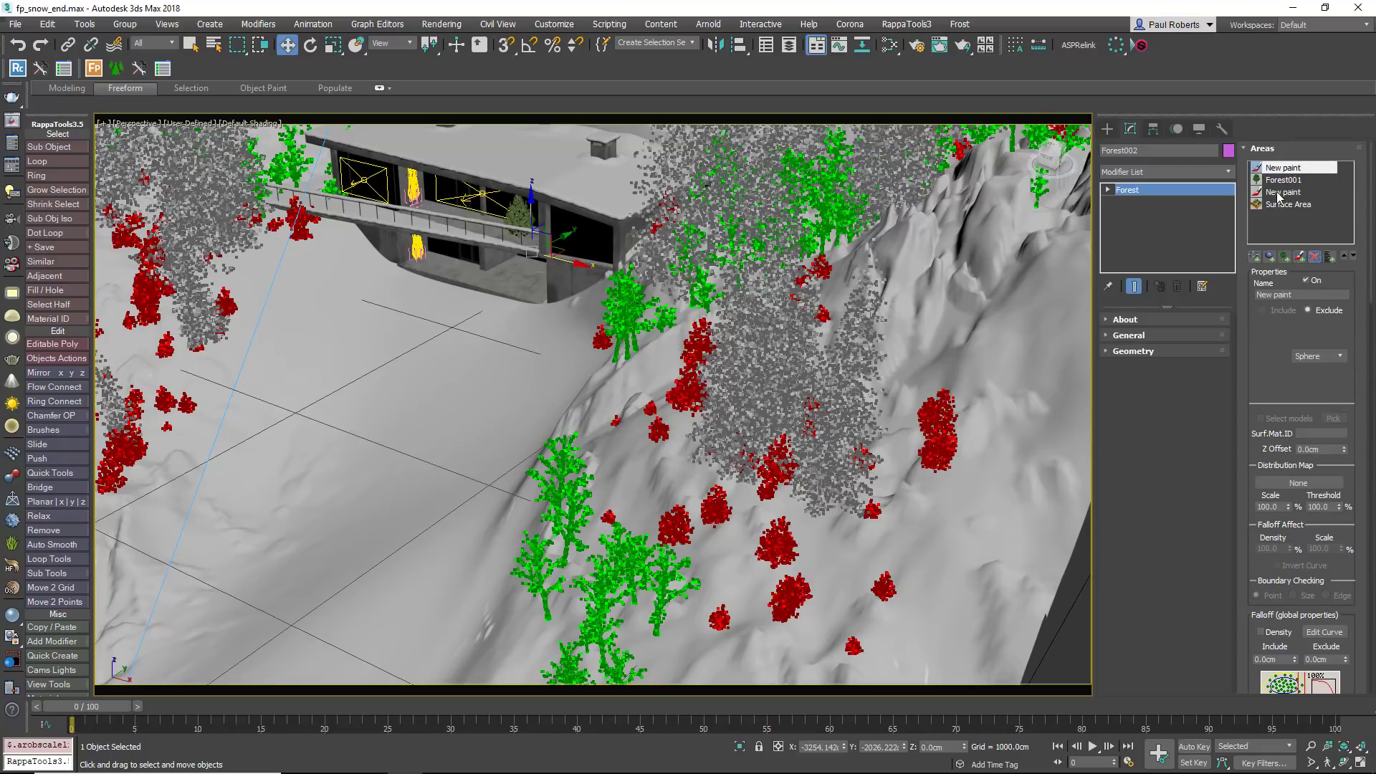
- Erase part of the existing painted exclusion area over the foreground terrain below the house
click(1283, 180)
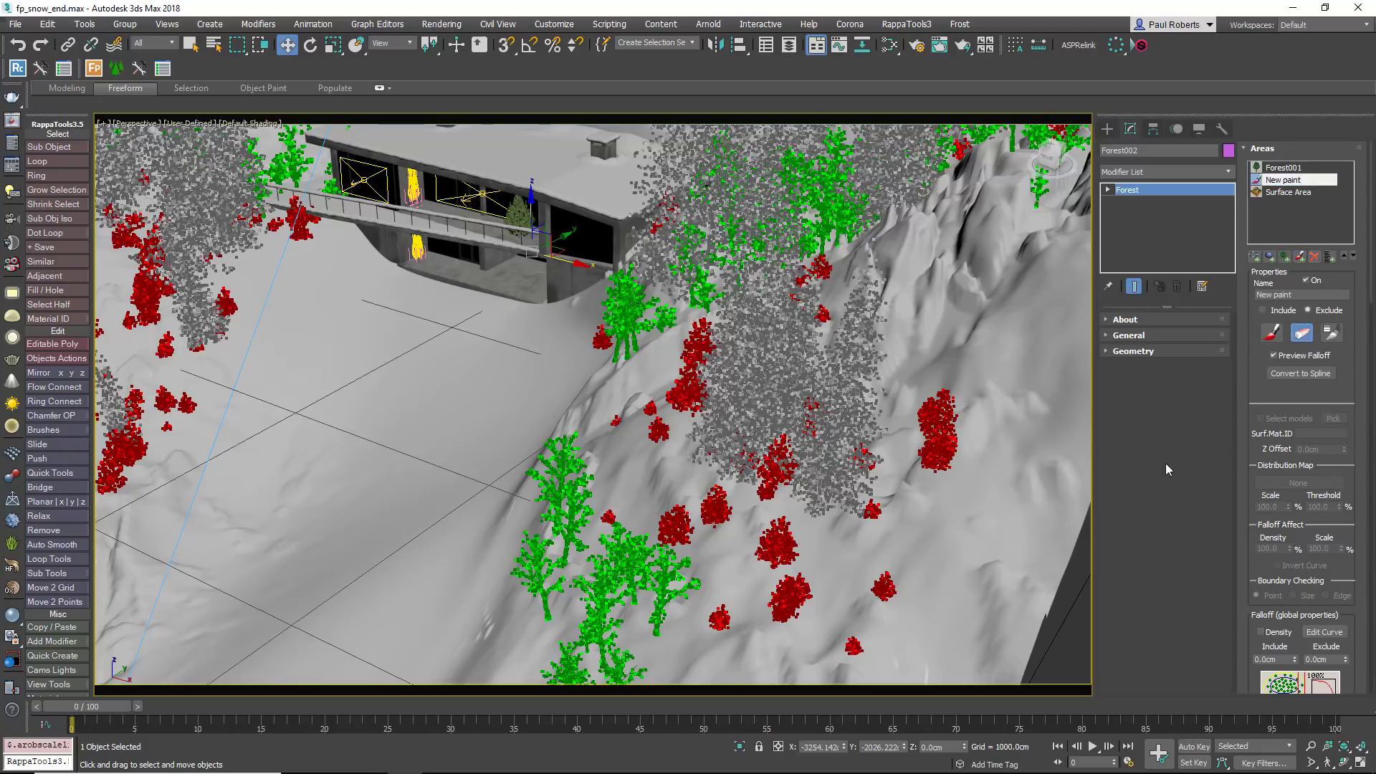
scroll(731, 502, down, 5)
middle_drag(768, 402, 824, 269)
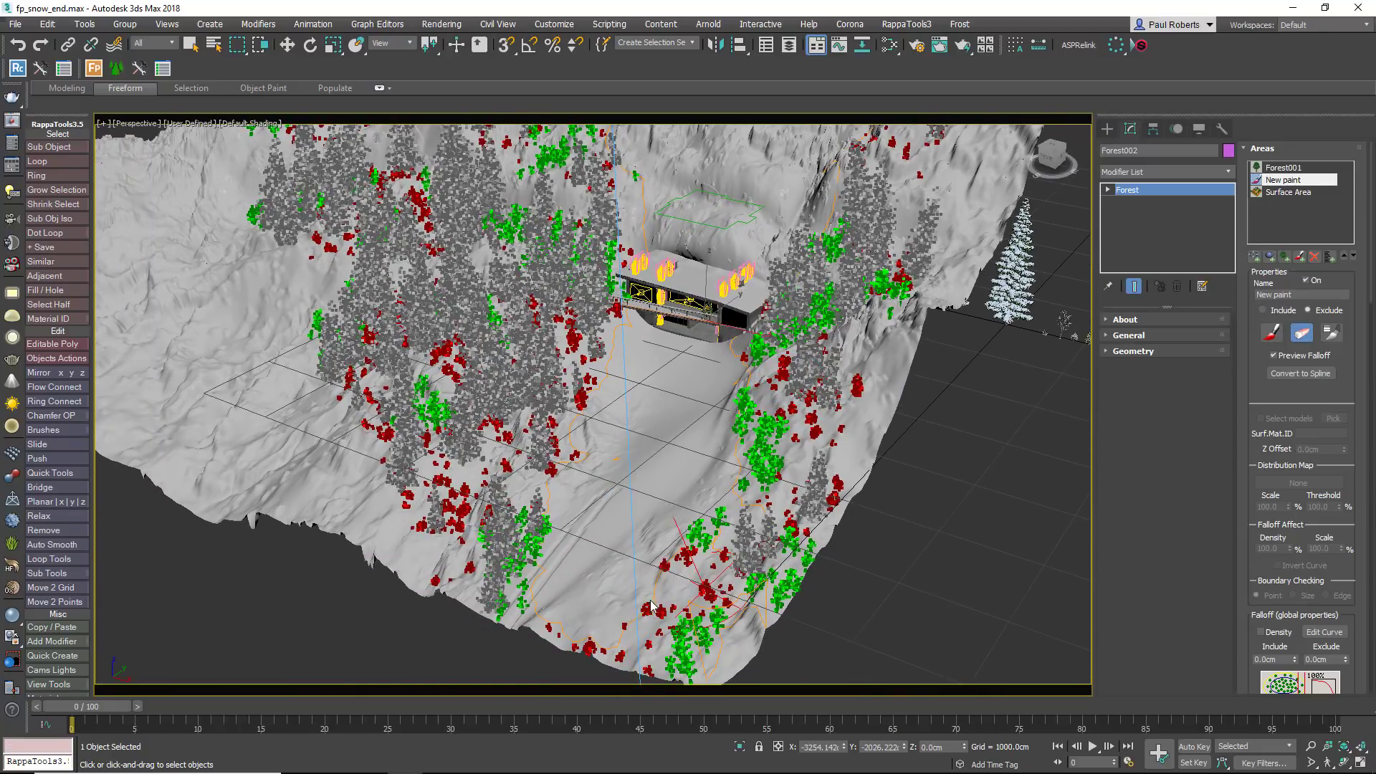
drag(651, 606, 605, 635)
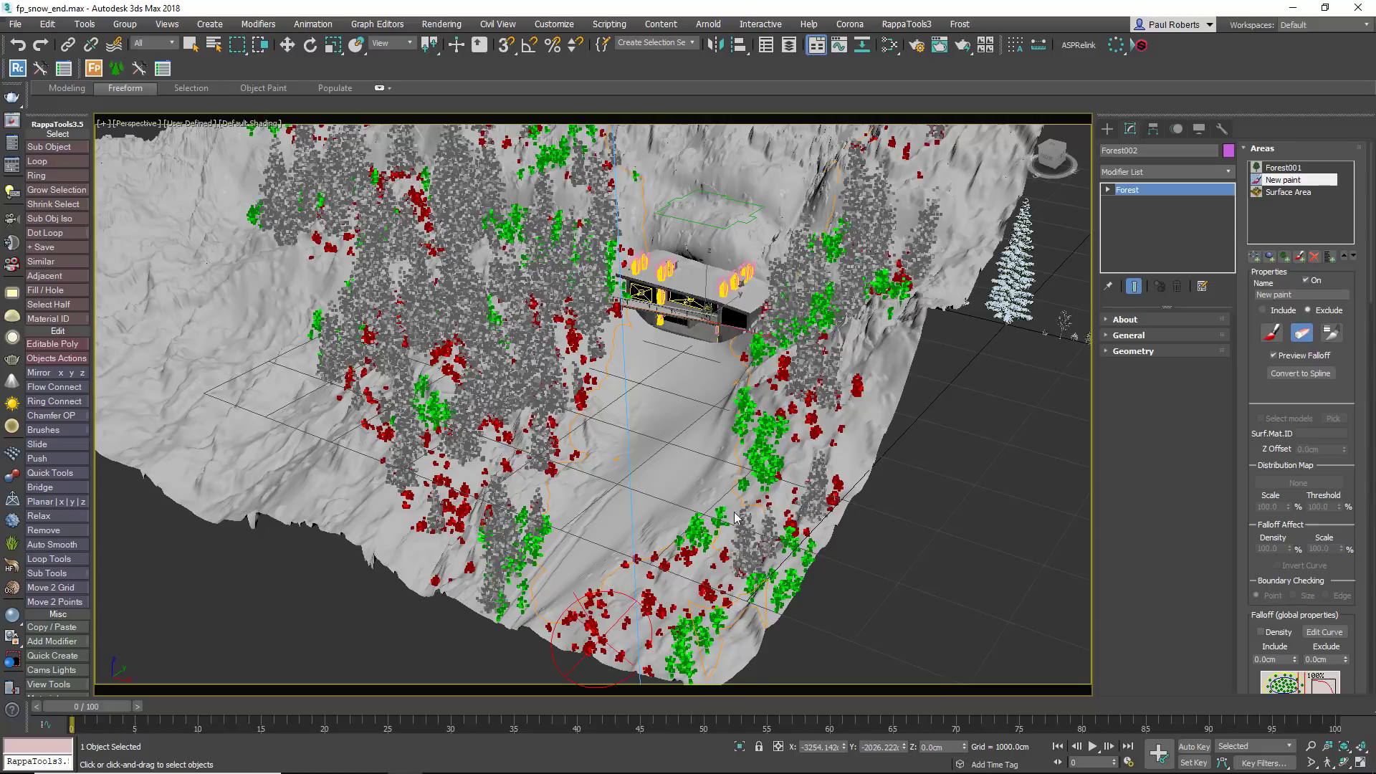
middle_drag(843, 428, 825, 668)
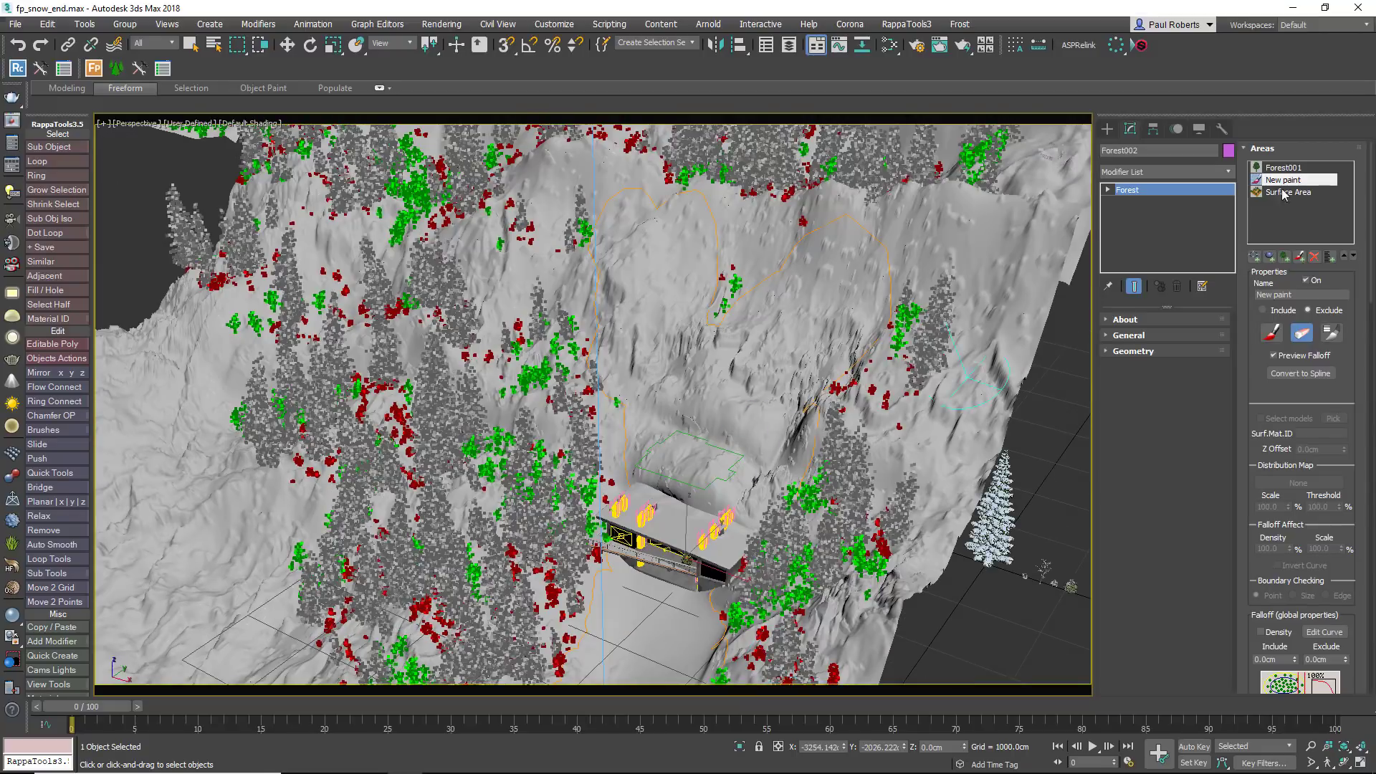
- Erase the painted exclusion area over the rocky slope behind the house
click(1283, 168)
click(1283, 180)
mouse_move(746, 372)
mouse_down()
mouse_move(758, 308)
mouse_move(808, 344)
mouse_move(811, 267)
mouse_move(902, 268)
mouse_move(783, 446)
mouse_move(723, 457)
mouse_move(626, 448)
mouse_move(595, 359)
mouse_move(606, 243)
mouse_move(667, 236)
mouse_move(625, 281)
mouse_move(663, 345)
mouse_move(725, 365)
mouse_move(724, 423)
mouse_move(676, 434)
mouse_up()
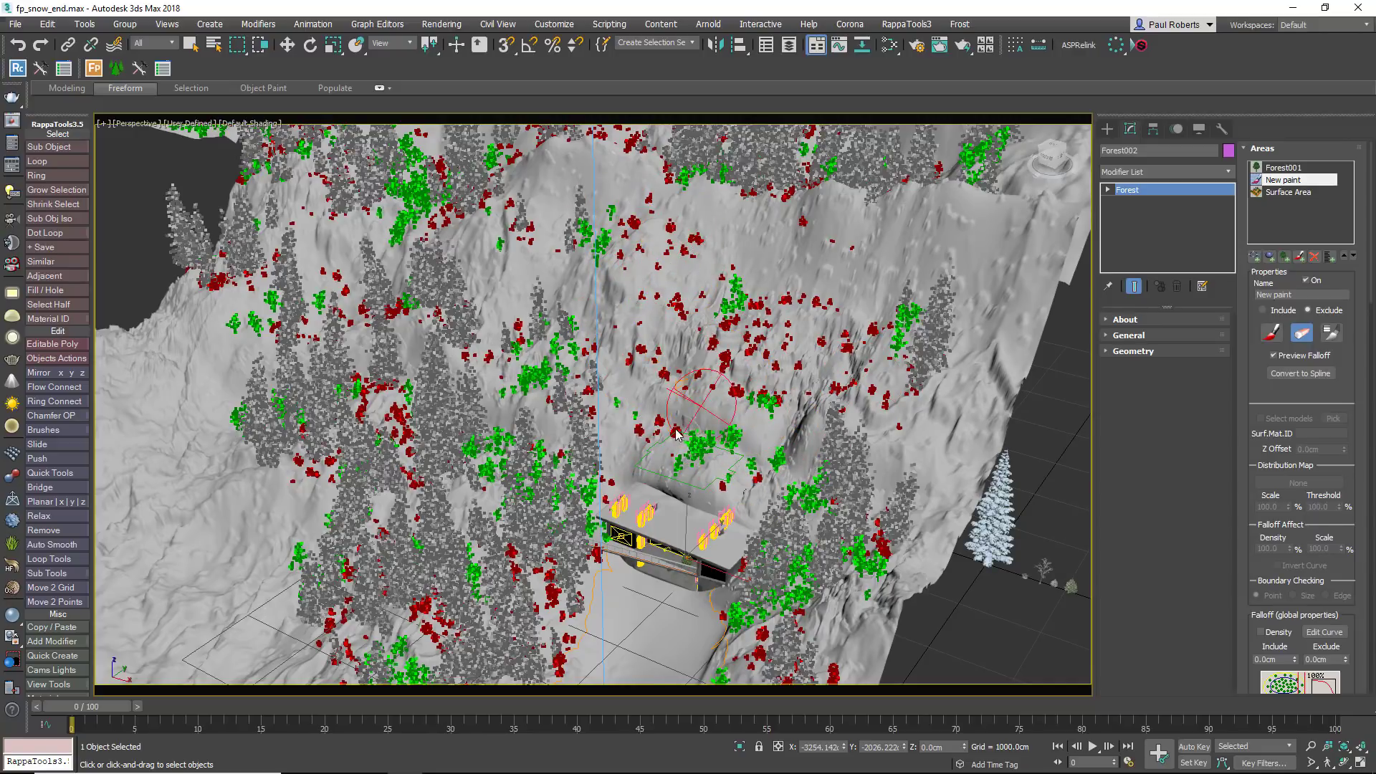
click(1302, 334)
- In the surface settings of Forest002, set the direction to 65 and the maximum slope to 60
click(1271, 148)
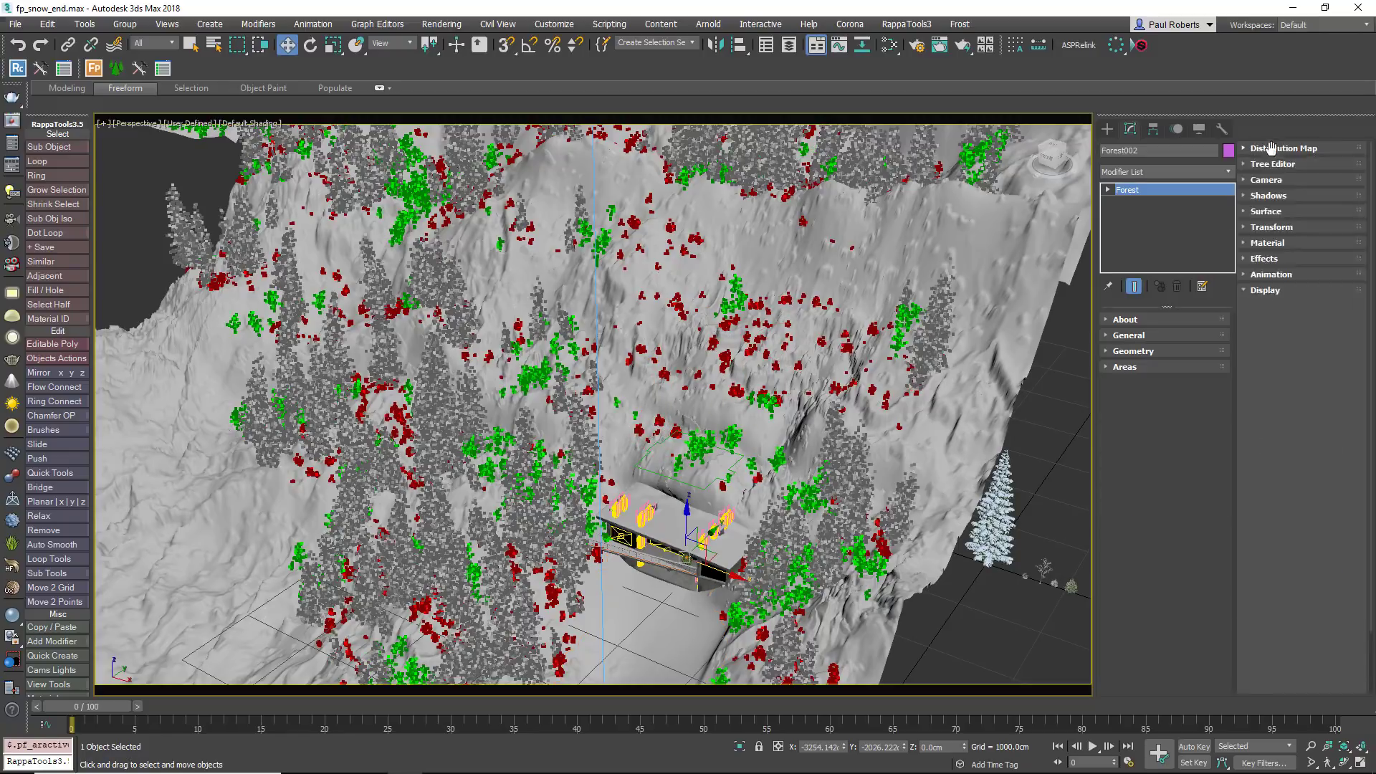
click(1266, 211)
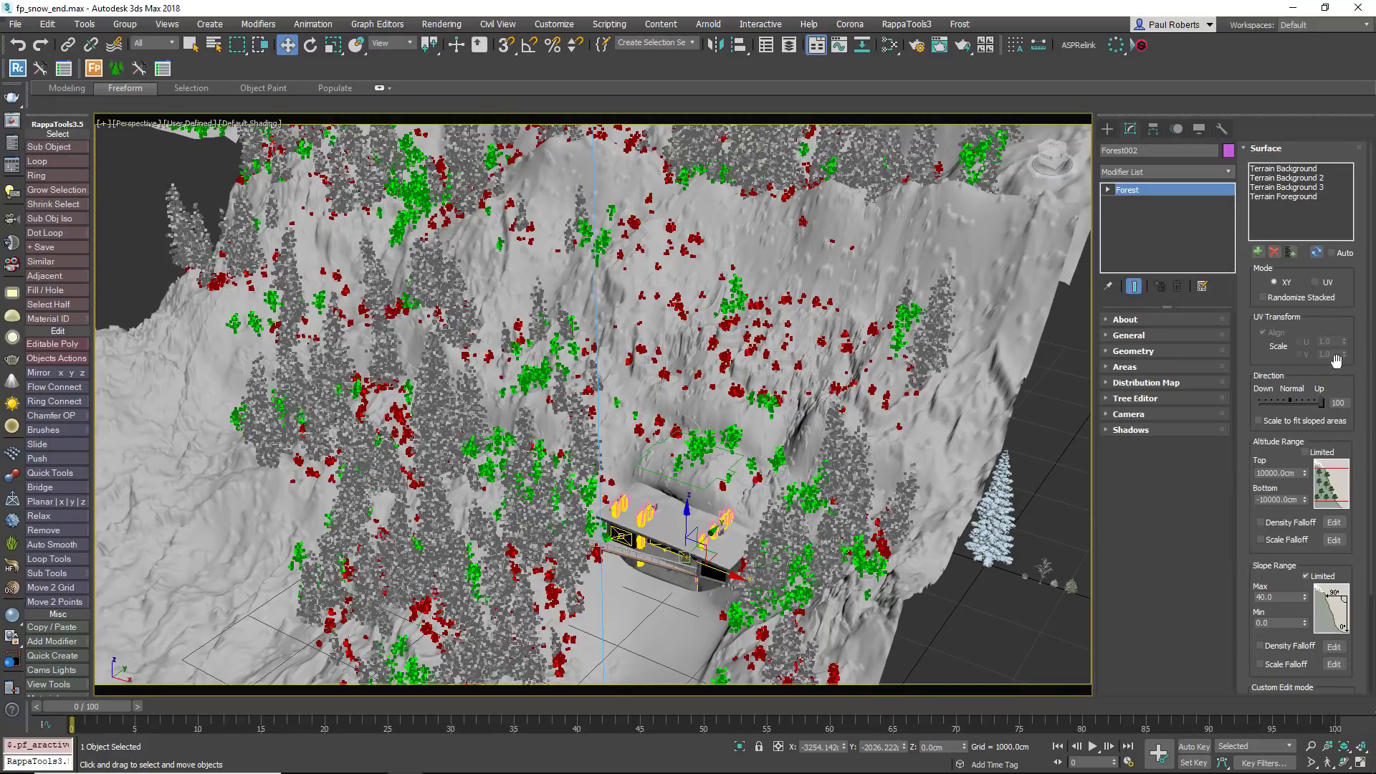
click(1338, 403)
middle_drag(845, 522, 886, 419)
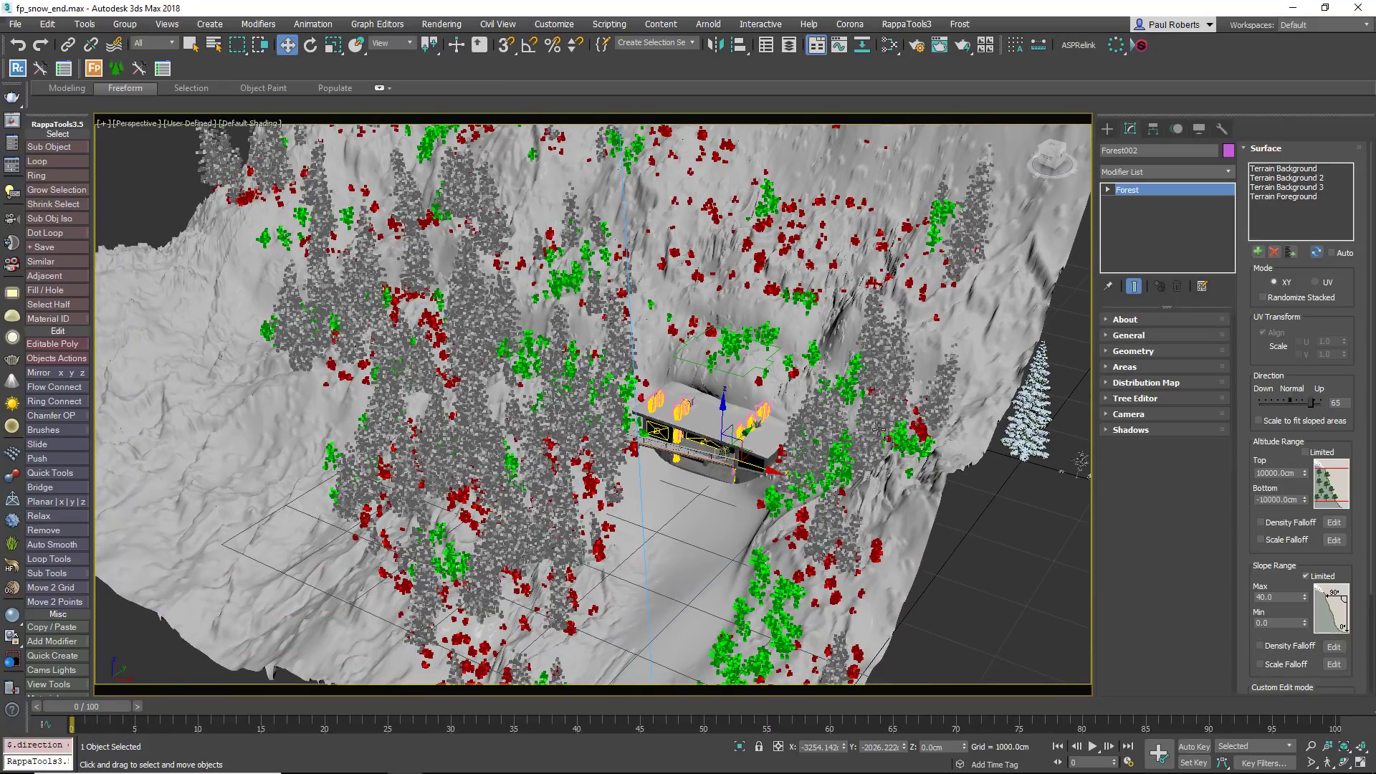
key(c)
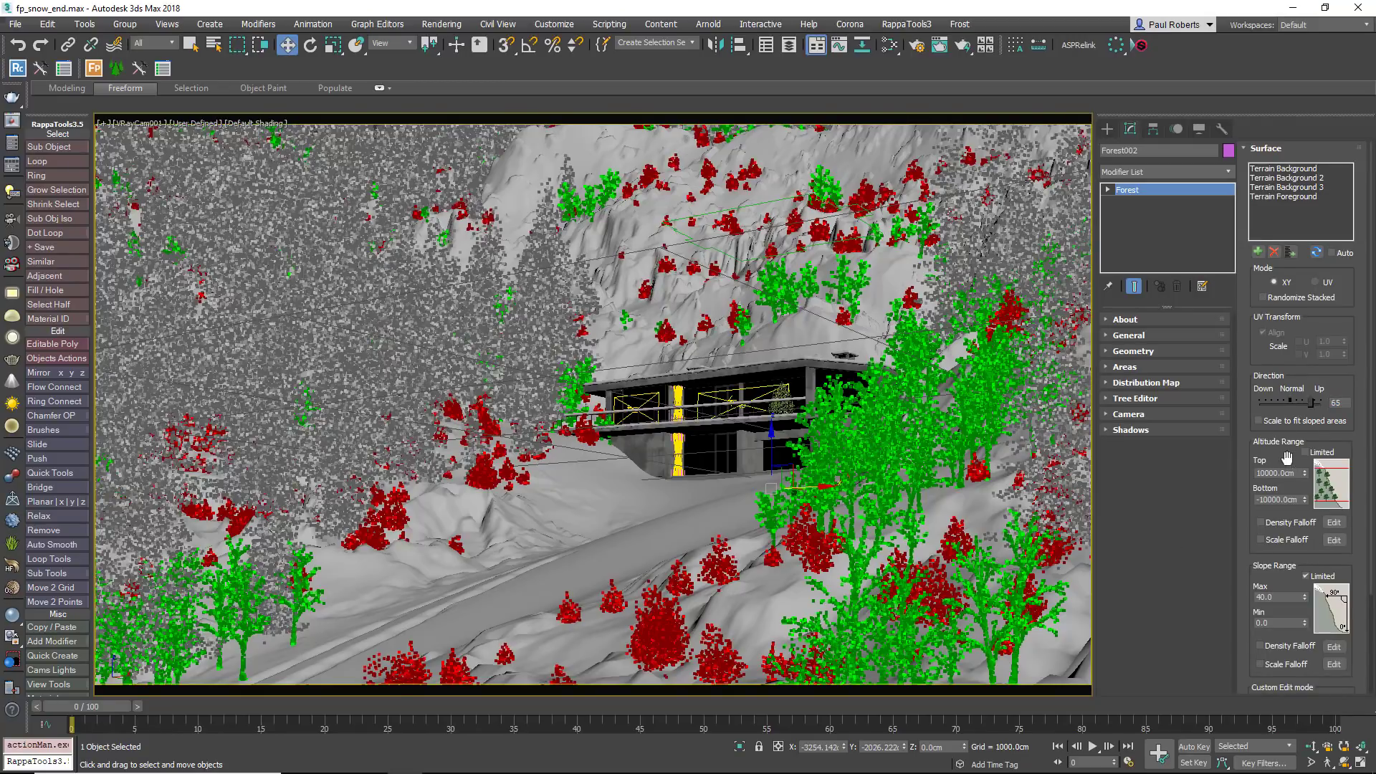
scroll(1285, 460, down, 3)
double_click(1278, 489)
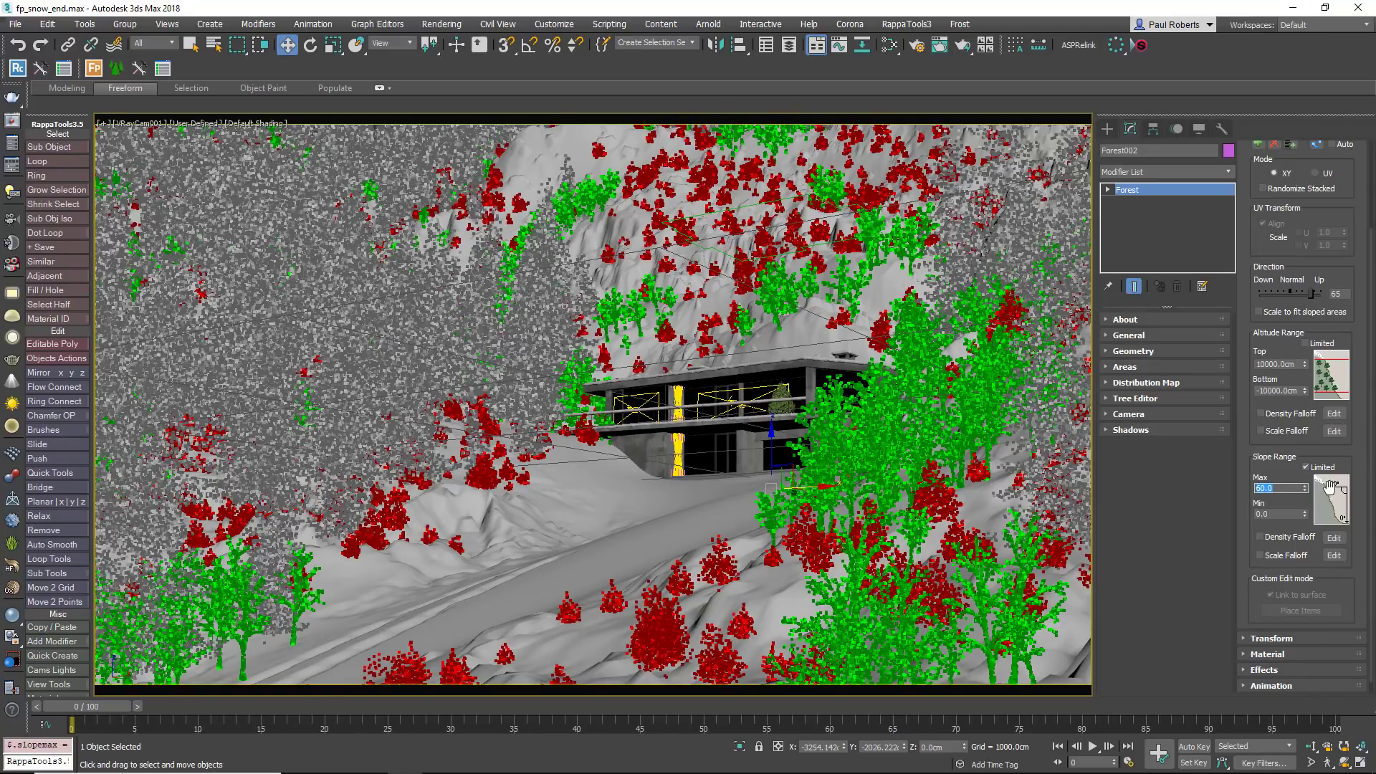
- Reselect the painted exclusion area in the area list of Forest002
click(1154, 365)
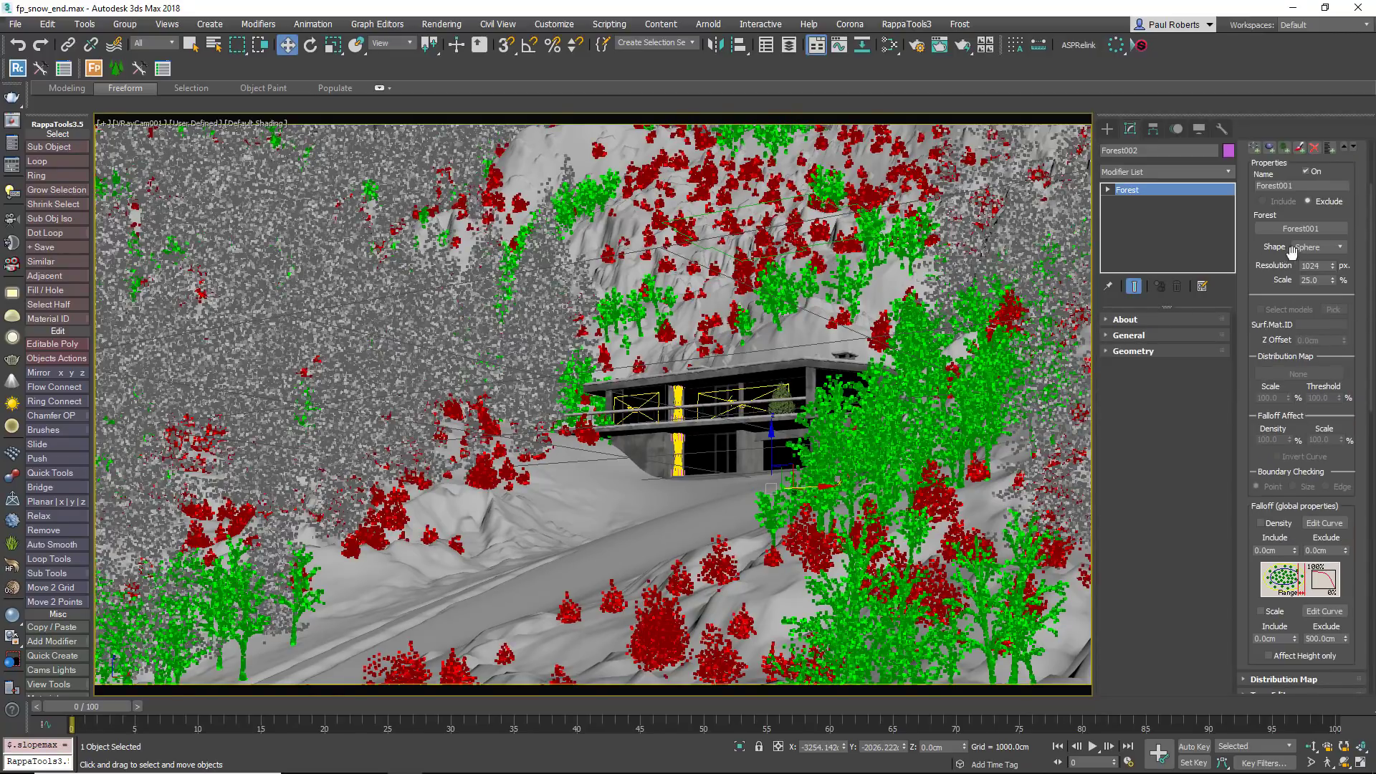
drag(1254, 213, 1264, 356)
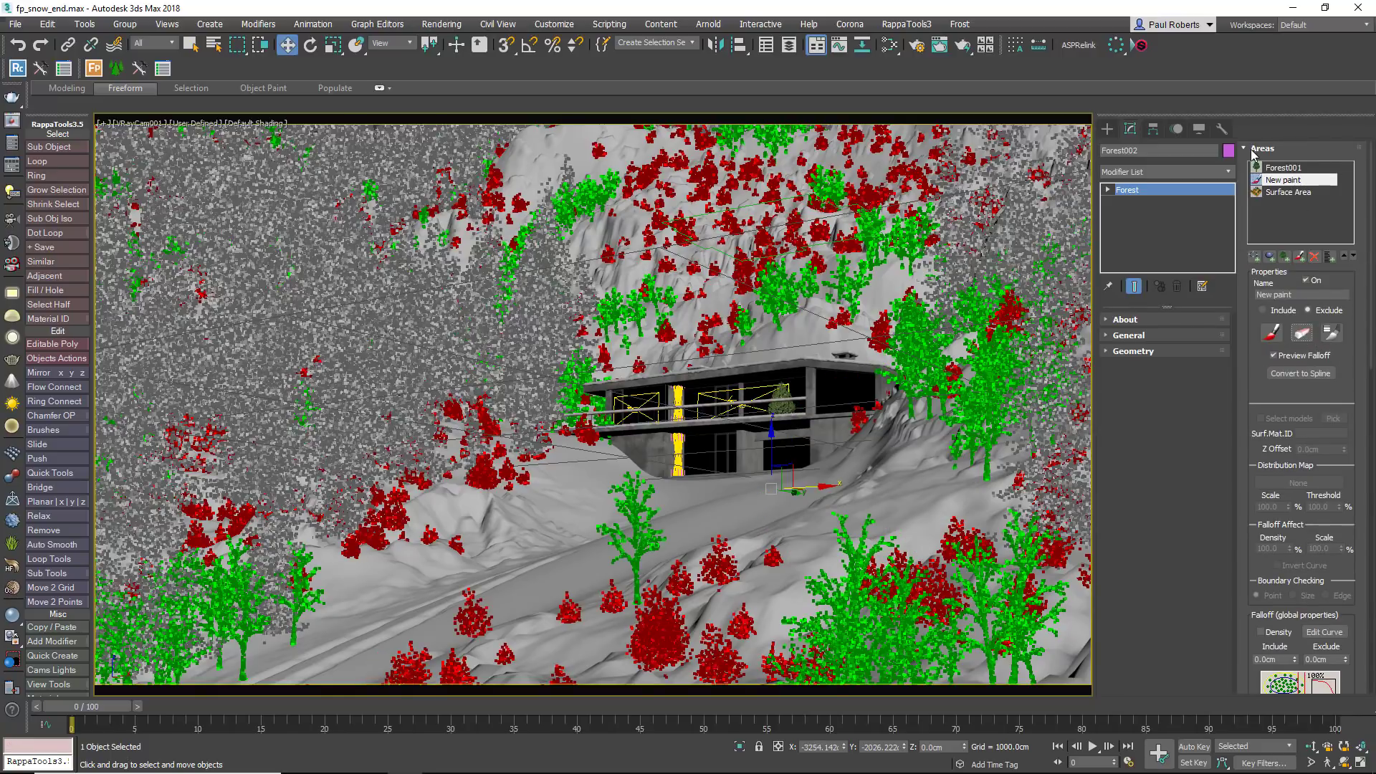
click(1261, 148)
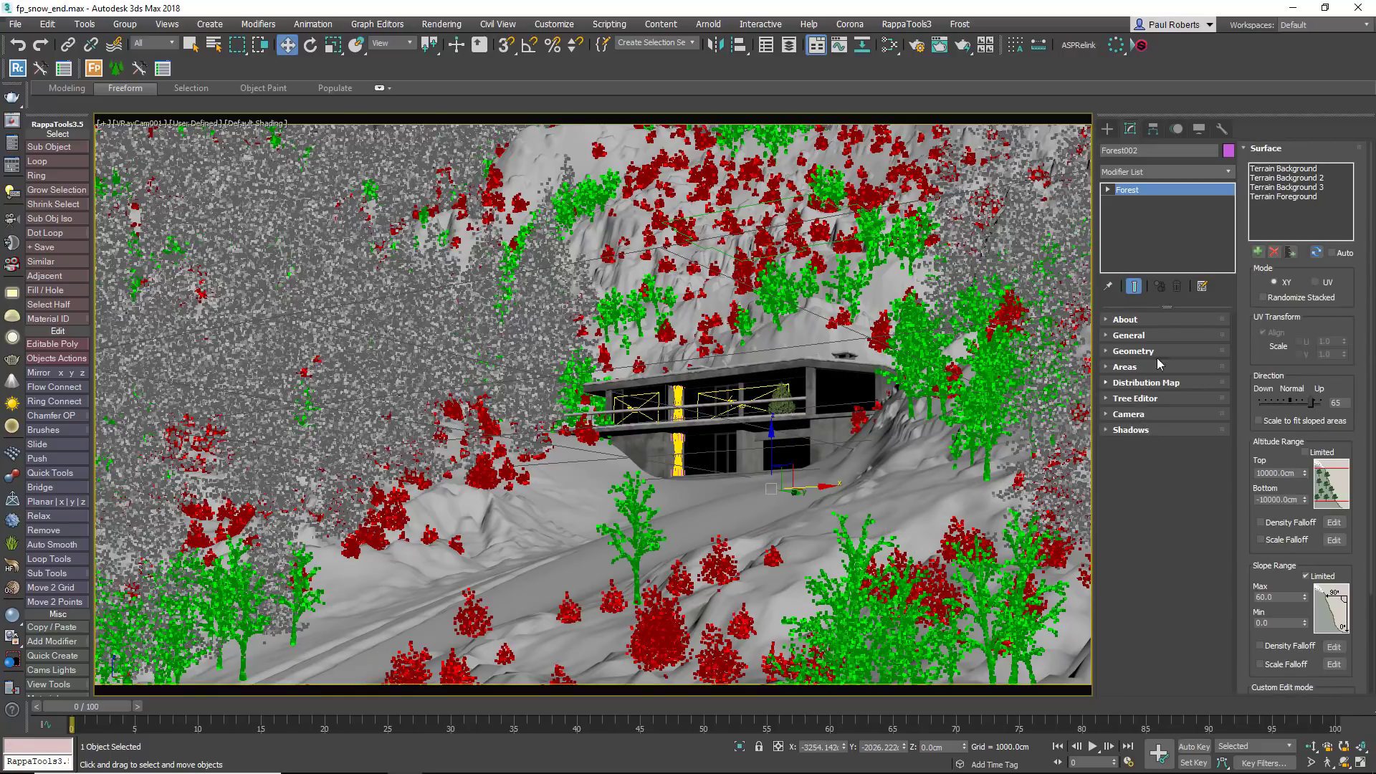
click(1259, 149)
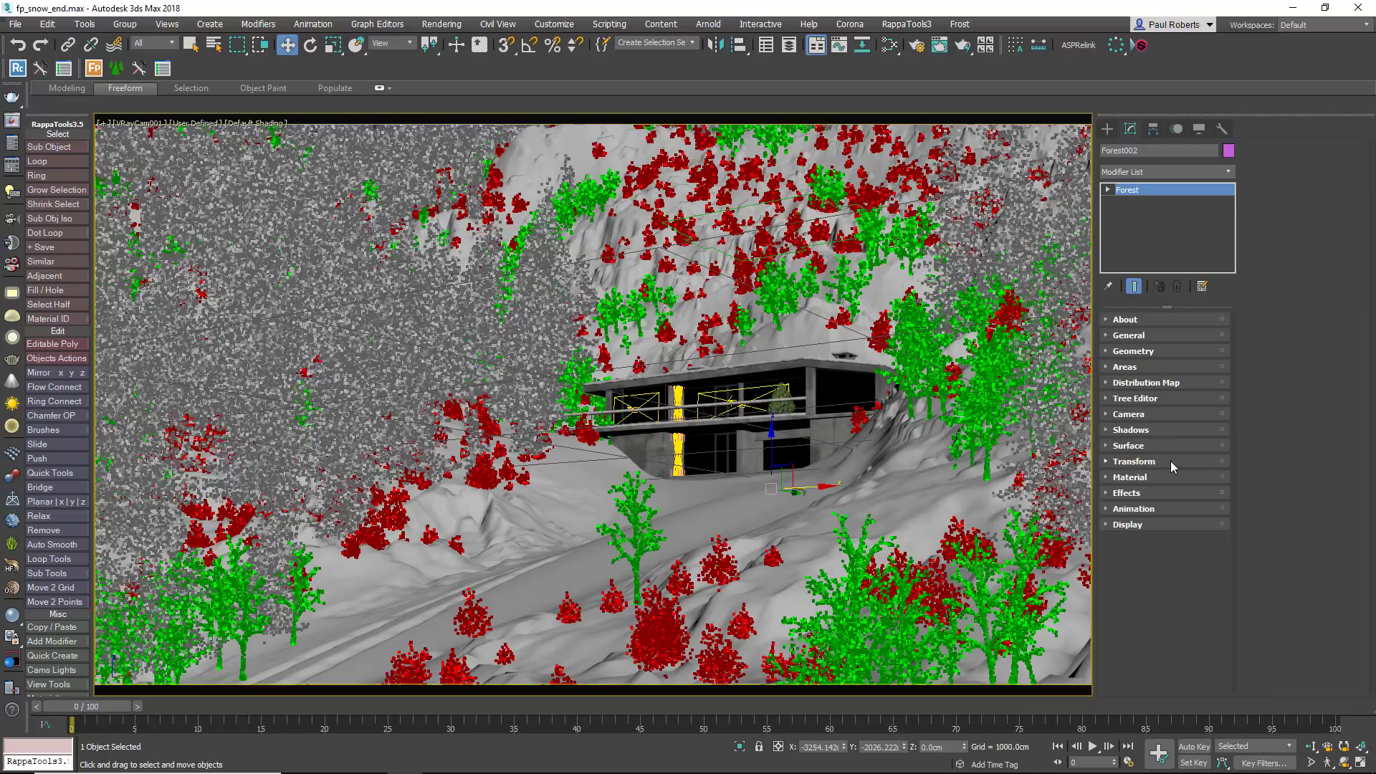
- Set the random scale range of Forest002 to a minimum of 50% and a maximum of 150%
click(1171, 461)
click(1283, 565)
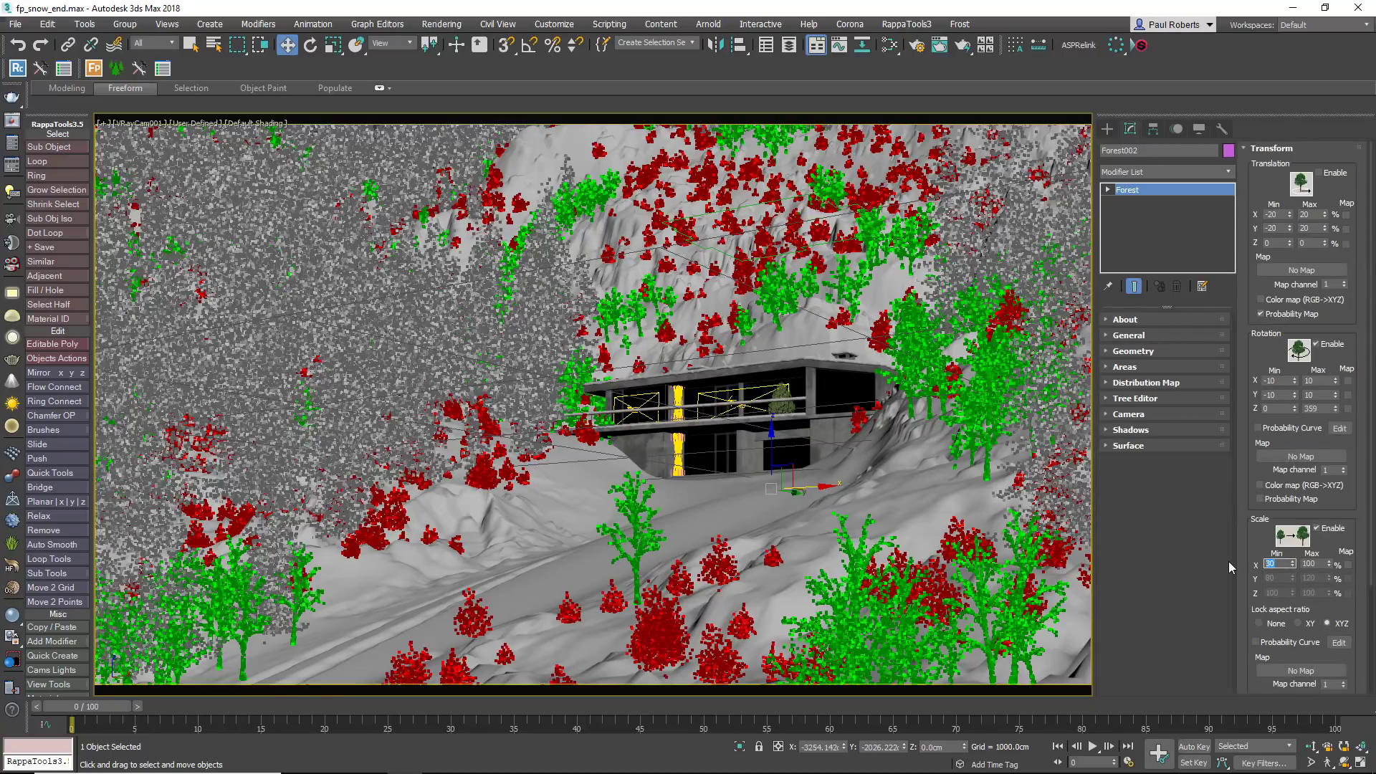
text(50)
key(Tab)
text(150)
key(Return)
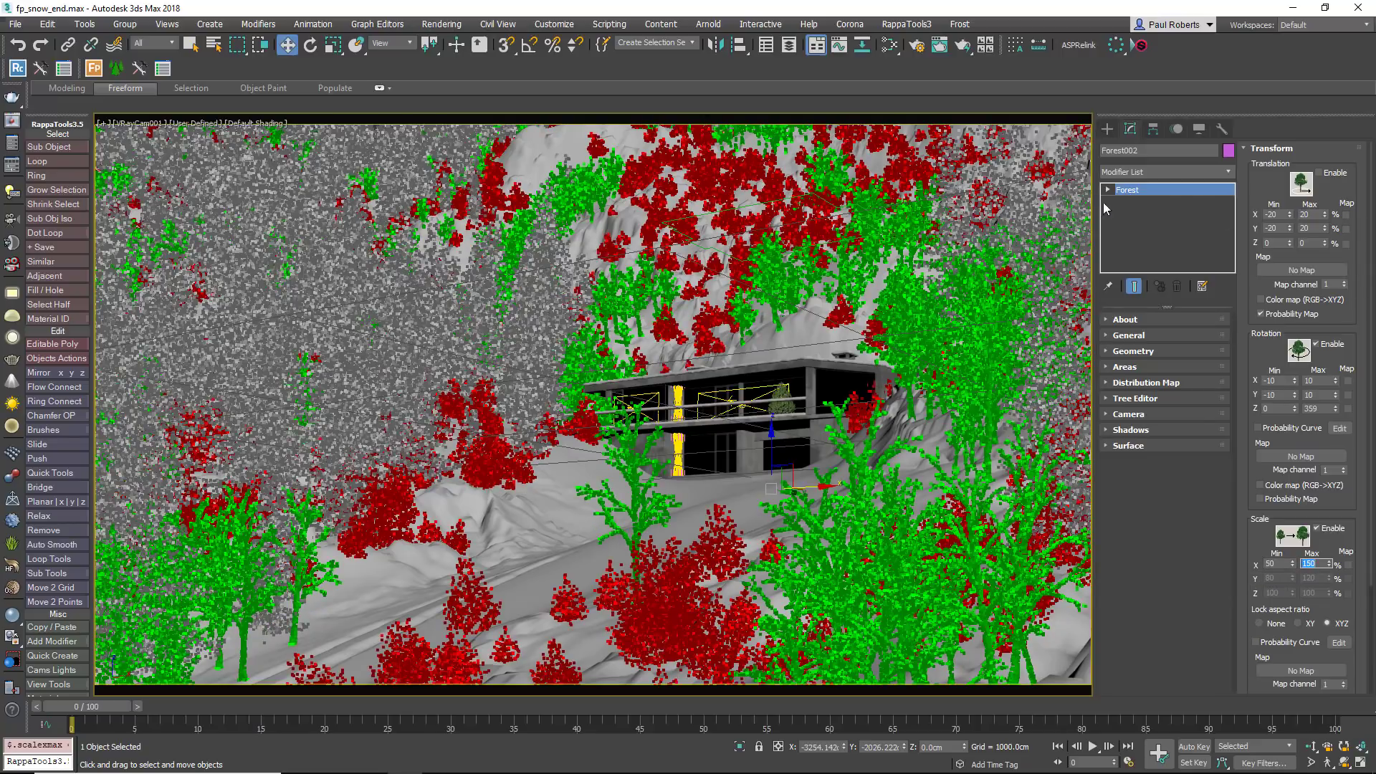
click(1256, 149)
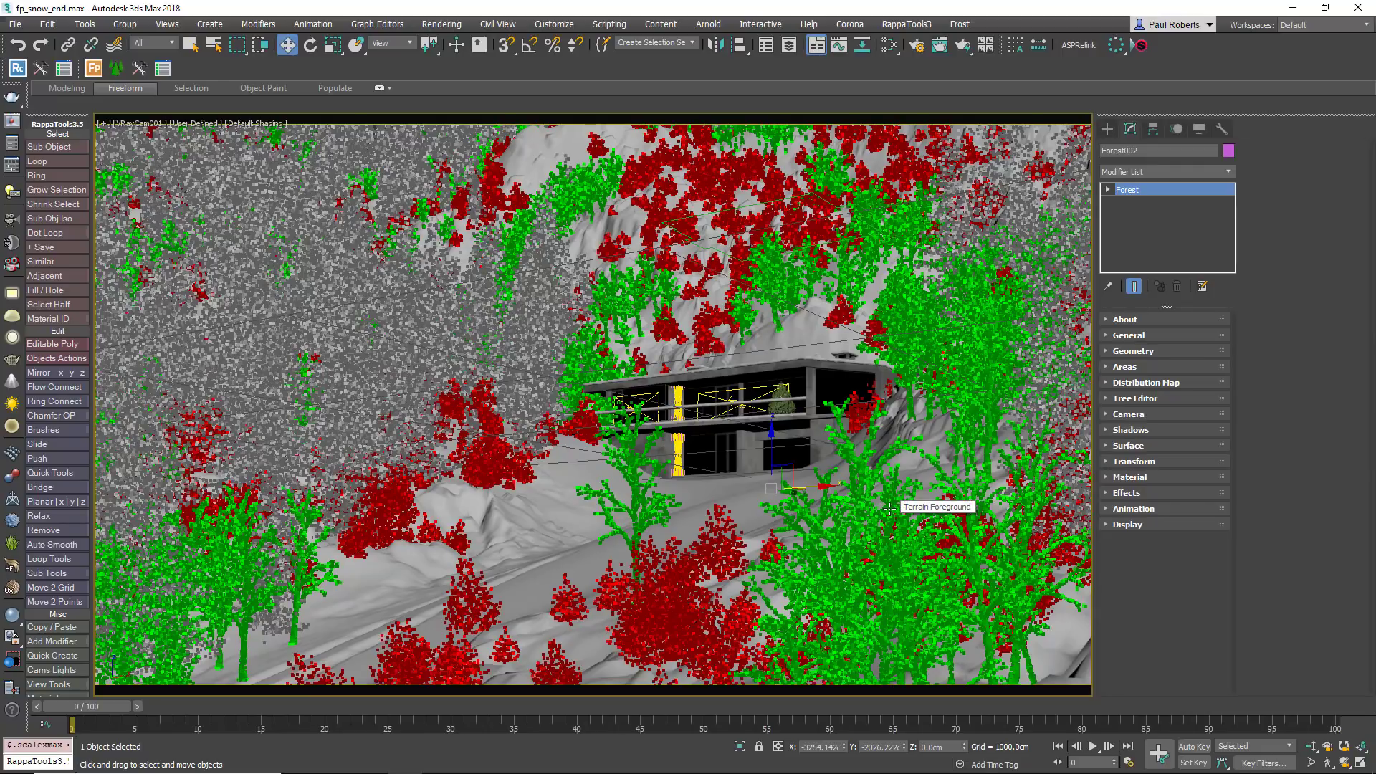
- Clone Forest002 as an independent copy named Forest003 and replace its geometry items with the small snowy shrub model
key(ctrl+v)
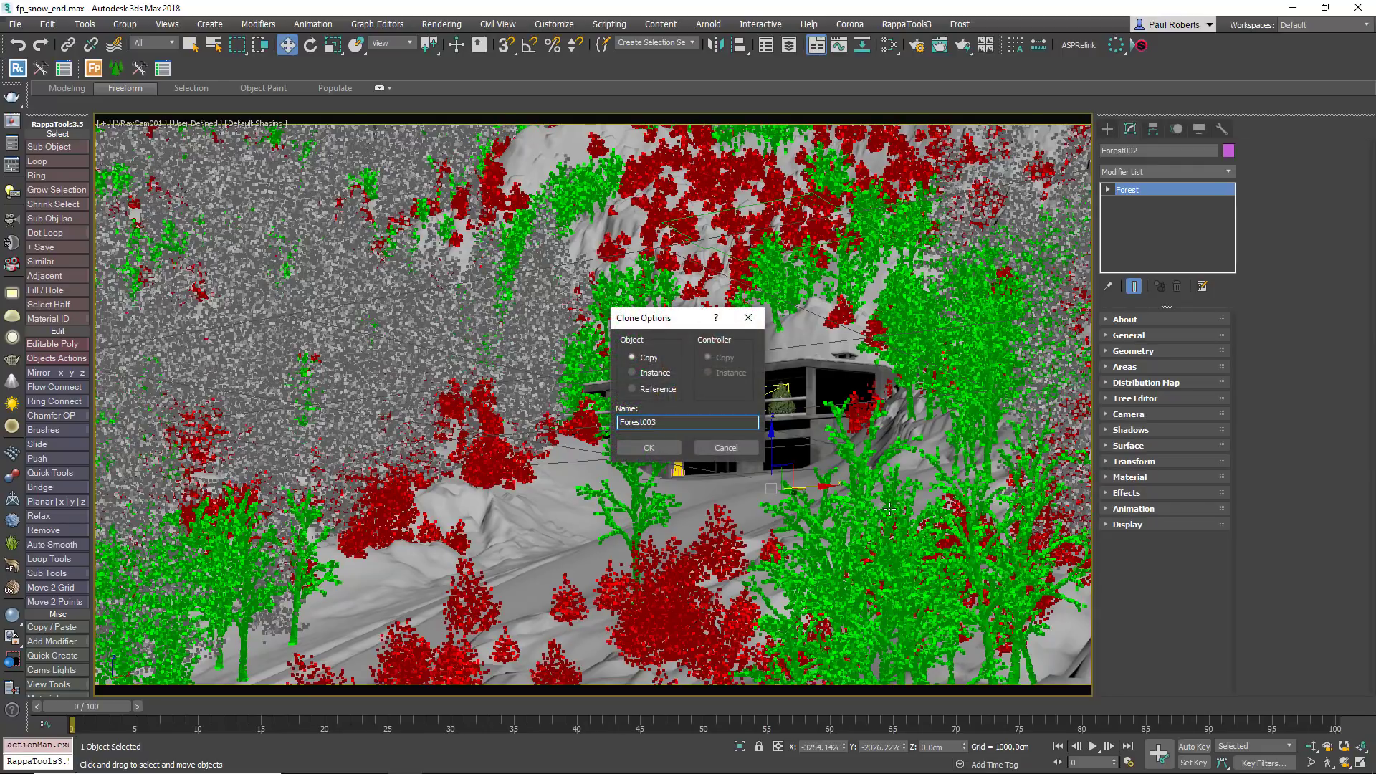
click(670, 450)
key(p)
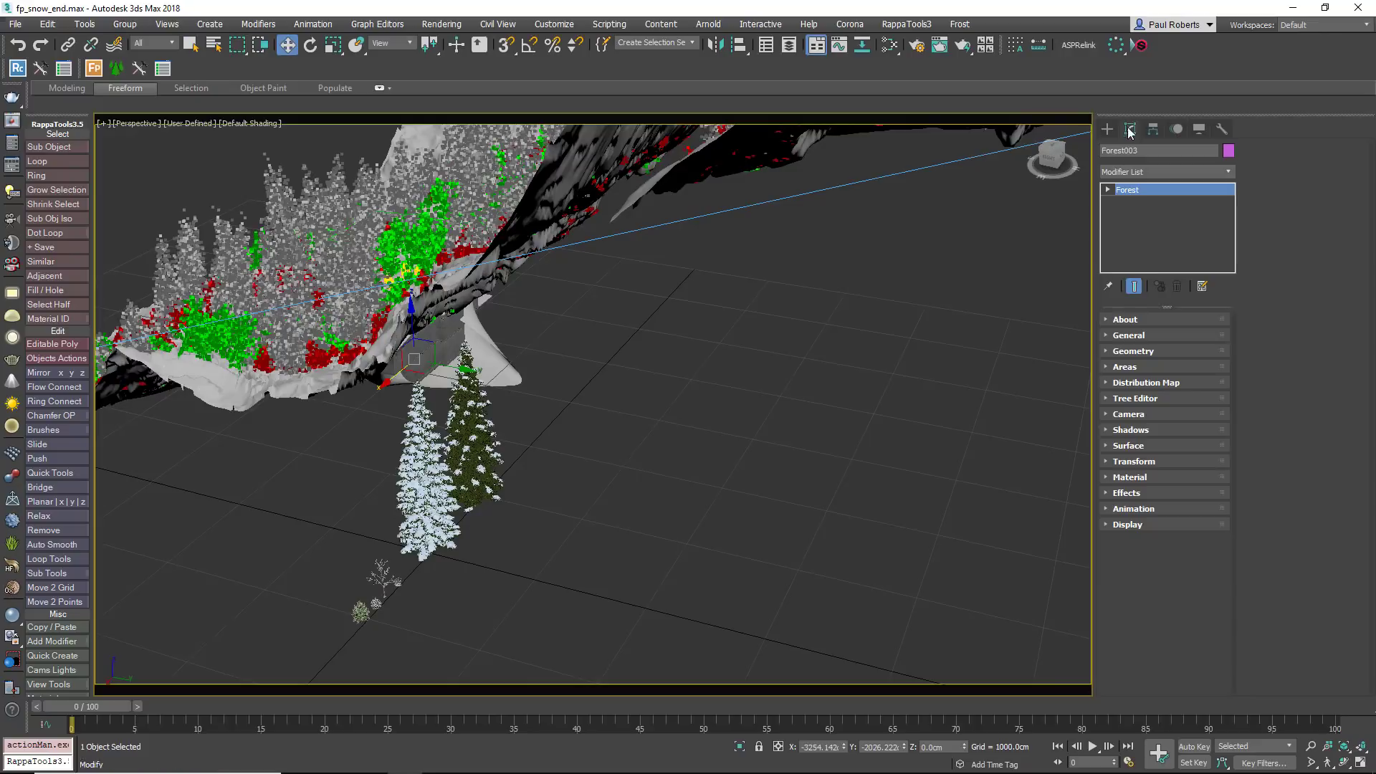
click(1145, 351)
click(1273, 255)
click(1273, 255)
click(1344, 302)
drag(329, 97, 362, 96)
click(529, 221)
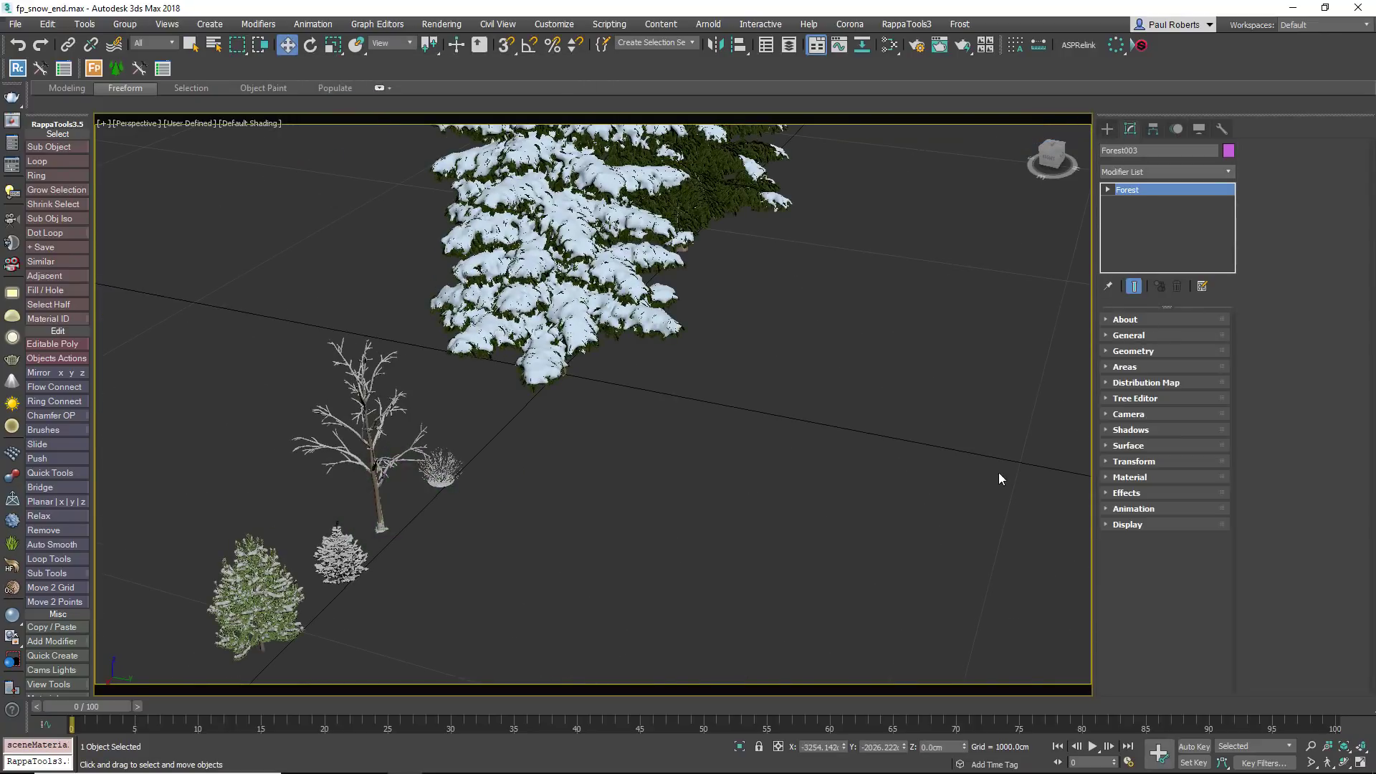
- In the camera view, set the maximum scale of Forest003 to 120% and enable random translation
key(c)
click(1134, 461)
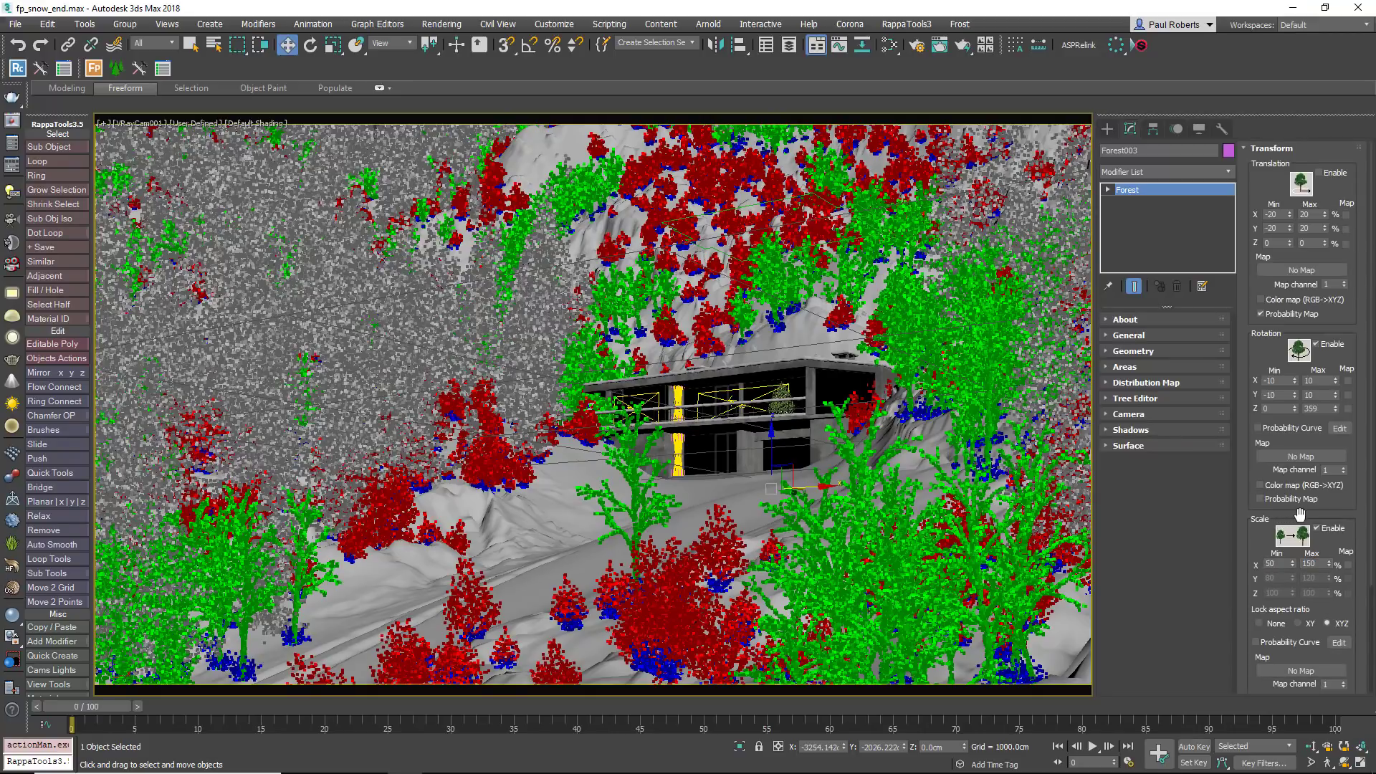
double_click(1314, 564)
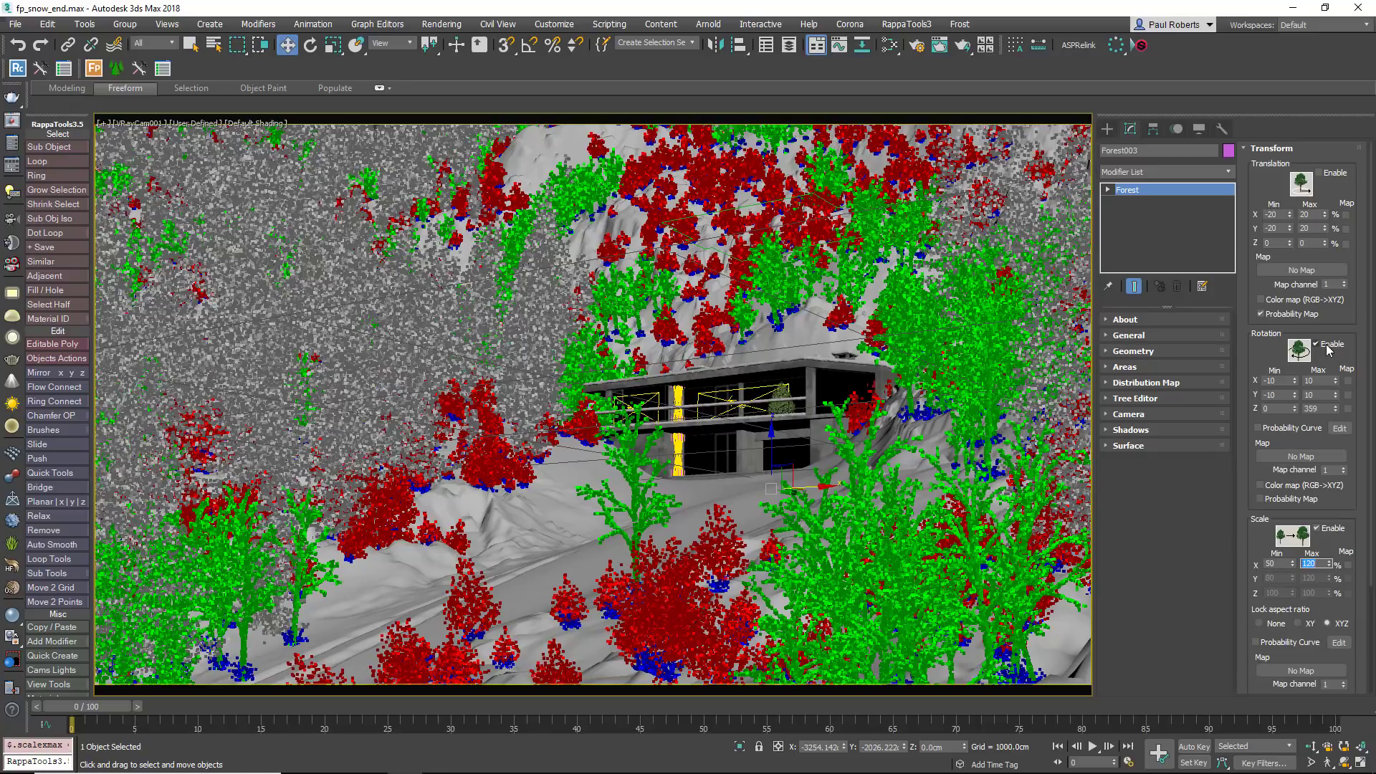
click(1331, 177)
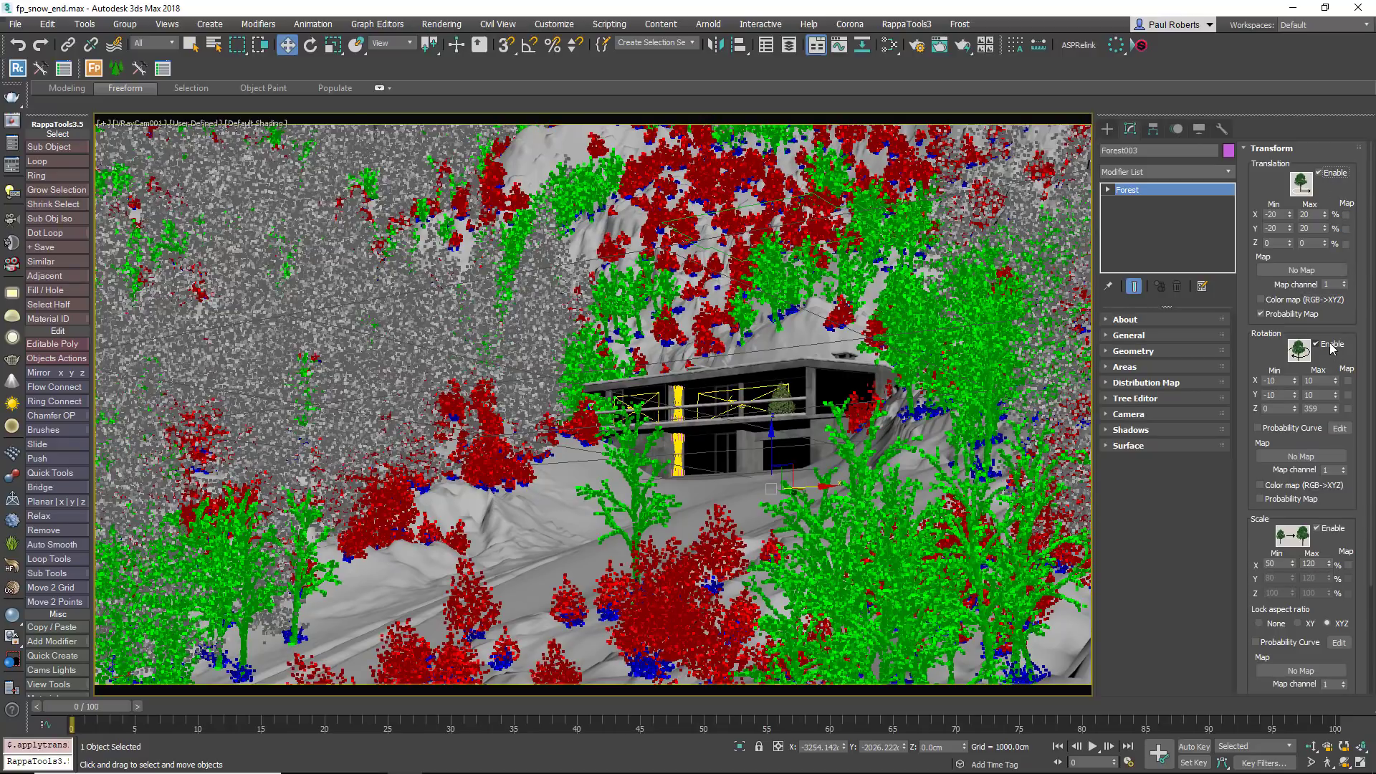
click(1270, 148)
- Set the surface direction of Forest003 to 0 and remove the three background terrains, keeping only Terrain Foreground
click(1132, 446)
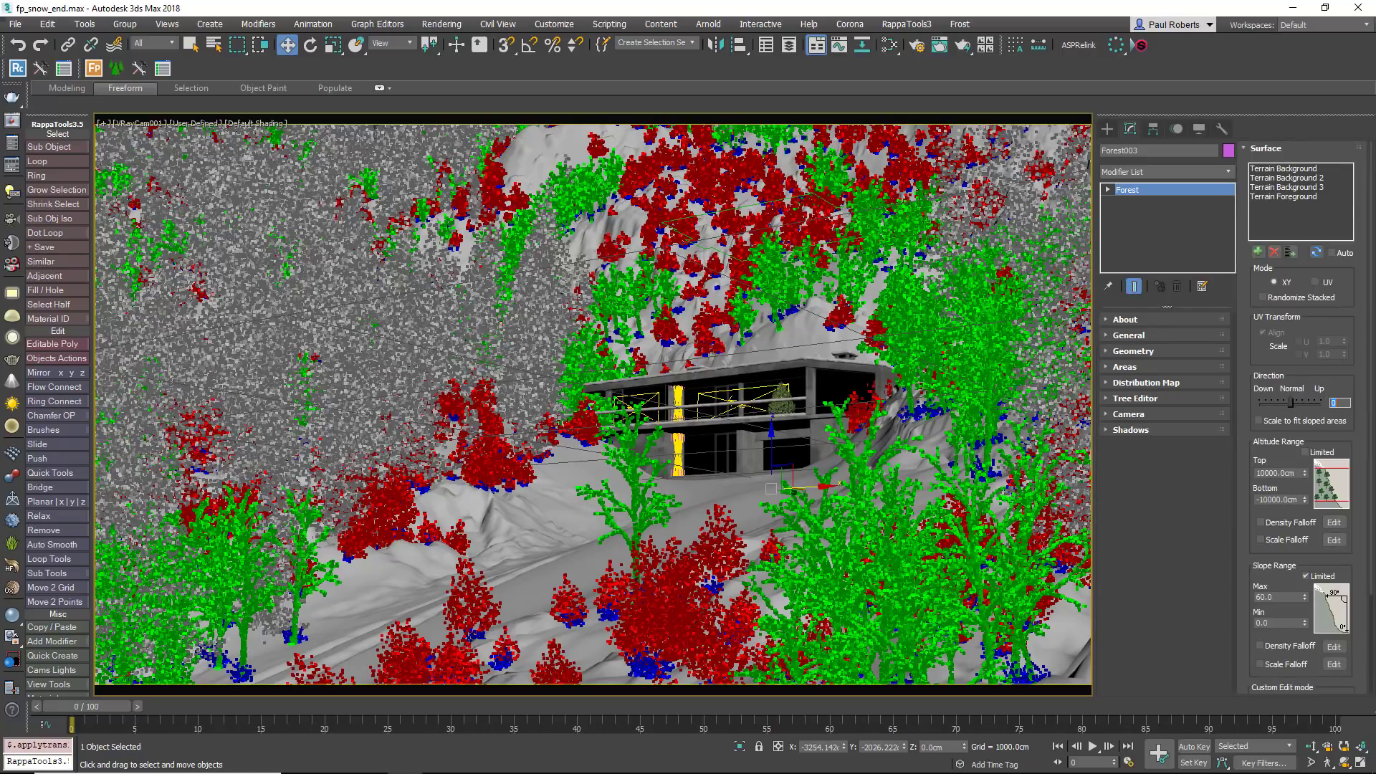
click(1293, 169)
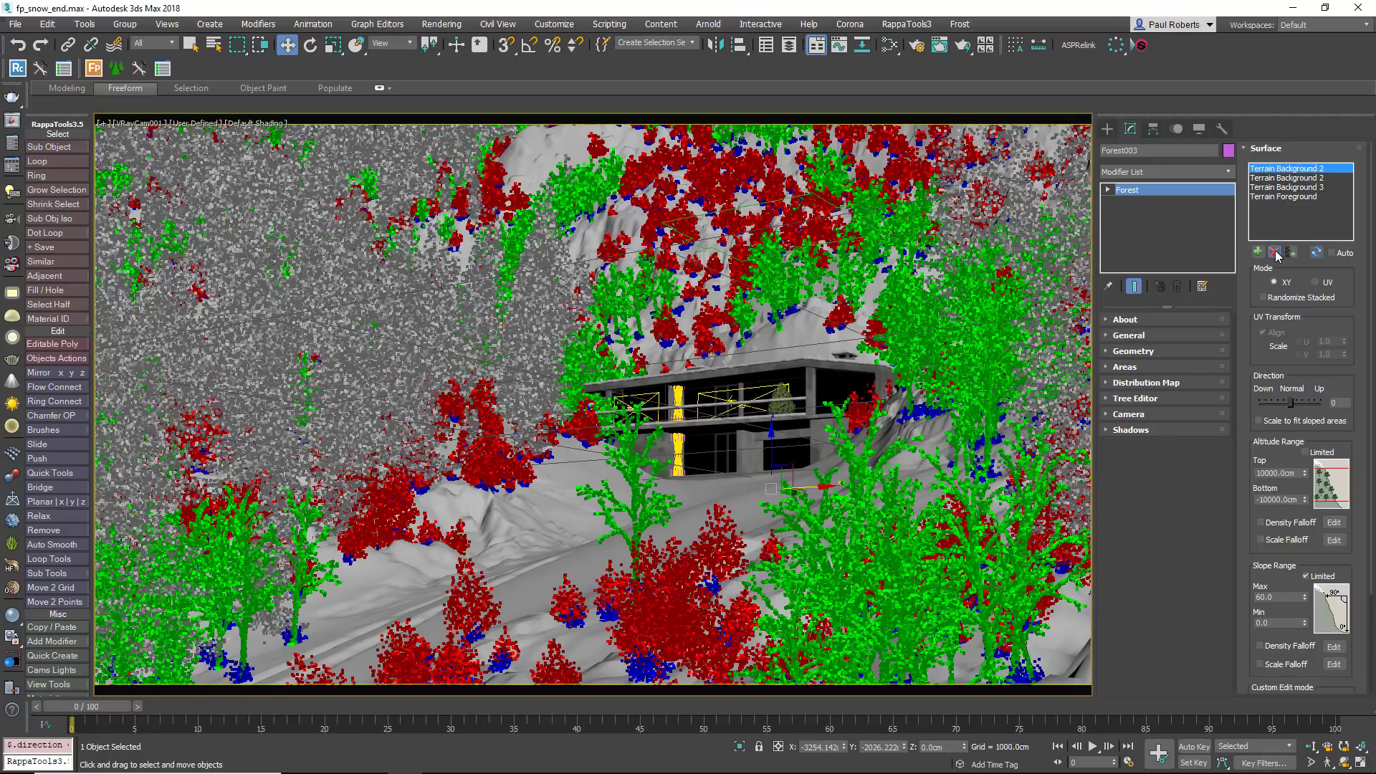
click(1276, 253)
click(1275, 252)
click(1276, 252)
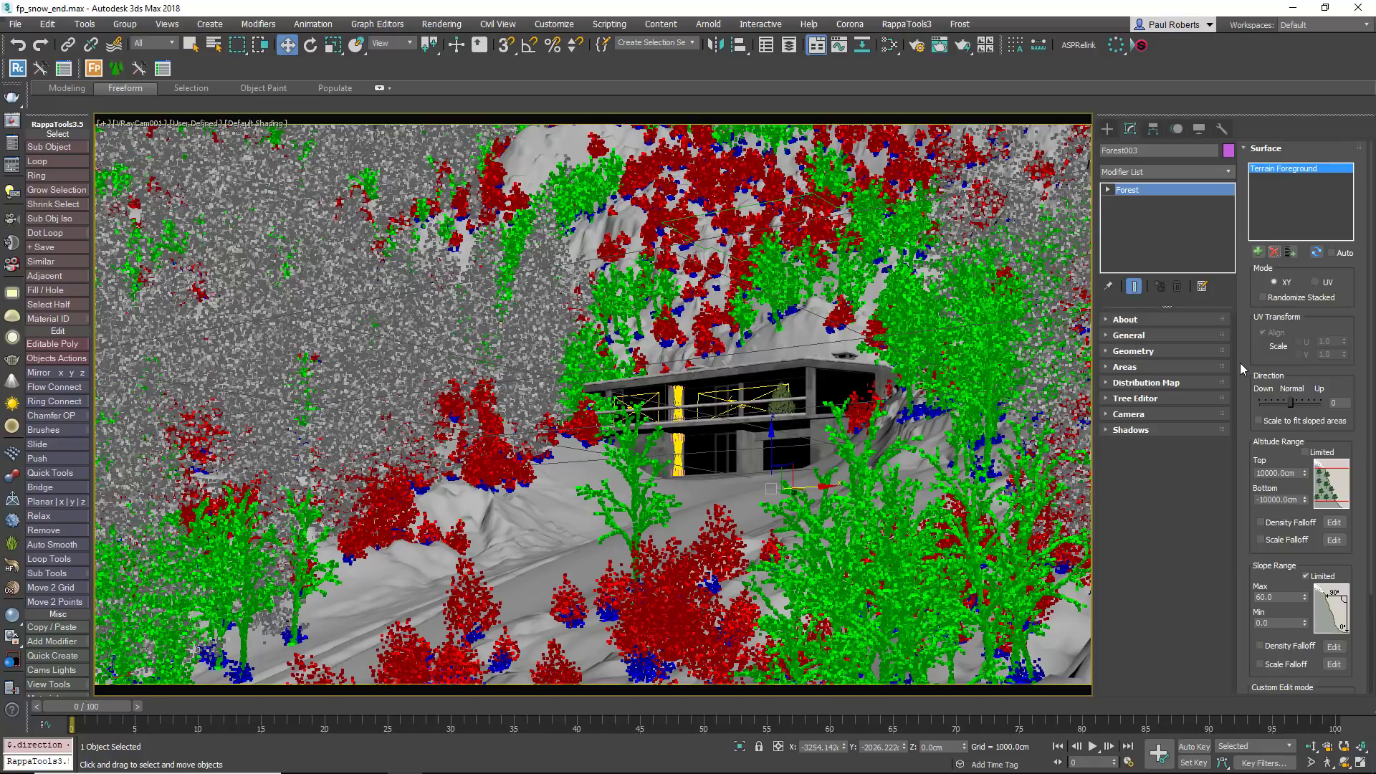
click(1266, 149)
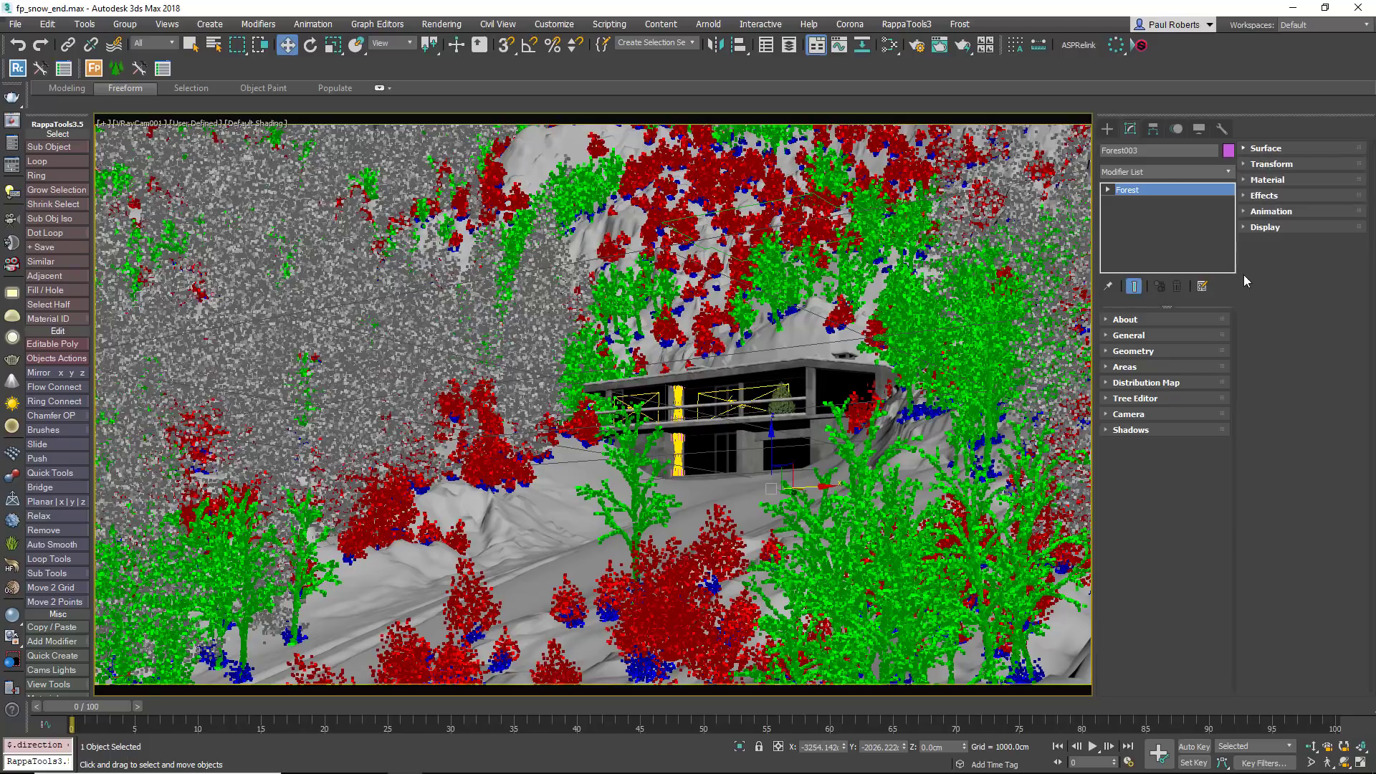
- Switch the distribution map of Forest003 to Full and set its X density units to 4200 cm
click(1299, 260)
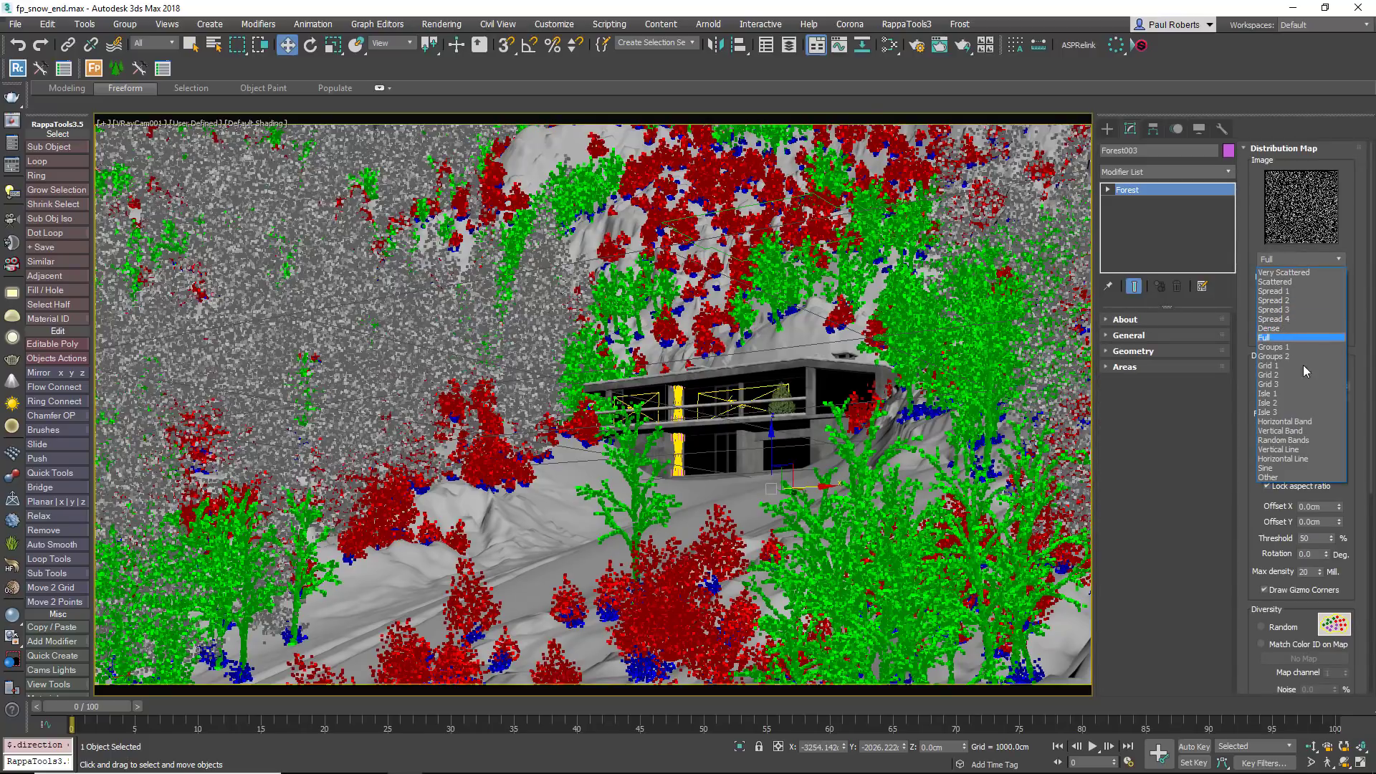
double_click(1325, 388)
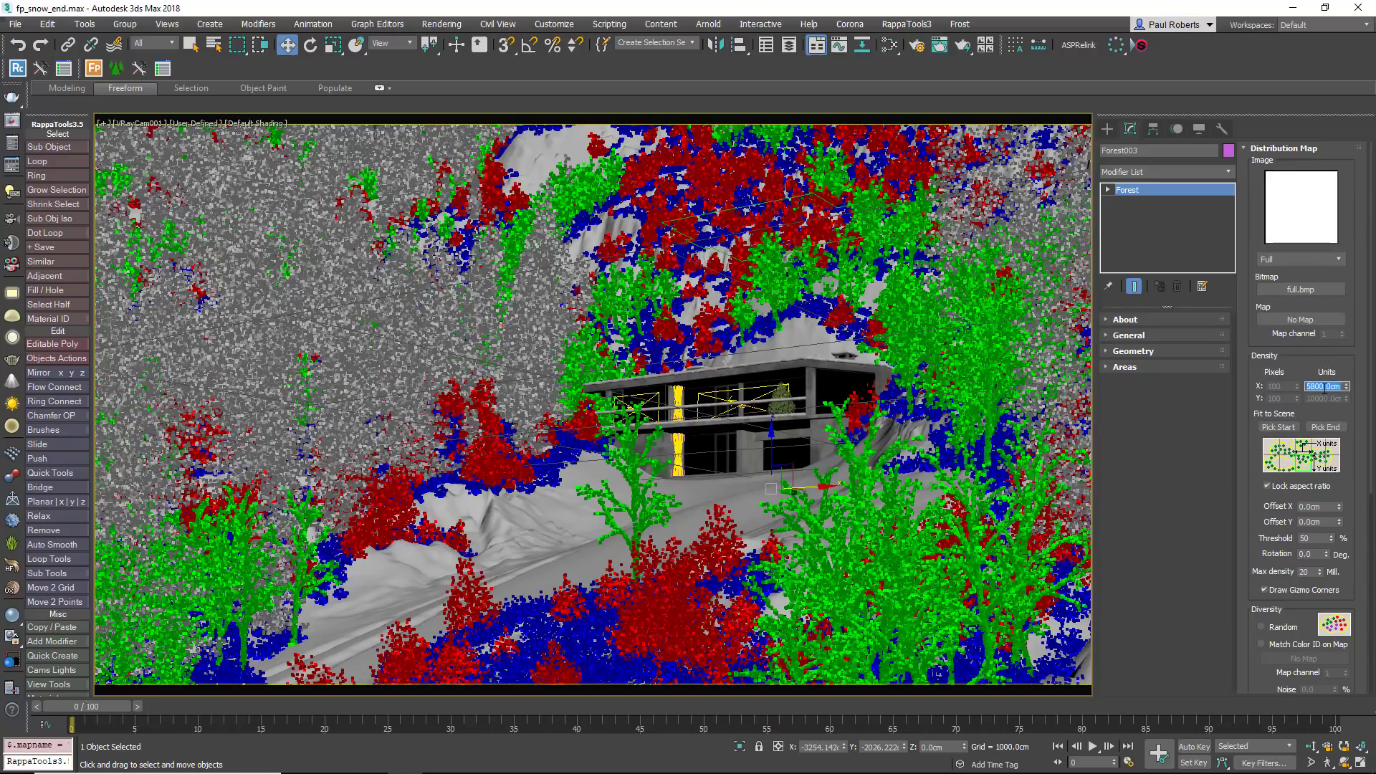
text(42)
key(Return)
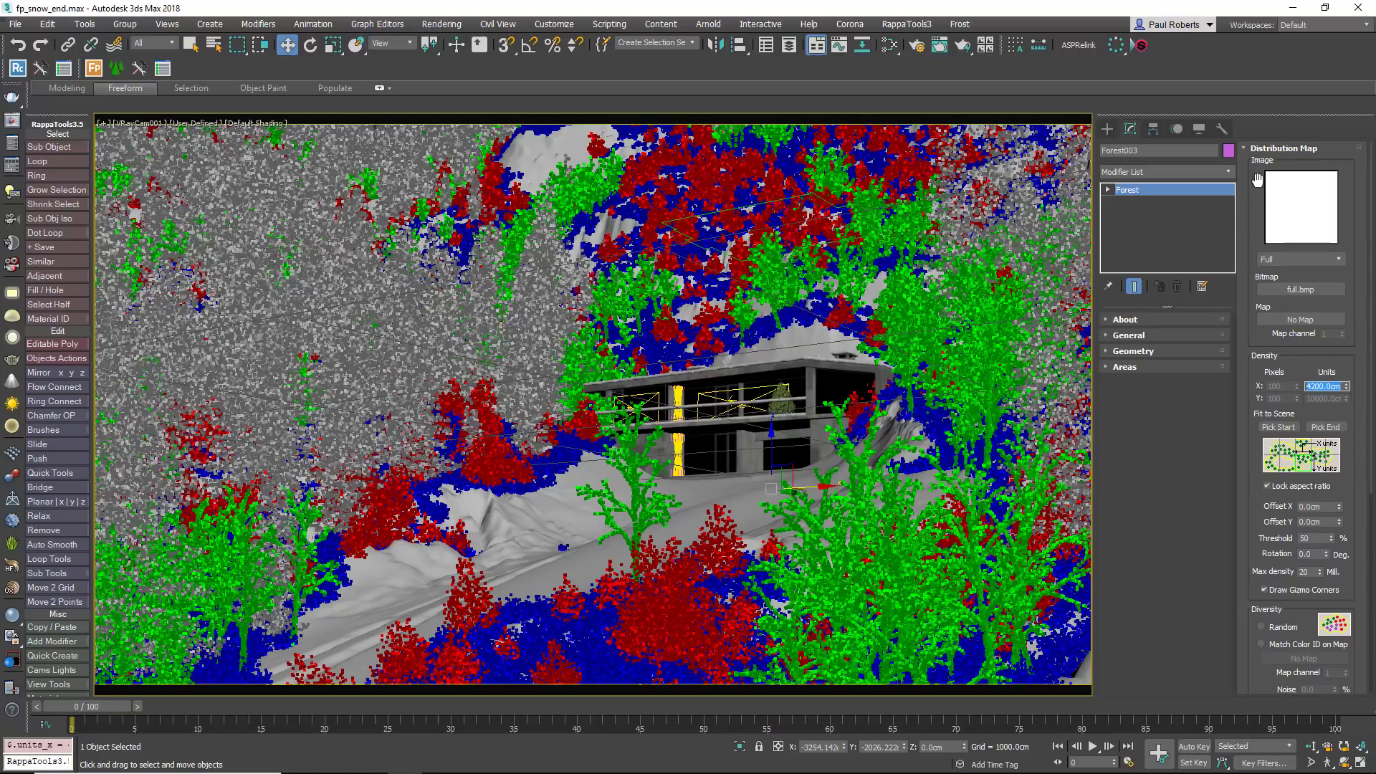
click(1269, 148)
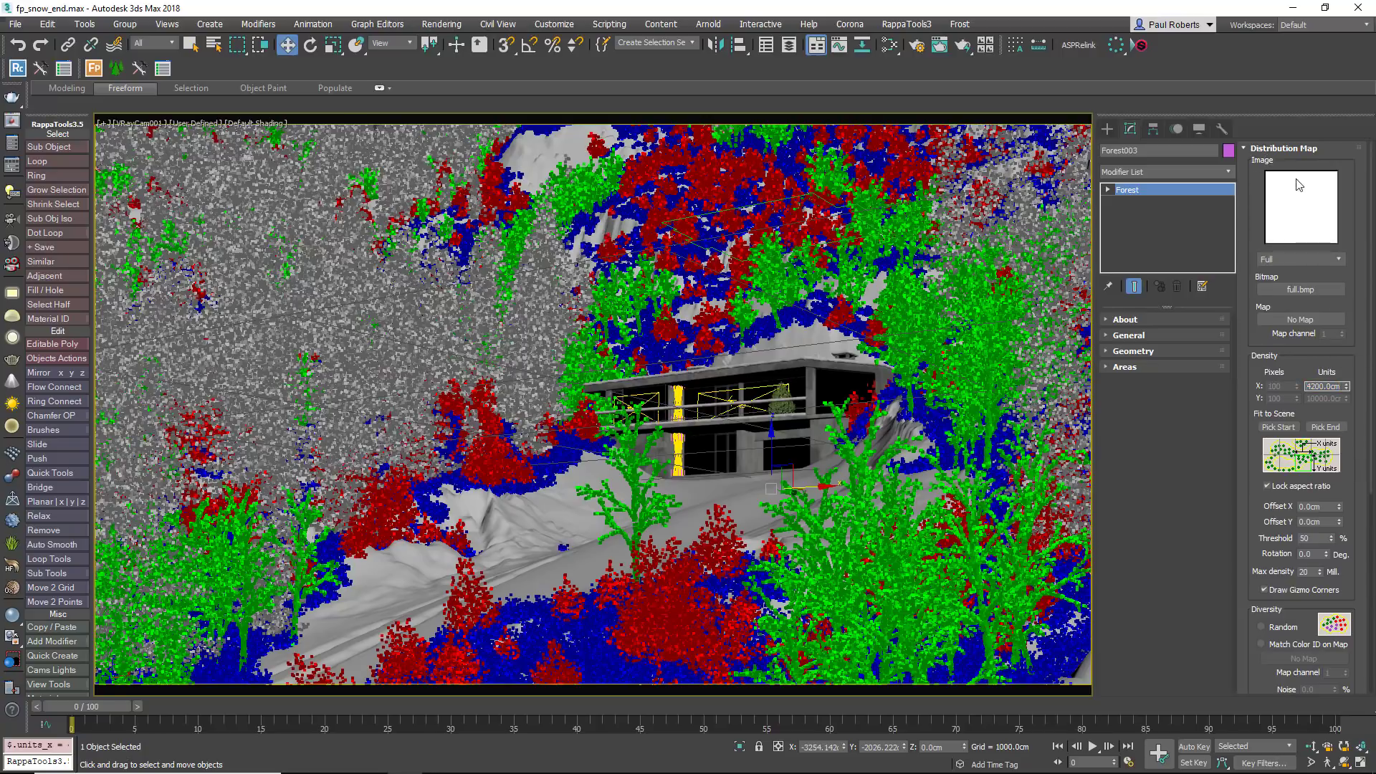
- Add Forest002 as an excluding Forest area in the areas of Forest003
click(1150, 367)
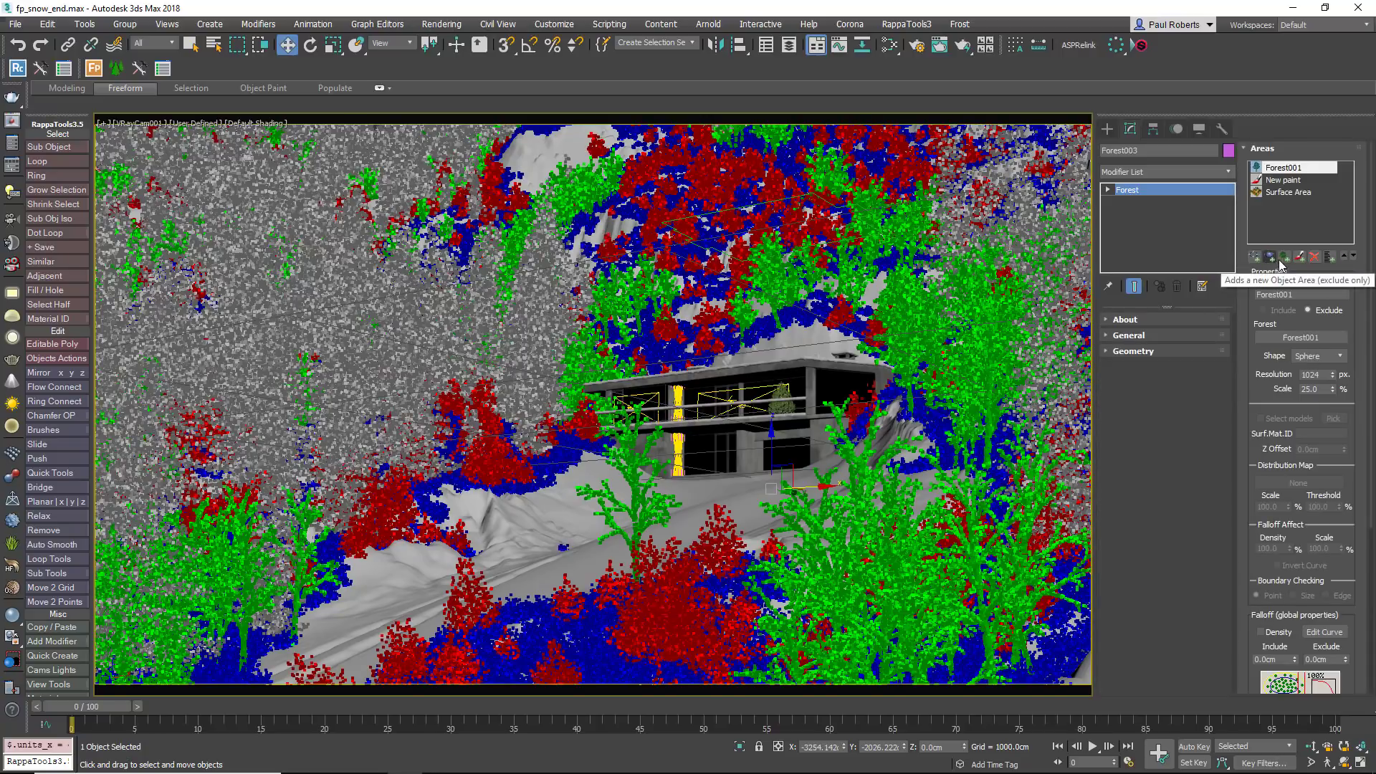
click(1285, 256)
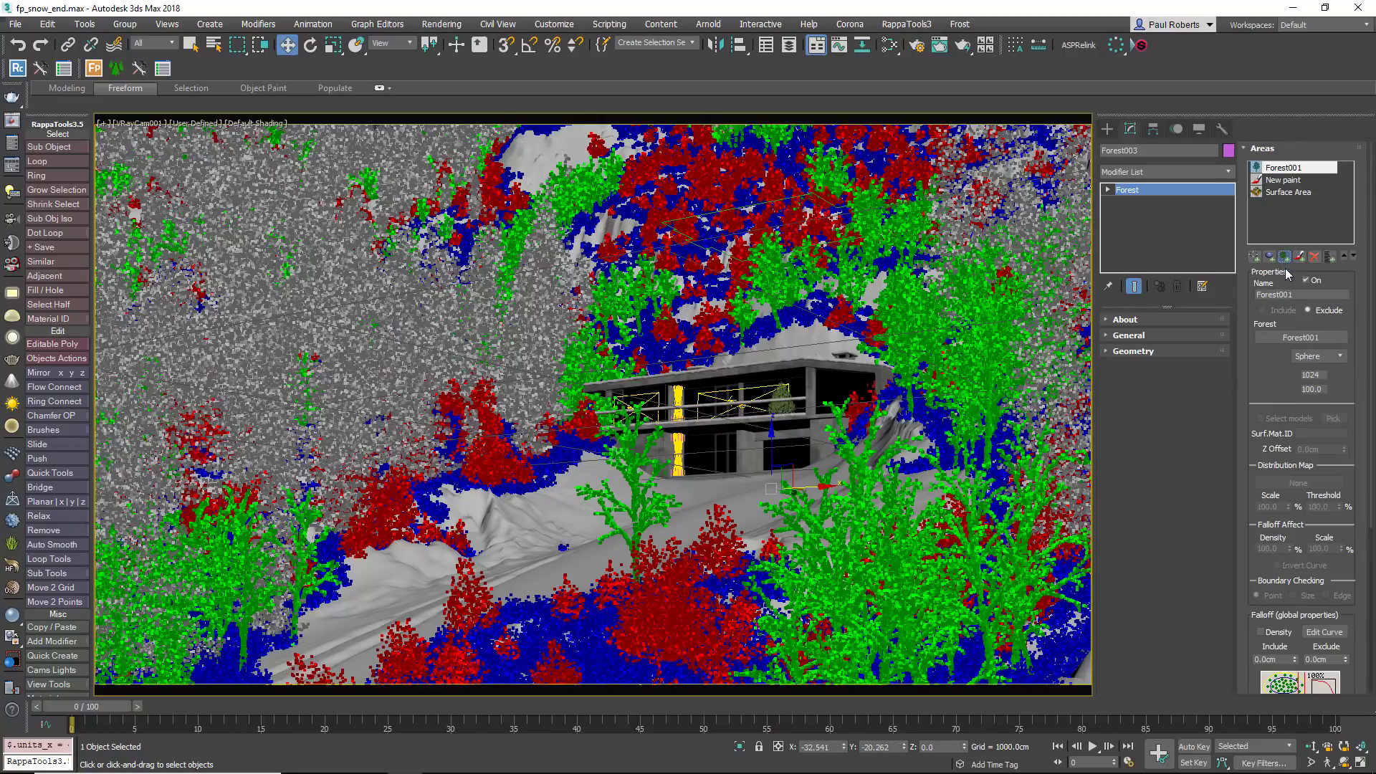
click(825, 656)
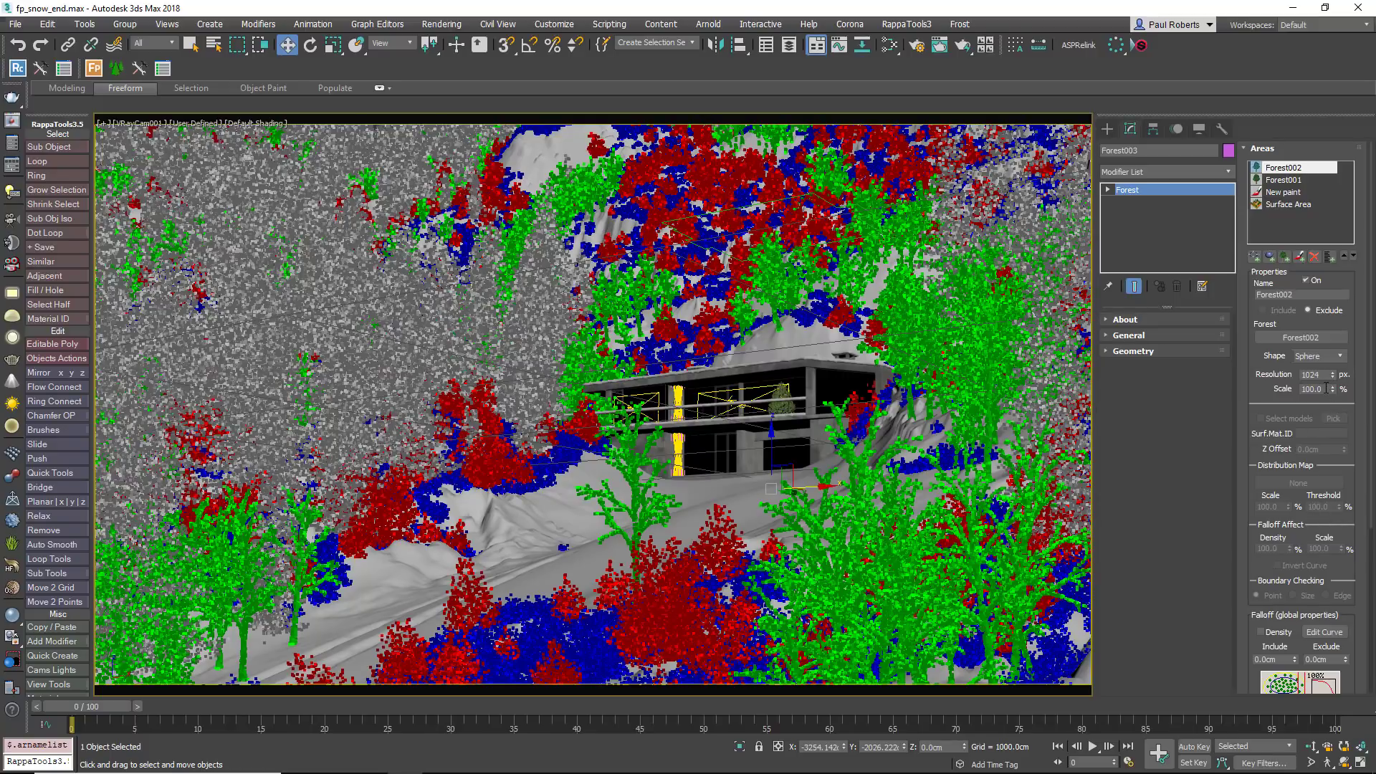
double_click(1296, 392)
- Move the New paint area to the top of the area list and erase its existing painted strokes around the house and road
click(1261, 149)
click(1154, 366)
click(1283, 192)
click(1345, 256)
click(1345, 256)
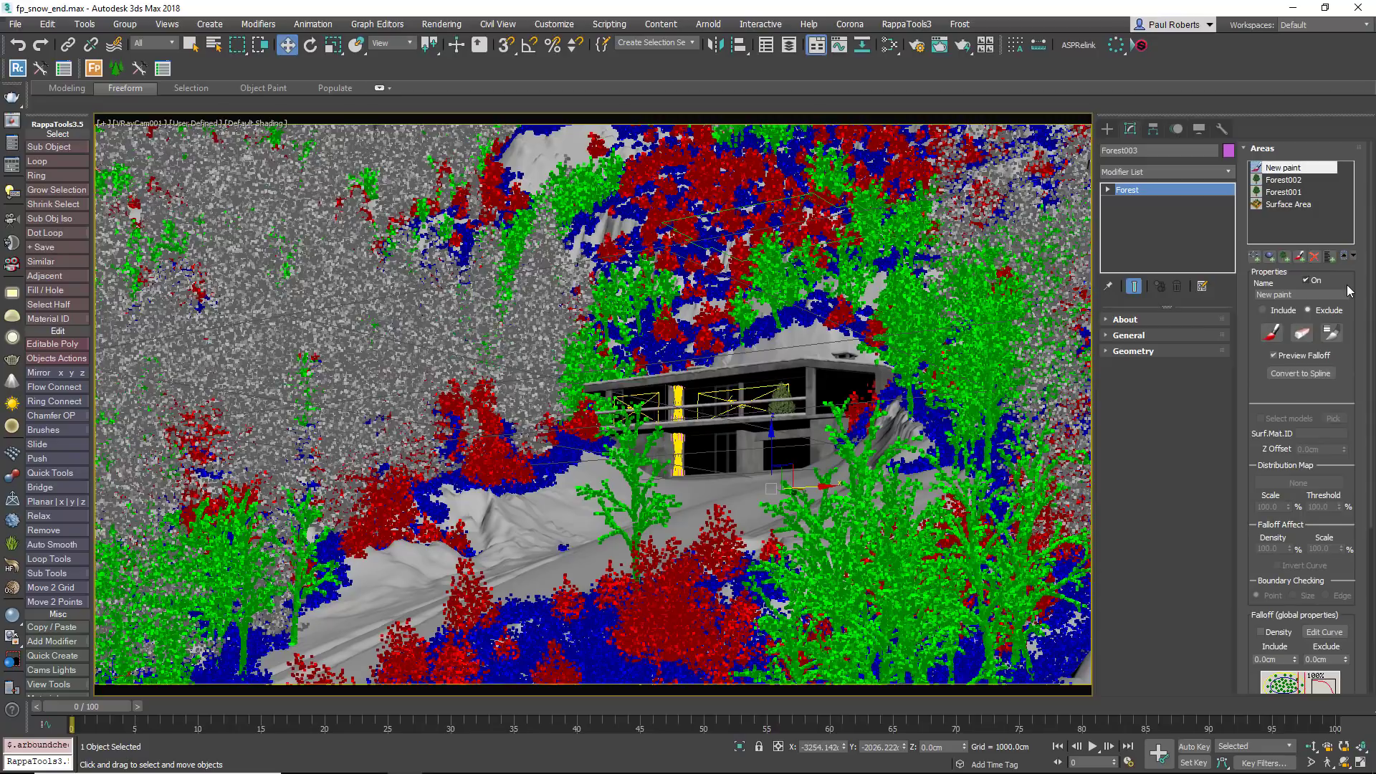
click(1301, 332)
mouse_move(631, 451)
mouse_down()
mouse_move(530, 502)
mouse_move(329, 666)
mouse_up()
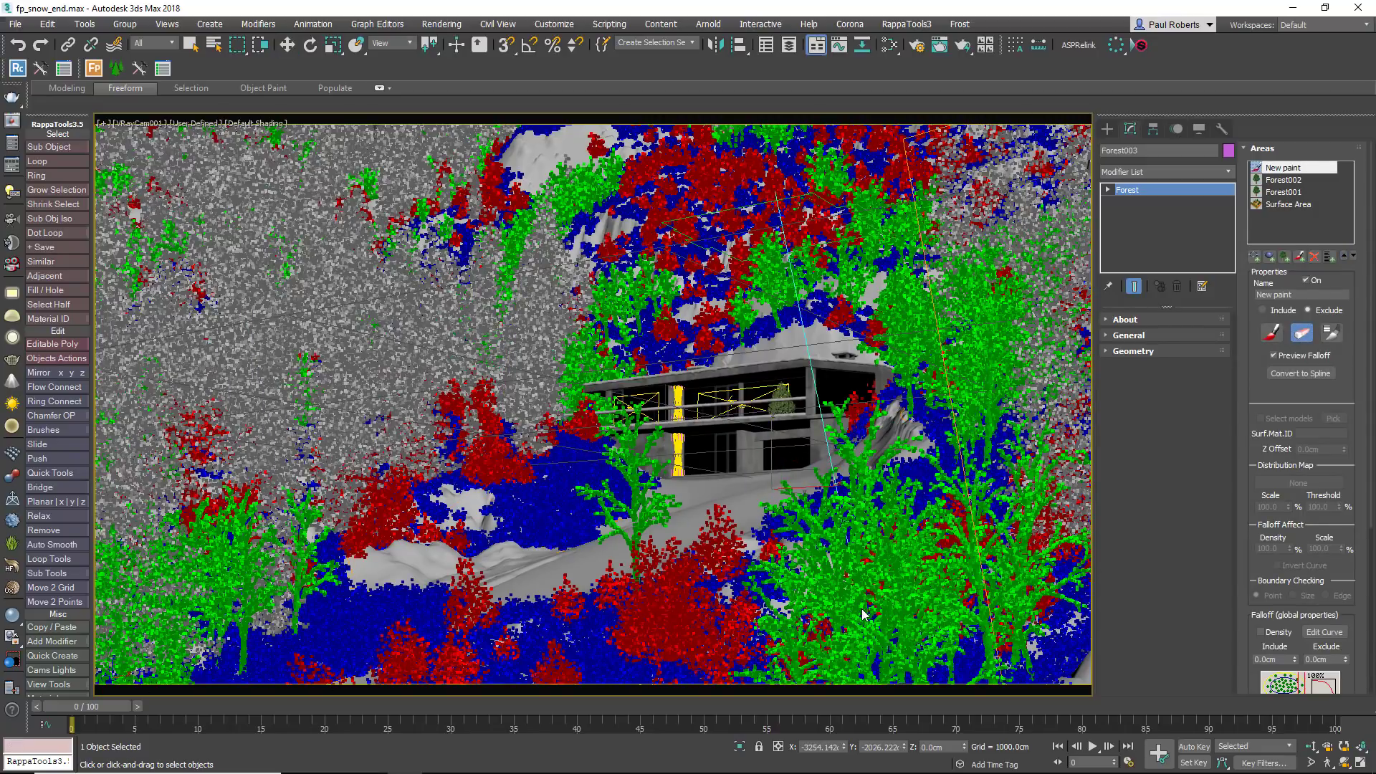
- Set the maximum brush size to 500 cm and paint the exclusion area along the road leading up to the house
click(1332, 332)
double_click(105, 94)
text(500)
key(Return)
click(1272, 333)
mouse_move(287, 677)
mouse_down()
mouse_move(434, 607)
mouse_move(337, 620)
mouse_move(236, 670)
mouse_up()
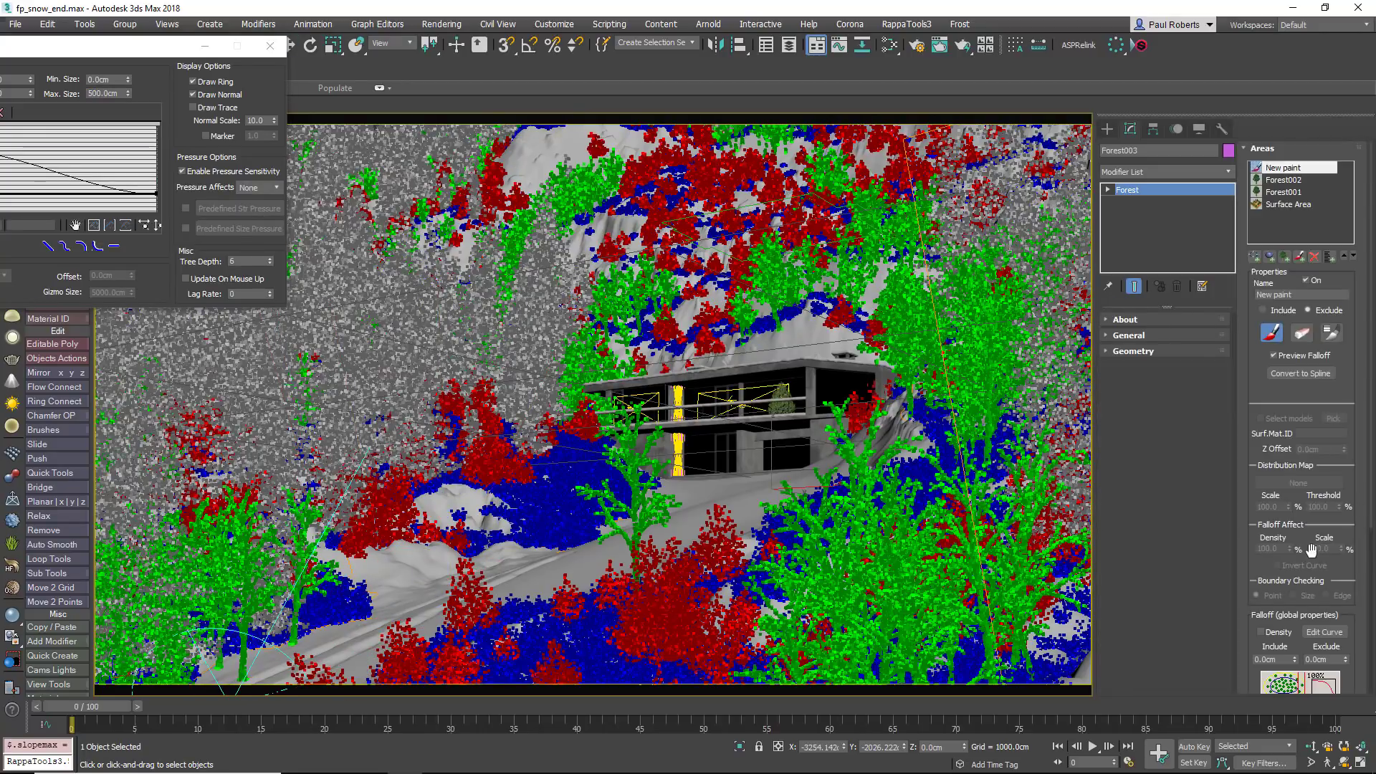
- Enable scale falloff for the areas of Forest003 with include and exclude distances of 100 cm
scroll(1269, 566, down, 3)
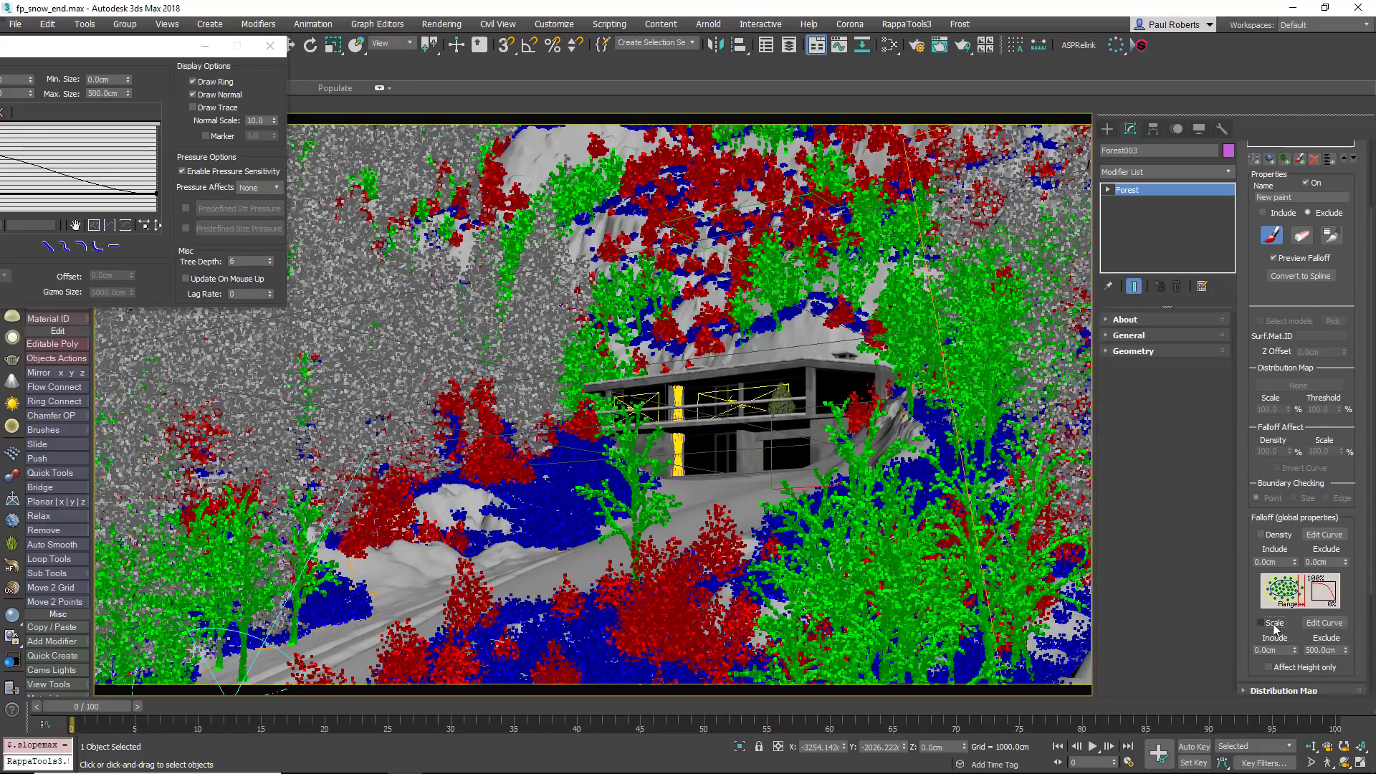
click(1274, 626)
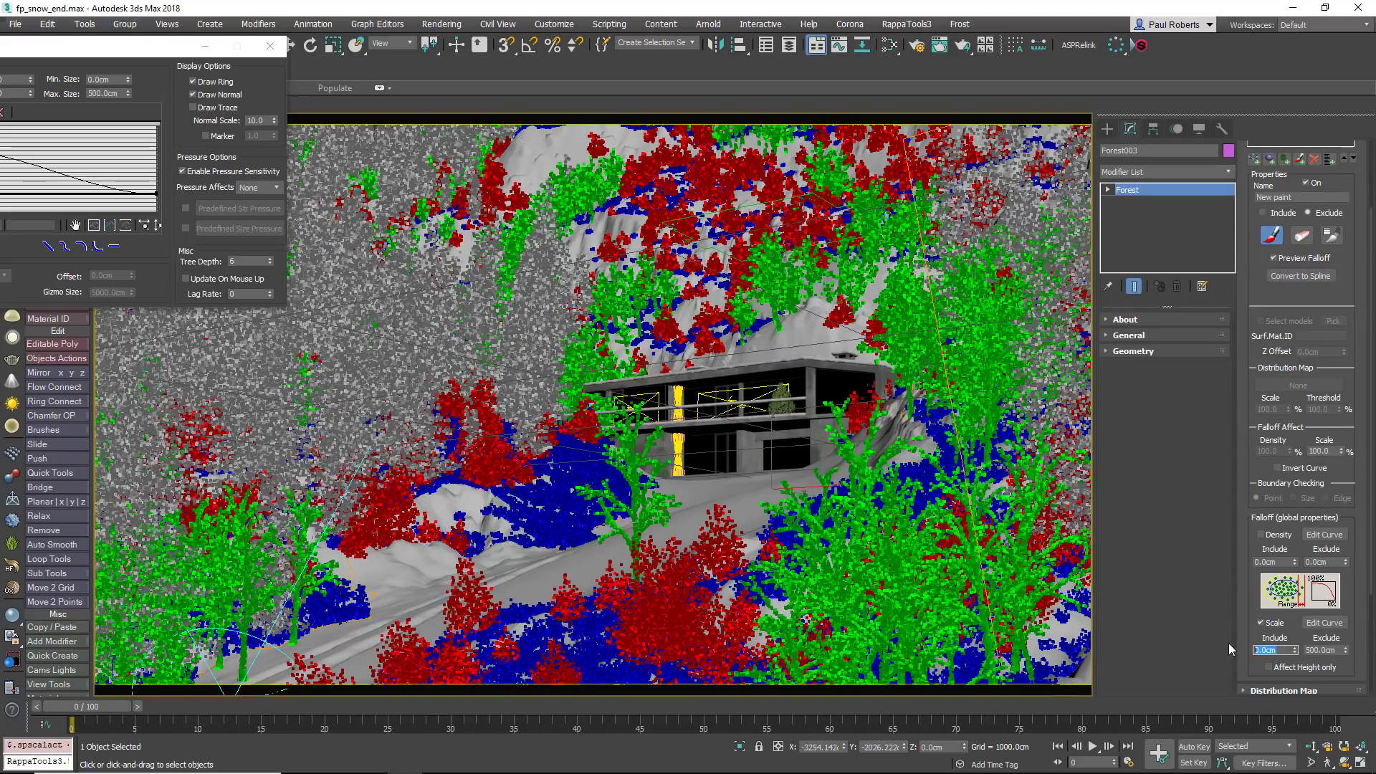
text(100)
key(Tab)
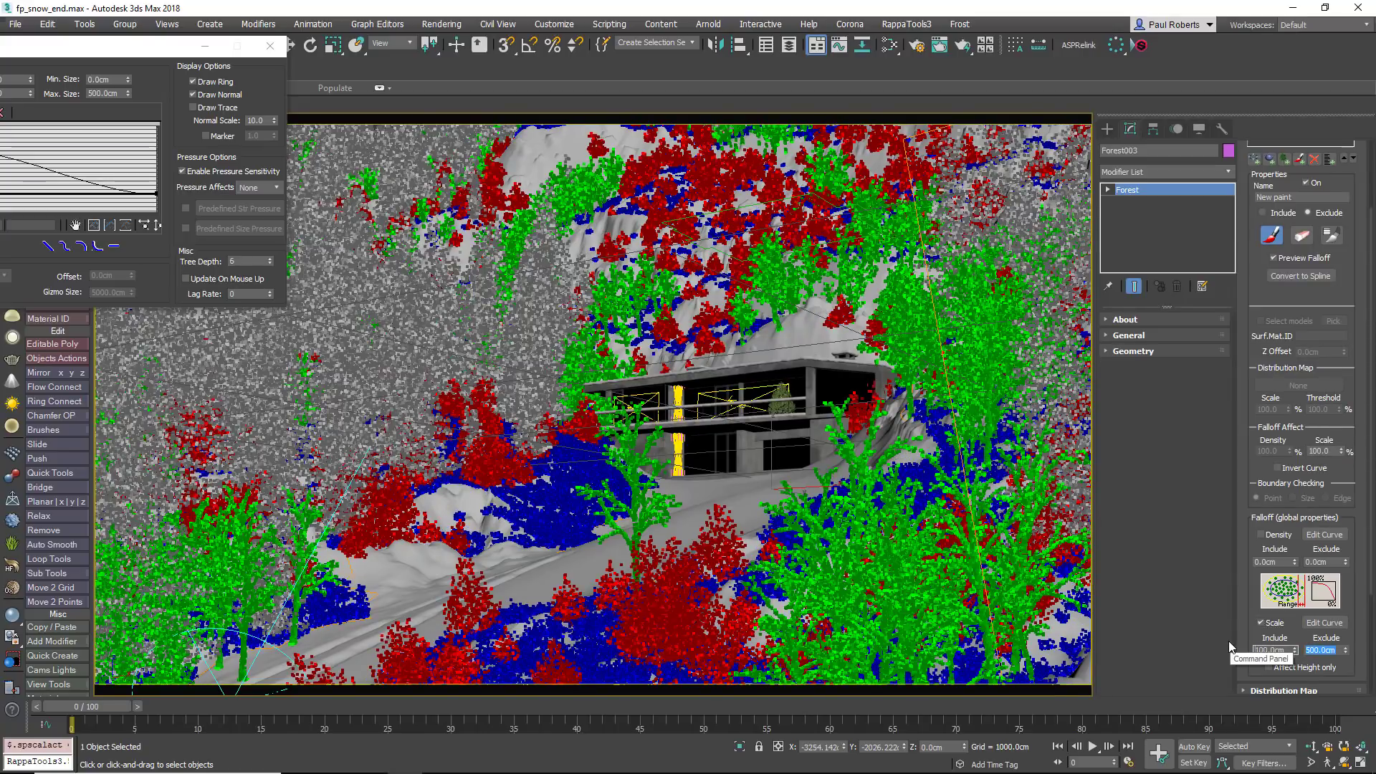
text(100)
key(Return)
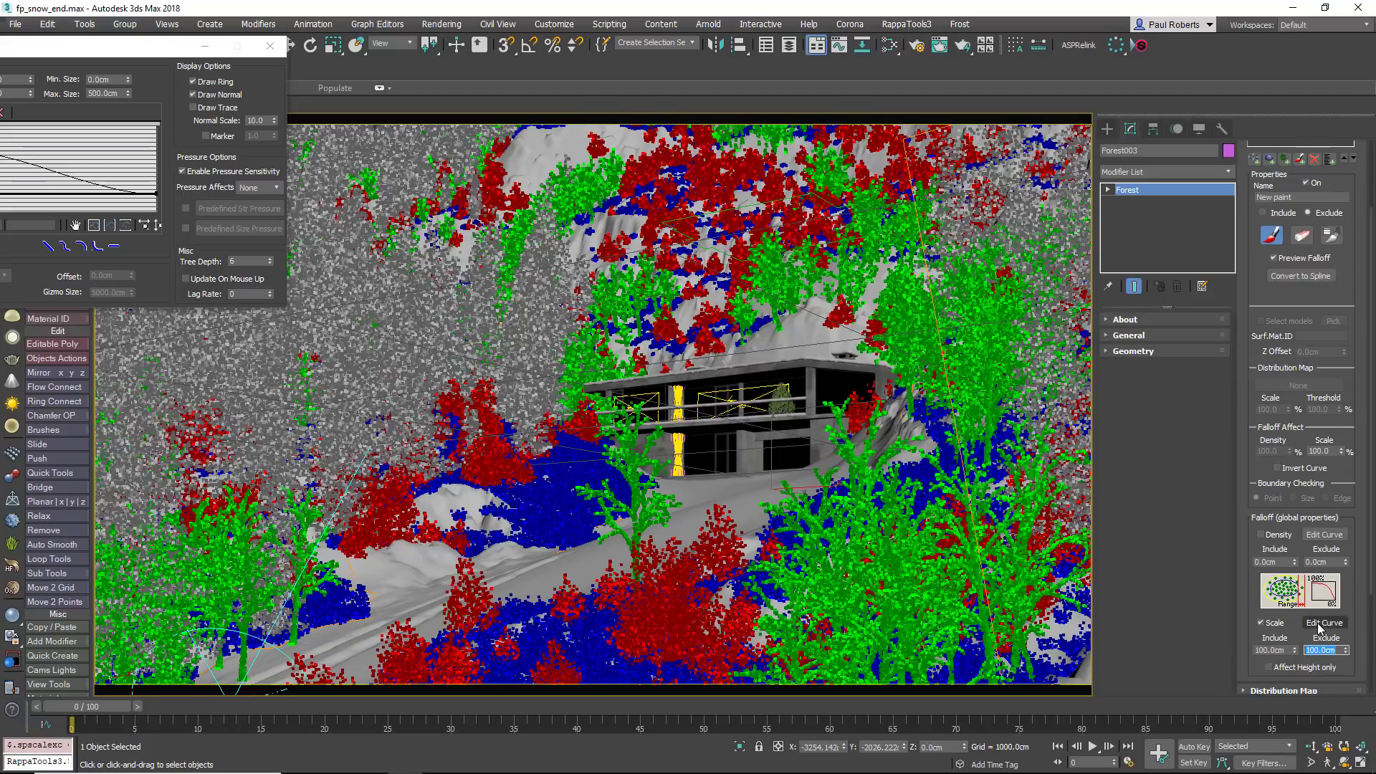
- Lower the end point of the area scale falloff curve to about 8.7 and close the curve editor and brush options
click(1318, 623)
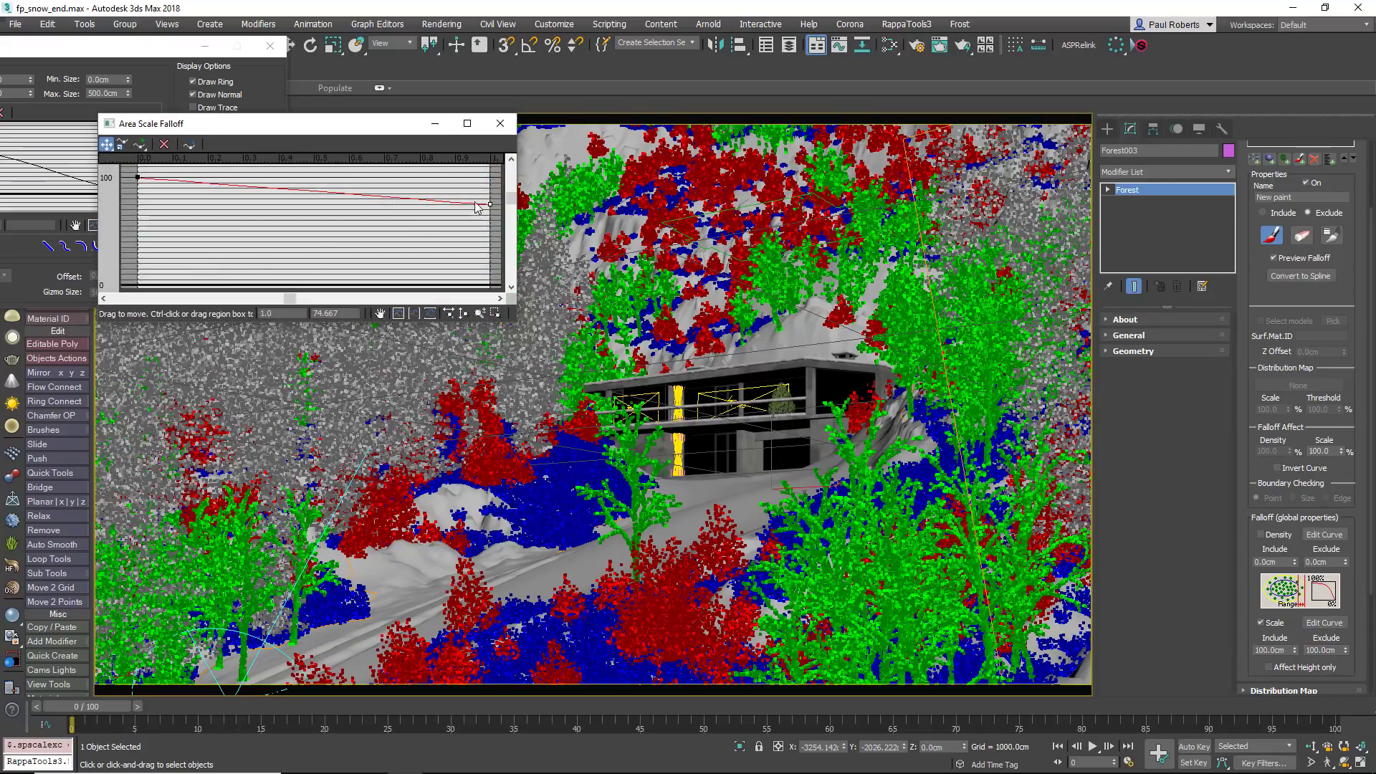
drag(488, 202, 490, 276)
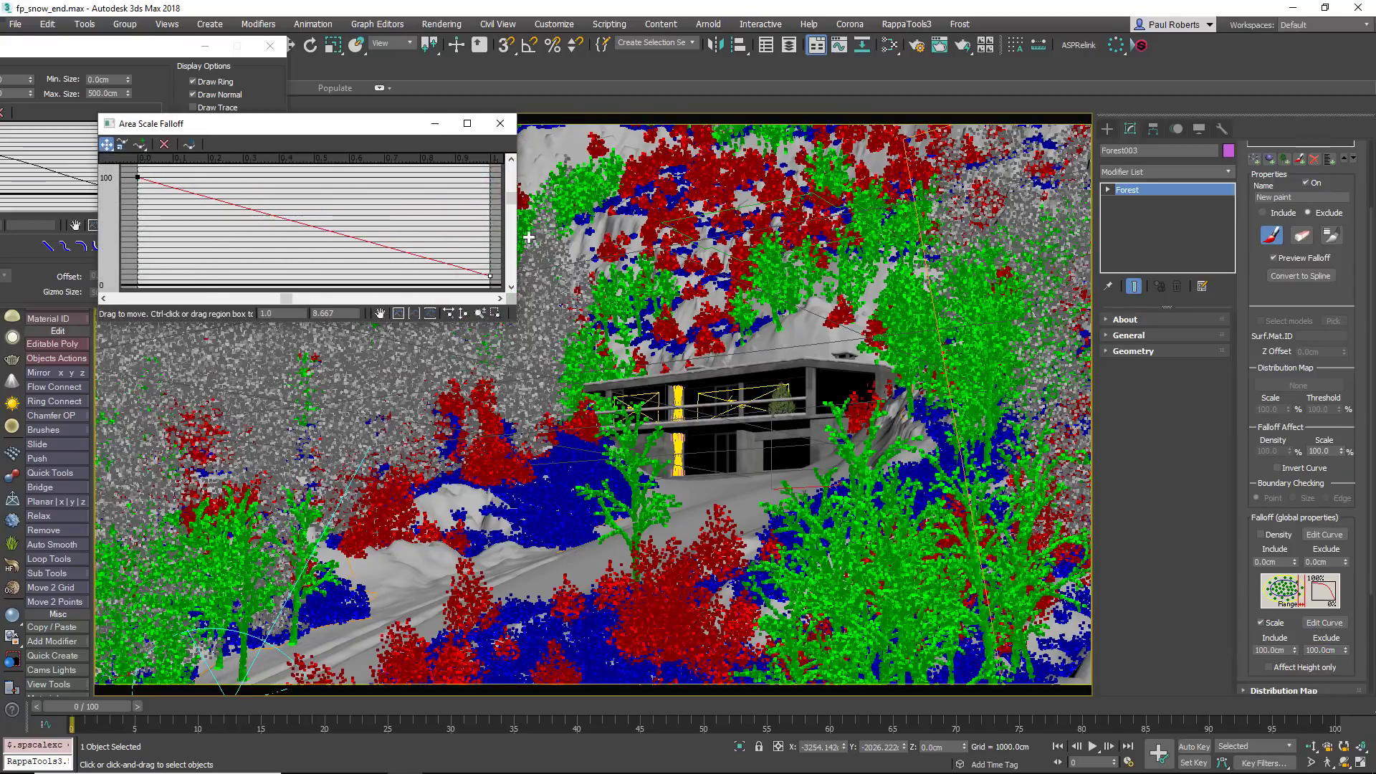
click(501, 124)
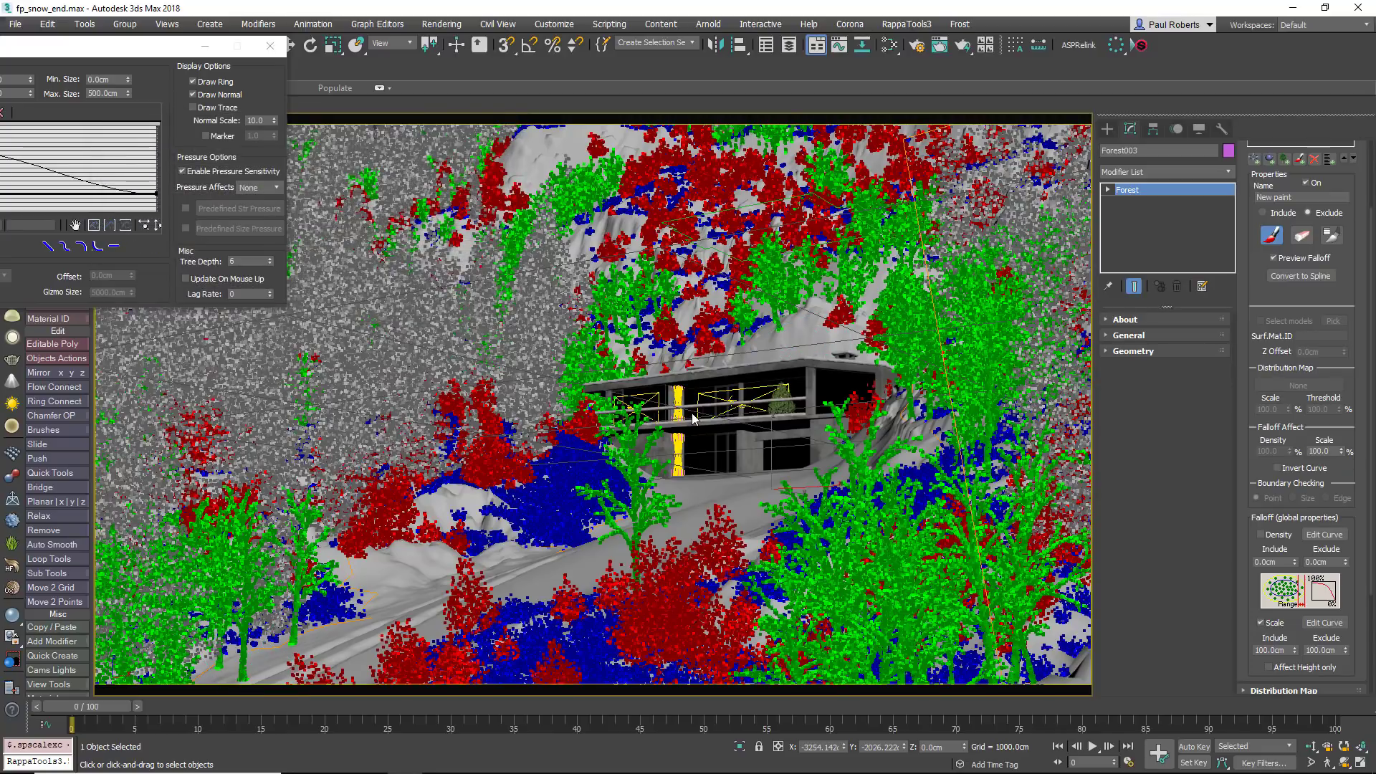
click(270, 46)
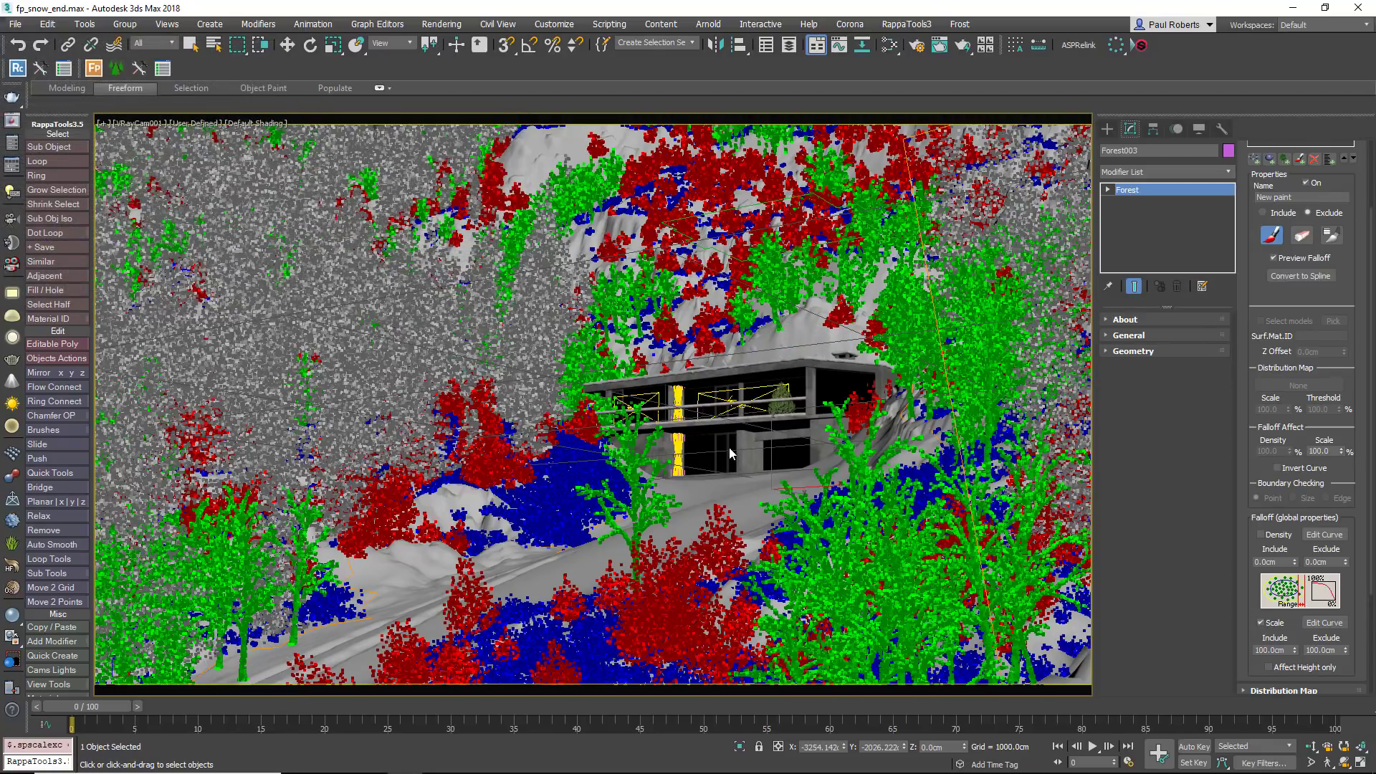